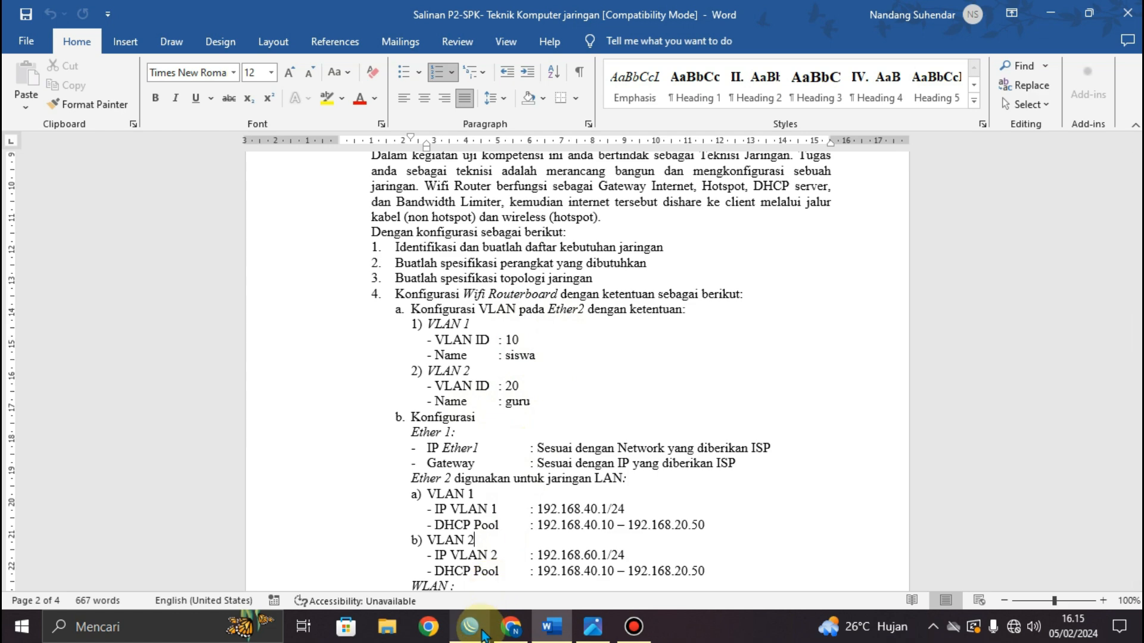
Step: Switch to WinBox, refresh the list of neighbors, and connect to the discovered RB941-2nD router with the admin login
left_click(470, 627)
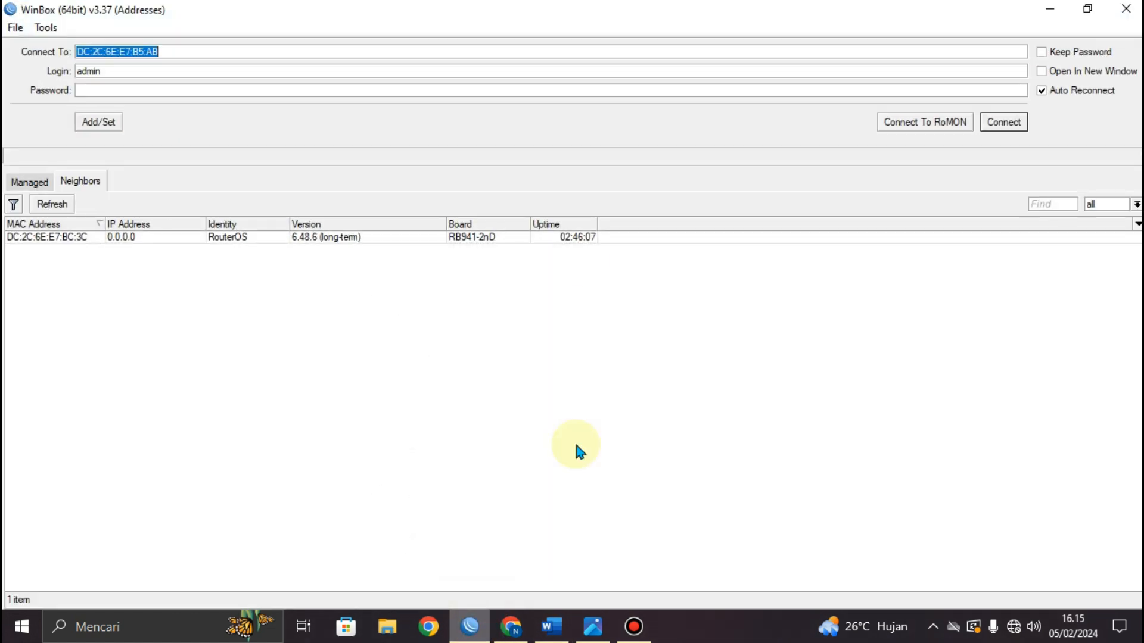
left_click(50, 238)
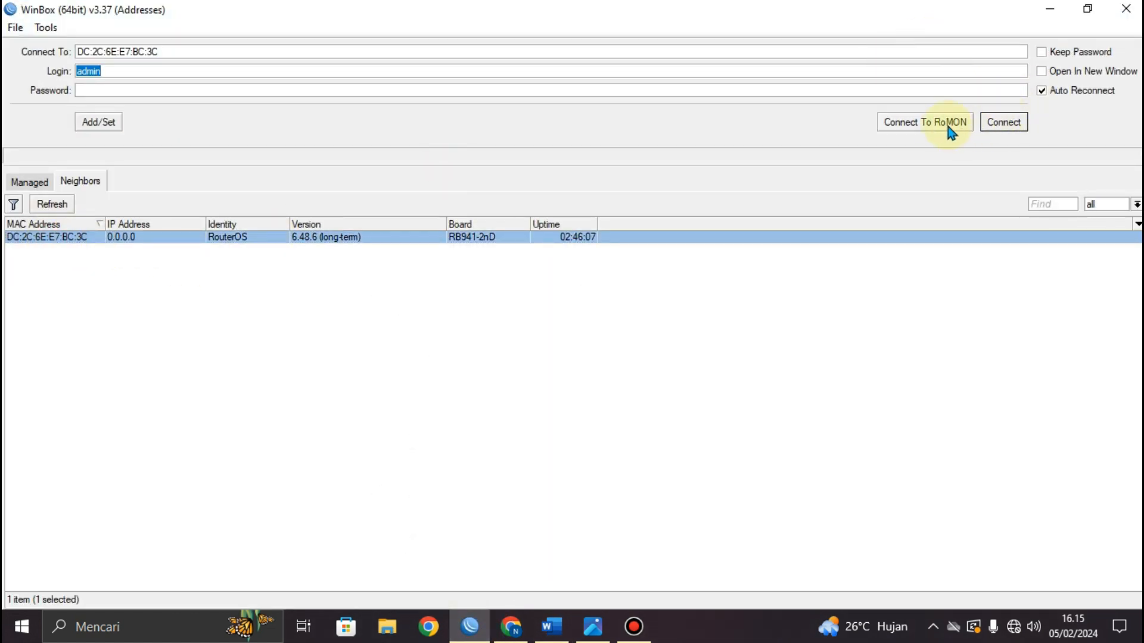
left_click(70, 205)
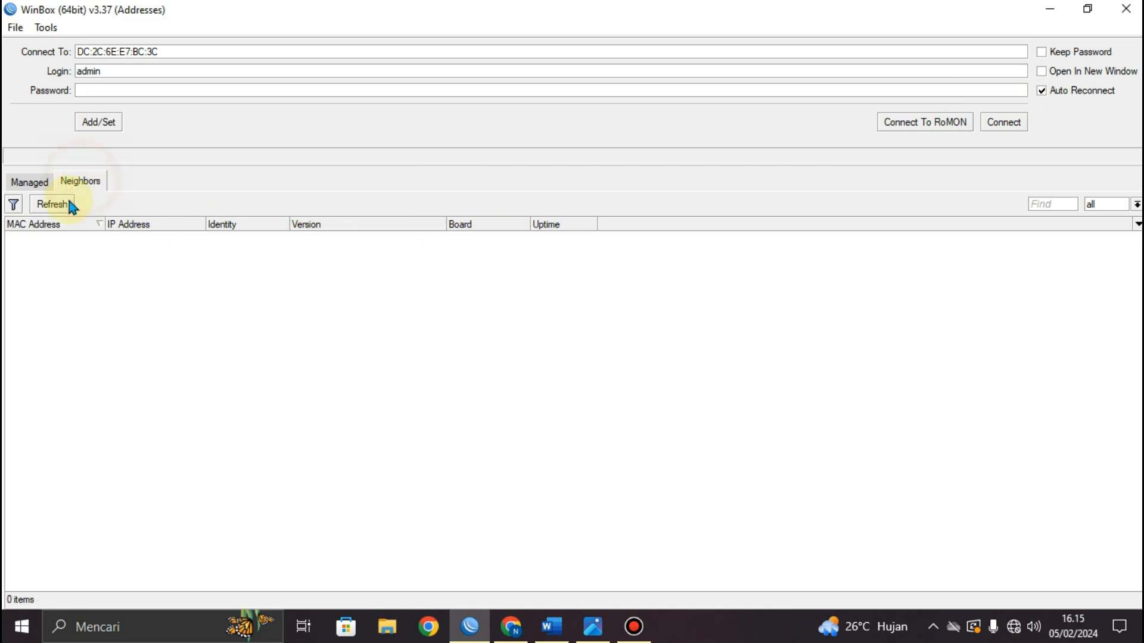
left_click(56, 209)
left_click(51, 237)
left_click(1002, 123)
key("alt+Tab")
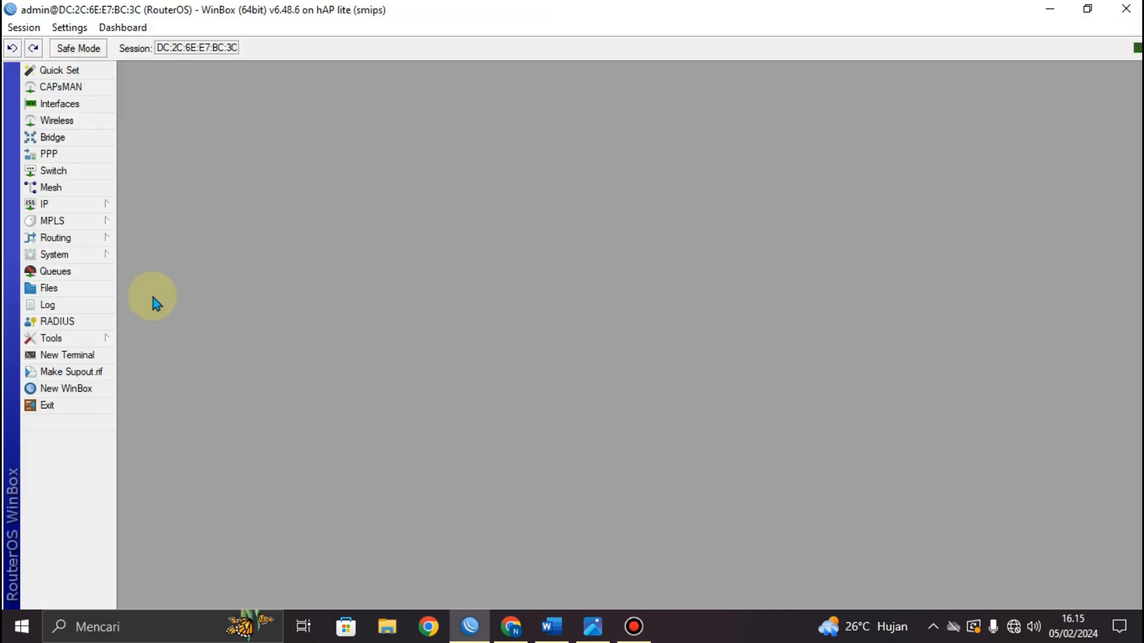
Step: Reset the router's configuration with No Default Configuration and Do Not Backup enabled
left_click(75, 255)
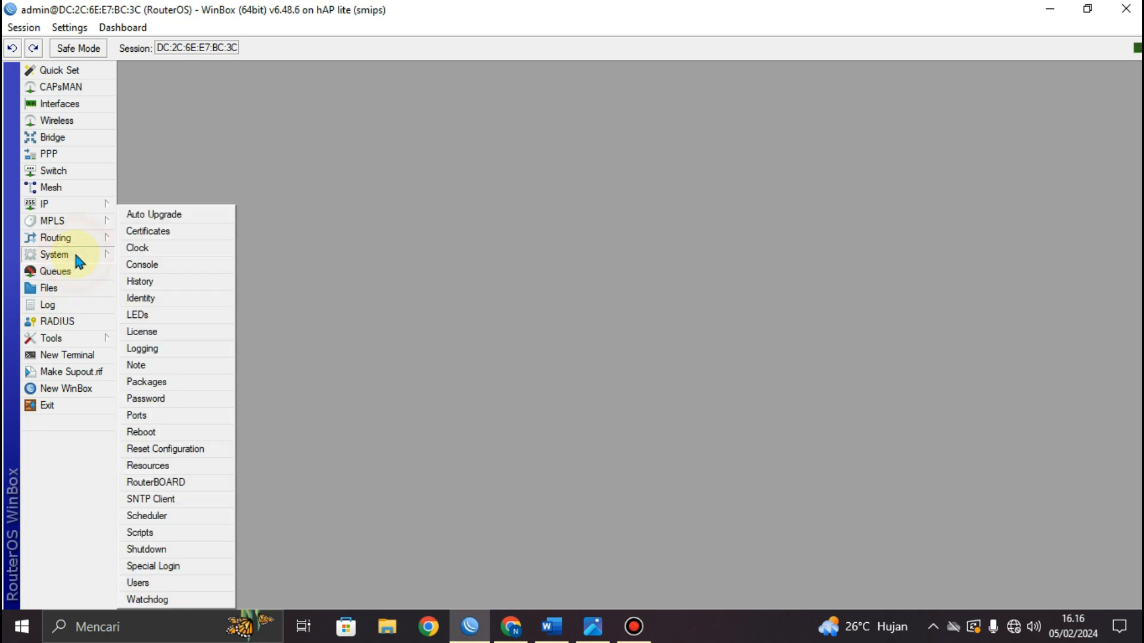
left_click(175, 449)
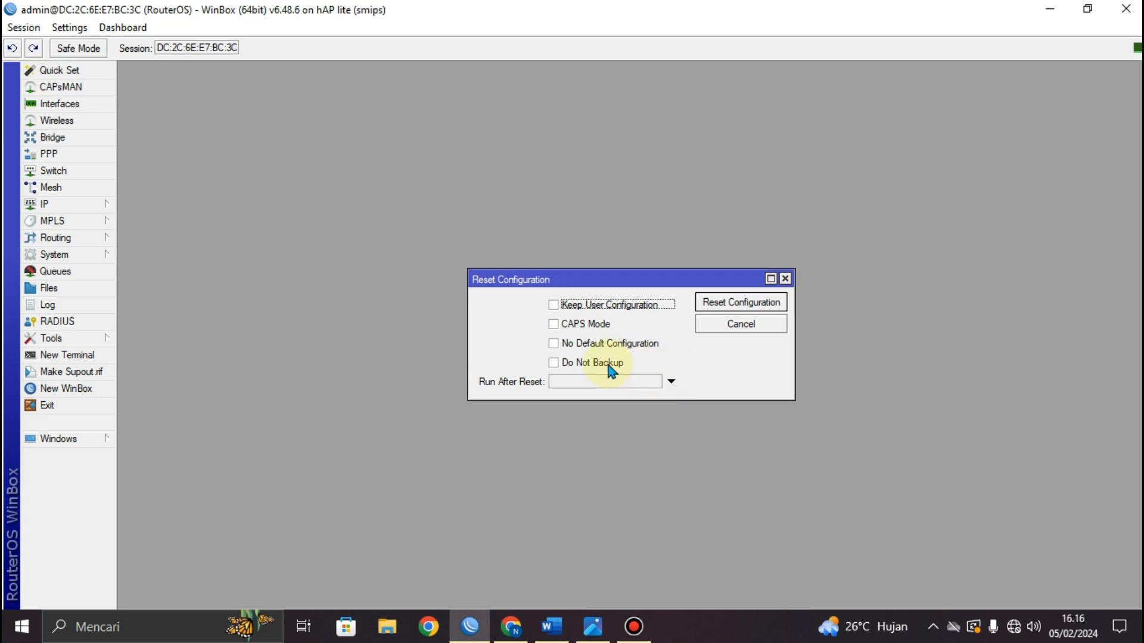
left_click(552, 363)
left_click(553, 344)
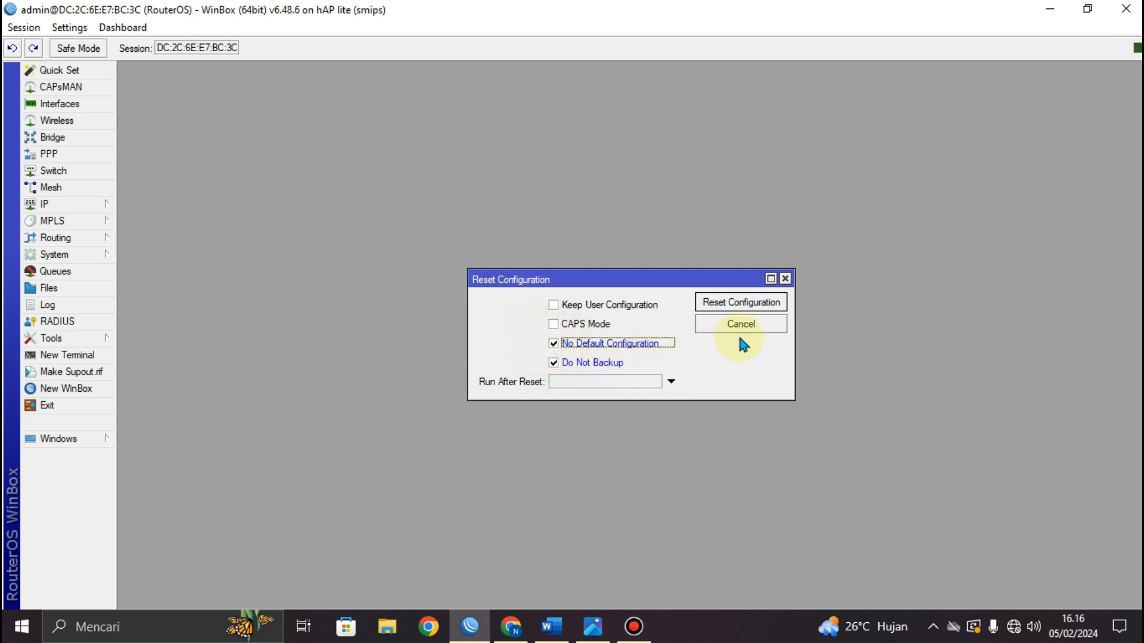
left_click(740, 303)
left_click(641, 329)
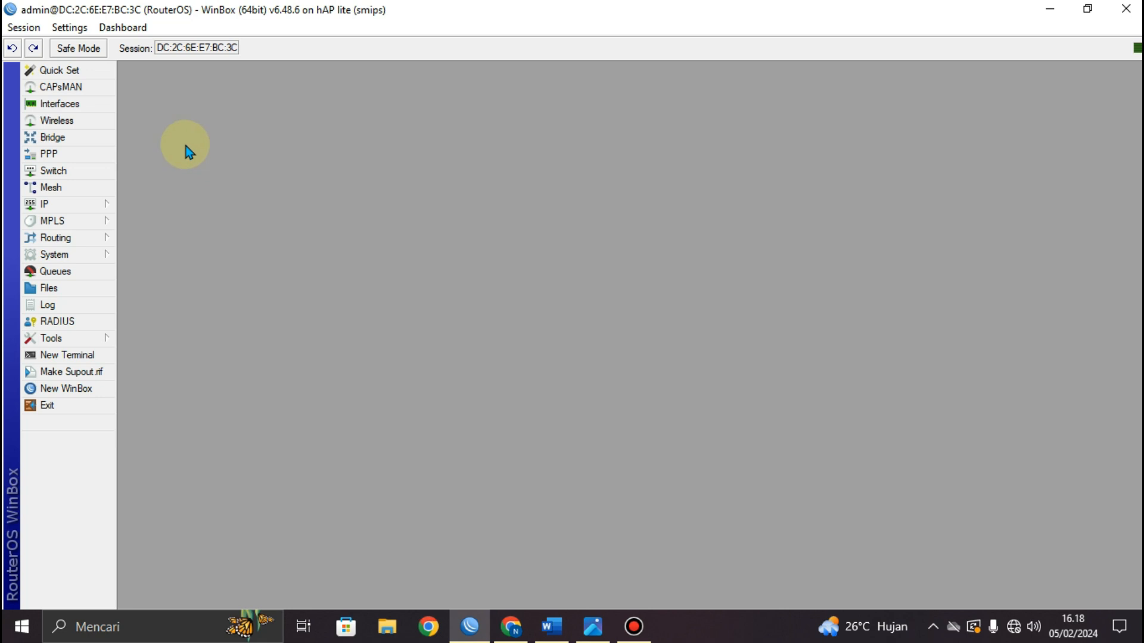
Step: Rename the ether1 interface to ether1/internet in the interface list
left_click(74, 106)
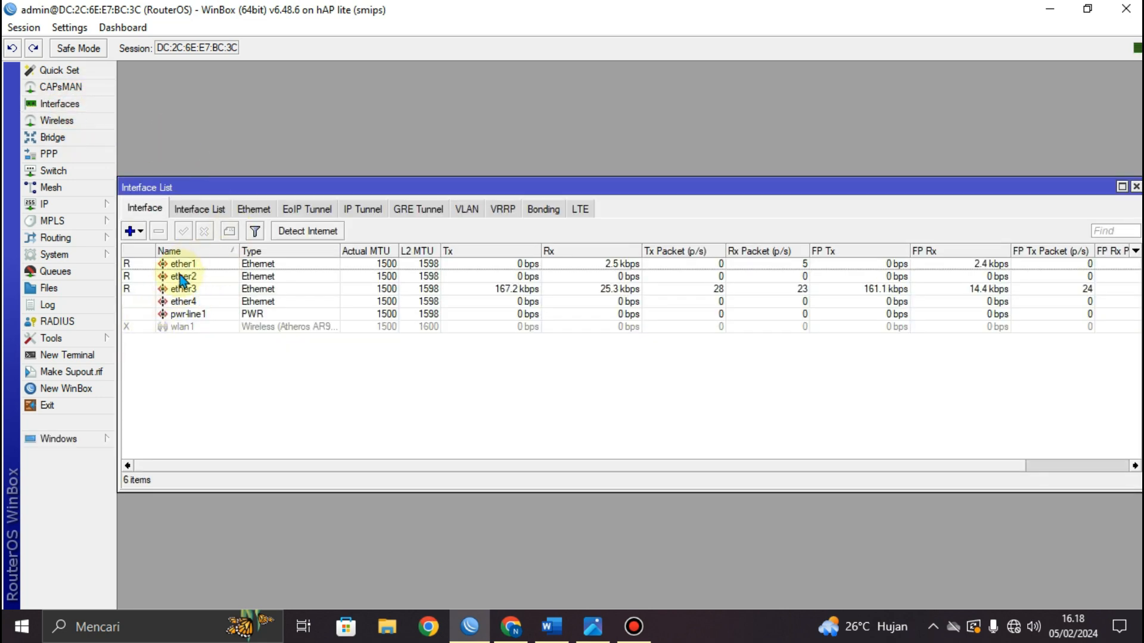
left_click(192, 264)
double_click(192, 264)
left_click(588, 202)
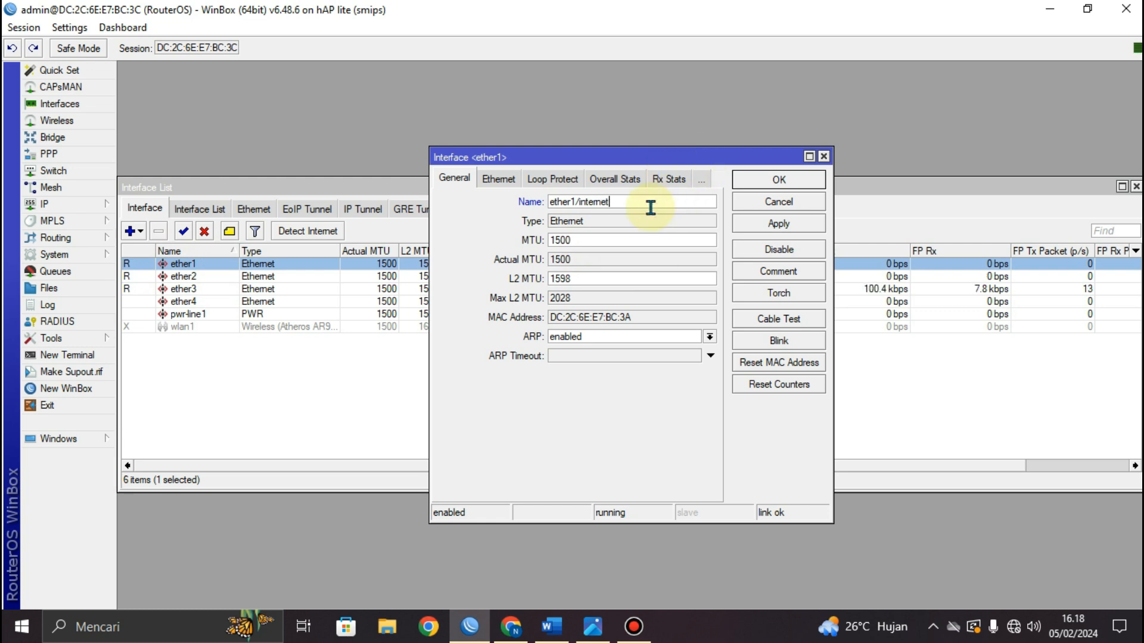
left_click(774, 224)
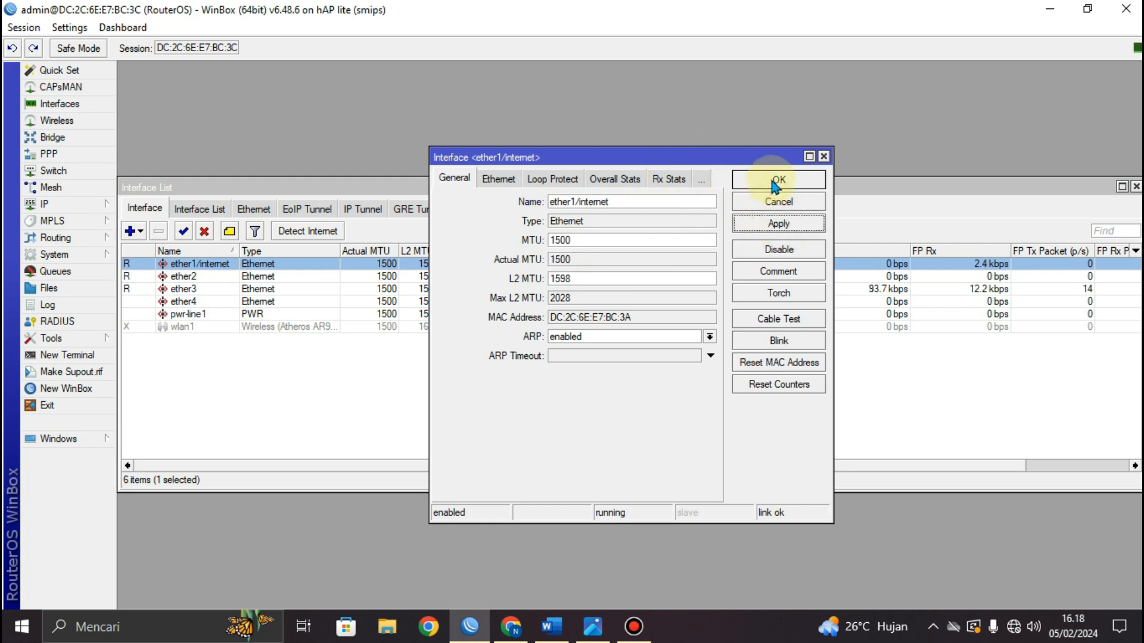
left_click(775, 182)
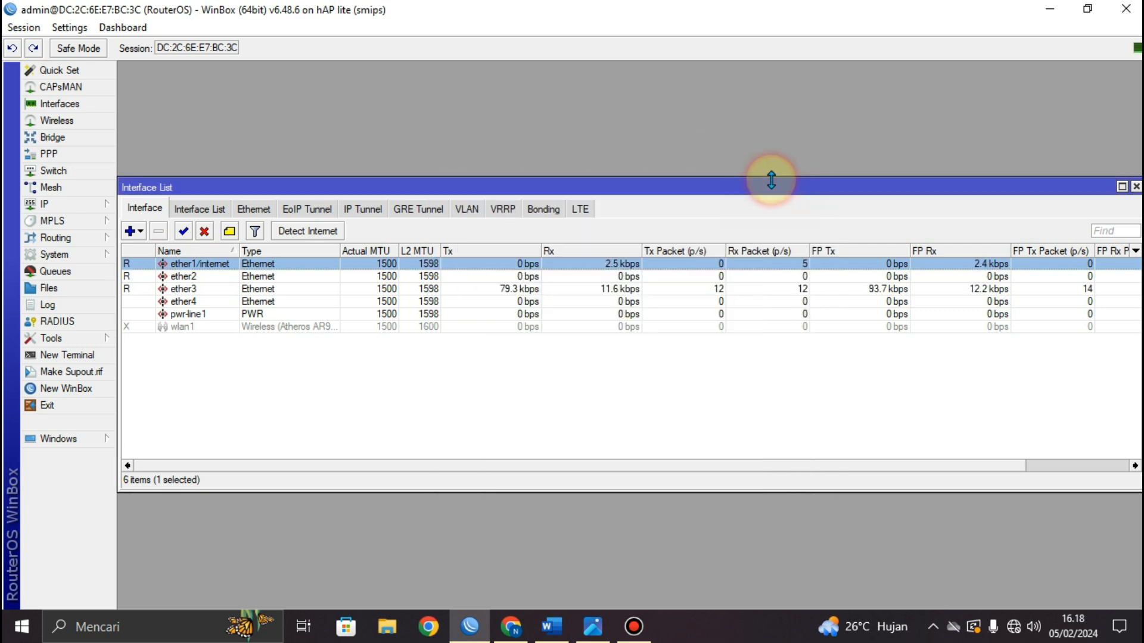
Step: Enable the disabled wlan1 interface and rename it to wlan1/wireless
left_click(170, 325)
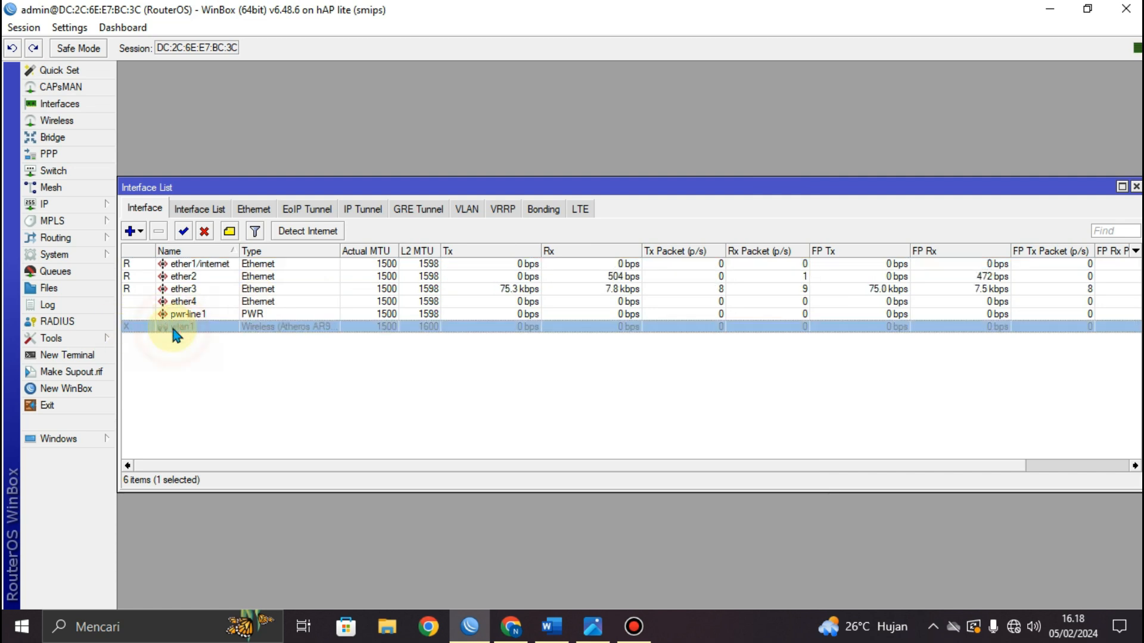
left_click(184, 232)
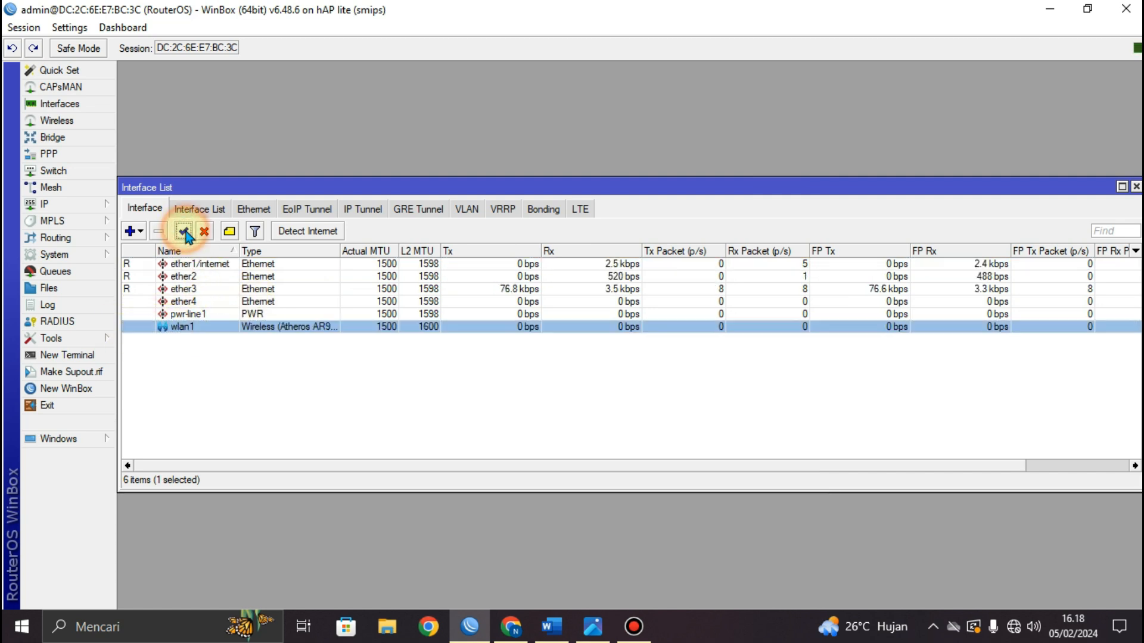
left_click(175, 329)
double_click(174, 330)
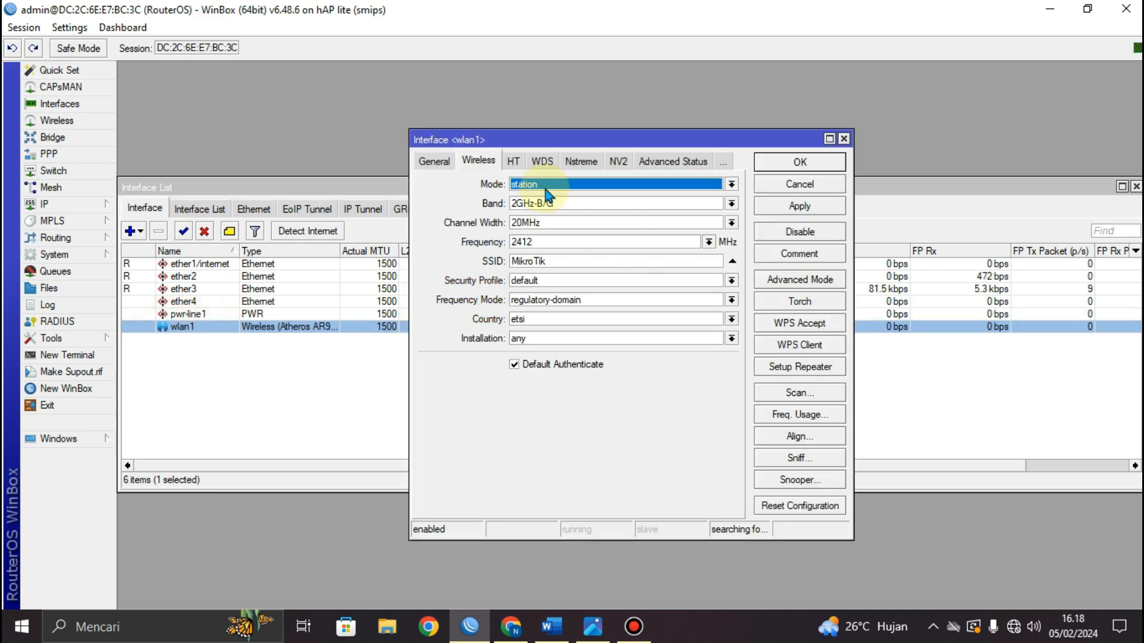
left_click(434, 161)
left_click(520, 186)
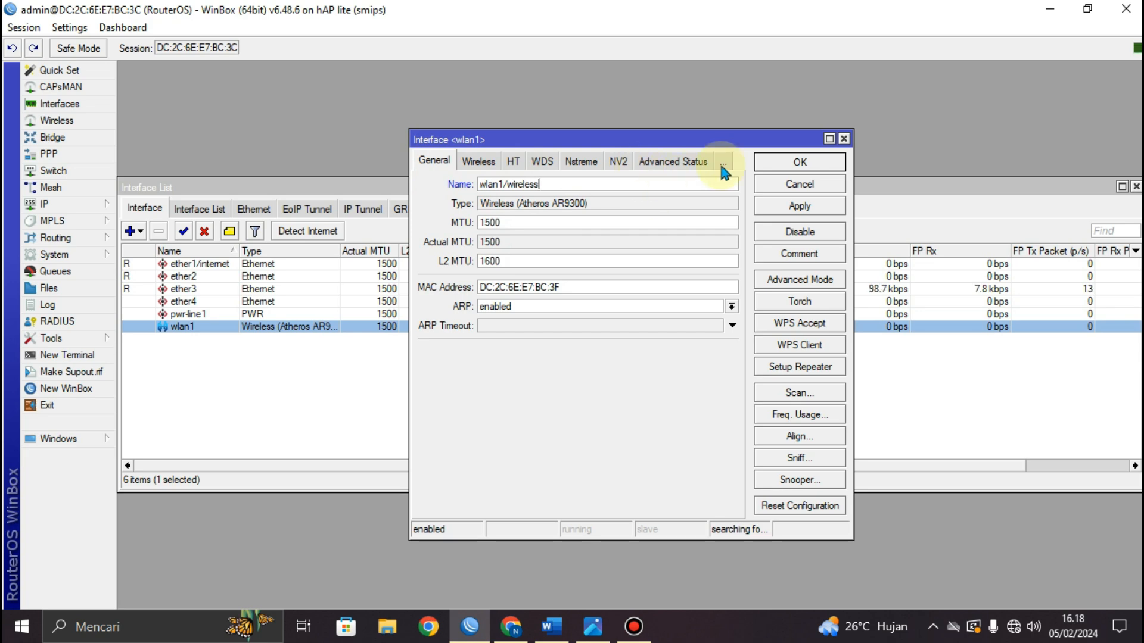
left_click(805, 206)
left_click(801, 163)
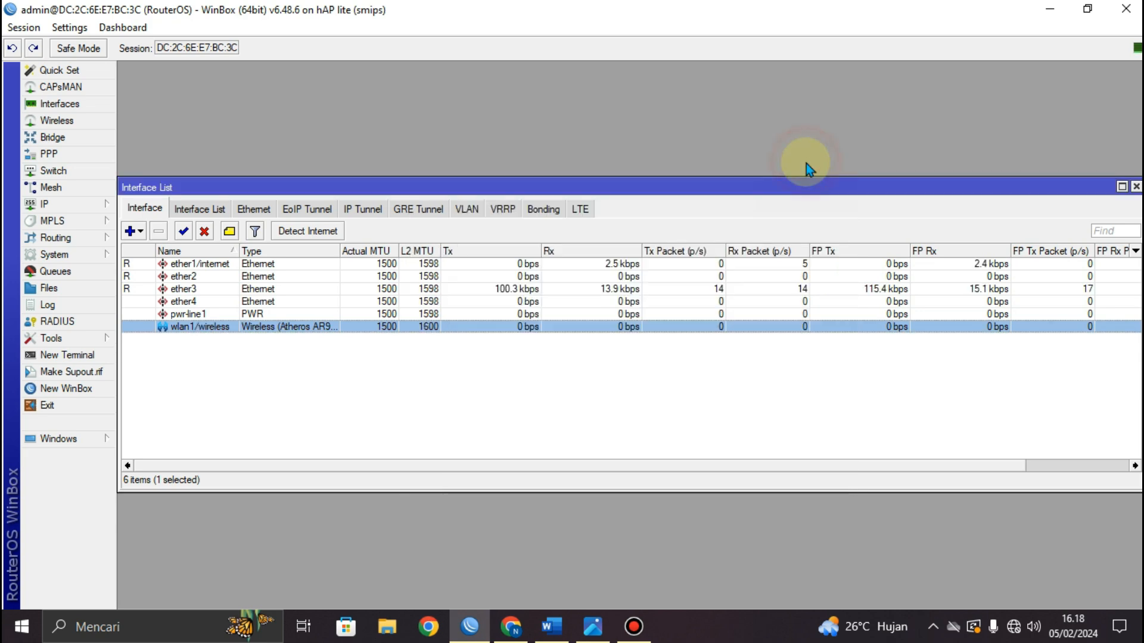
Step: Create a new VLAN interface and name it vlan1/siswa, checking the VLAN 1 requirements in the Word document
left_click(142, 233)
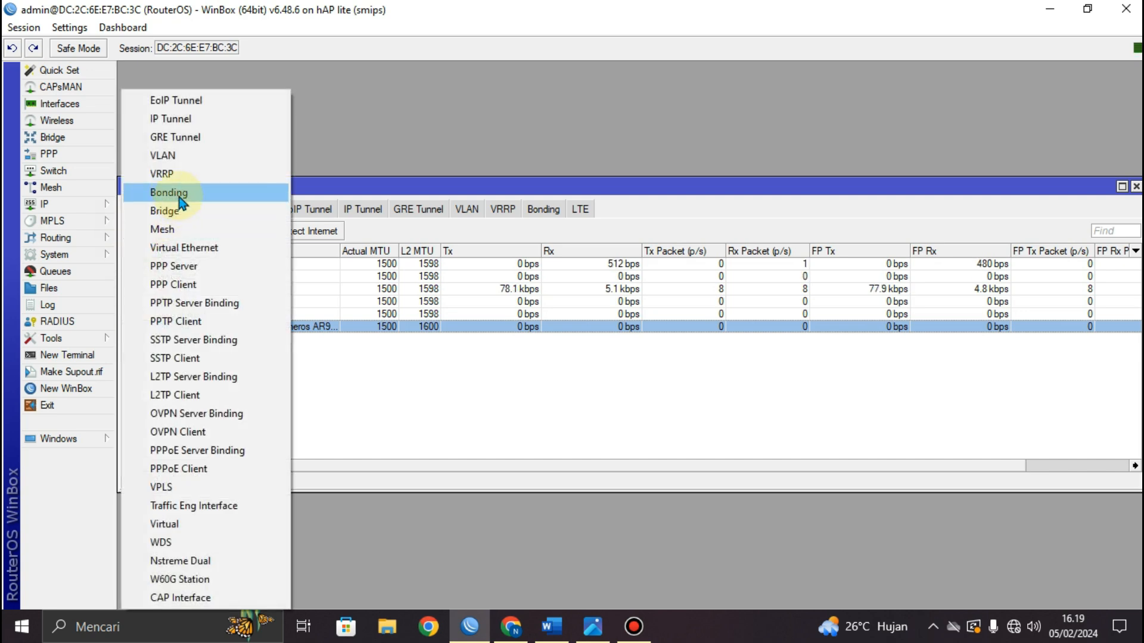
left_click(185, 158)
left_click(557, 201)
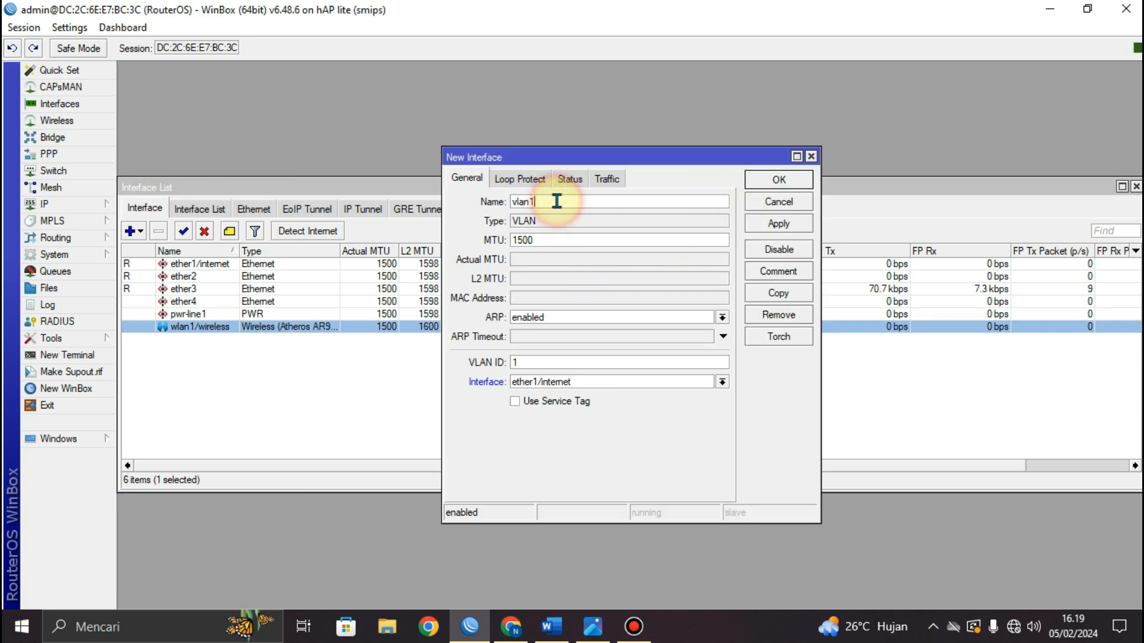
left_click(549, 619)
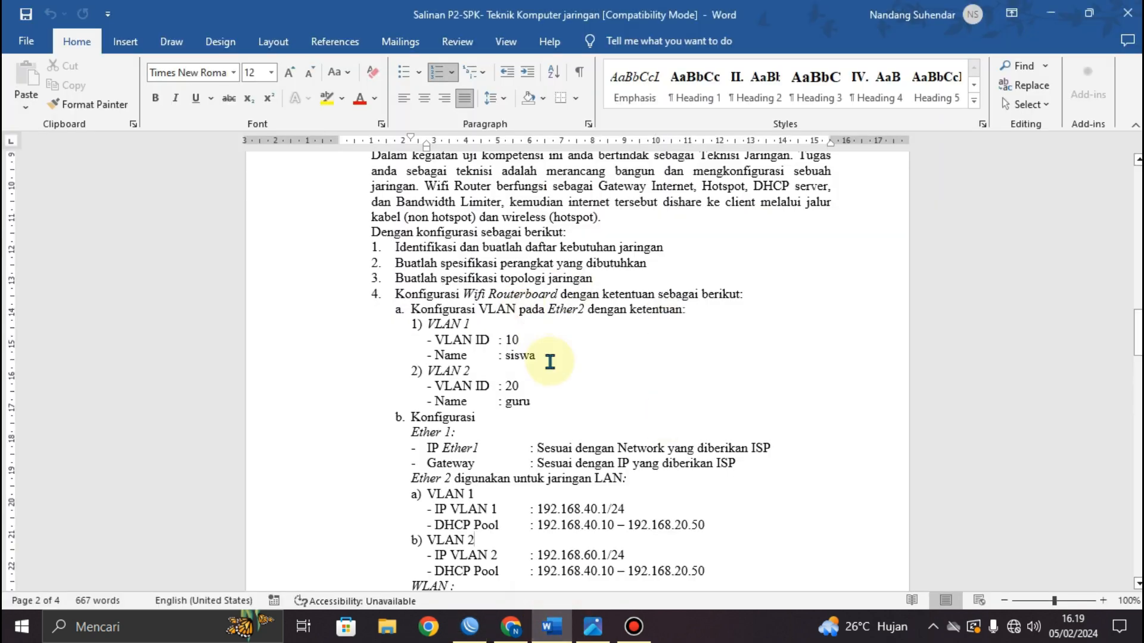
scroll(549, 360, "down", 1)
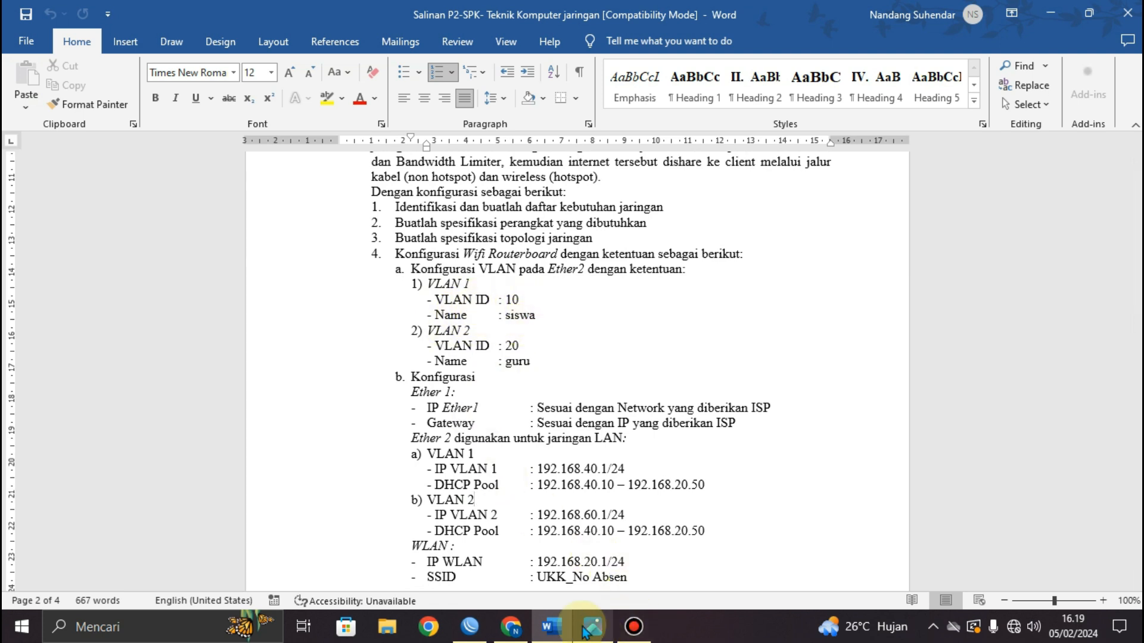
left_click(473, 627)
left_click(540, 202)
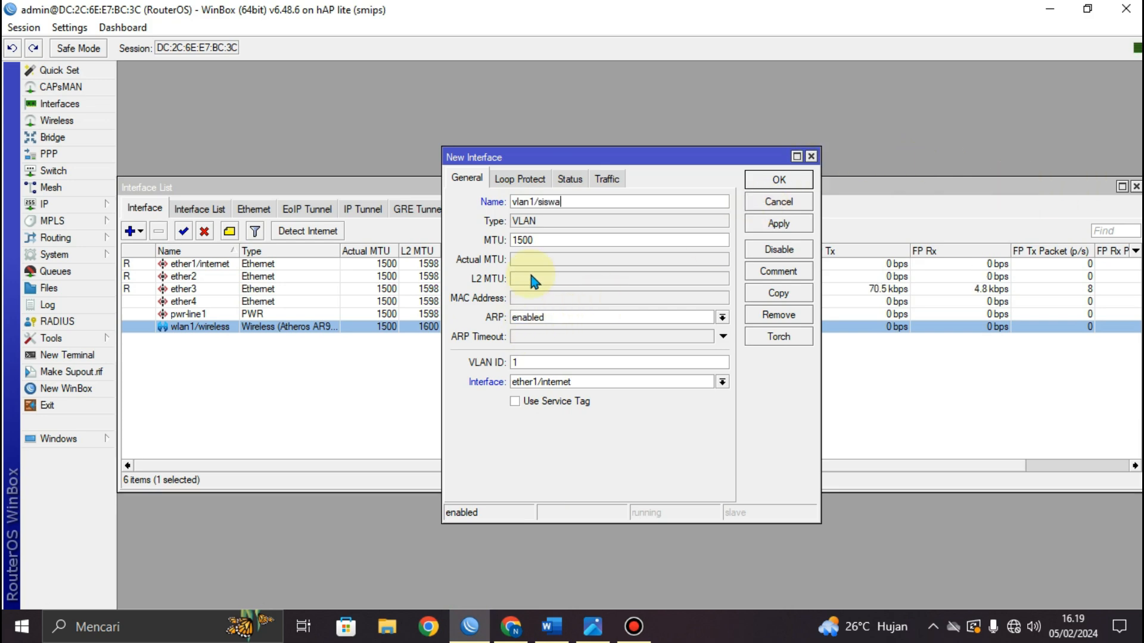
Step: Set the vlan1/siswa interface to VLAN ID 10 on ether2 and save it
left_click(515, 363)
key("BackSpace")
type("1")
left_click(563, 384)
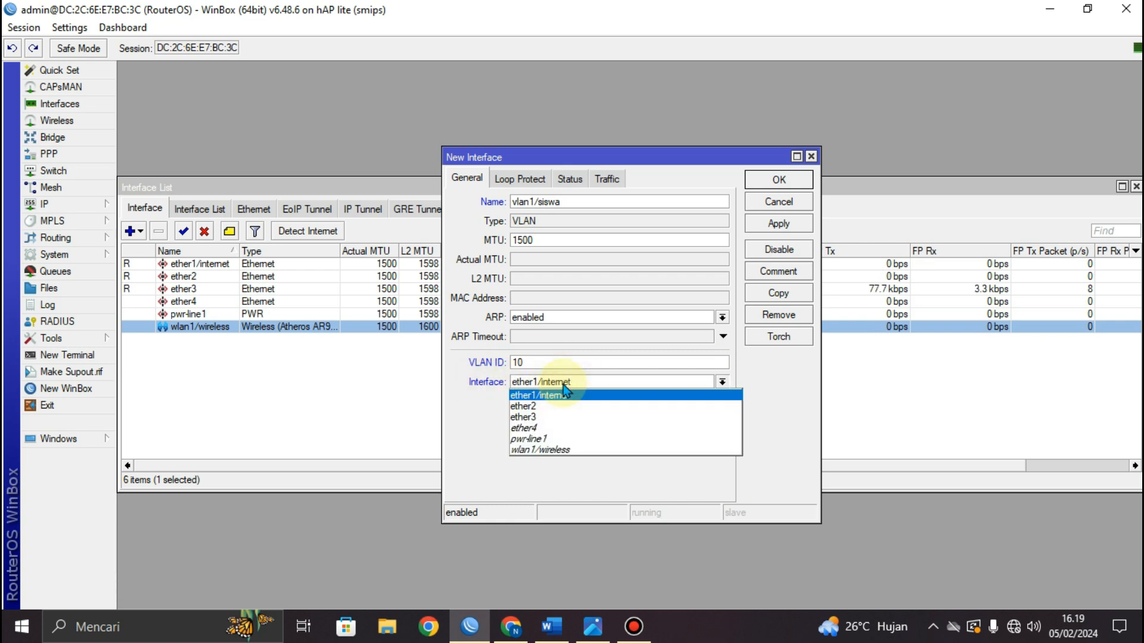
left_click(541, 408)
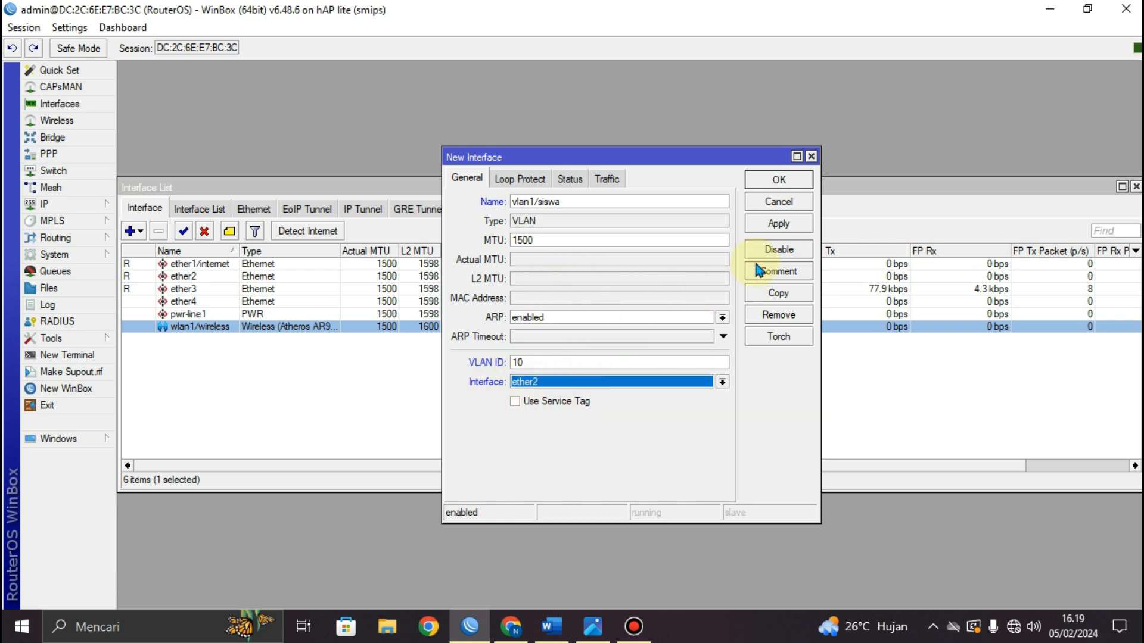
left_click(773, 226)
left_click(789, 182)
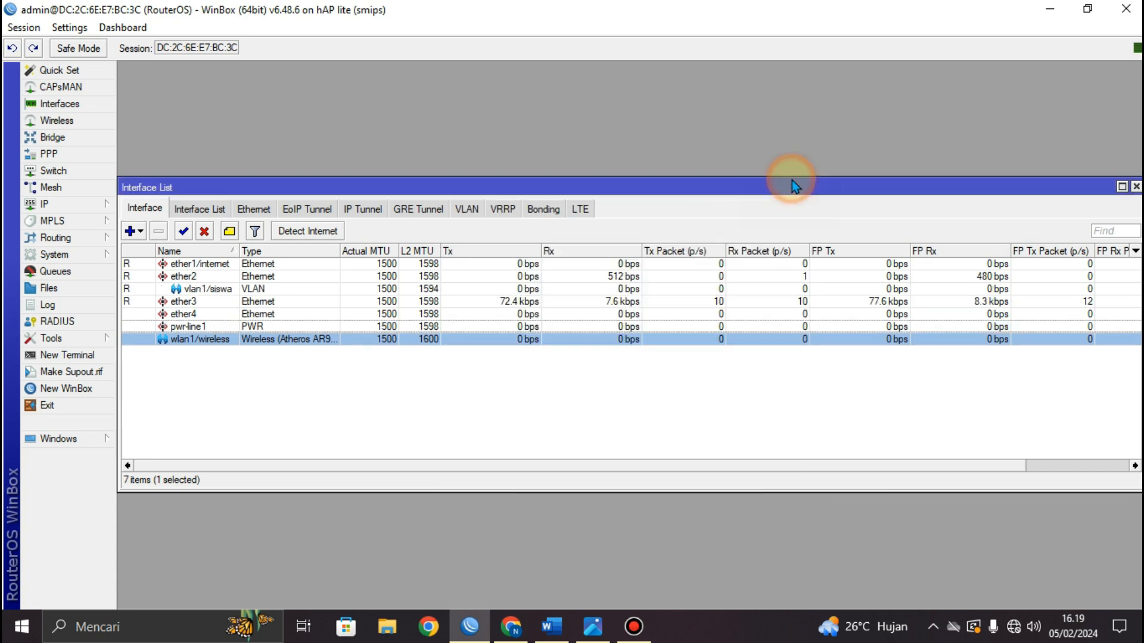
Step: Create a second VLAN interface and name it vlan2/guru, checking the VLAN 2 requirements in the Word document
left_click(140, 232)
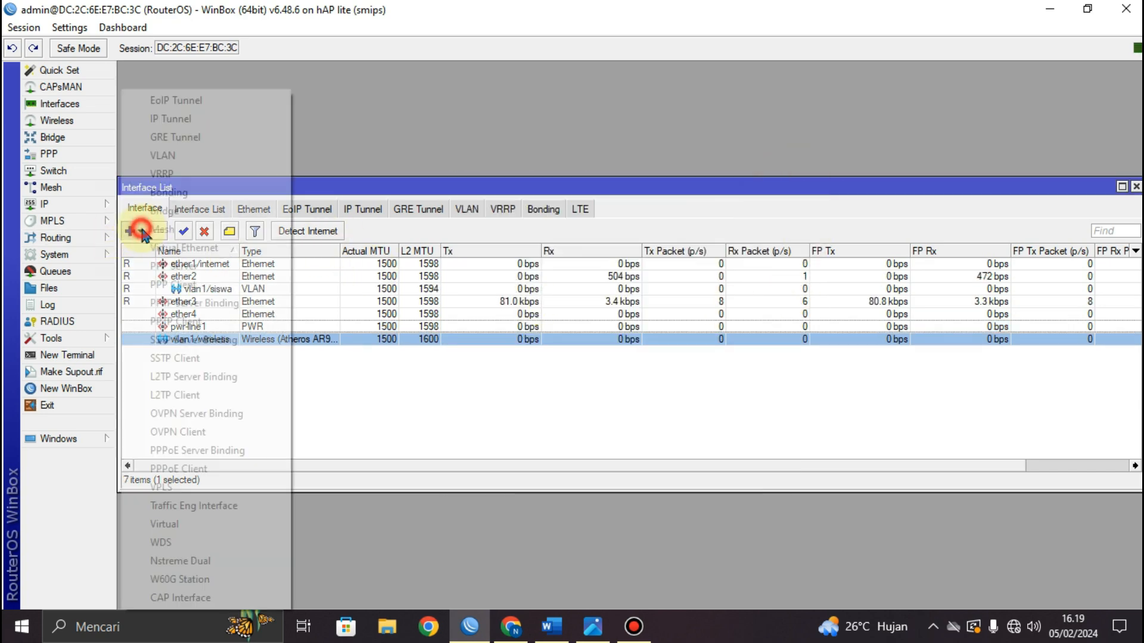
left_click(163, 156)
left_click(544, 199)
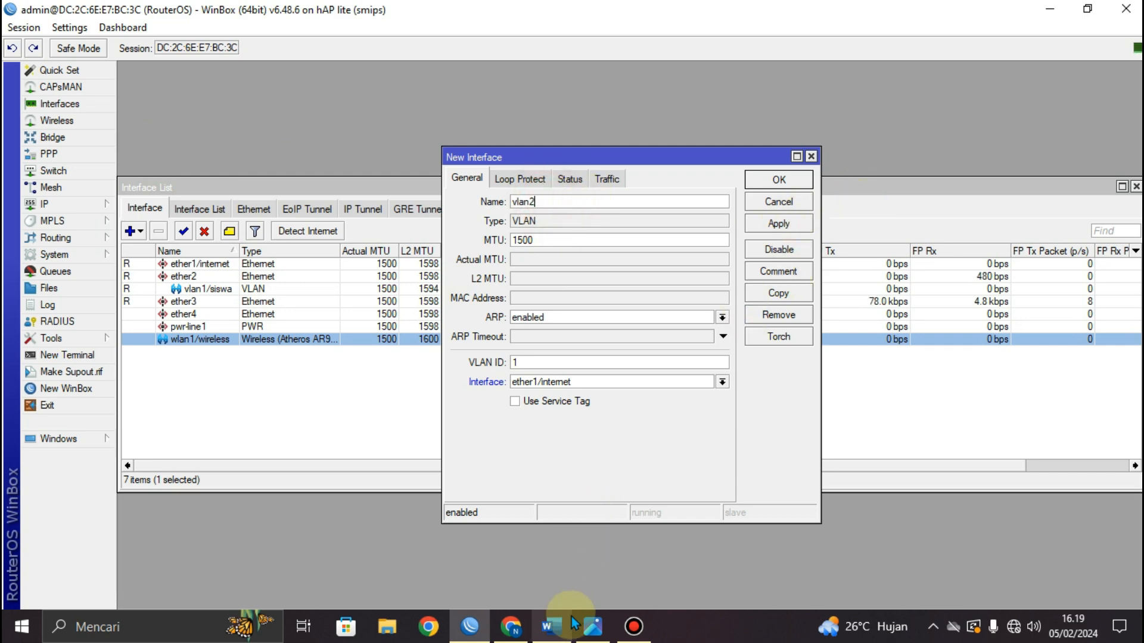
left_click(552, 626)
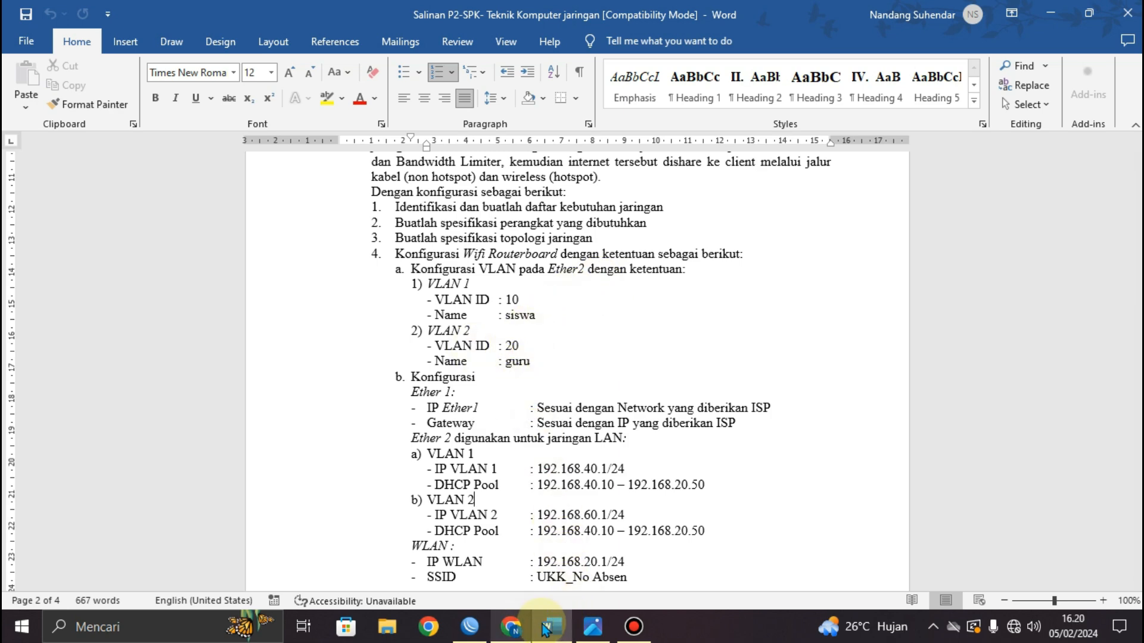
left_click(469, 627)
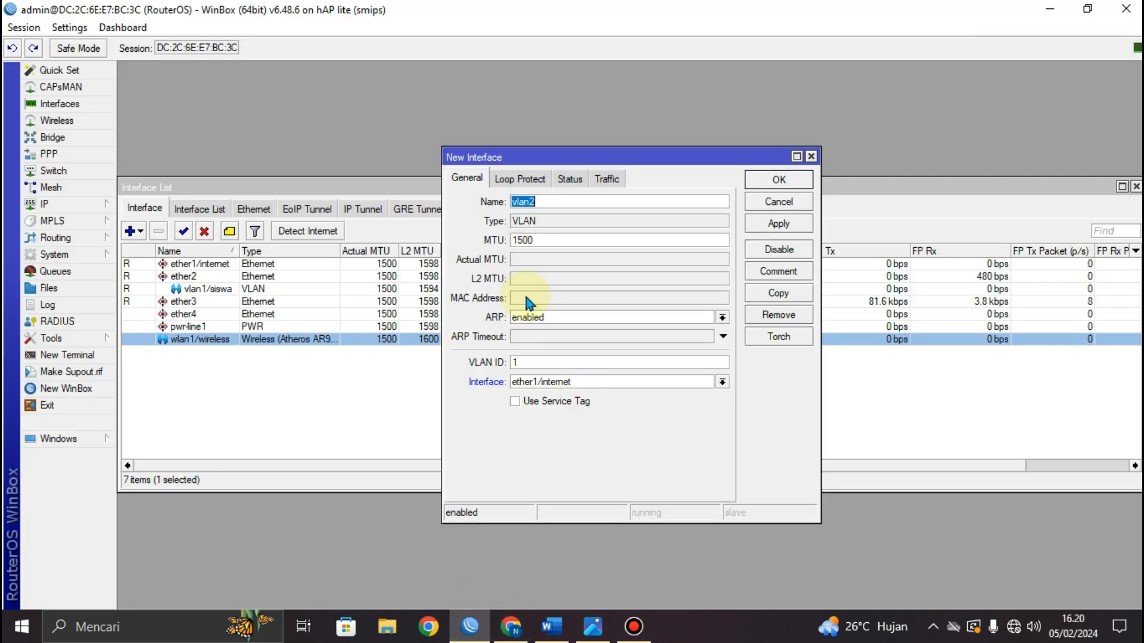
left_click(548, 199)
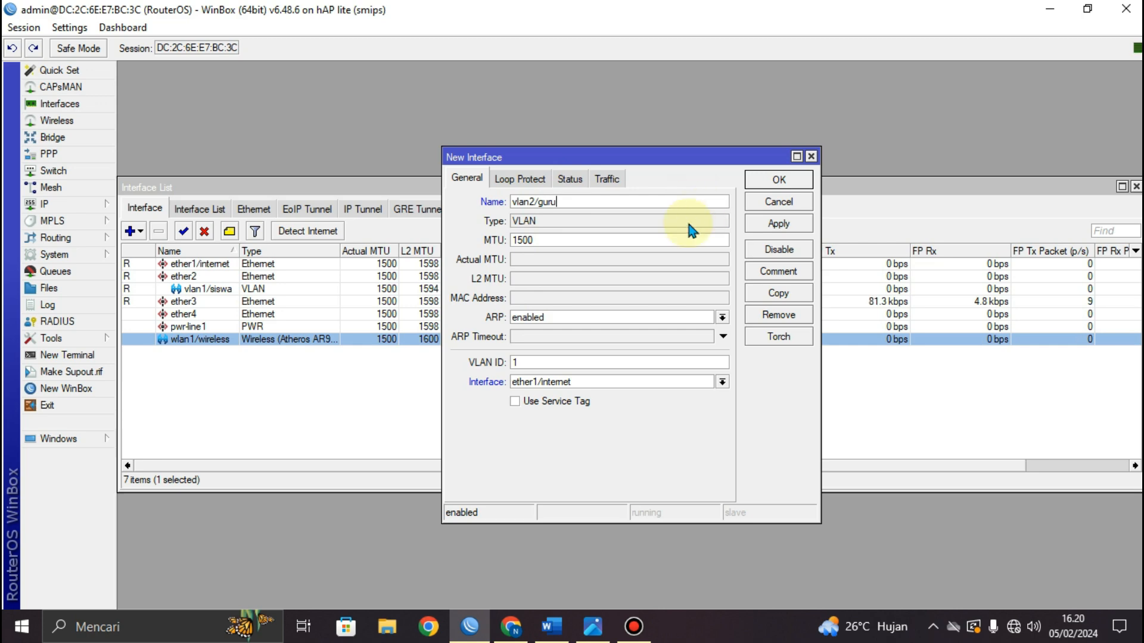
Step: Set the vlan2/guru interface to VLAN ID 20 on ether2 and save it
double_click(513, 364)
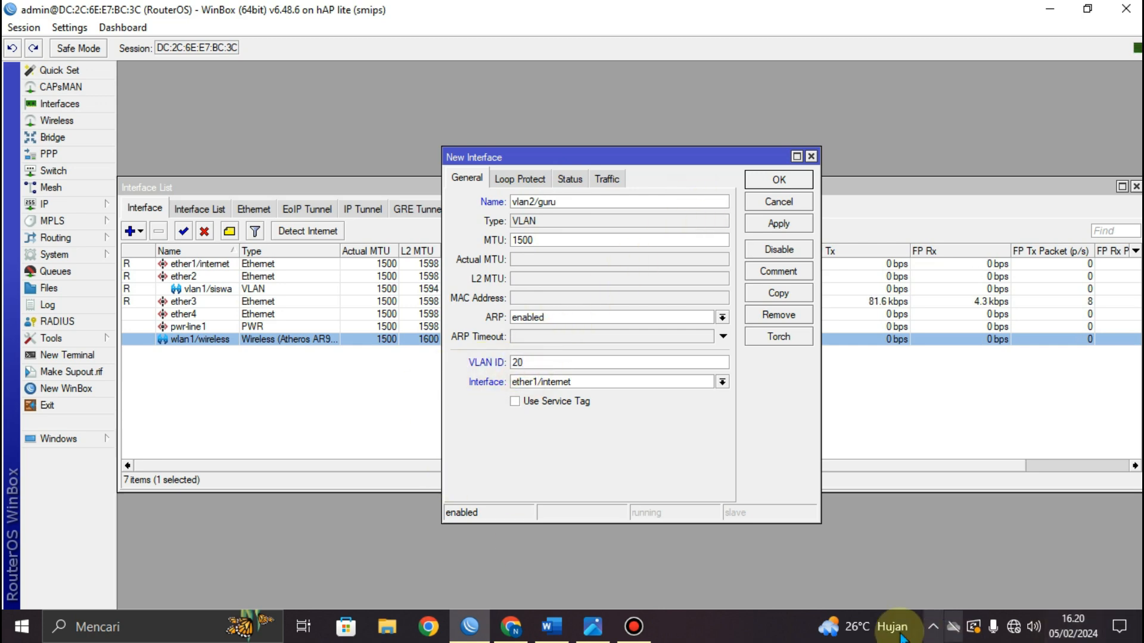
left_click(527, 383)
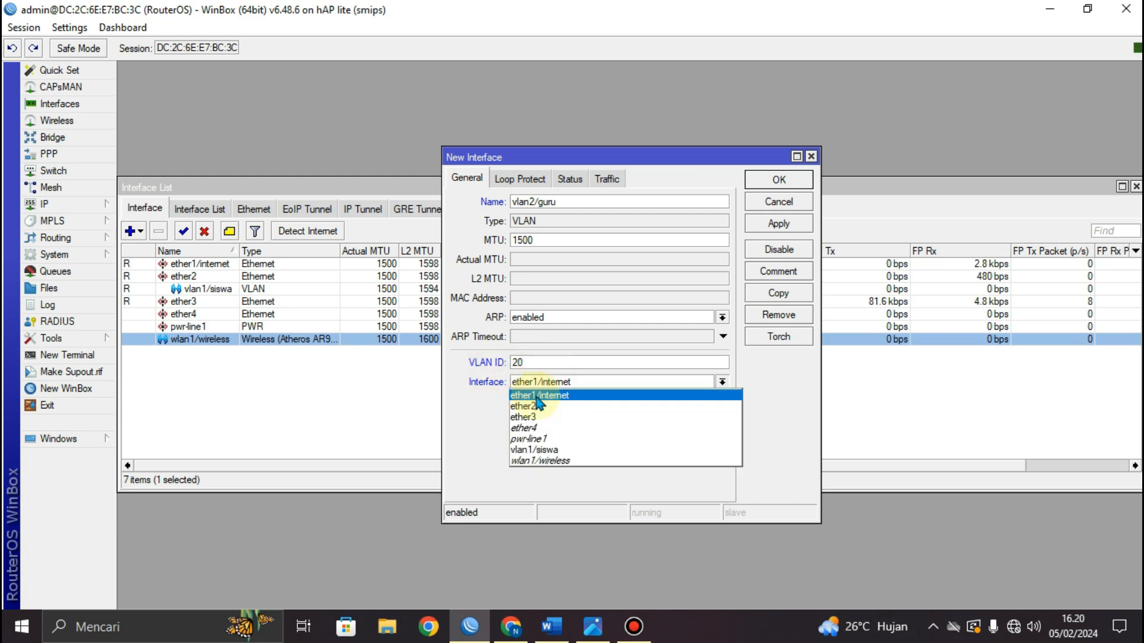
left_click(533, 403)
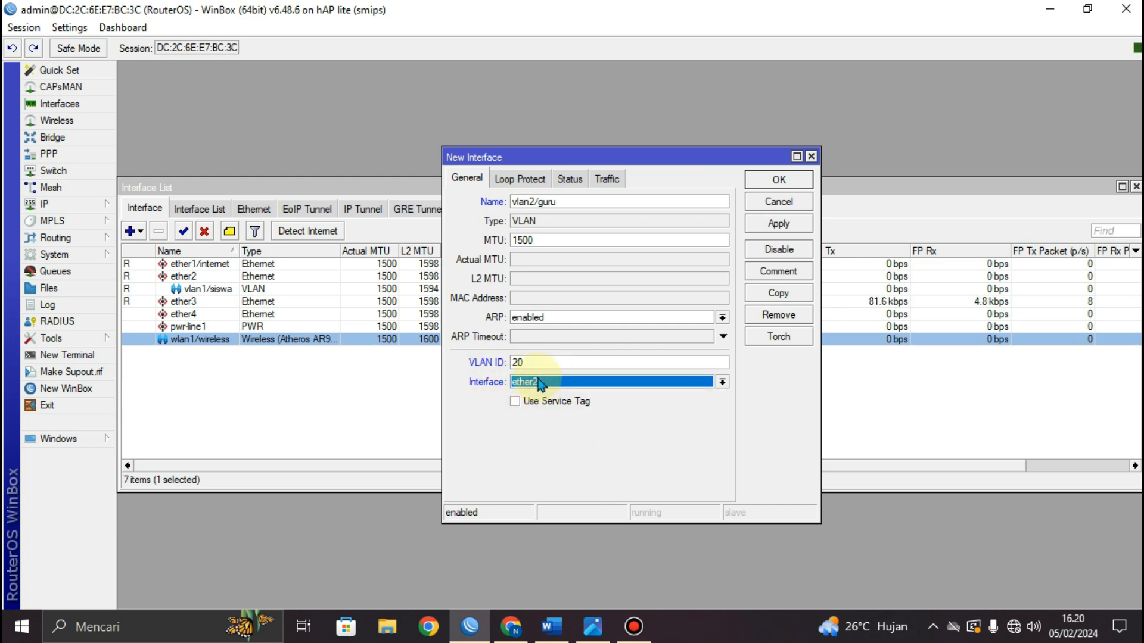
left_click(779, 224)
left_click(774, 180)
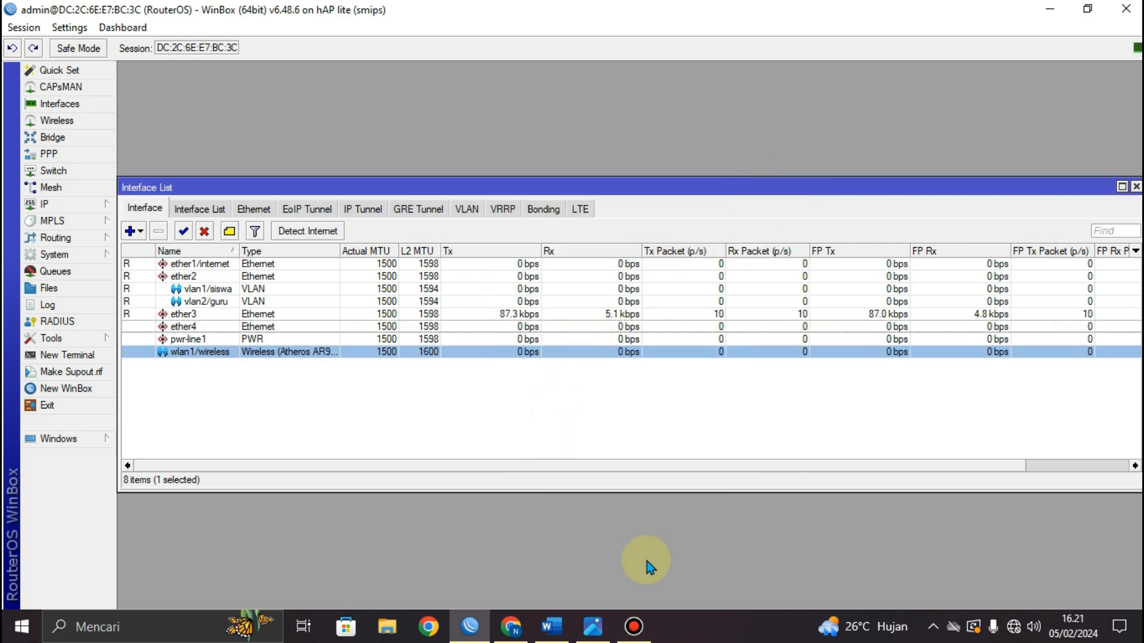
Step: Highlight section a, the VLAN requirements for Ether2, in yellow in the Word task sheet
left_click(551, 625)
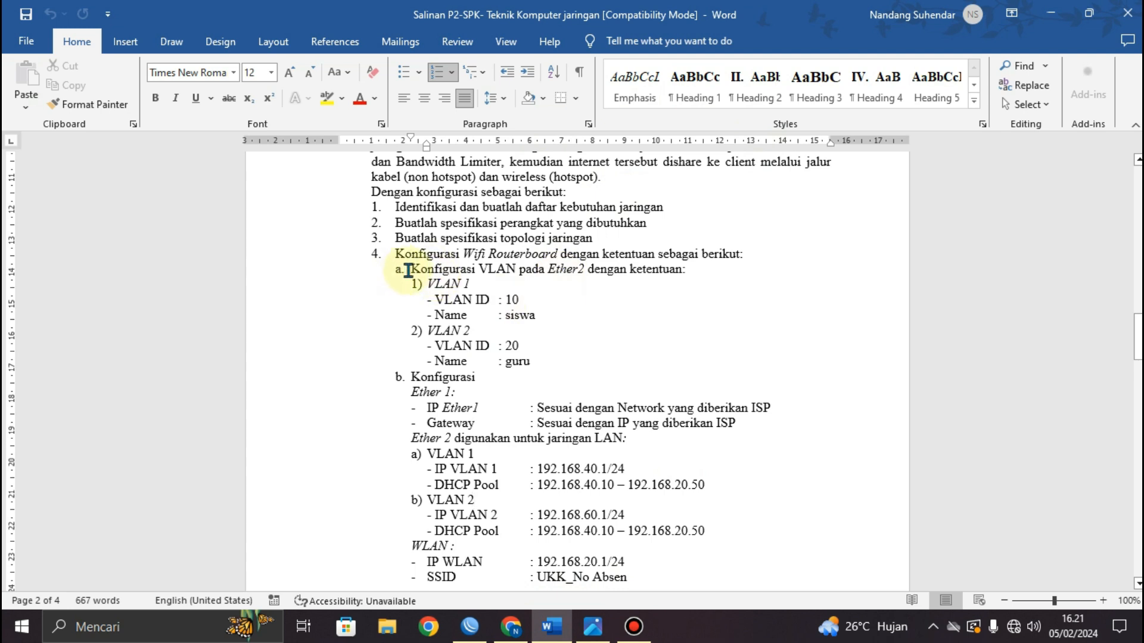
left_click_drag(407, 270, 532, 363)
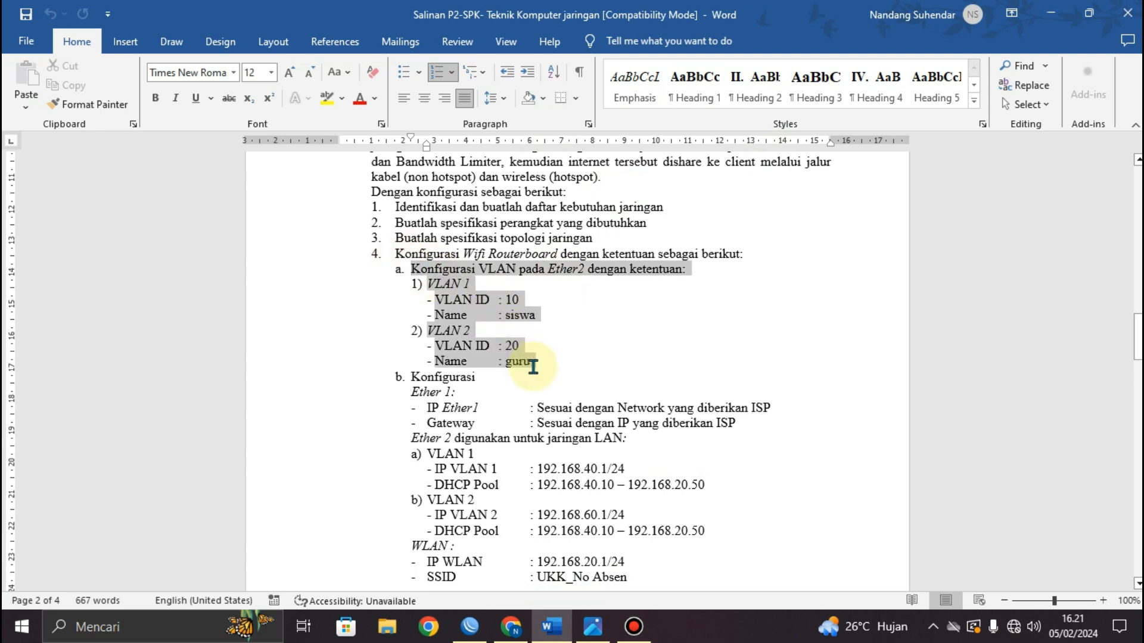
left_click(326, 98)
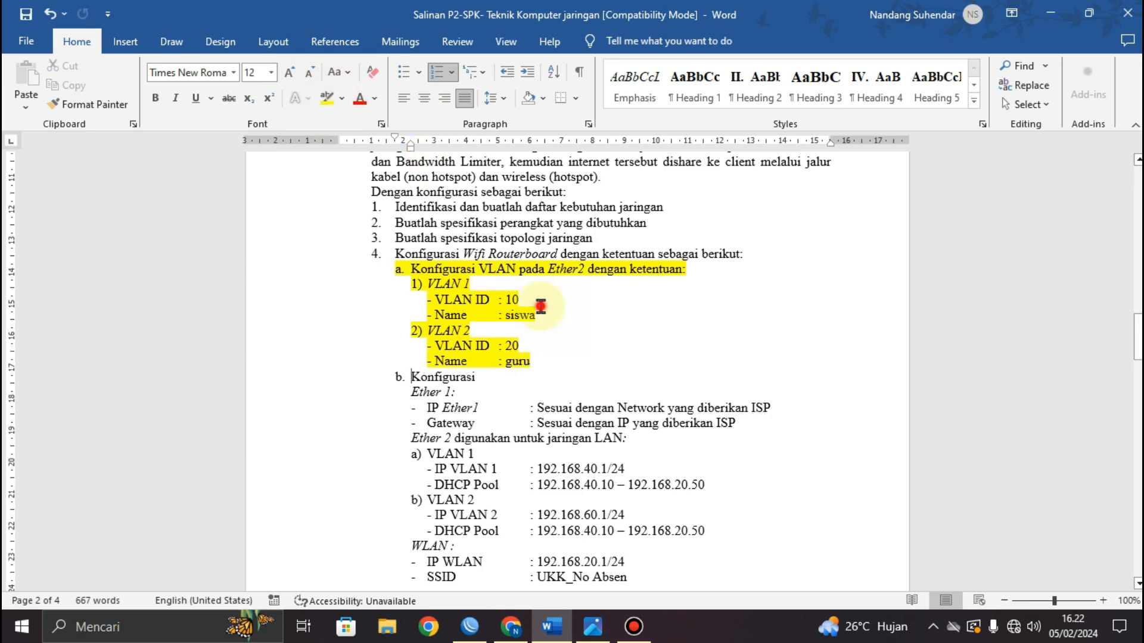
scroll(453, 334, "down", 2)
left_click(400, 296)
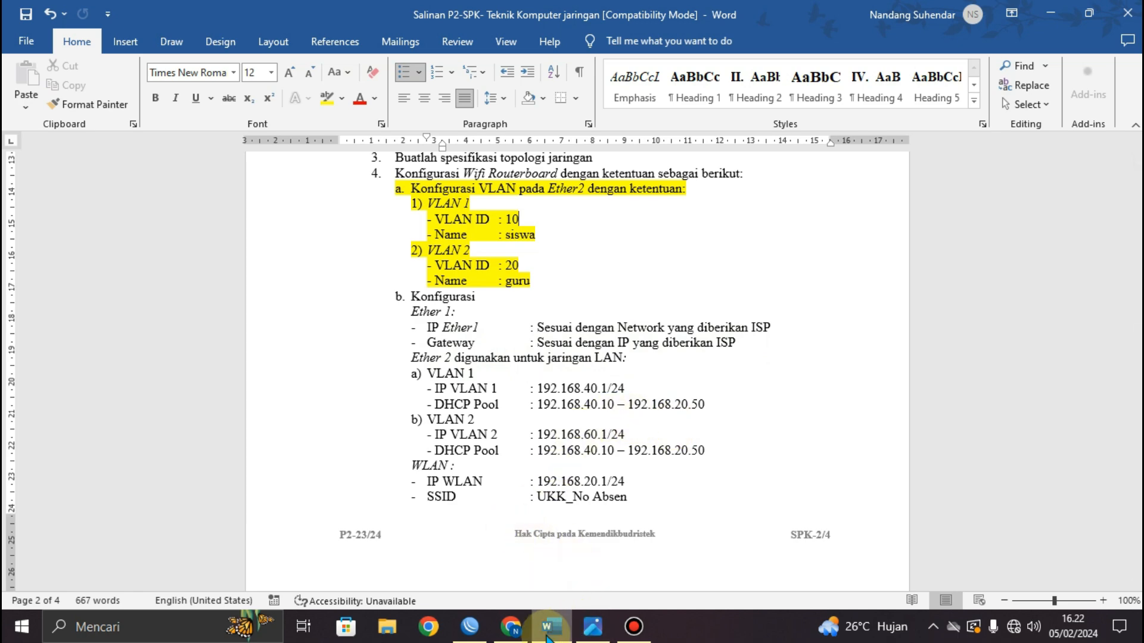
Step: Switch to WinBox, close the interface list, and add and save a DHCP client on ether1/internet with the default options
left_click(470, 626)
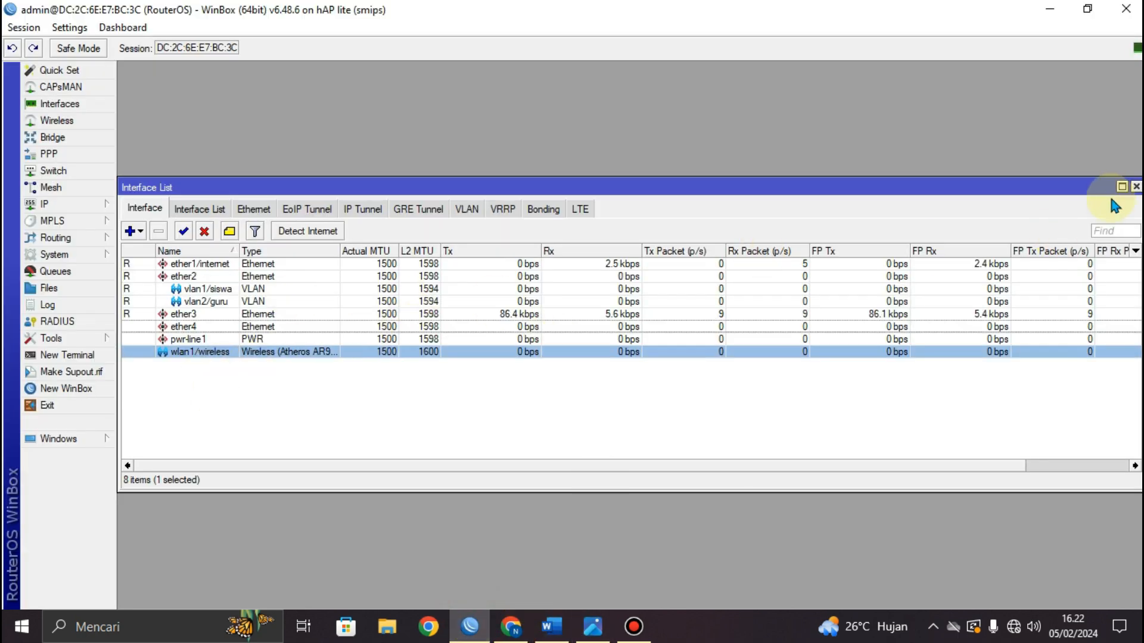
left_click(1135, 186)
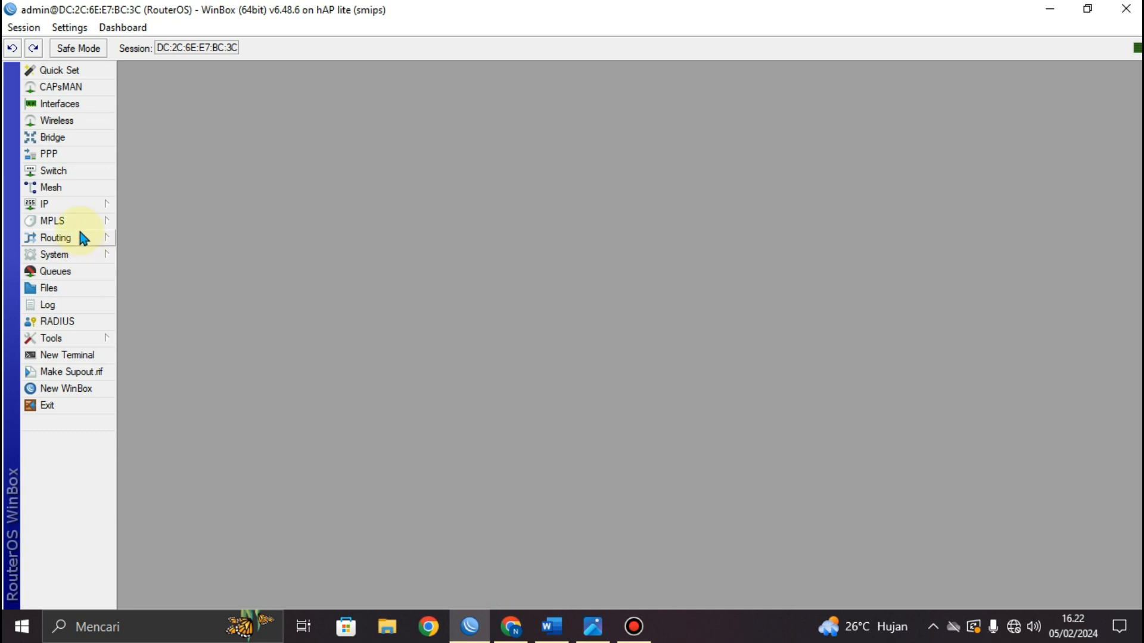
left_click(91, 206)
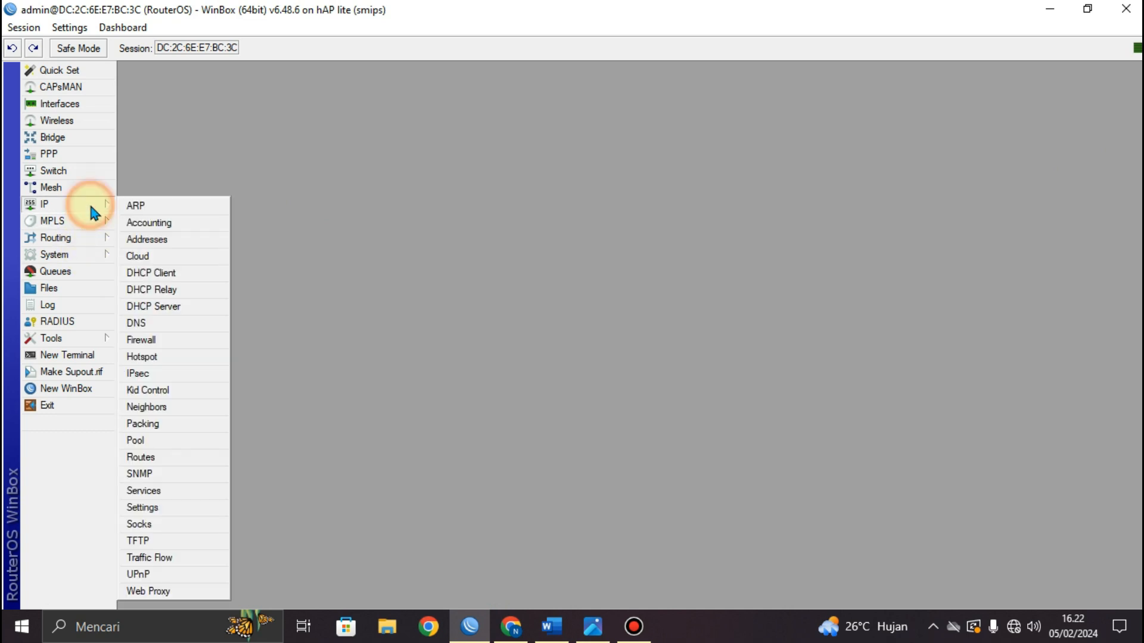
left_click(165, 274)
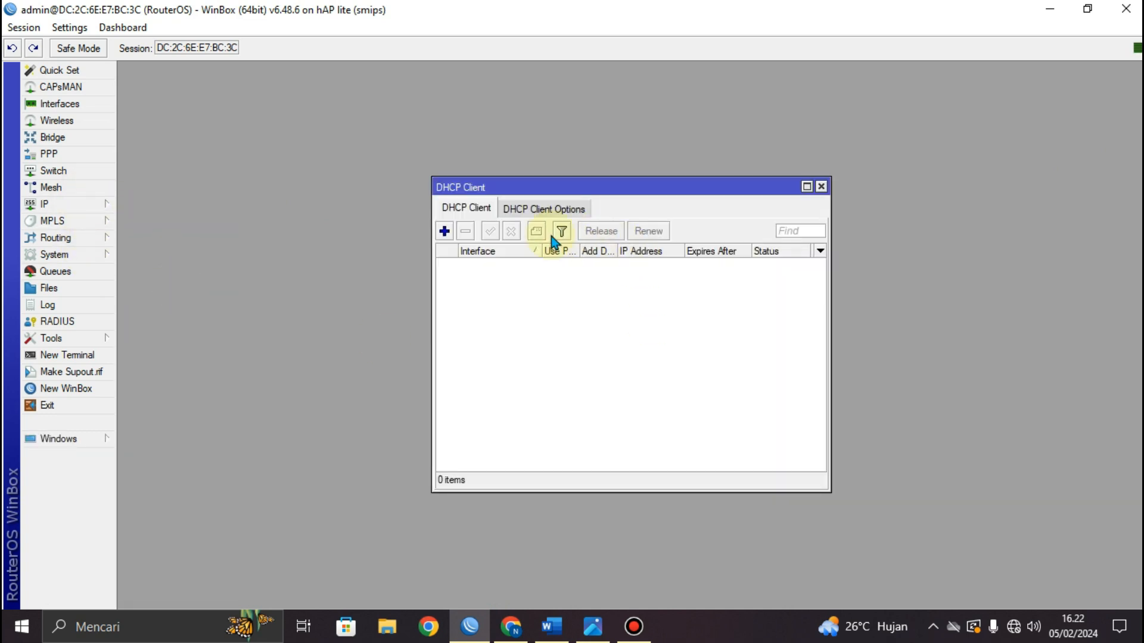
left_click(446, 231)
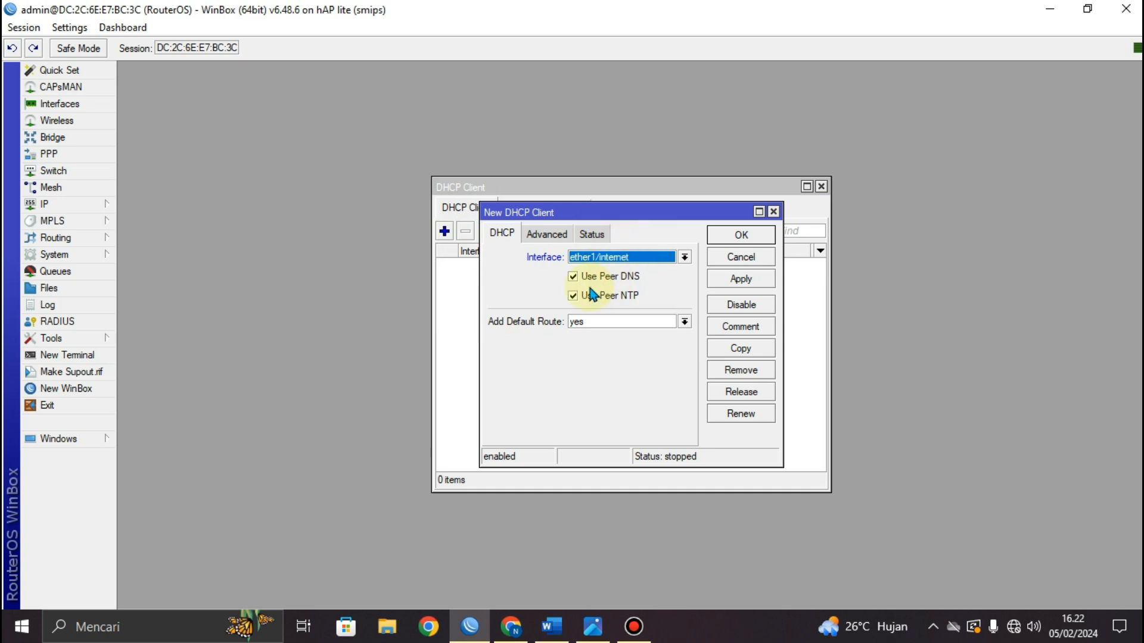
left_click(750, 285)
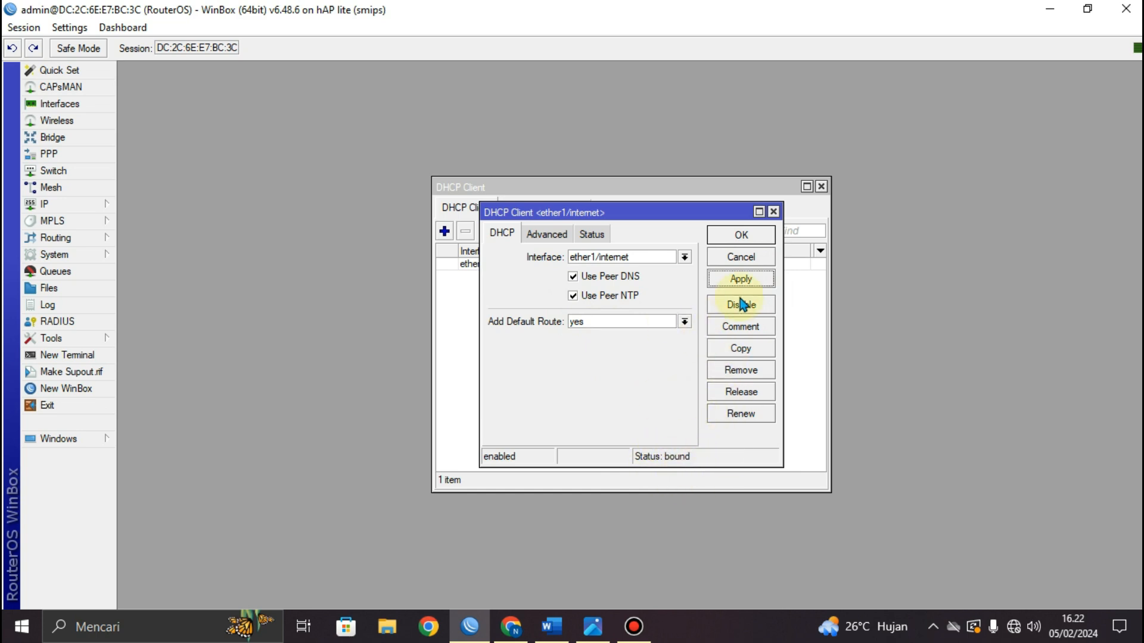
left_click(739, 239)
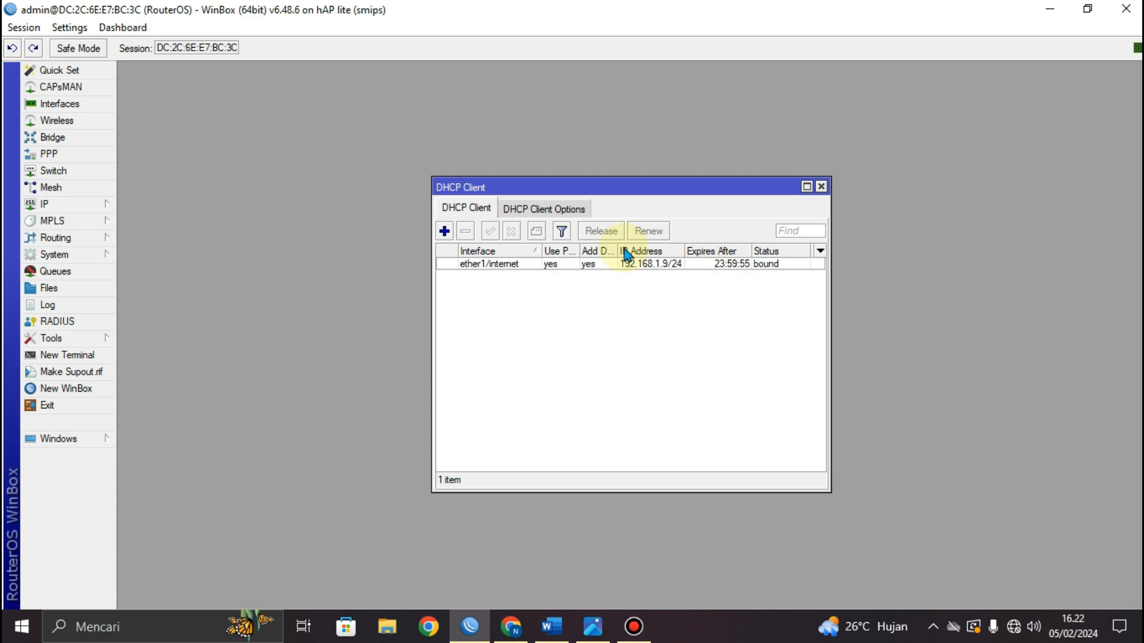
Step: Highlight the Ether 1 IP and gateway requirements in yellow in the Word task sheet, and review the Ether 2 and WLAN requirements
left_click(562, 626)
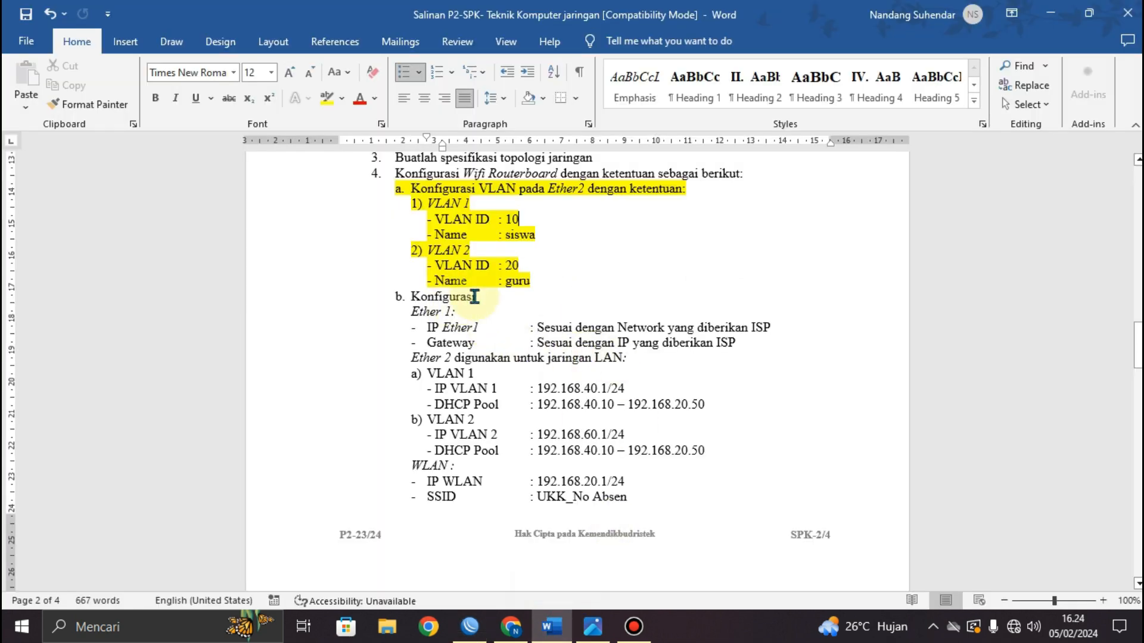
left_click_drag(413, 296, 754, 341)
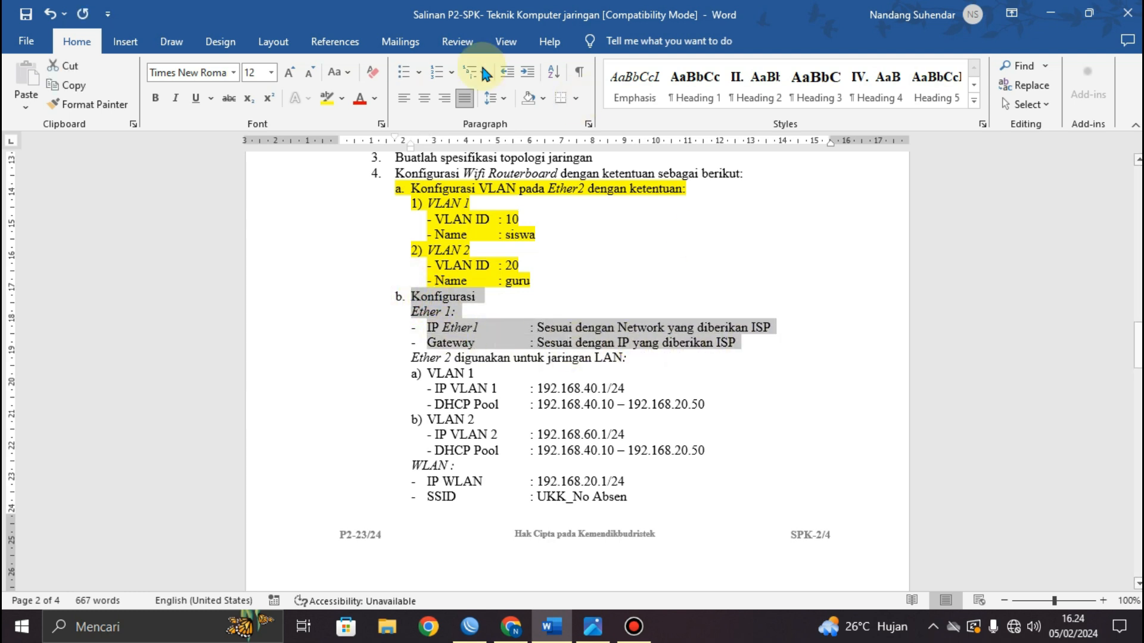
left_click(327, 99)
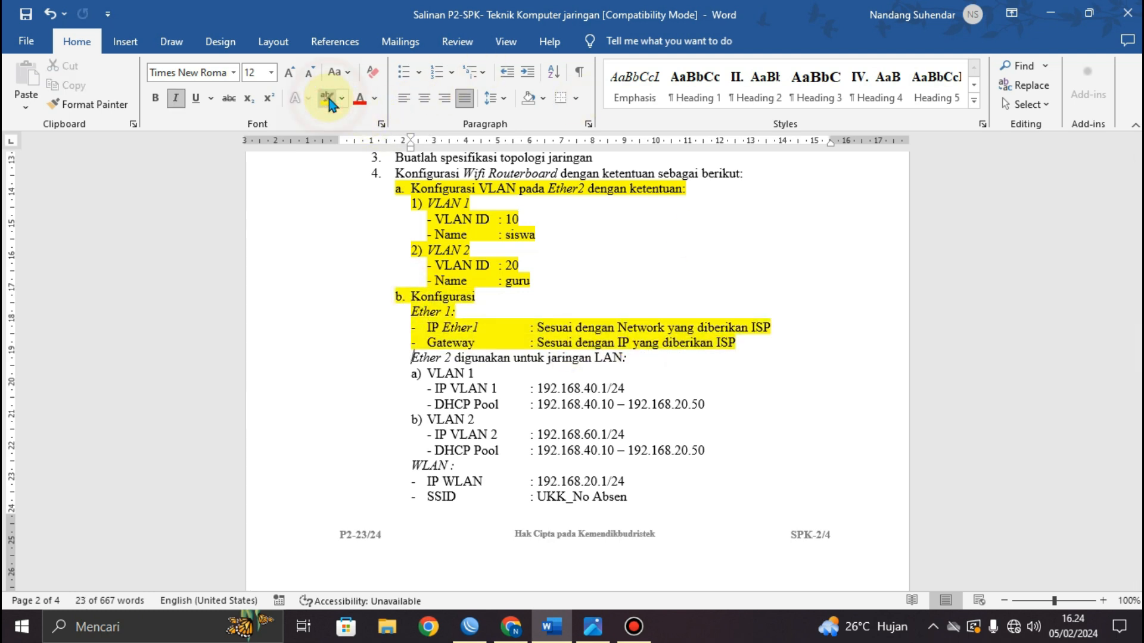
left_click(412, 357)
left_click(443, 375)
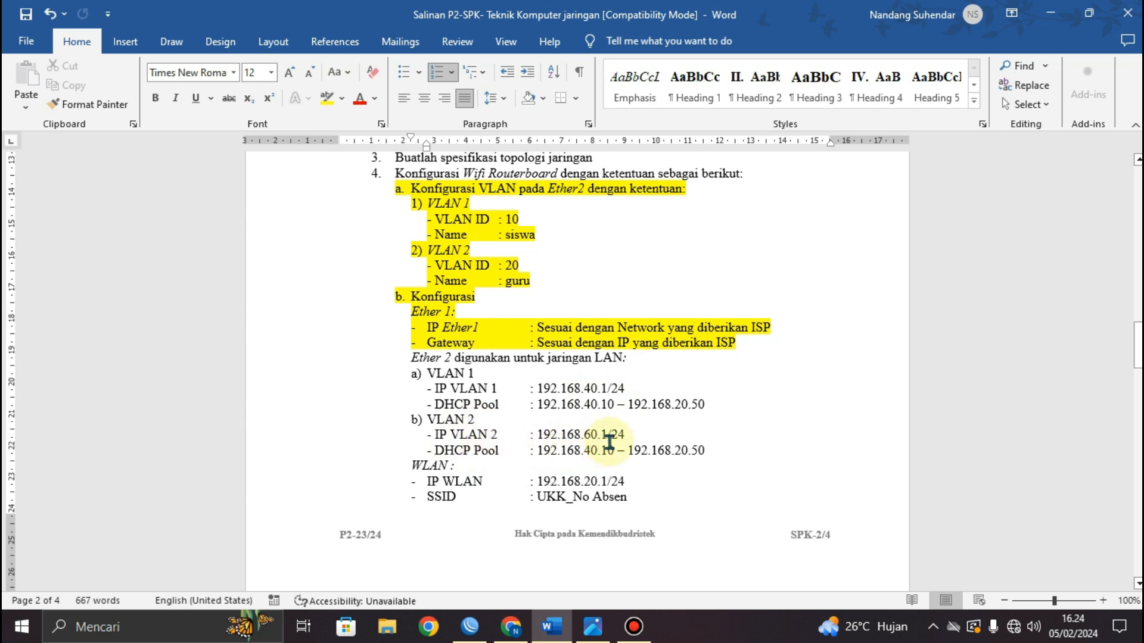
scroll(465, 476, "down", 3)
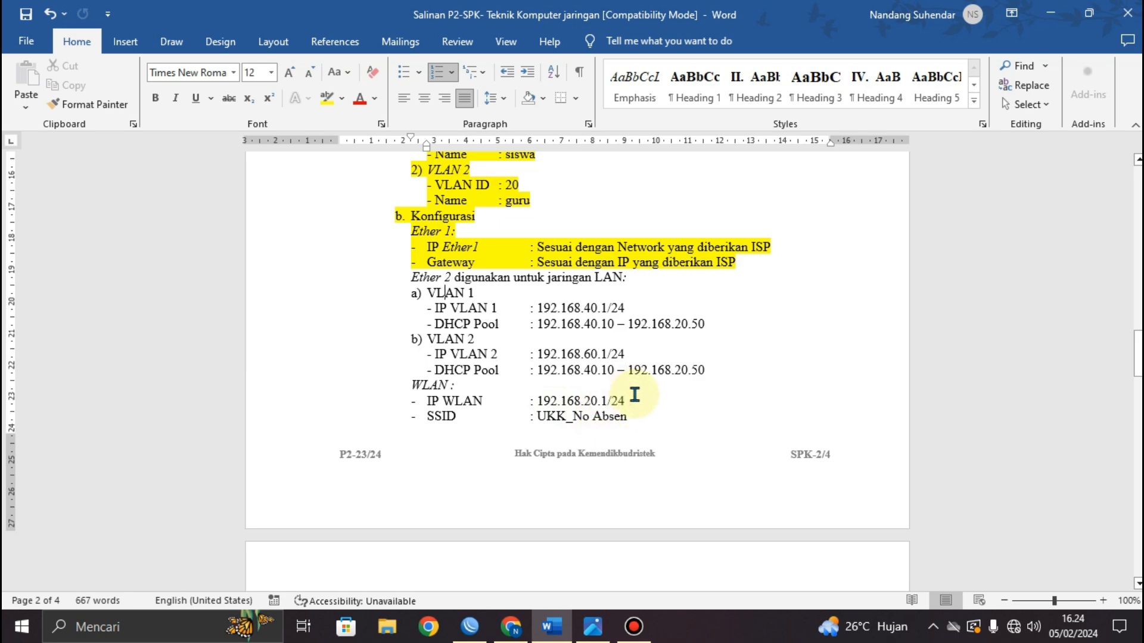
scroll(630, 396, "down", 8)
scroll(630, 396, "up", 11)
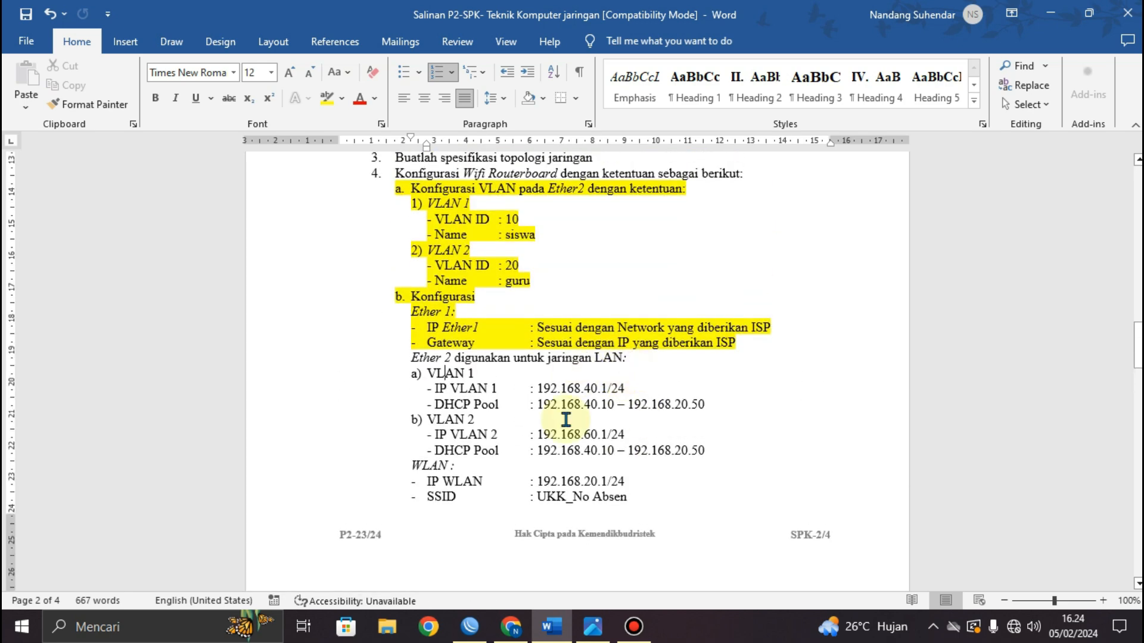
Step: Start a new IP address entry in WinBox and copy the VLAN 1 address 192.168.40.1/24 from the Word task sheet
left_click(471, 626)
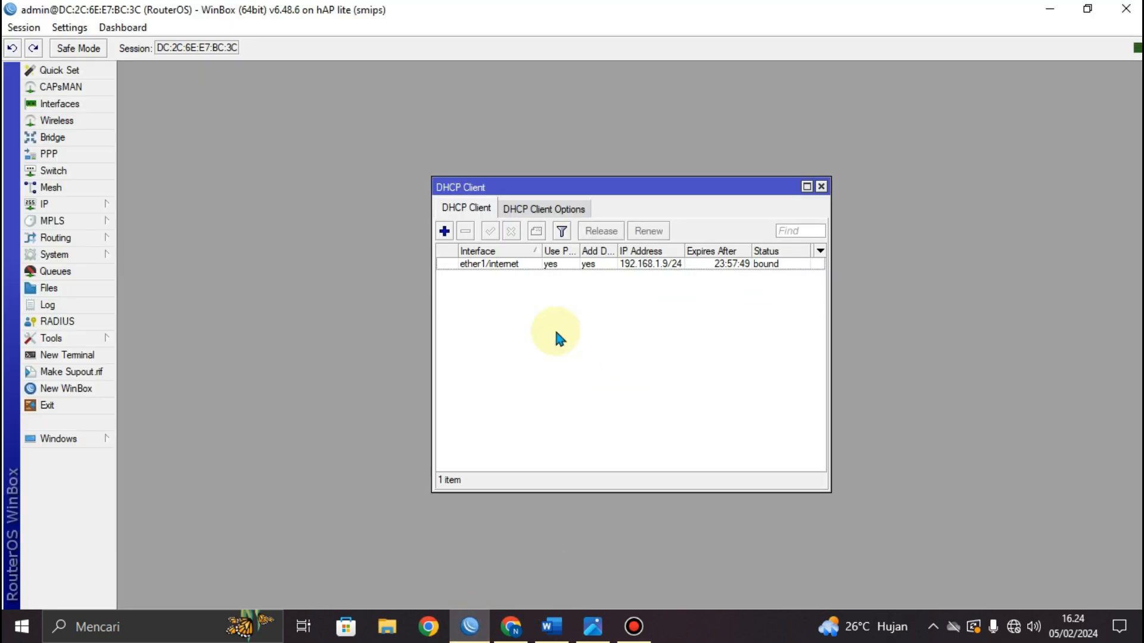
left_click(822, 187)
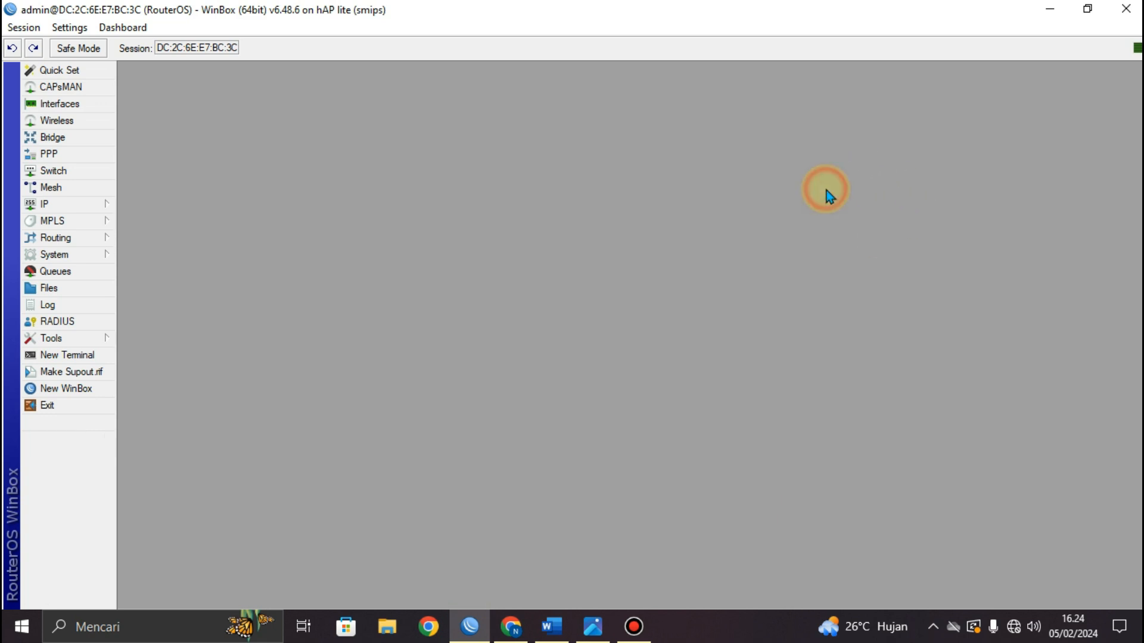
left_click(103, 203)
left_click(170, 243)
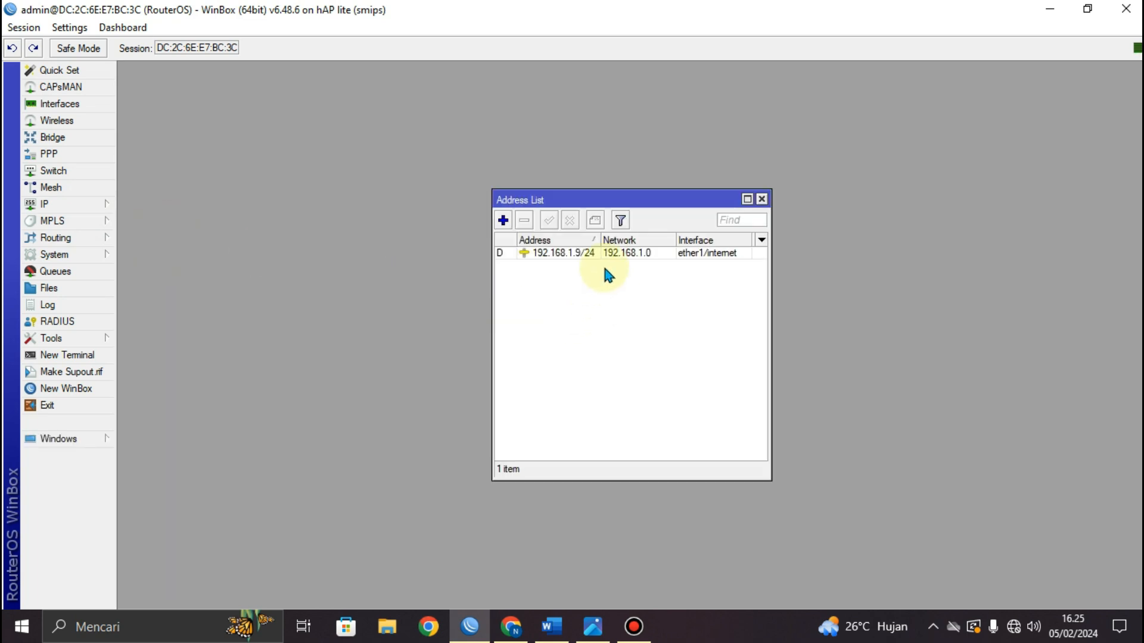
left_click(503, 221)
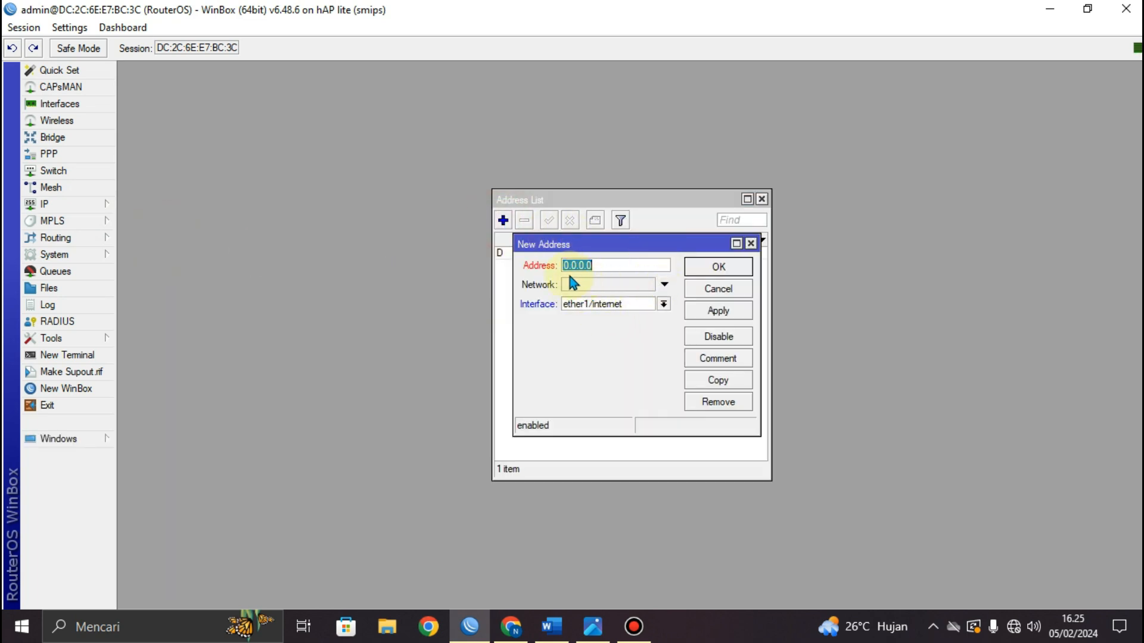
left_click(552, 626)
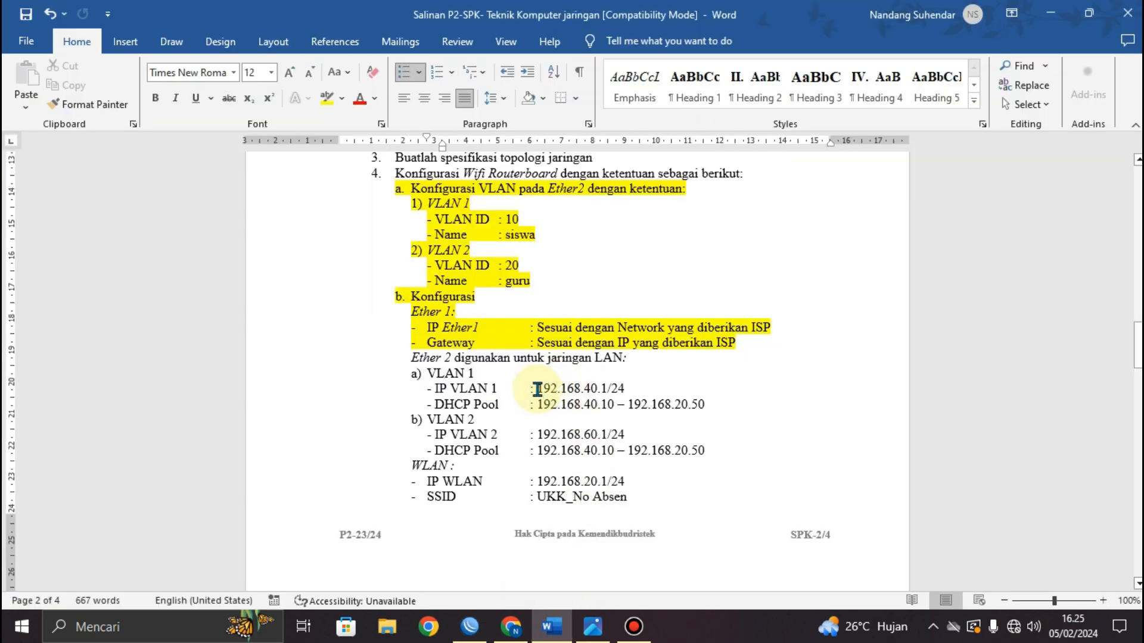
left_click_drag(538, 389, 620, 391)
right_click(601, 388)
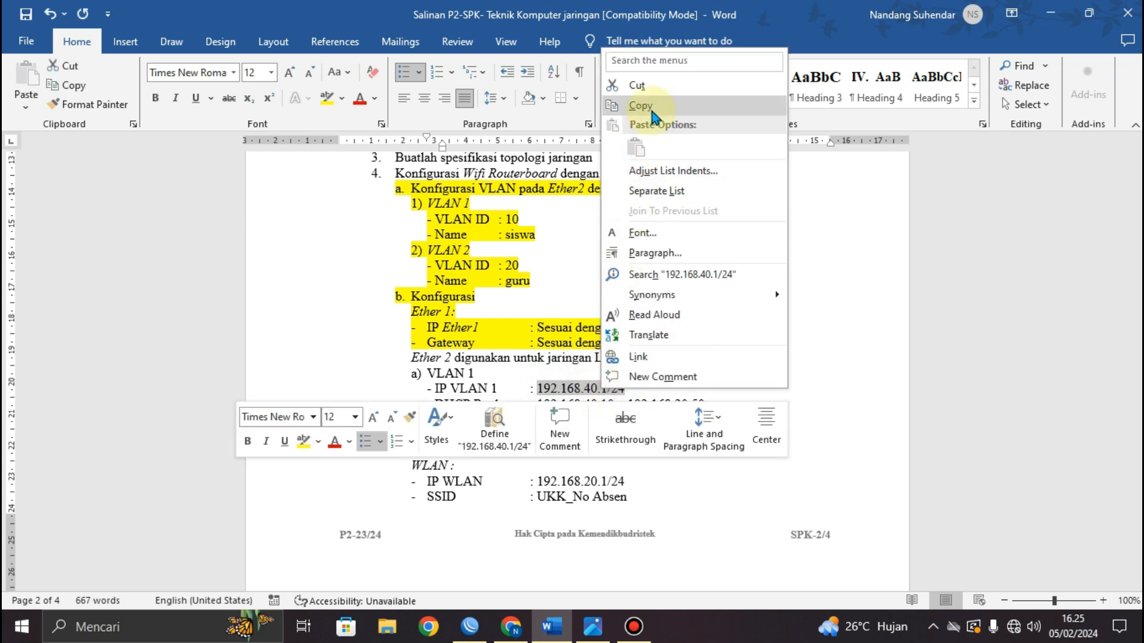
left_click(640, 105)
Step: Paste 192.168.40.1/24 as the new address in WinBox, assign it to the vlan1/siswa interface and save it
left_click(474, 629)
left_click_drag(481, 636, 552, 634)
left_click(600, 263)
double_click(600, 263)
right_click(581, 265)
left_click(619, 310)
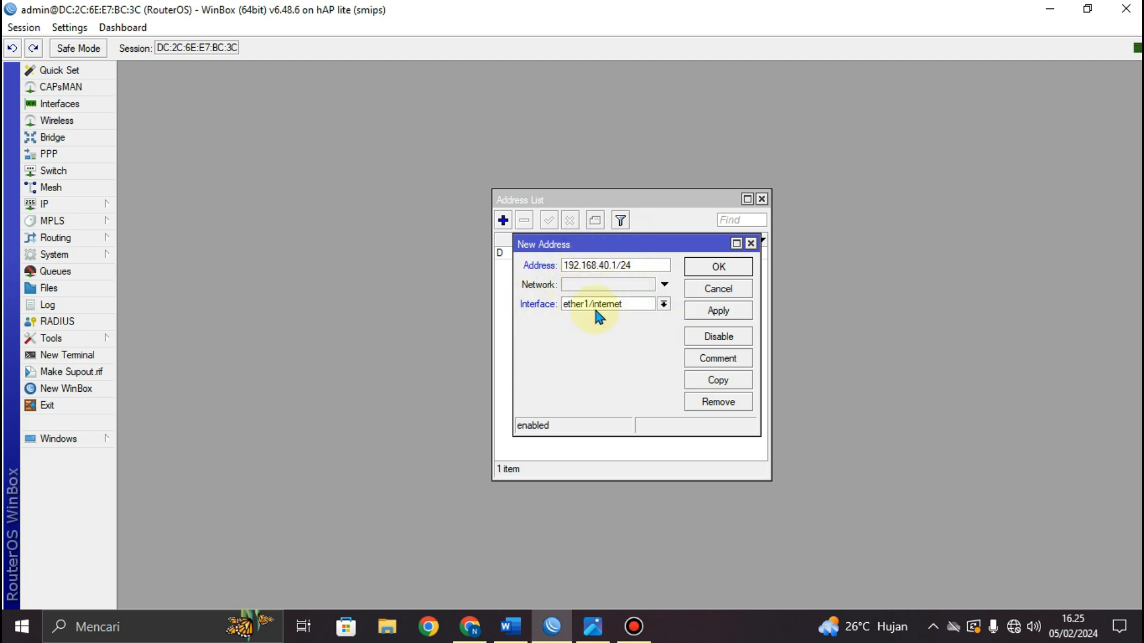
left_click(622, 305)
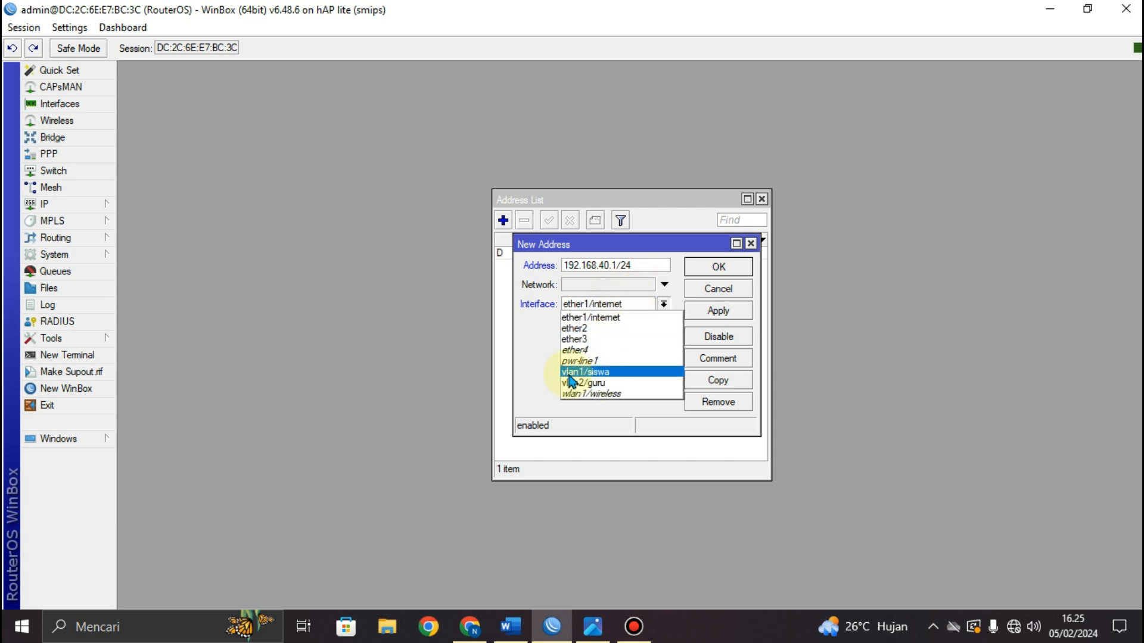
left_click(604, 373)
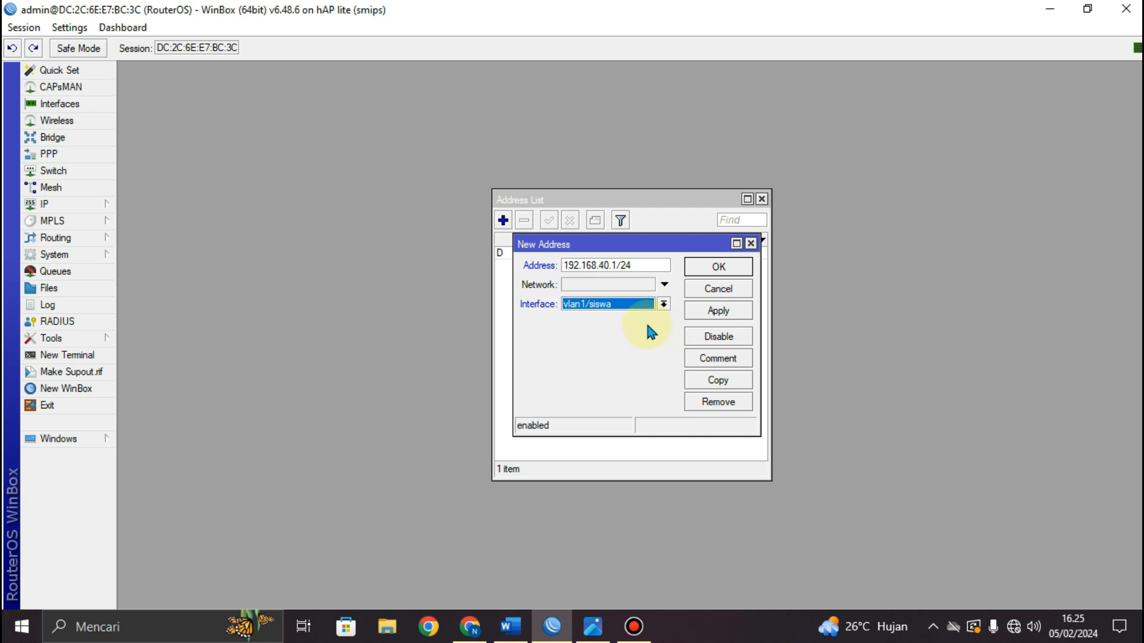
left_click(721, 314)
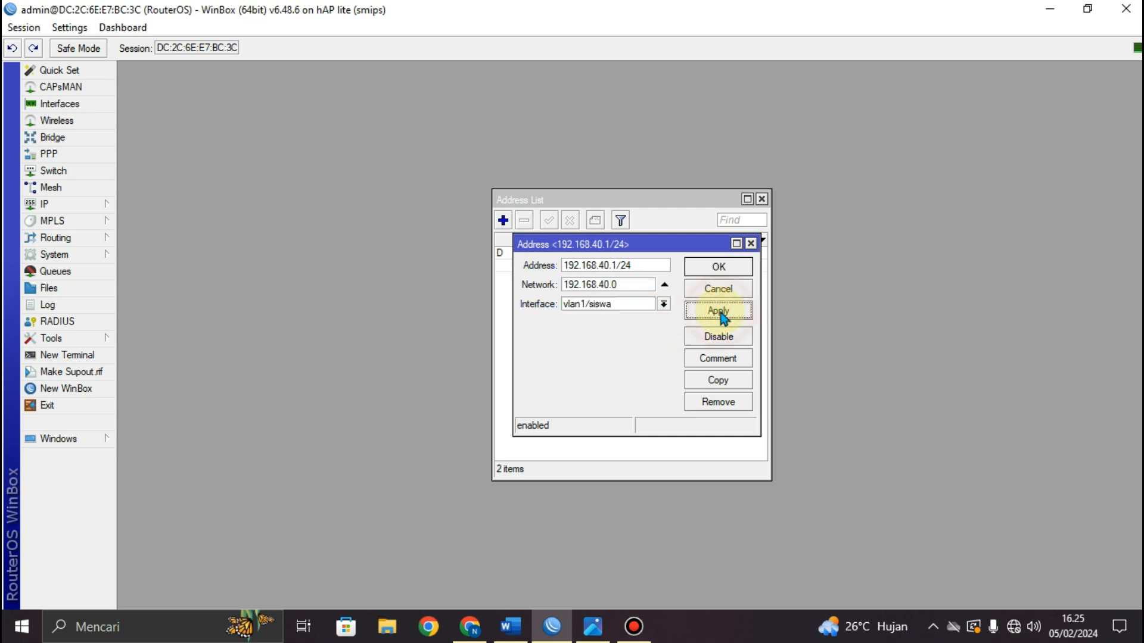
left_click(730, 274)
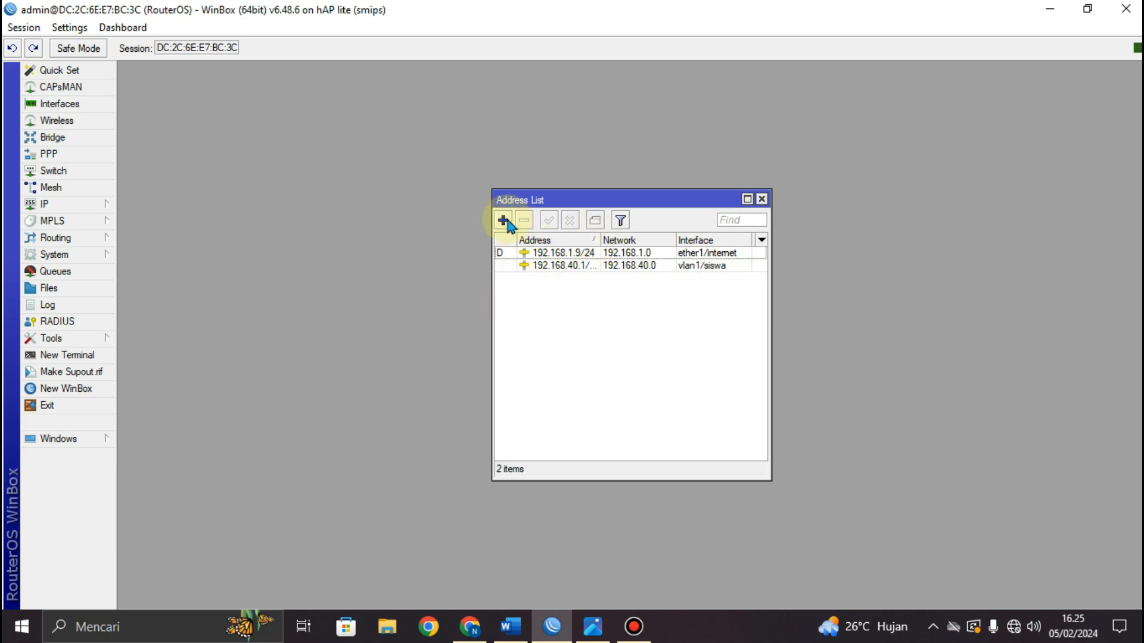
Step: Start another IP address entry and copy the VLAN 2 address 192.168.60.1/24 from the Word task sheet
left_click(503, 221)
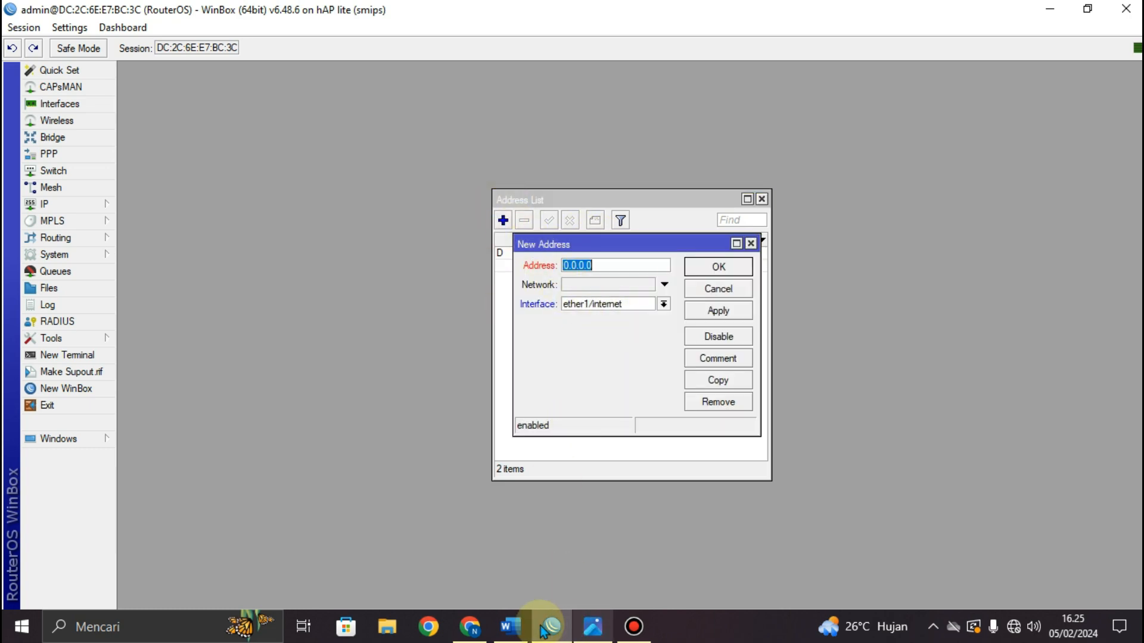
left_click(511, 627)
scroll(499, 358, "down", 3)
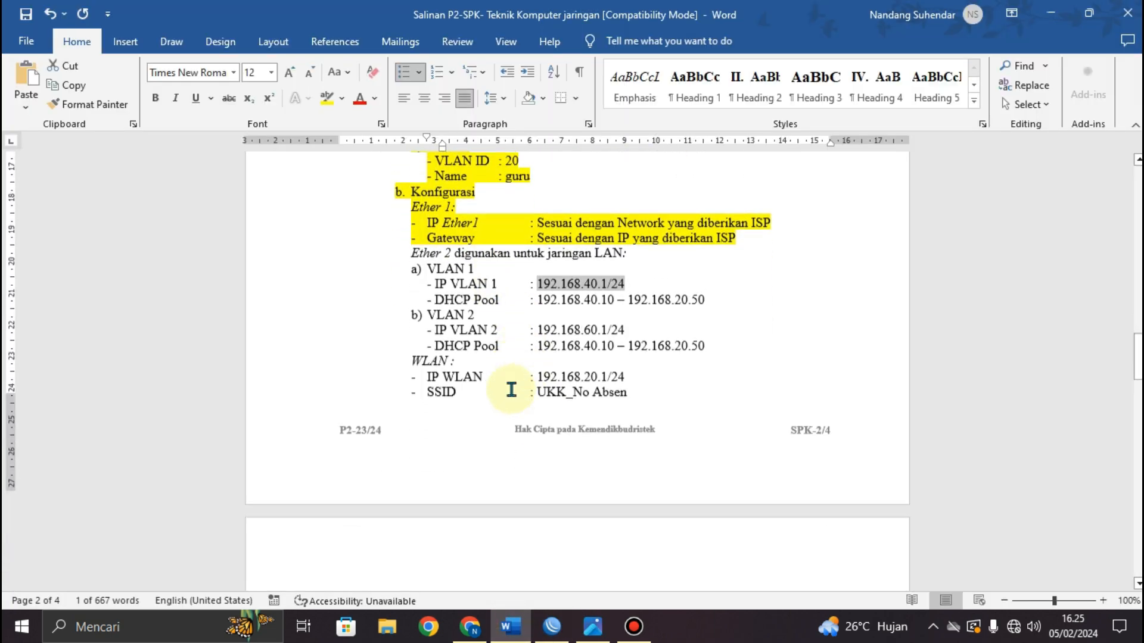
left_click_drag(536, 314, 612, 314)
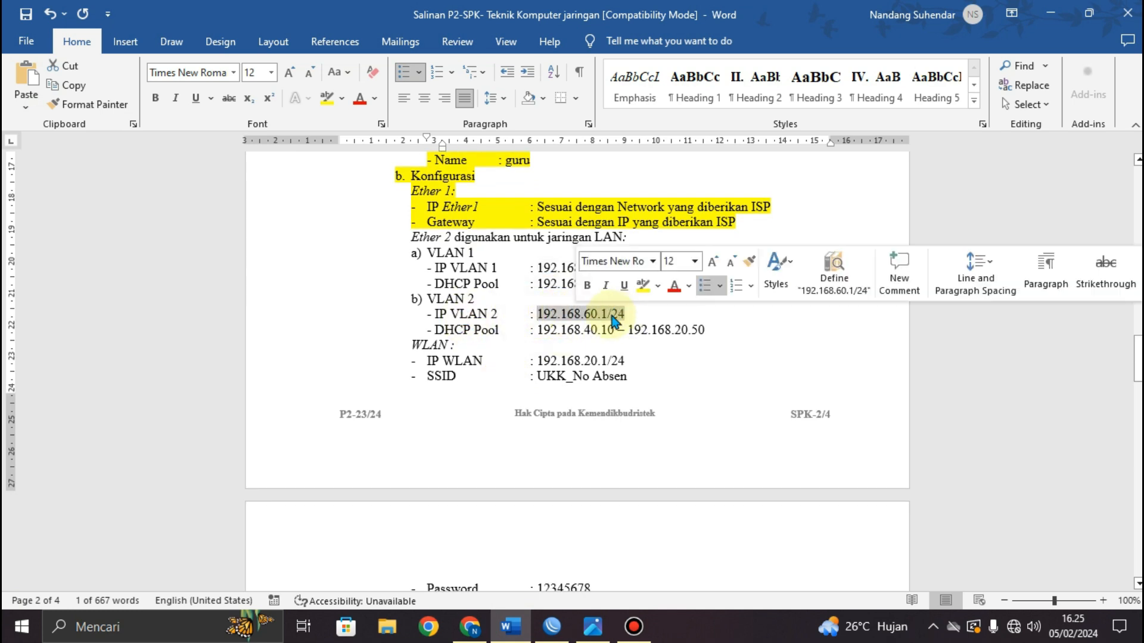
right_click(612, 314)
left_click(648, 324)
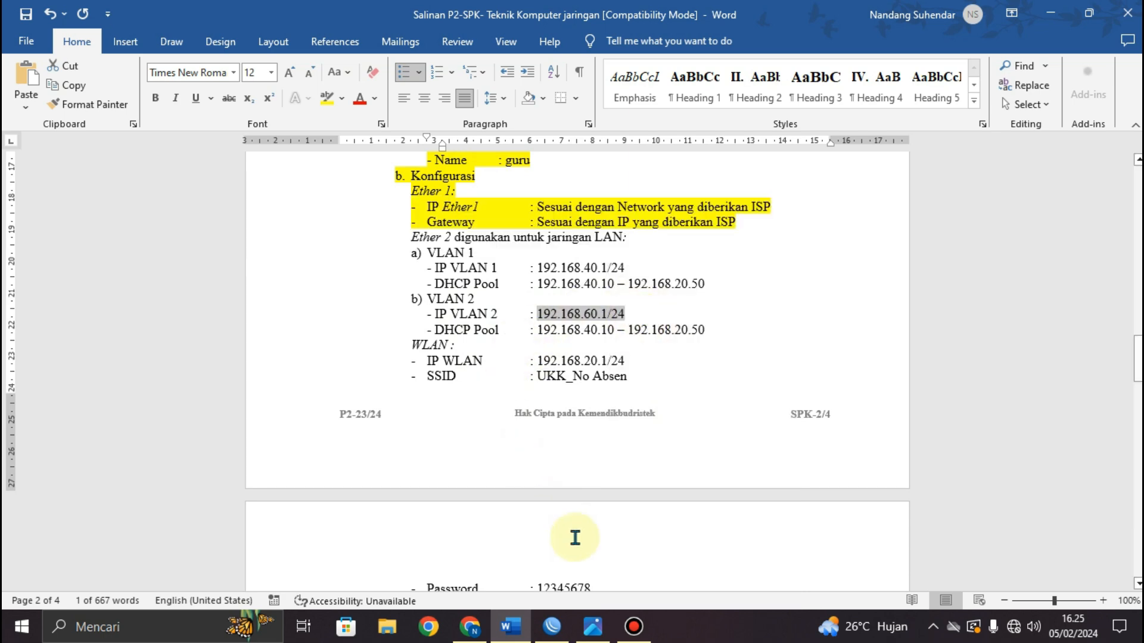
Step: Paste 192.168.60.1/24 as the new address in WinBox, assign it to the vlan2/guru interface and save it
left_click(549, 629)
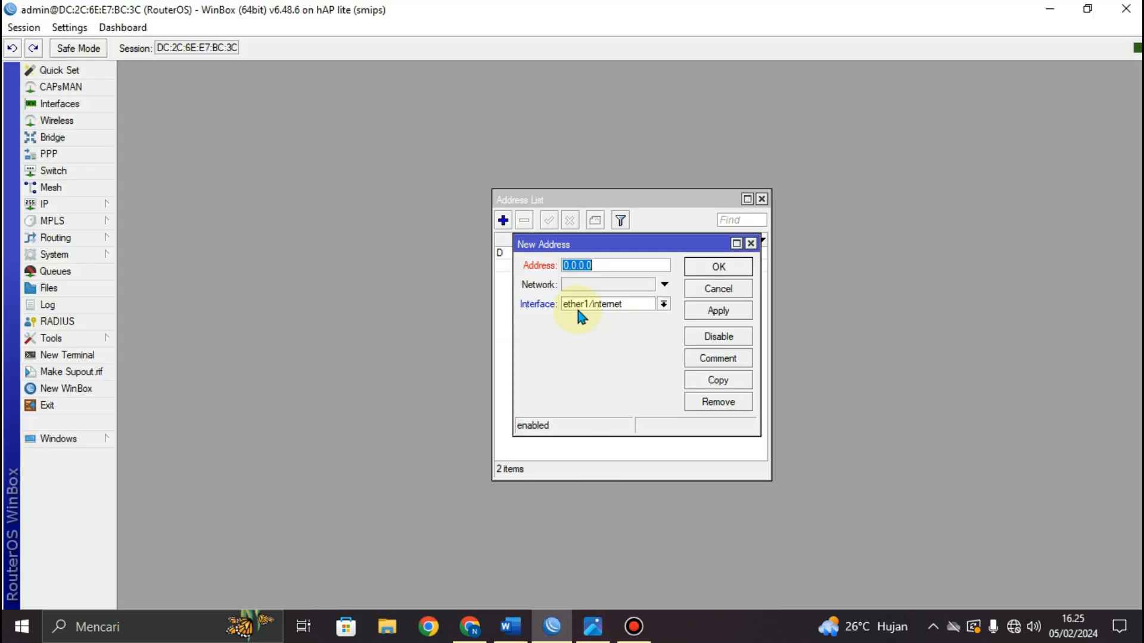
right_click(589, 265)
left_click(617, 311)
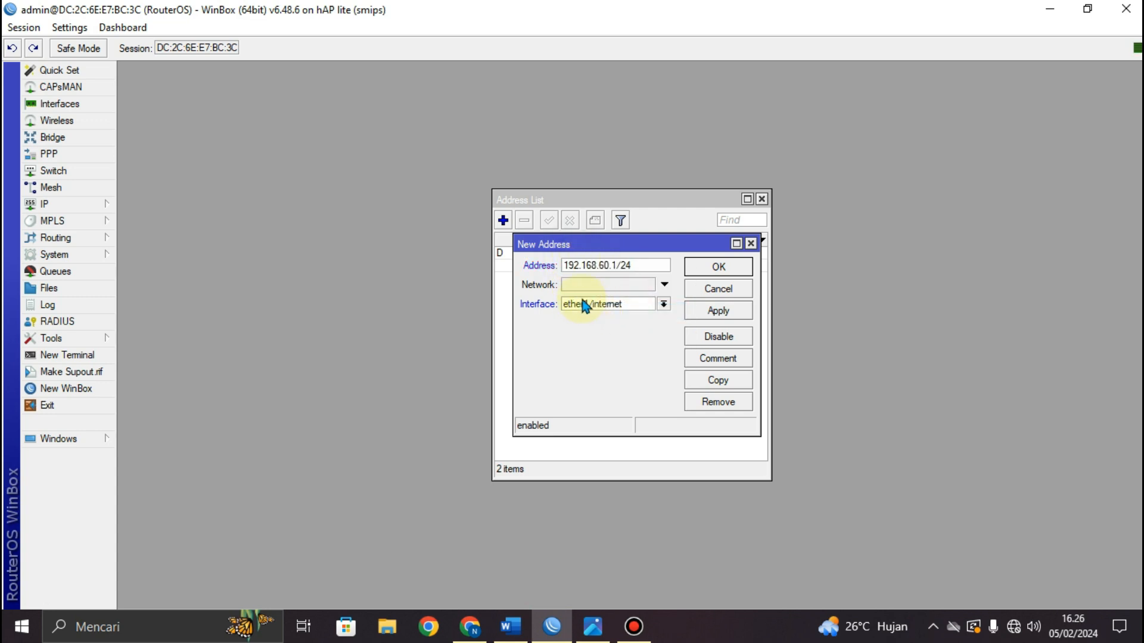
left_click(638, 305)
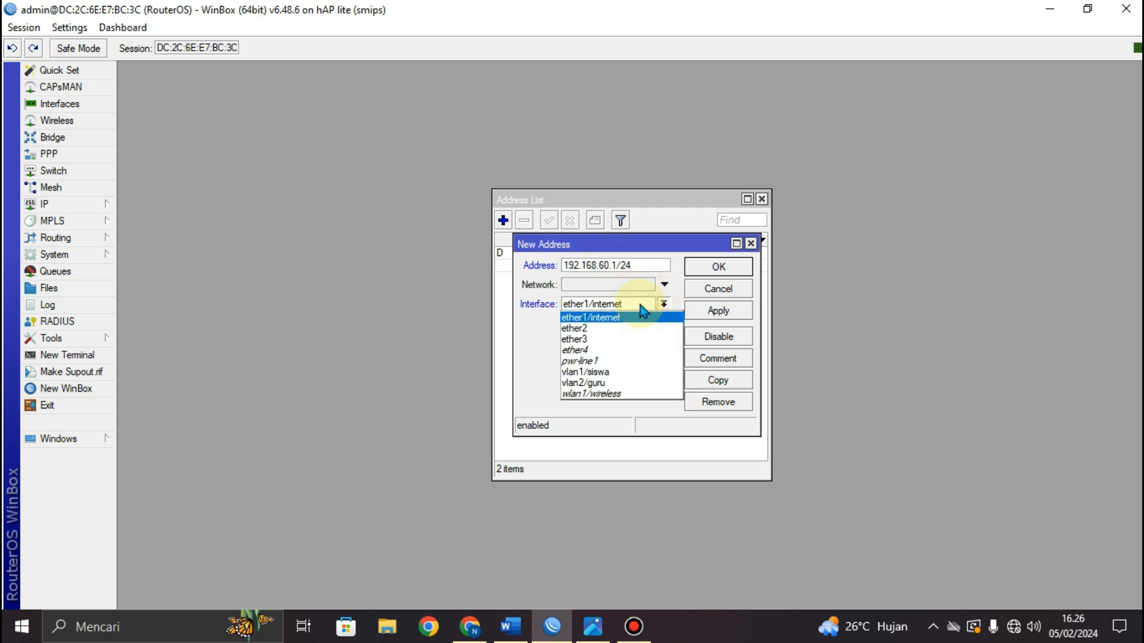
left_click(620, 383)
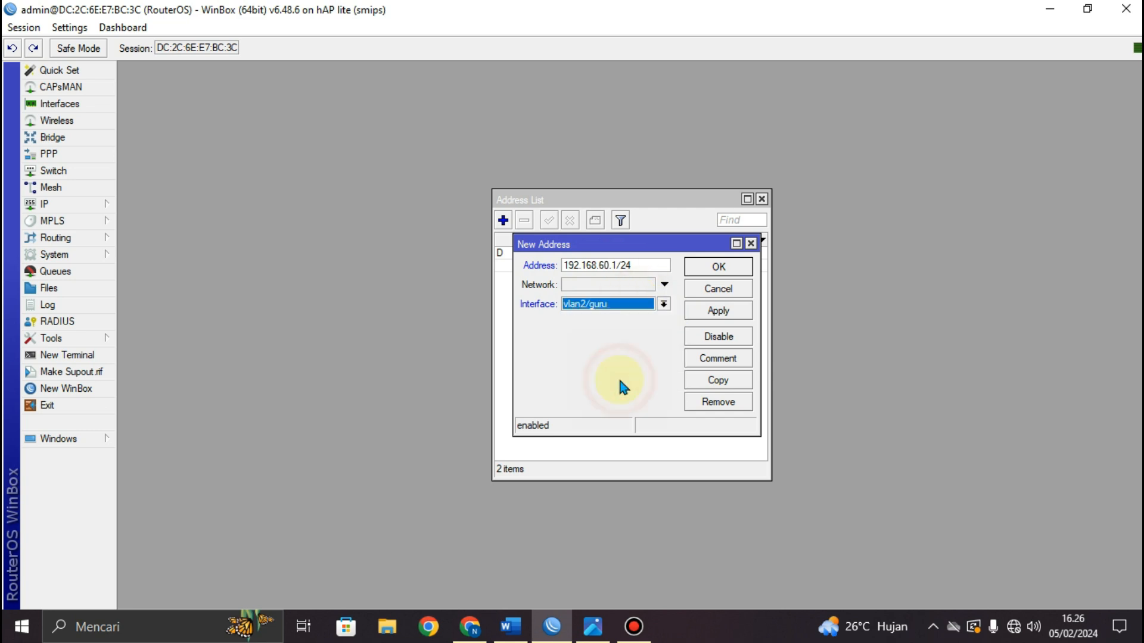
left_click(718, 311)
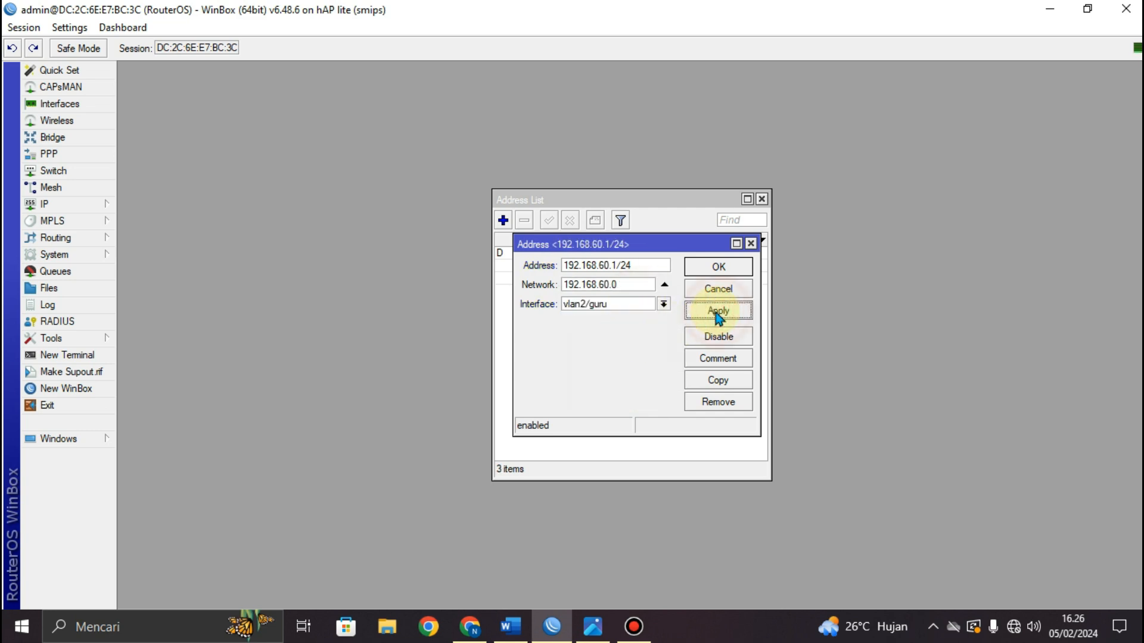
left_click(720, 267)
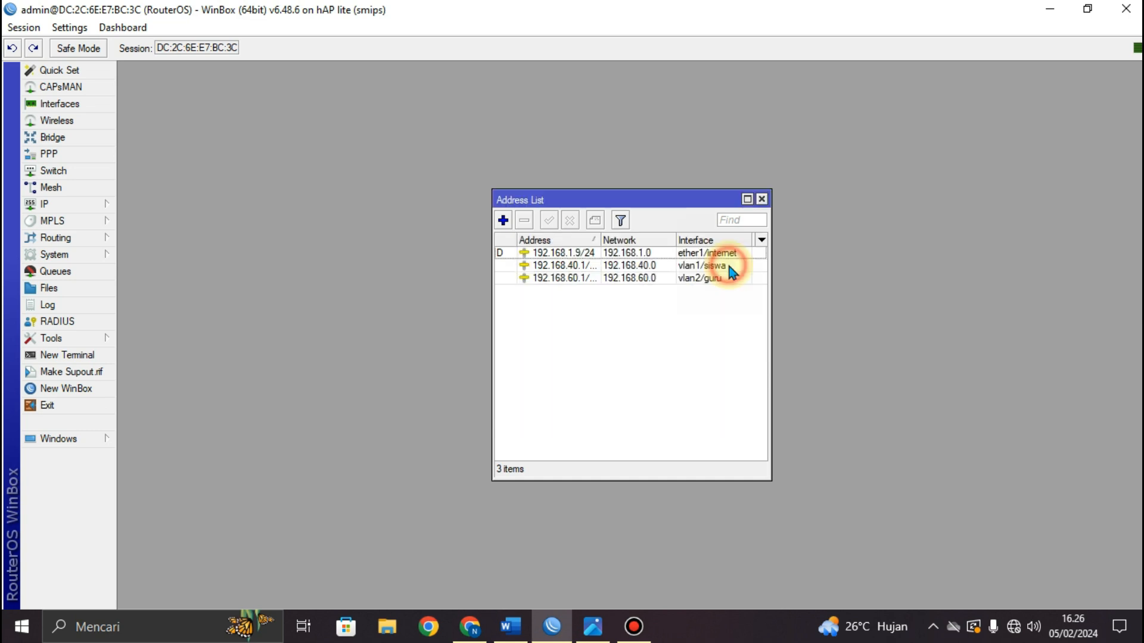
Step: Start another IP address entry and copy the WLAN address 192.168.20.1/24 from the Word task sheet
left_click(503, 221)
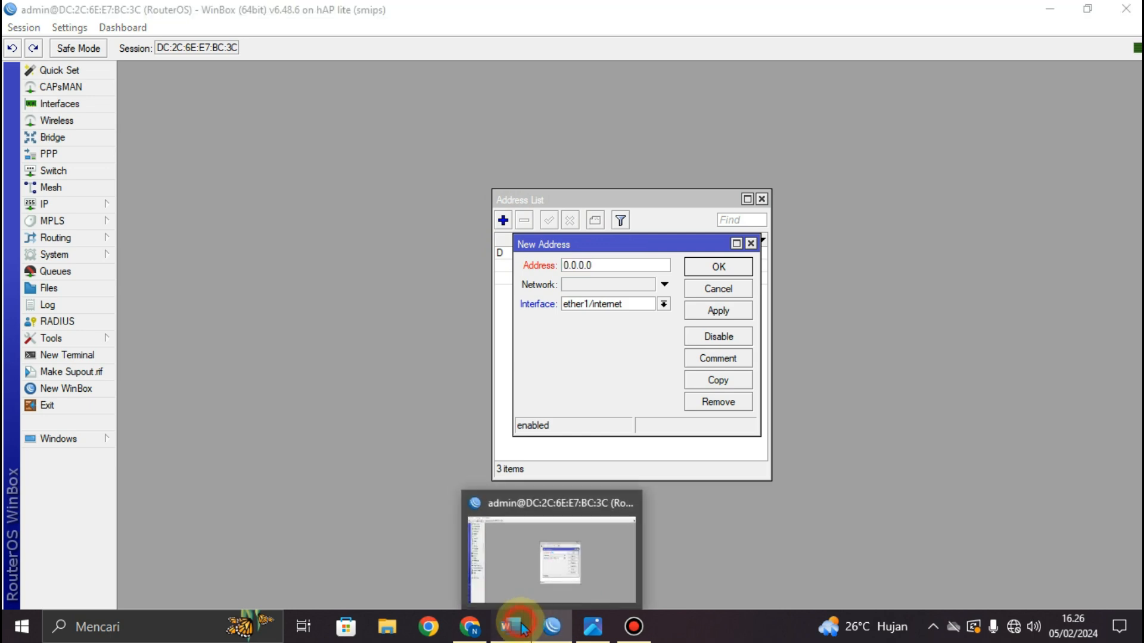
left_click(551, 627)
scroll(584, 363, "down", 2)
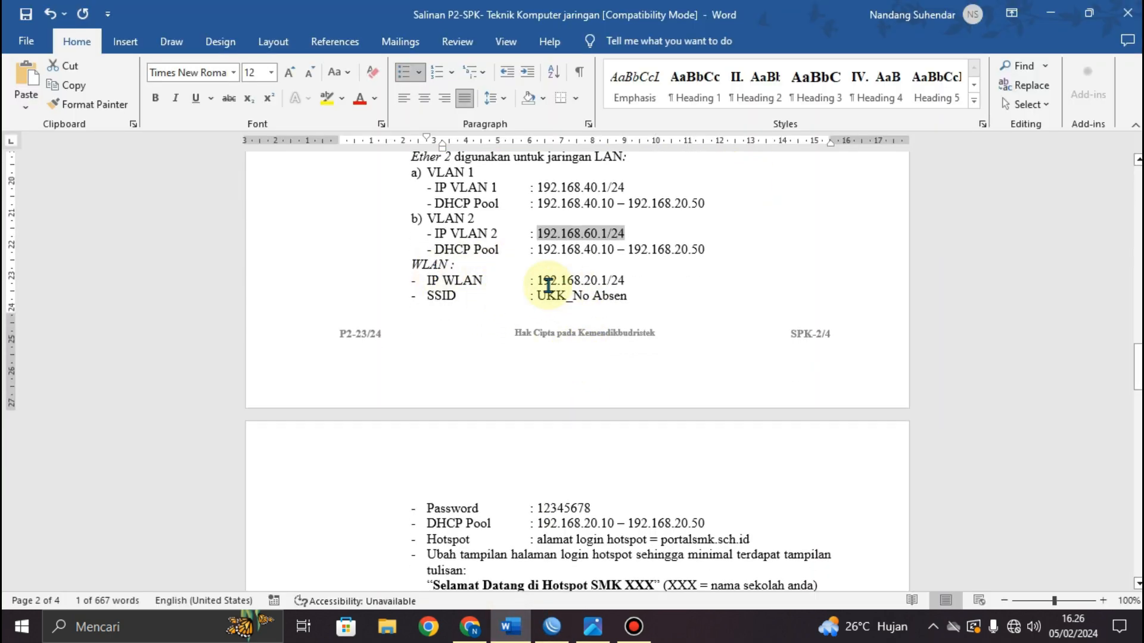
left_click_drag(540, 282, 636, 283)
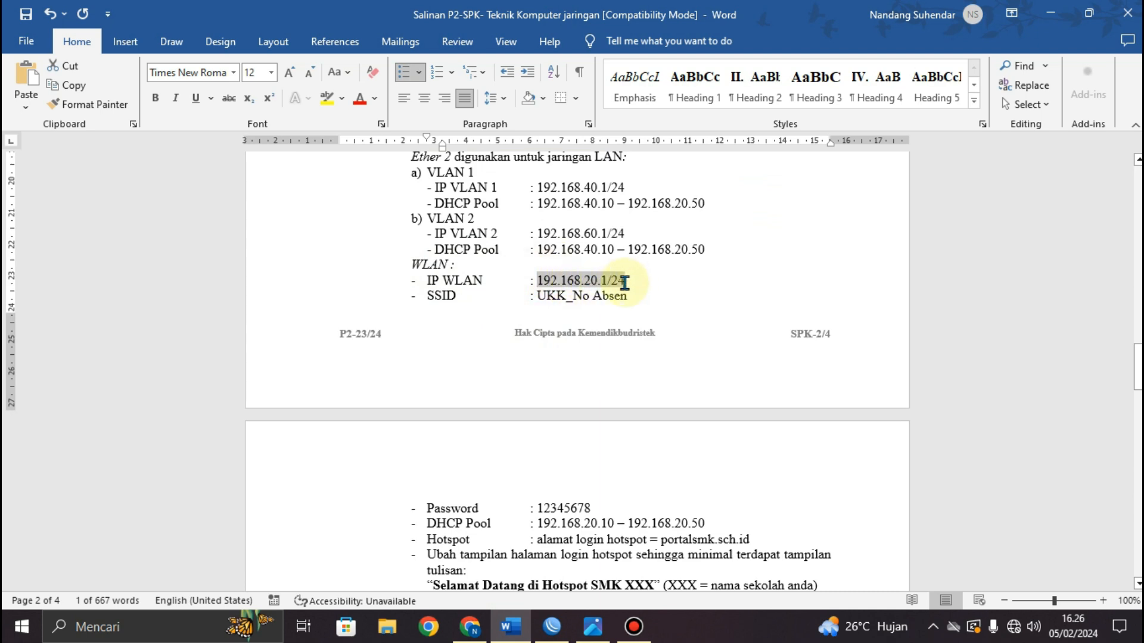
right_click(601, 280)
left_click(639, 320)
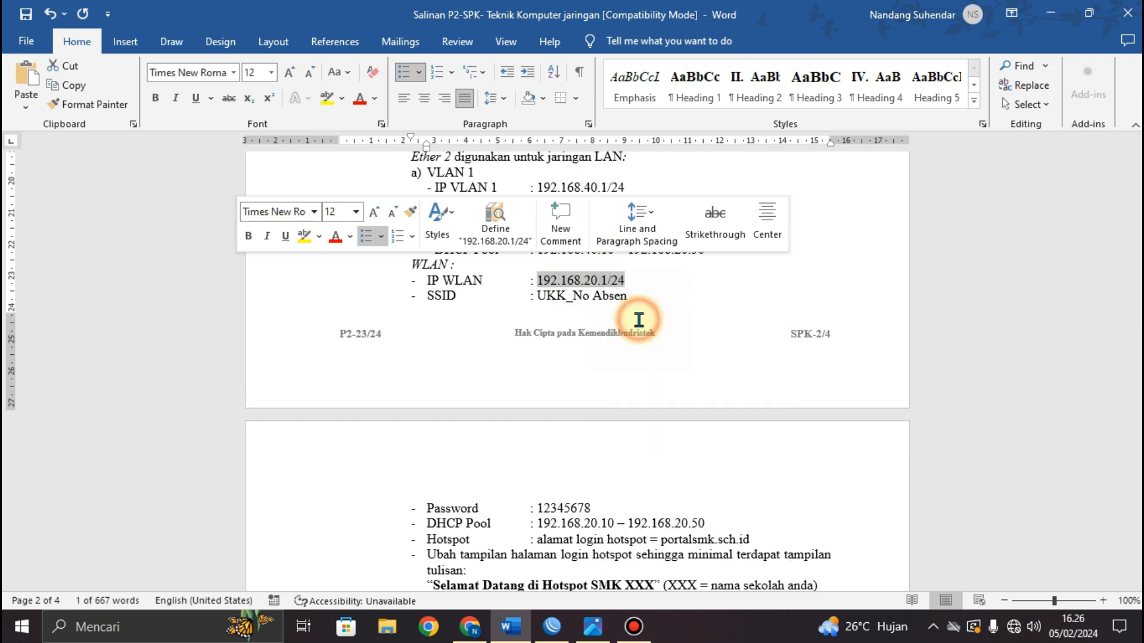
Step: Paste 192.168.20.1/24 as the new address in WinBox, assign it to wlan1/wireless, save it and close the address list
left_click(552, 627)
left_click(585, 264)
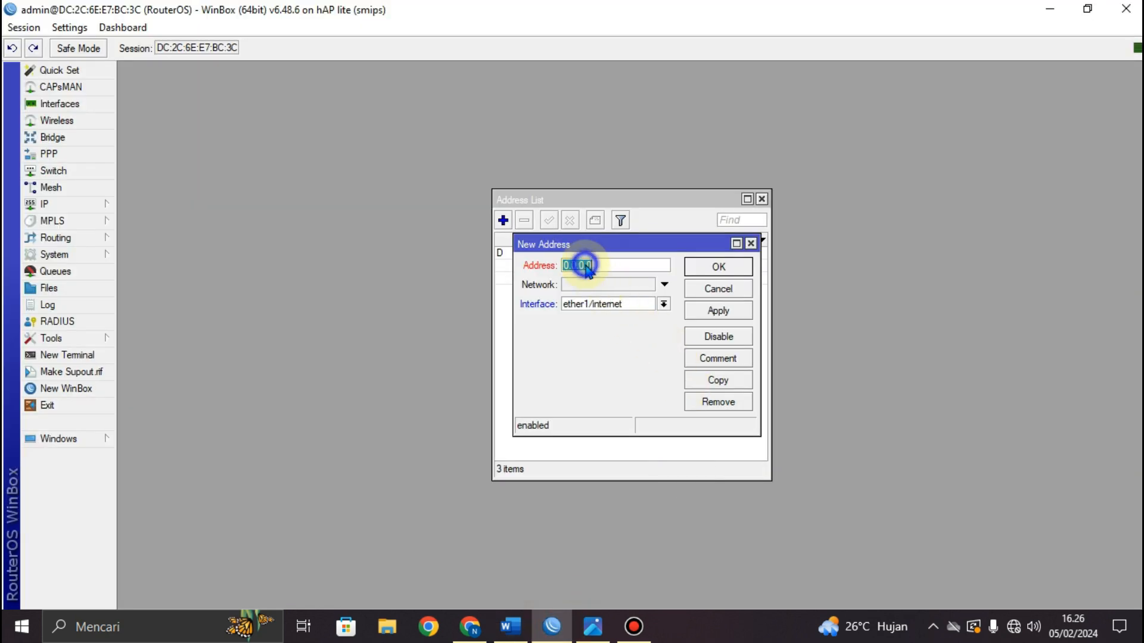
right_click(585, 265)
left_click(617, 305)
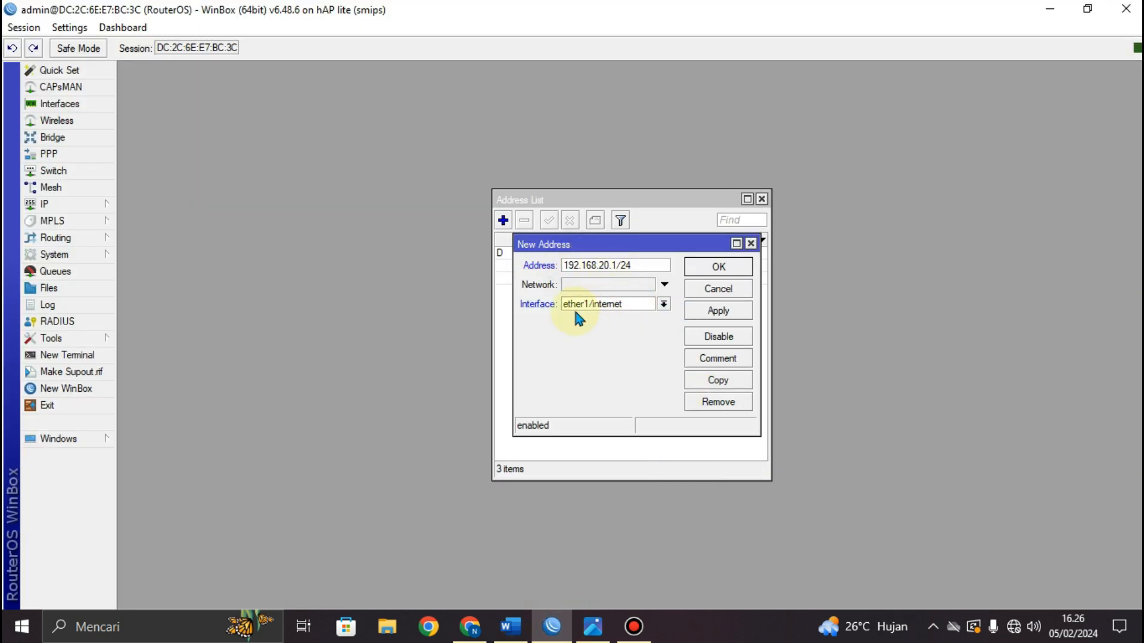
left_click(605, 309)
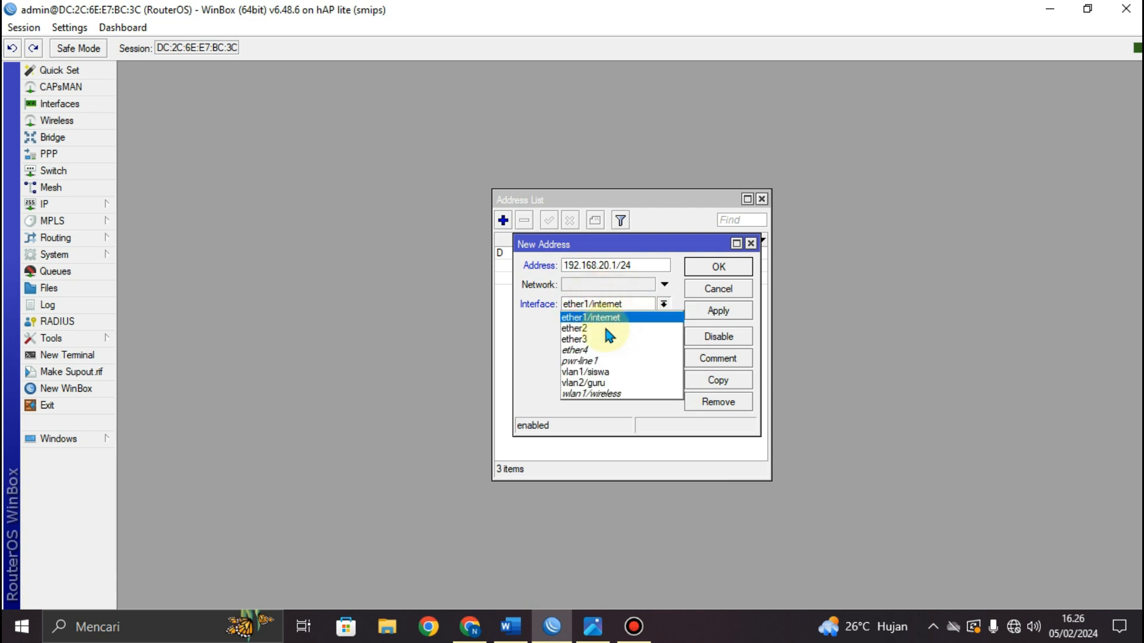
left_click(594, 394)
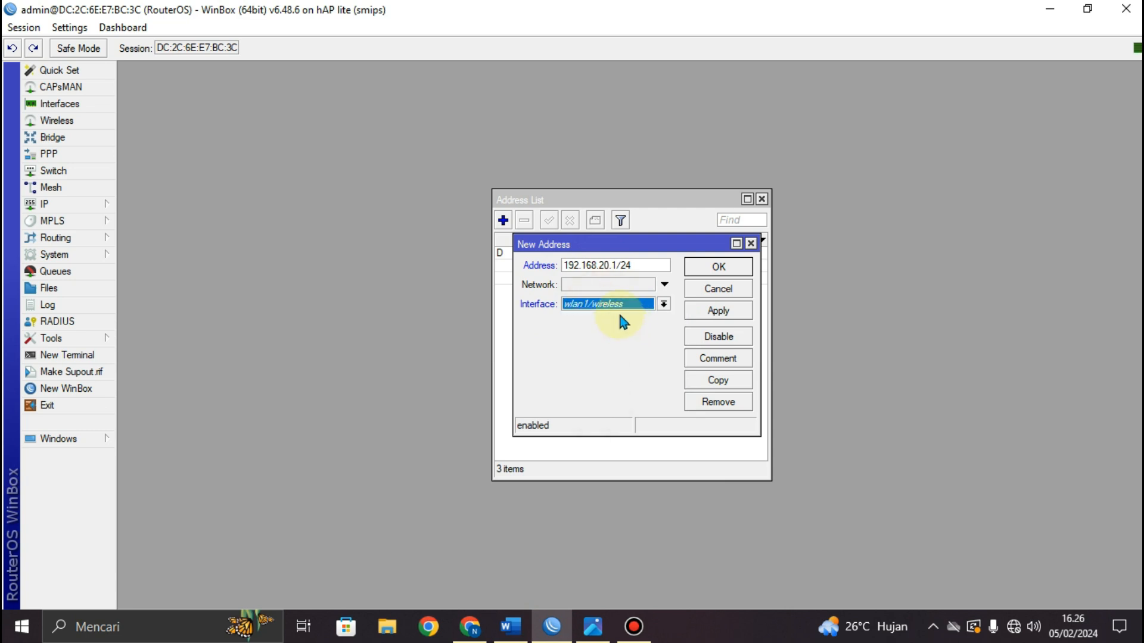
left_click(715, 312)
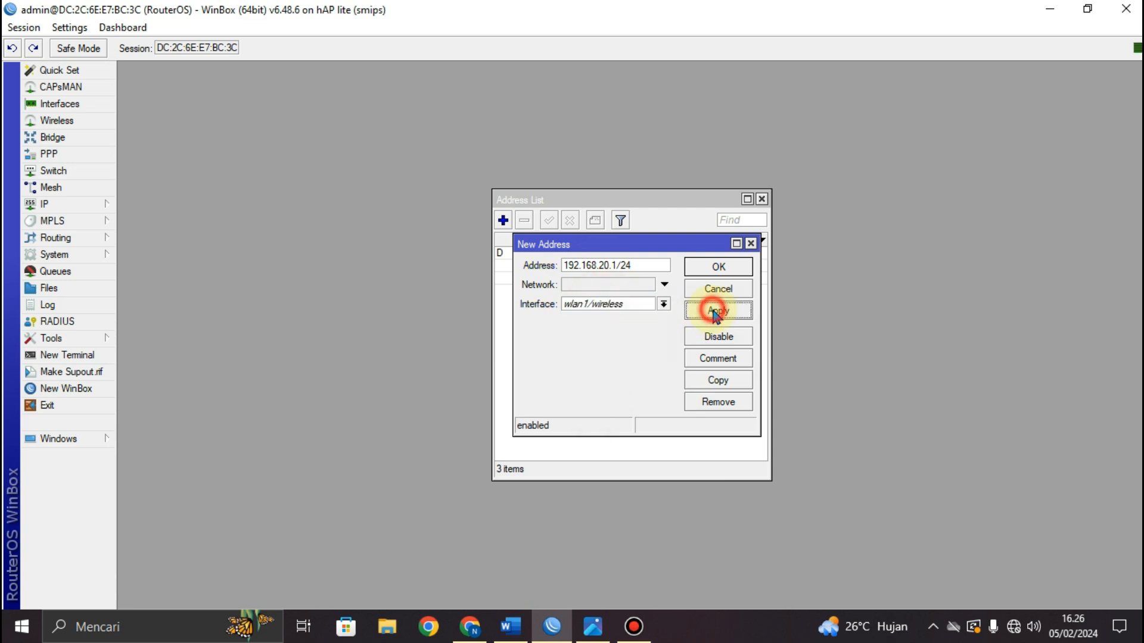
left_click(722, 267)
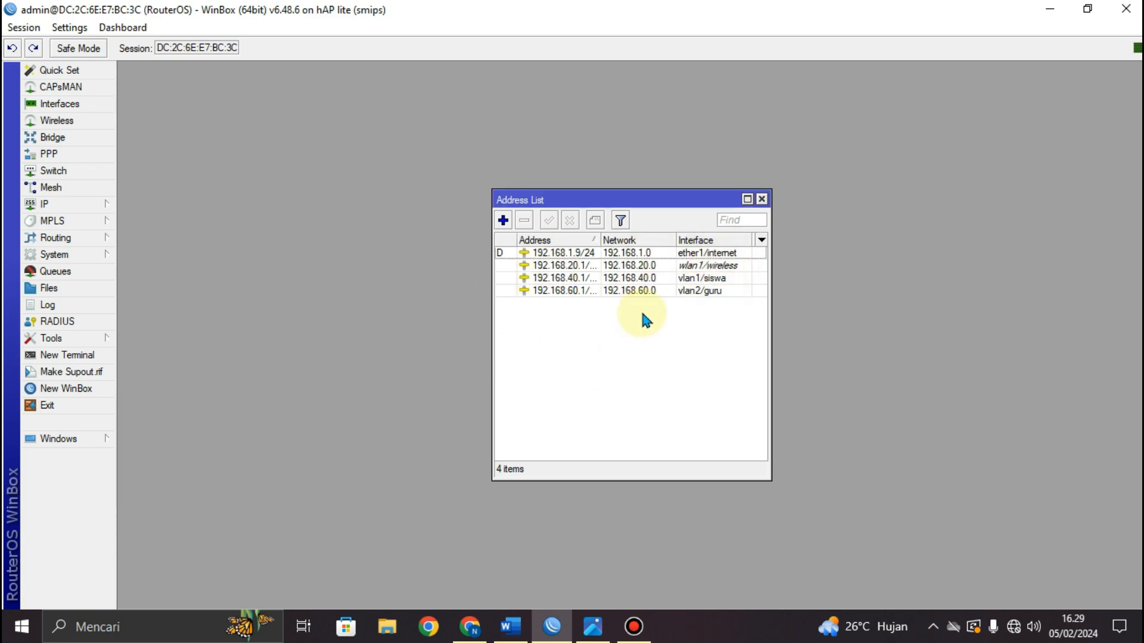
left_click(762, 199)
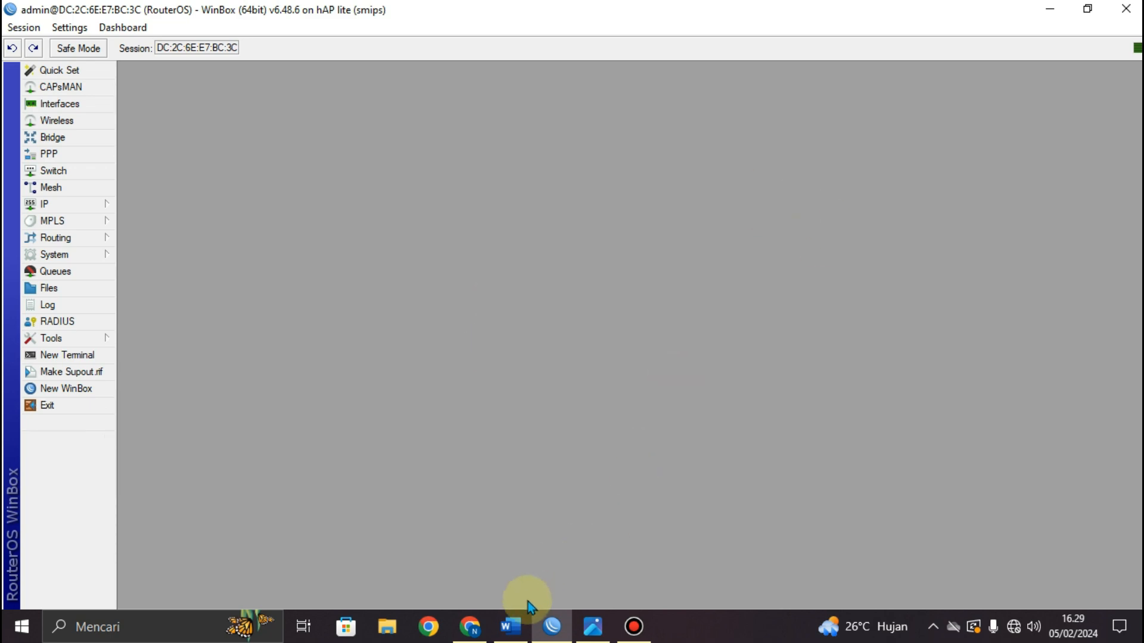
Step: Switch to the Word task sheet and correct the end address of the VLAN 1 DHCP pool to 192.168.40.50
left_click(511, 626)
scroll(547, 298, "down", 4)
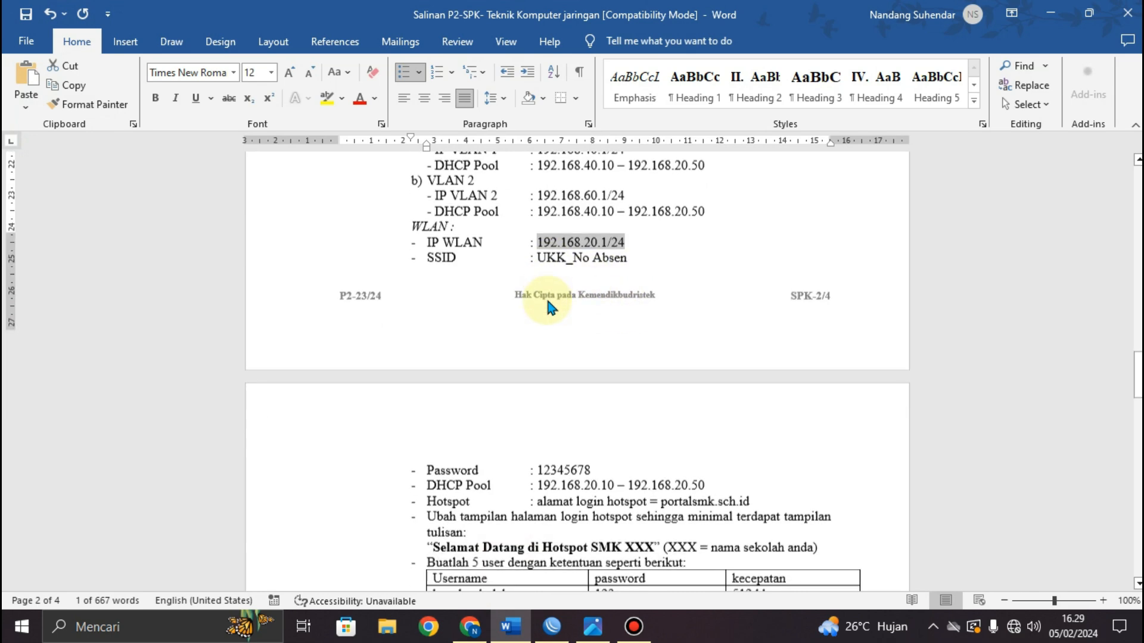
scroll(549, 289, "up", 5)
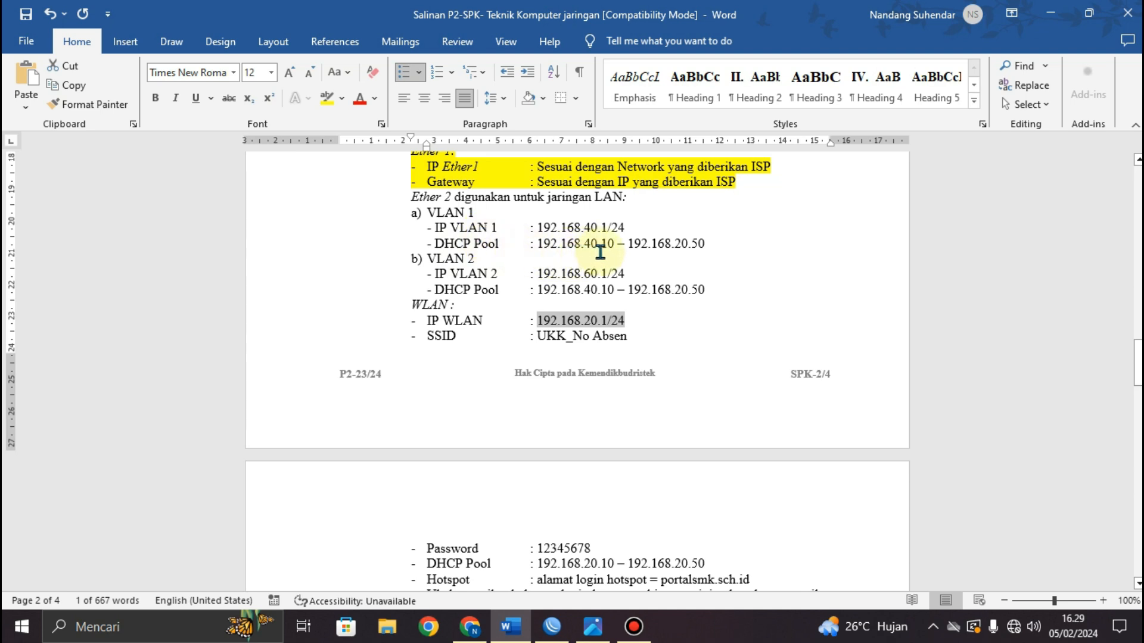
left_click(681, 243)
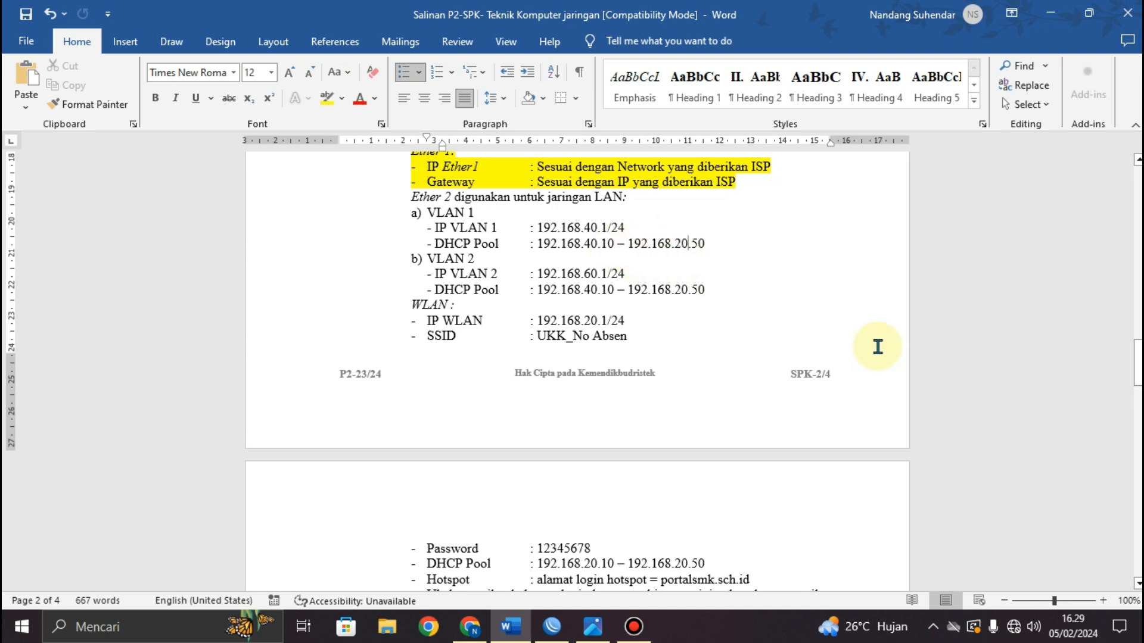
key("BackSpace")
key("BackSpace")
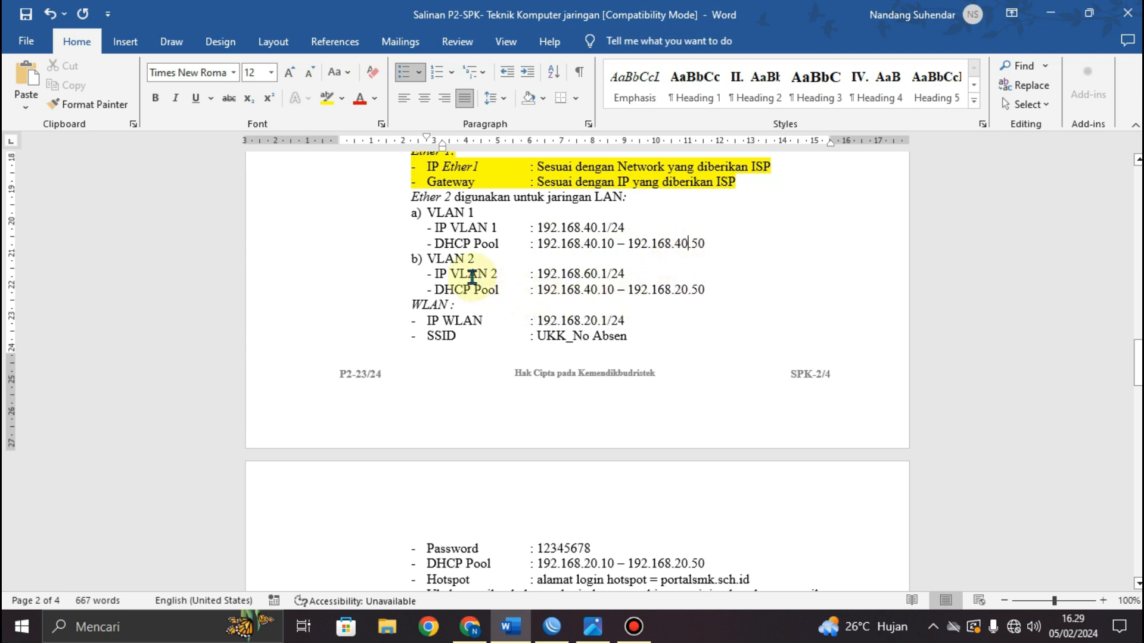
Step: Correct the VLAN 2 DHCP pool in the task sheet to 192.168.60.10 – 192.168.60.50
left_click(596, 293)
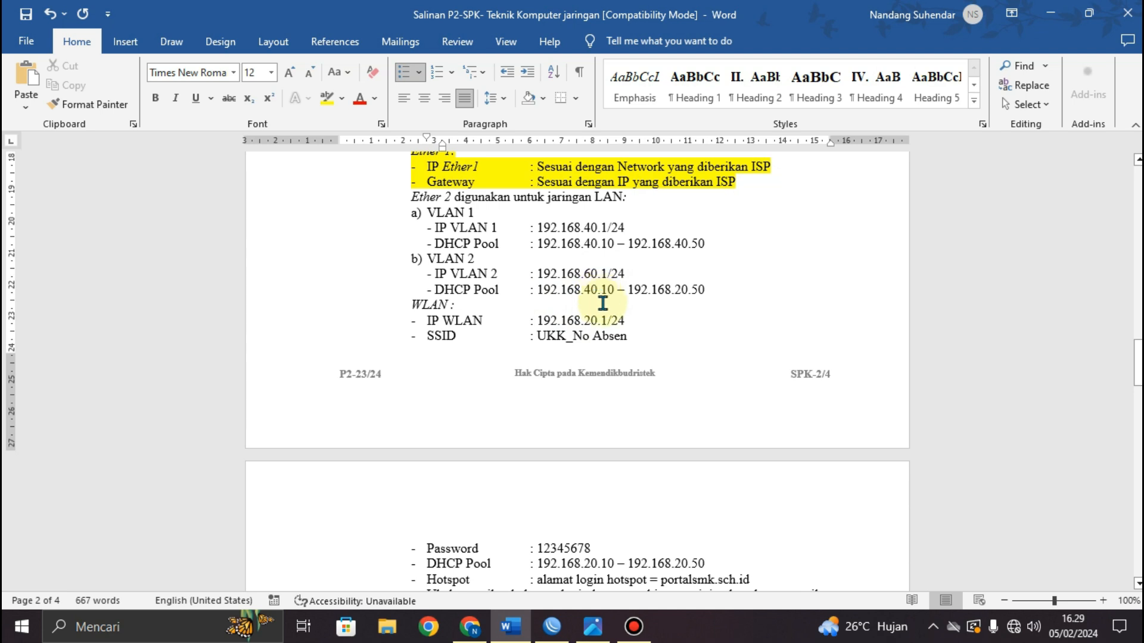
key("BackSpace")
key("BackSpace")
type("60")
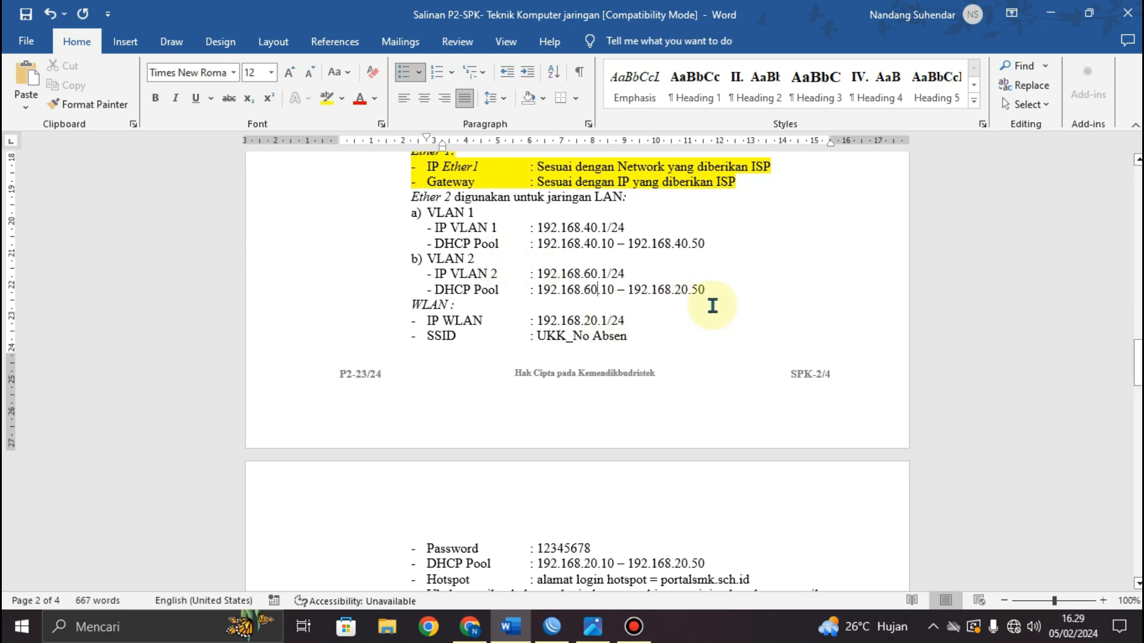
left_click(688, 289)
key("BackSpace")
key("BackSpace")
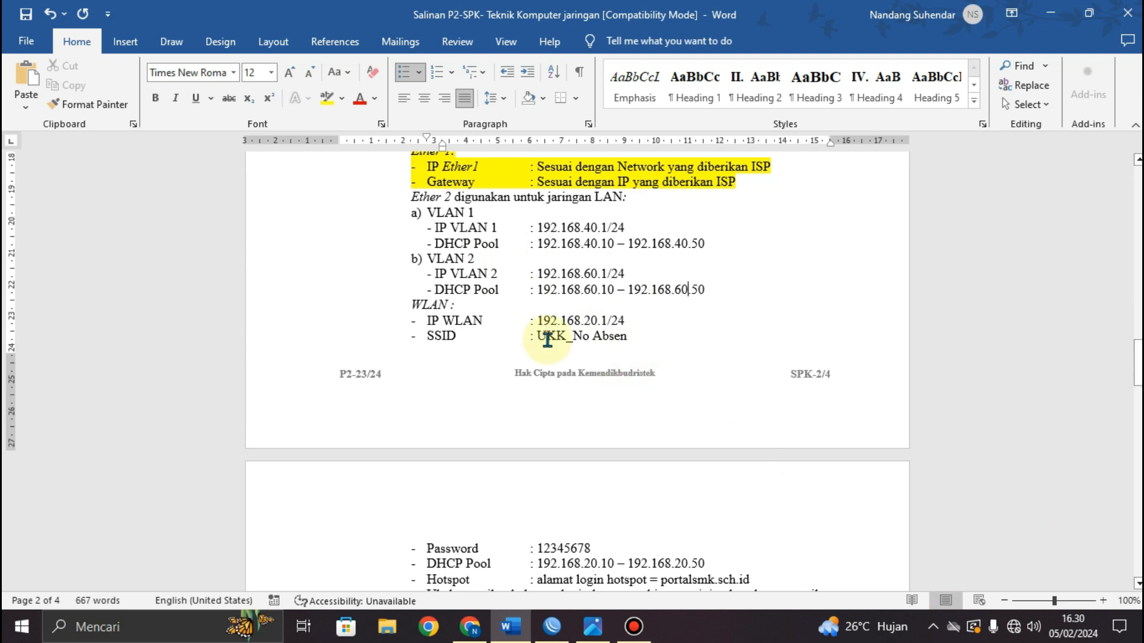
Step: Review the WLAN and VLAN pool requirements in the task sheet, then switch to WinBox and open the DHCP server list
scroll(548, 331, "down", 1)
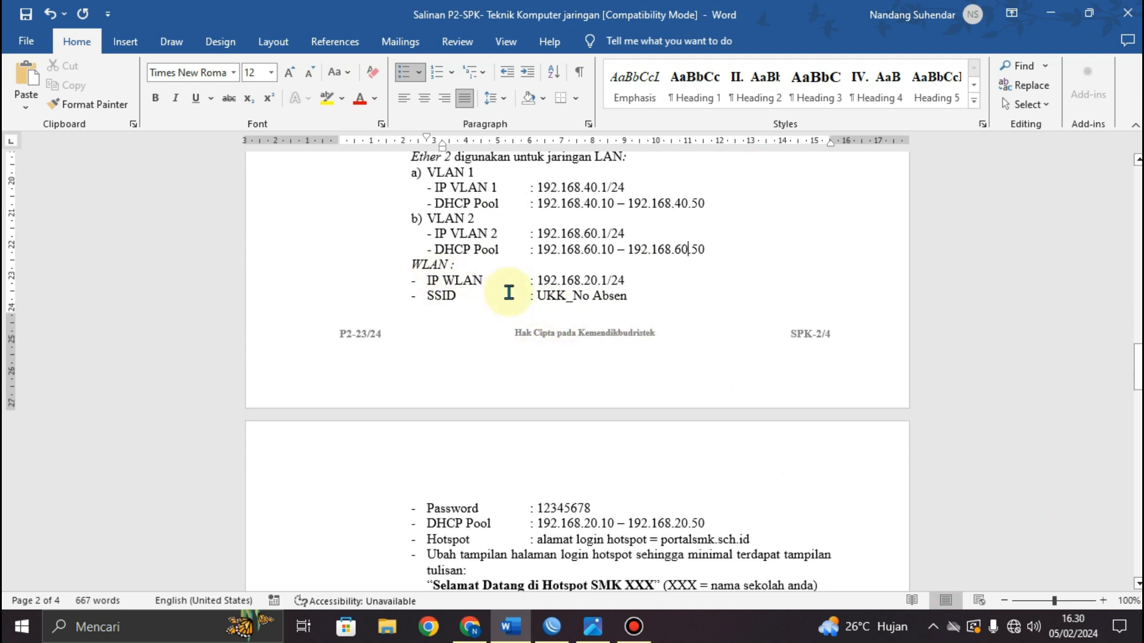
scroll(537, 295, "down", 1)
scroll(574, 295, "down", 2)
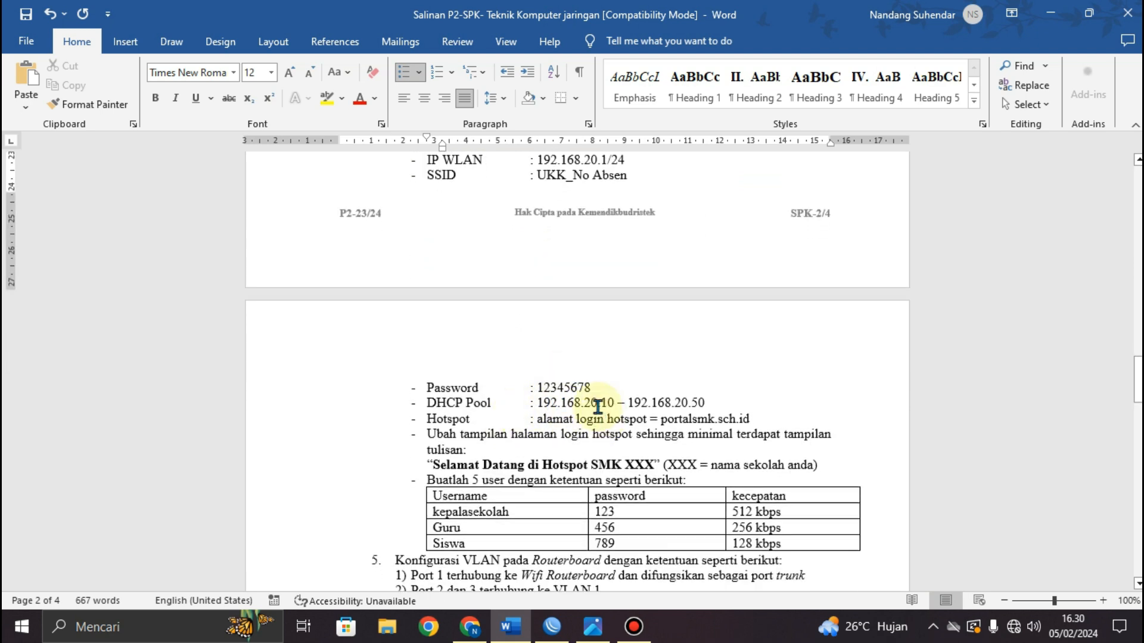
scroll(598, 393, "up", 1)
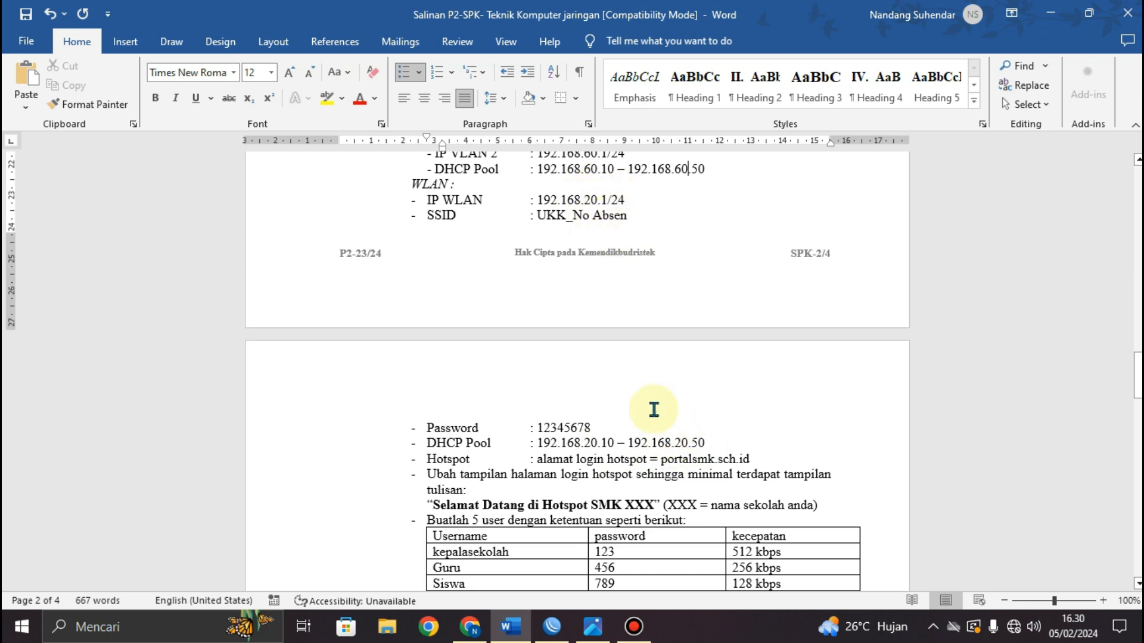
scroll(748, 255, "up", 3)
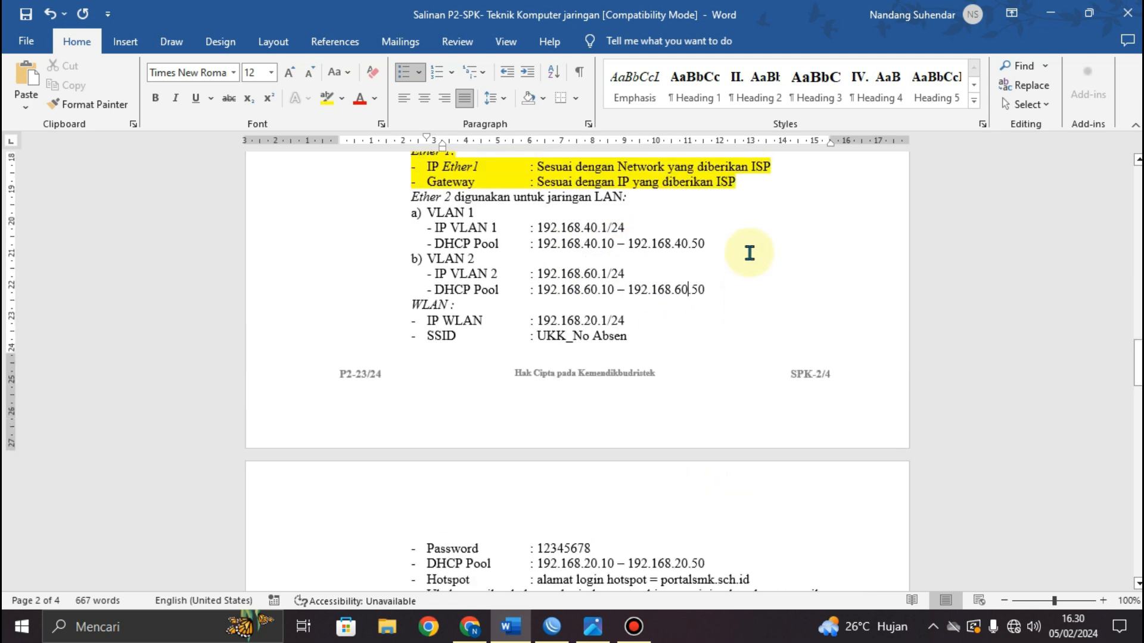
left_click(562, 622)
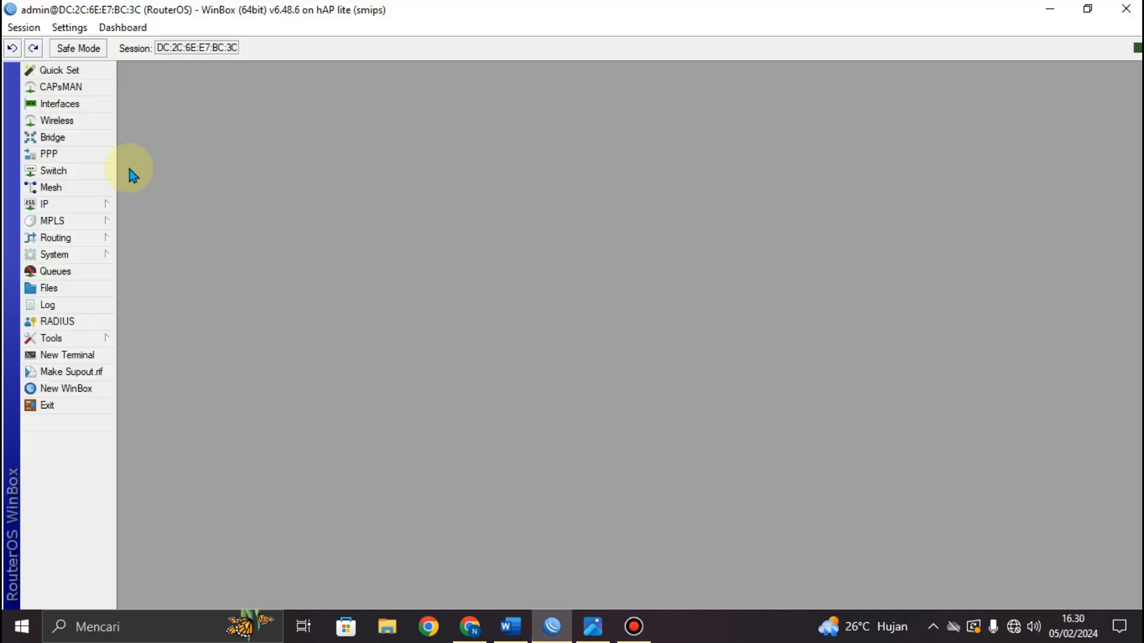
left_click(98, 203)
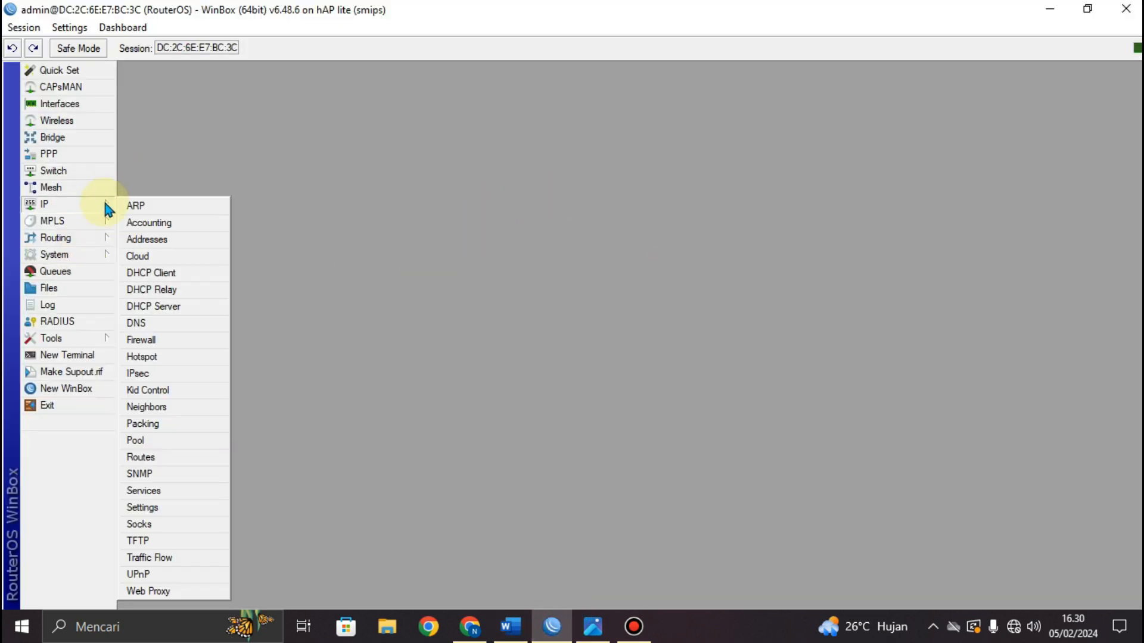
left_click(174, 307)
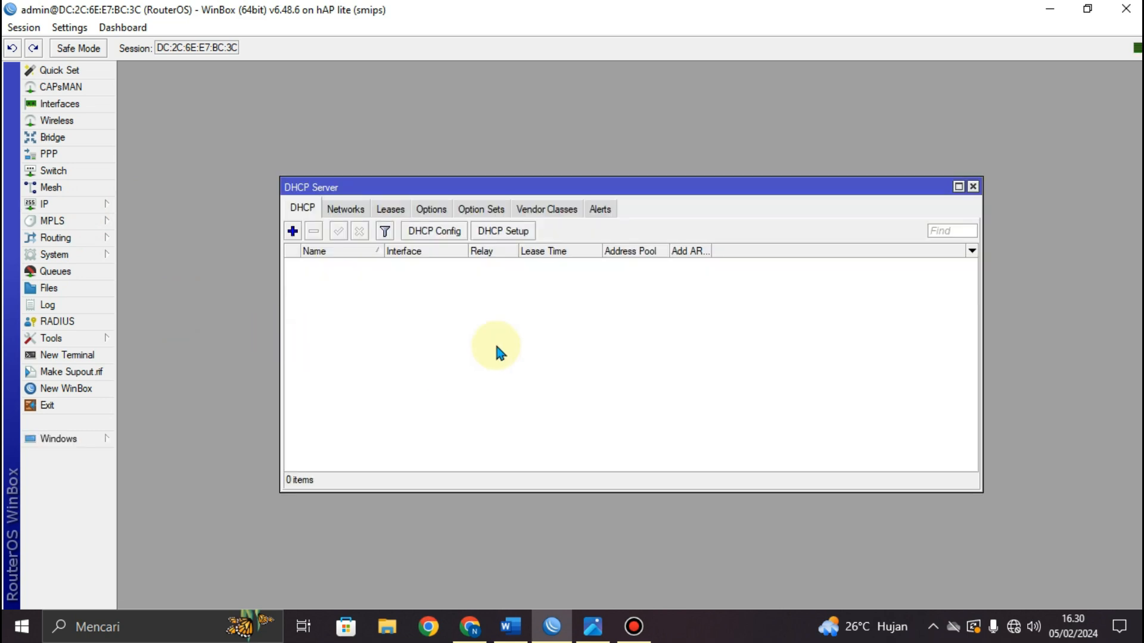
Step: Start DHCP Setup for the vlan1/siswa interface, accepting the proposed address space and the gateway 192.168.40.1
left_click(516, 234)
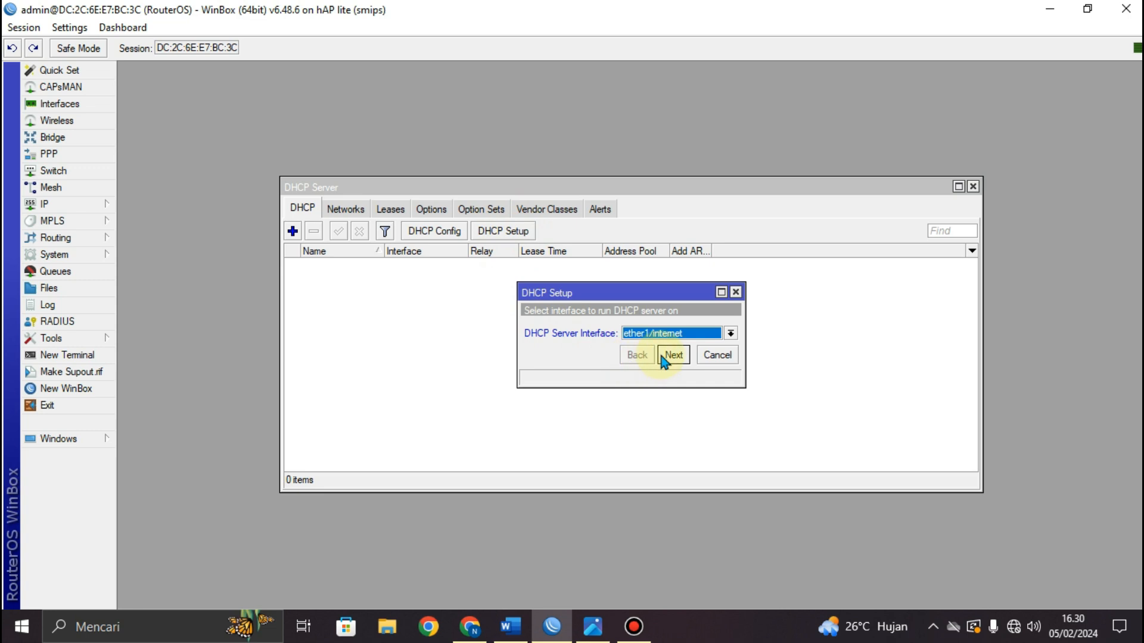
left_click(710, 336)
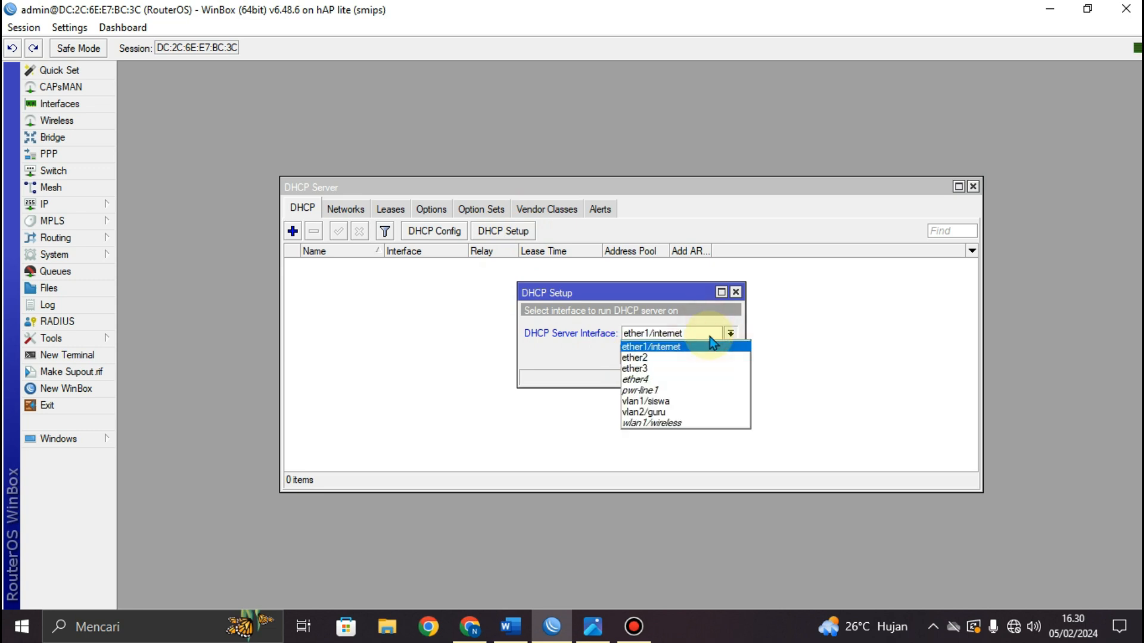
left_click(669, 401)
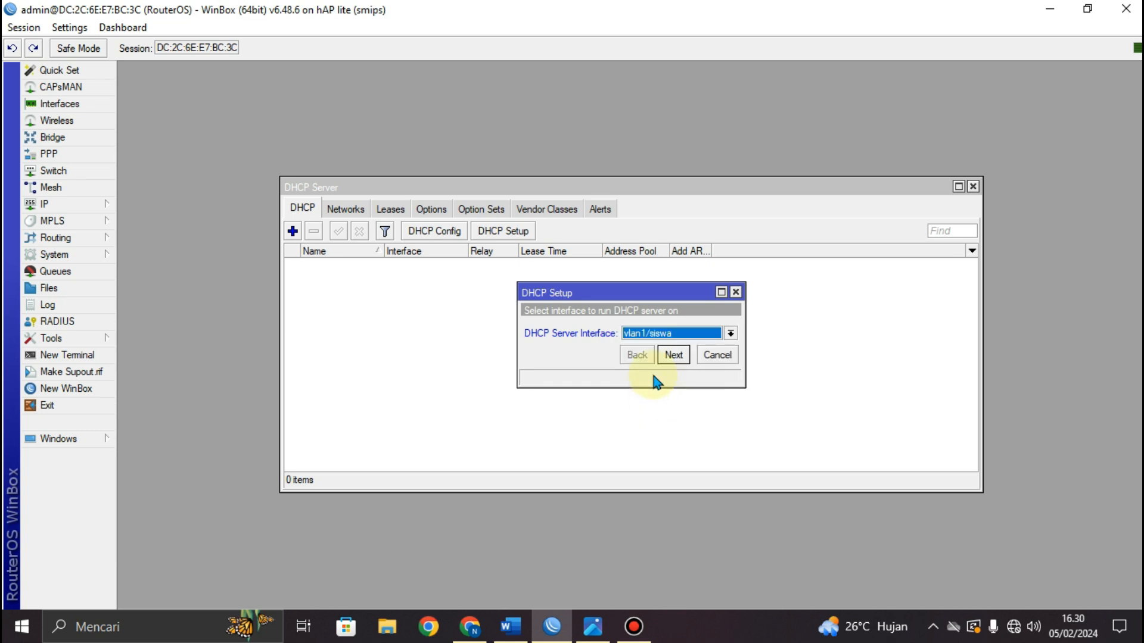
left_click(673, 355)
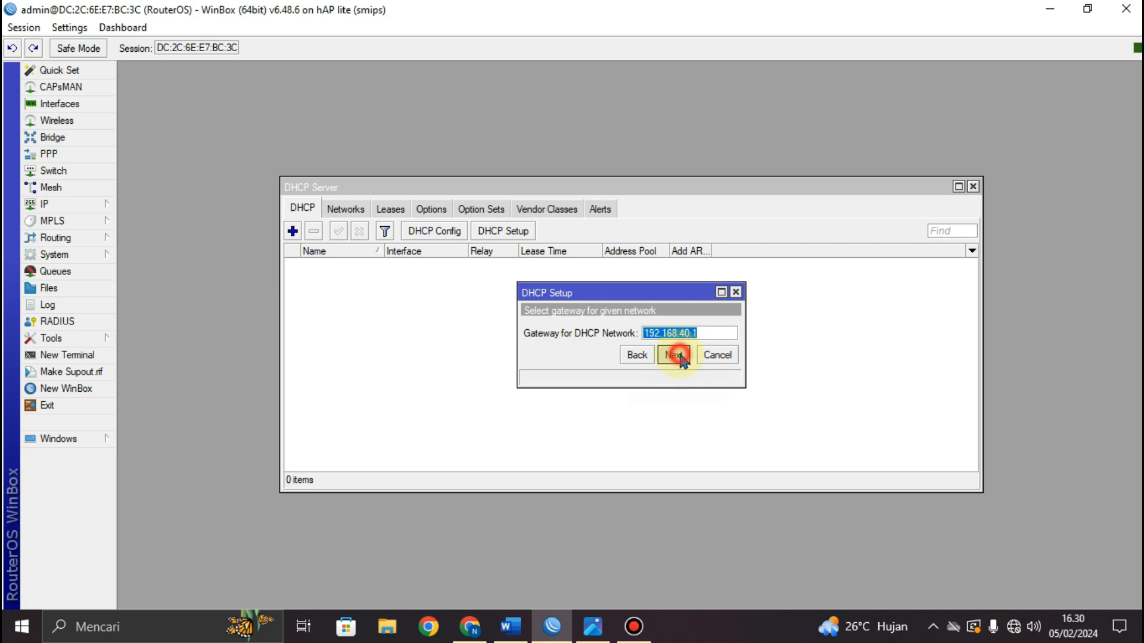
left_click(674, 356)
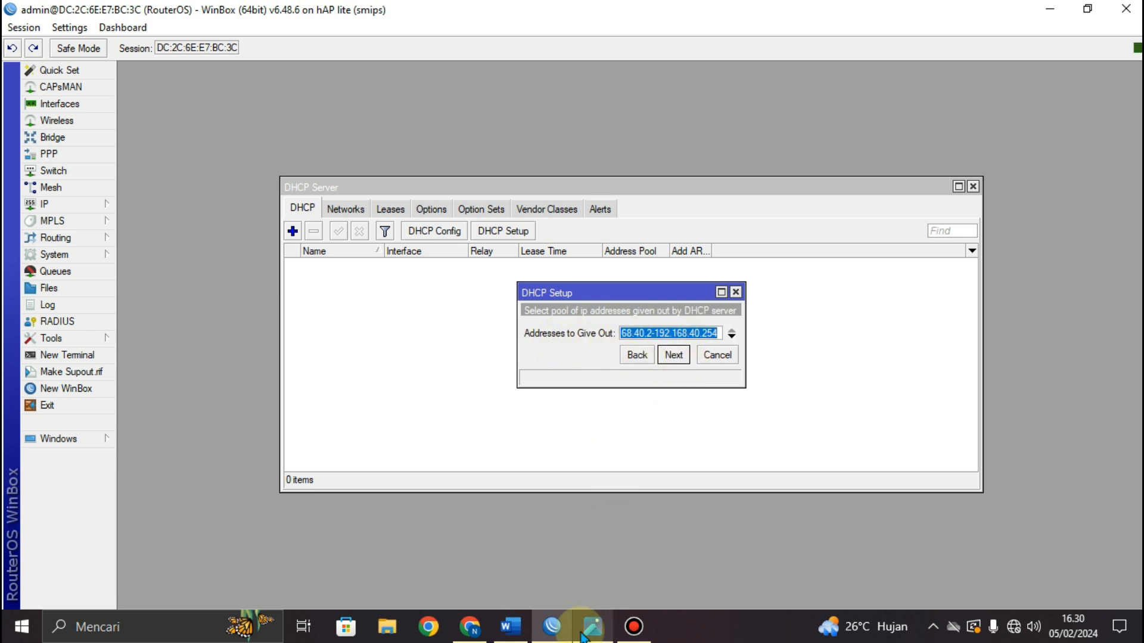
Step: Check the VLAN 1 pool in the Word task sheet and set the pool's start address to 192.168.40.10 in WinBox
left_click(510, 627)
scroll(546, 325, "up", 2)
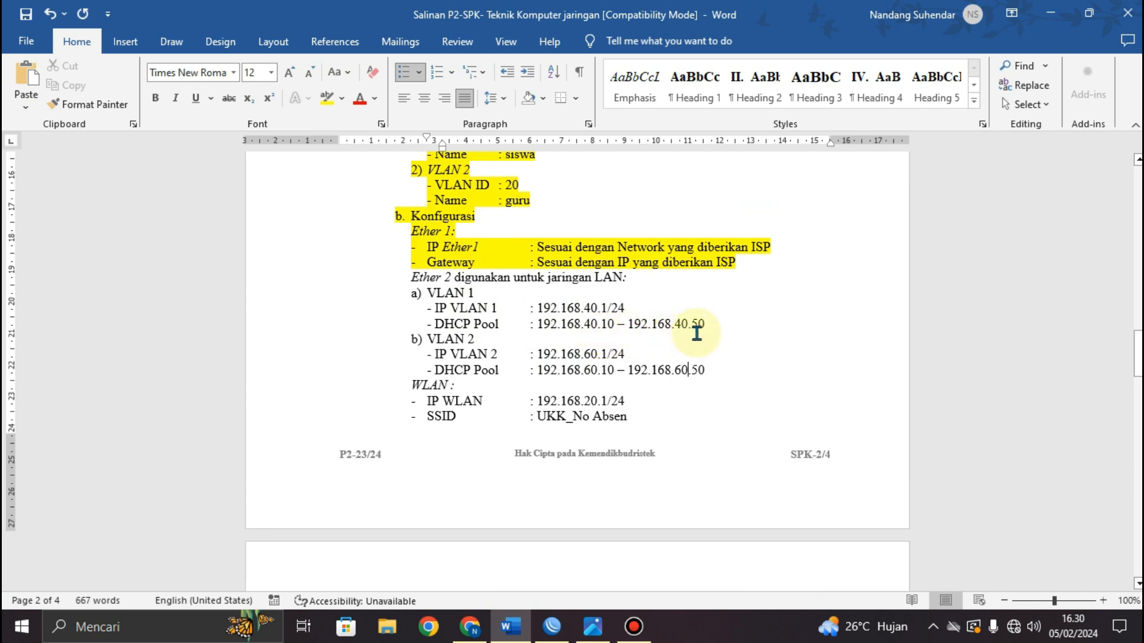
left_click(552, 627)
left_click(651, 332)
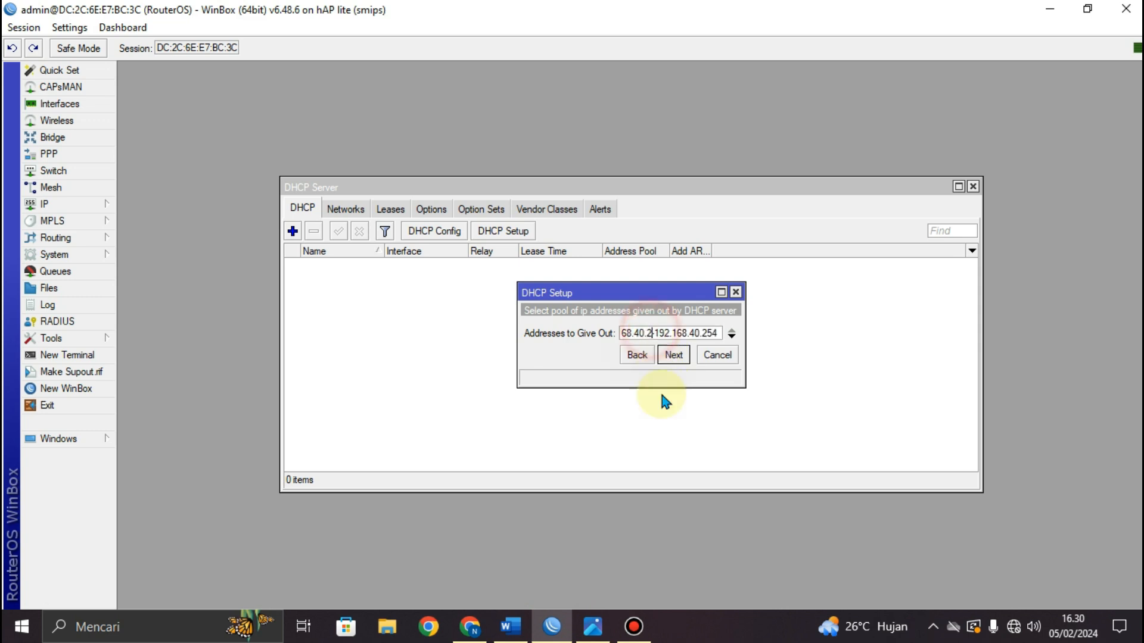
key("BackSpace")
key("BackSpace")
type("10")
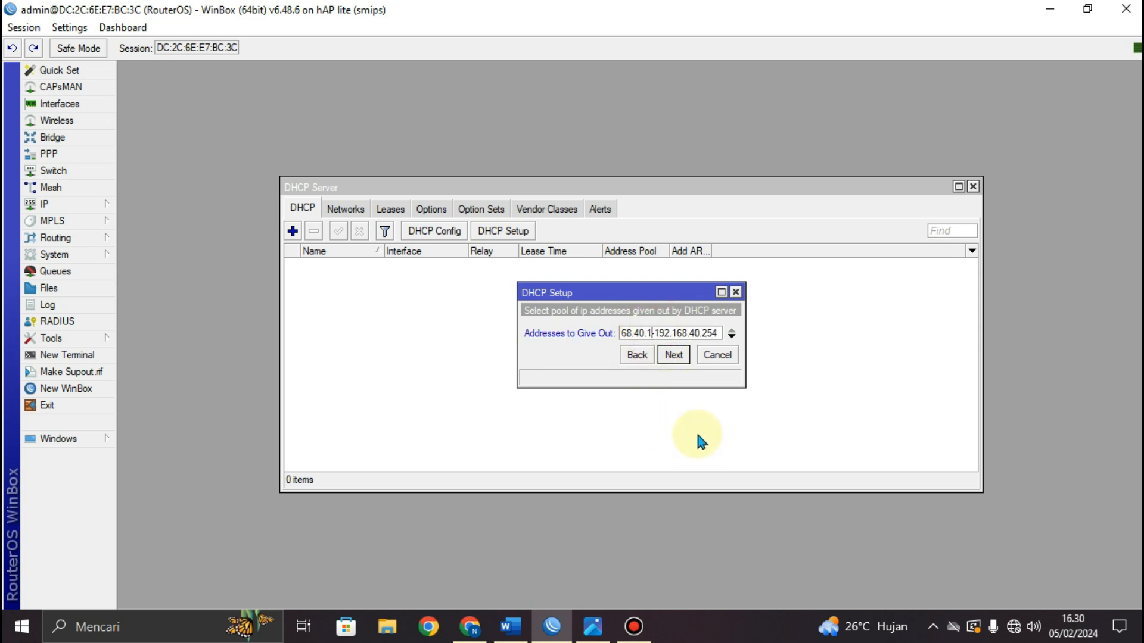
Step: Set the VLAN 1 pool's end address to 192.168.40.50 and continue to the DNS settings
left_click(719, 332)
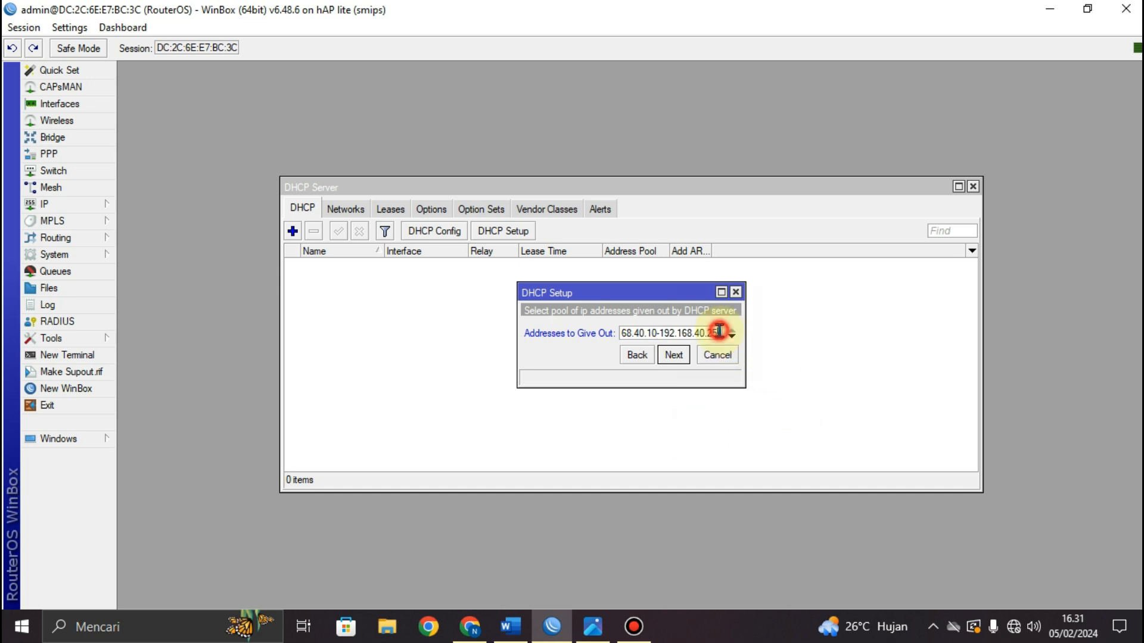
key("Right")
key("BackSpace")
key("BackSpace")
key("BackSpace")
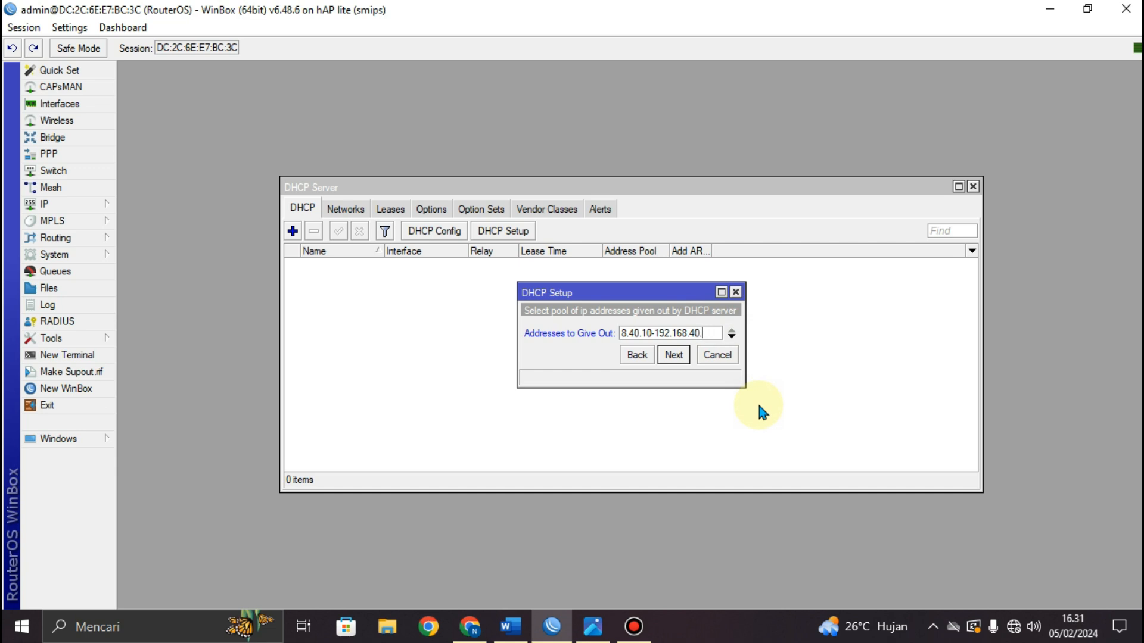
type("50")
left_click(674, 356)
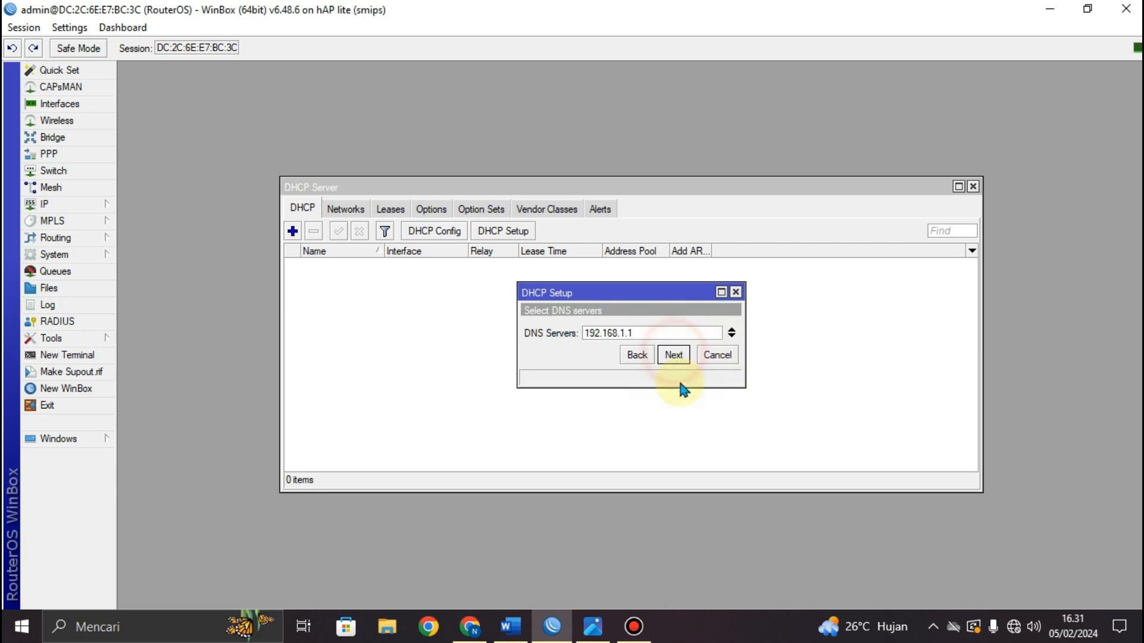
Step: Accept DNS server 192.168.1.1 and lease time 00:10:00, and finish the VLAN 1 DHCP server setup
left_click(675, 356)
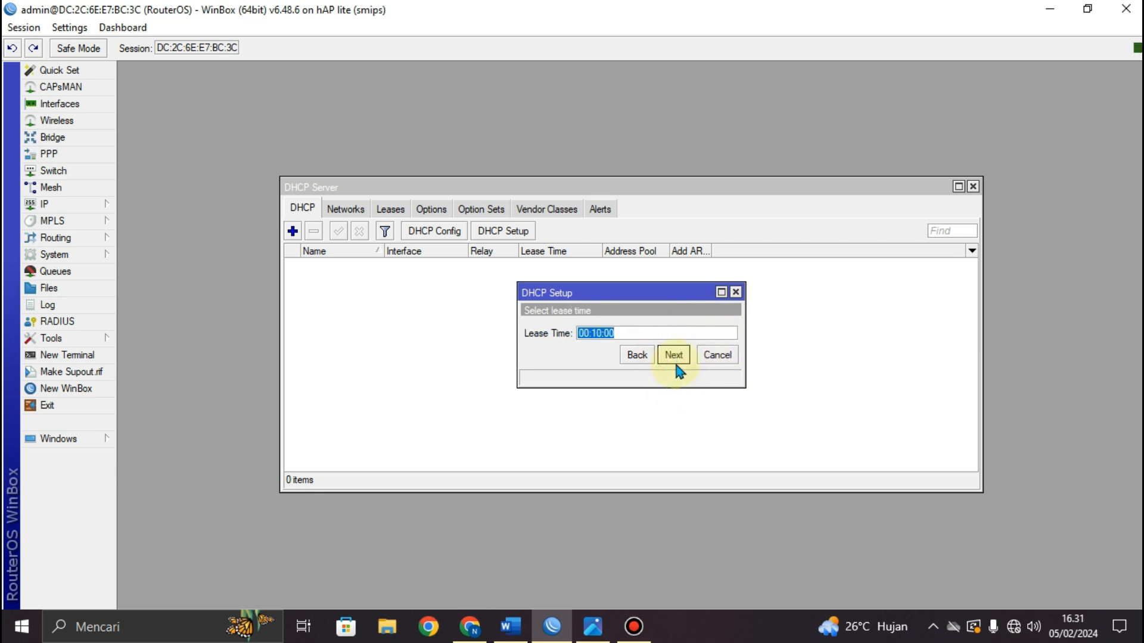
left_click(675, 356)
left_click(636, 331)
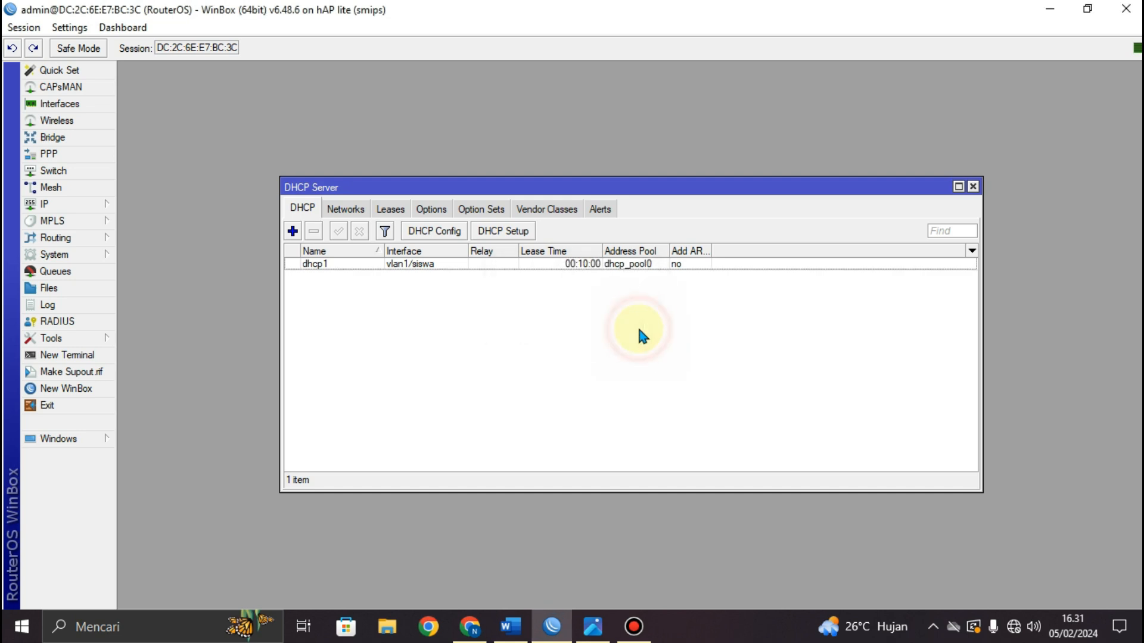
Step: Run DHCP Setup for the vlan2/guru interface, accepting the proposed address space and gateway
left_click(292, 232)
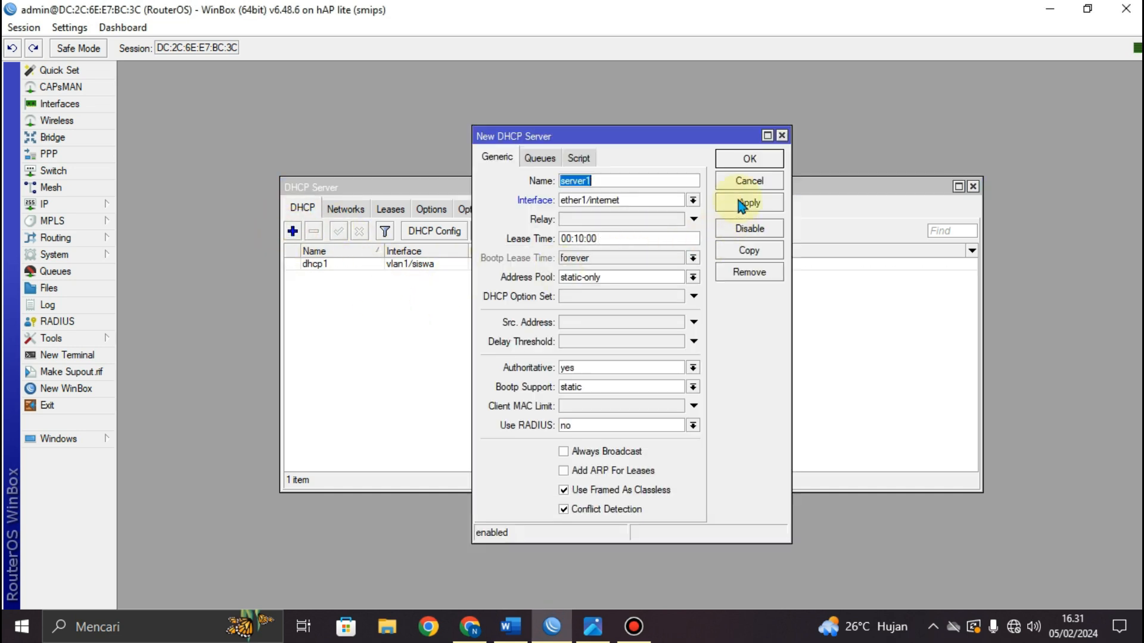
left_click(738, 179)
left_click(497, 233)
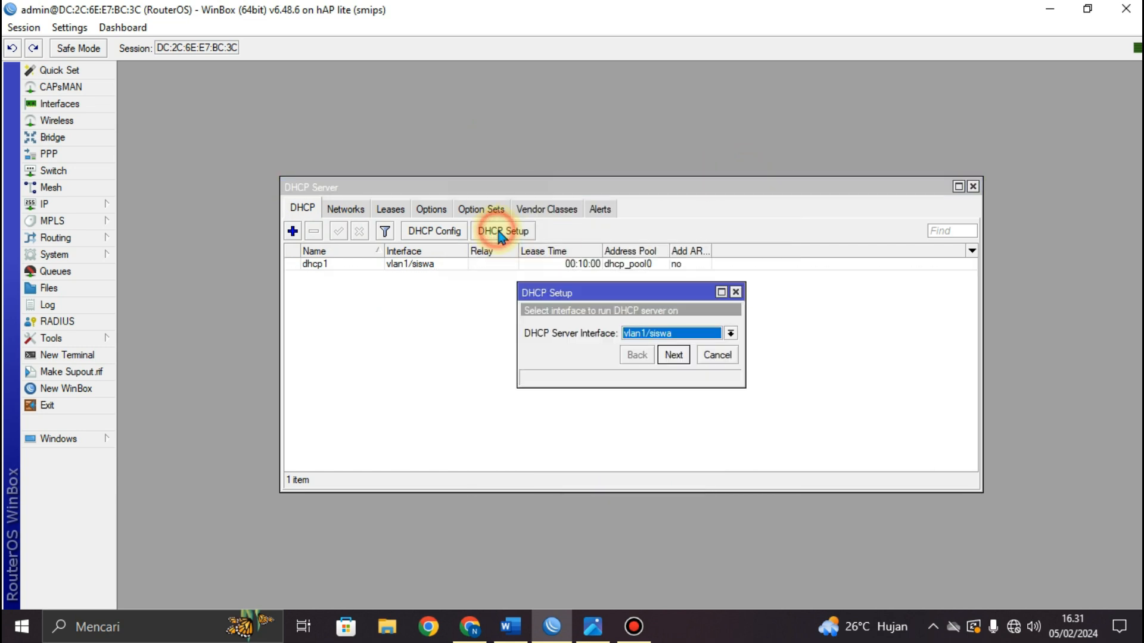
left_click(654, 337)
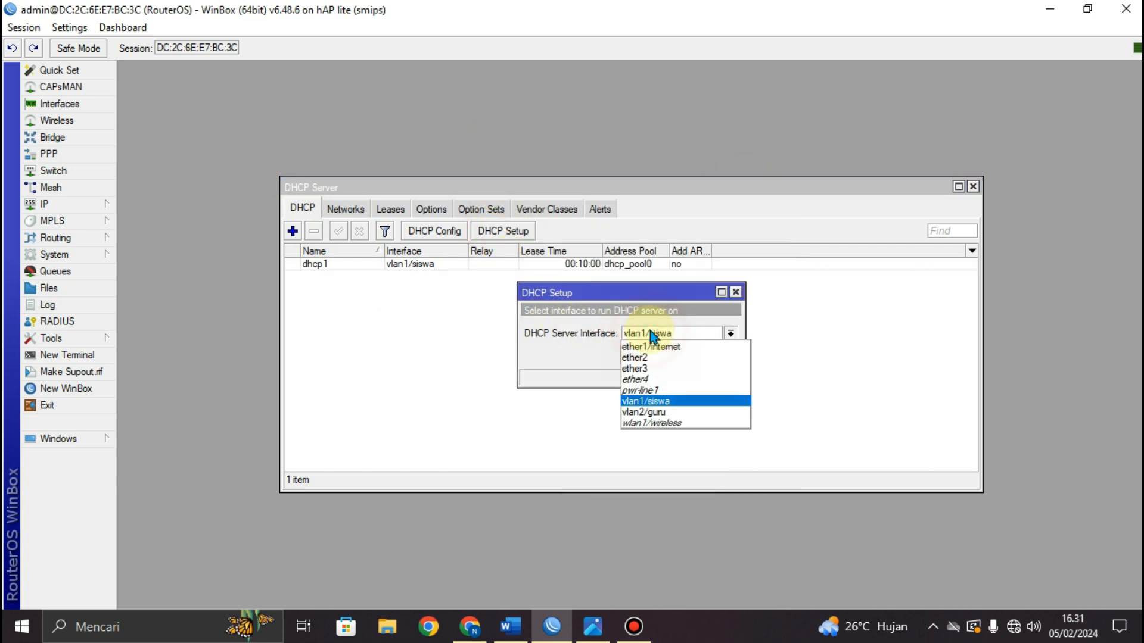
left_click(652, 412)
left_click(679, 356)
left_click(674, 356)
left_click(674, 356)
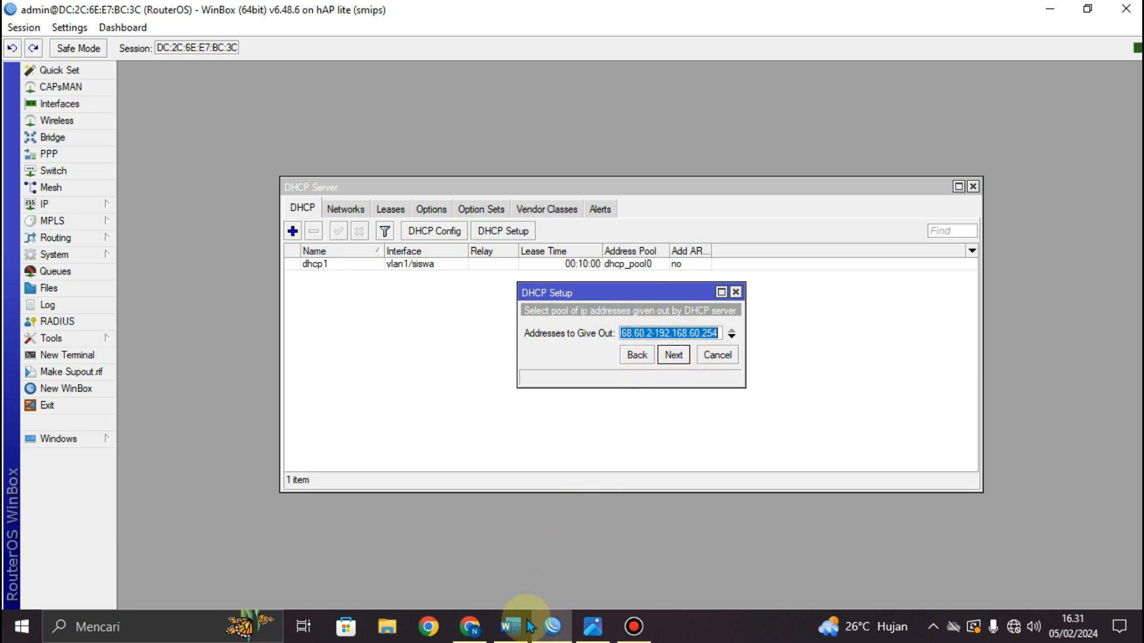
Step: Check the VLAN 2 pool in the Word task sheet and set the pool's start address to 192.168.60.10 in WinBox
left_click(511, 627)
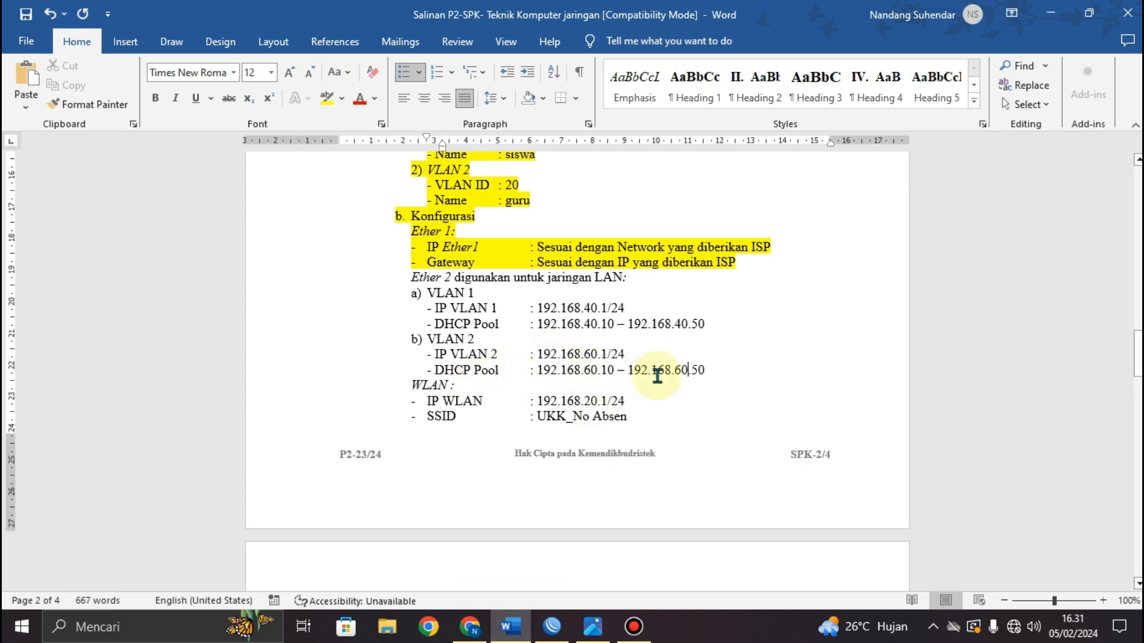
left_click(552, 627)
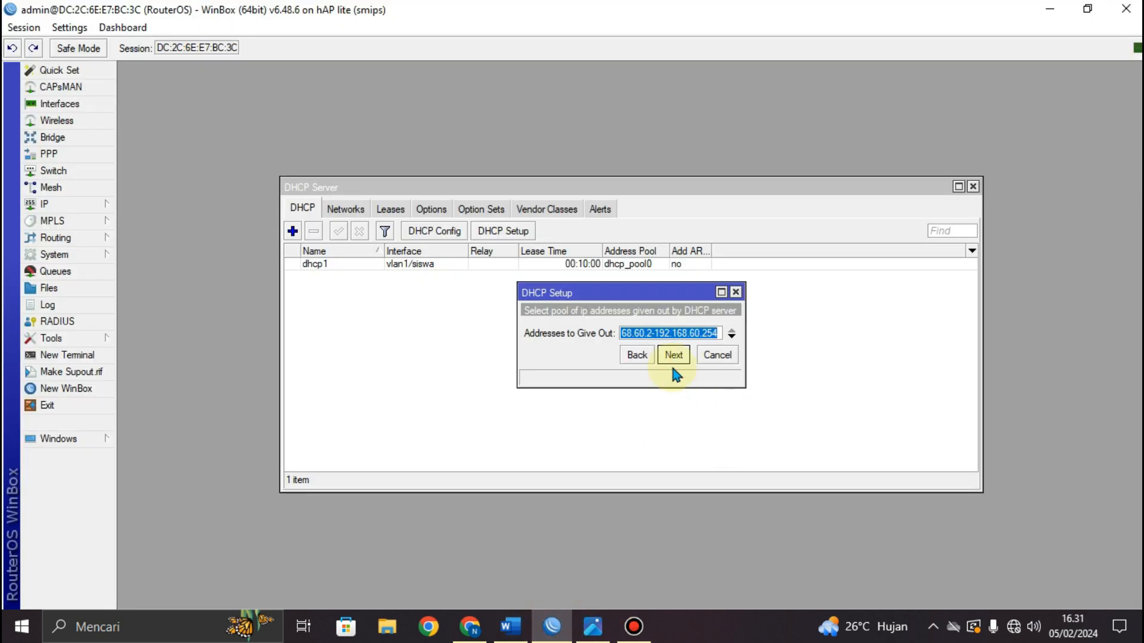
left_click(651, 333)
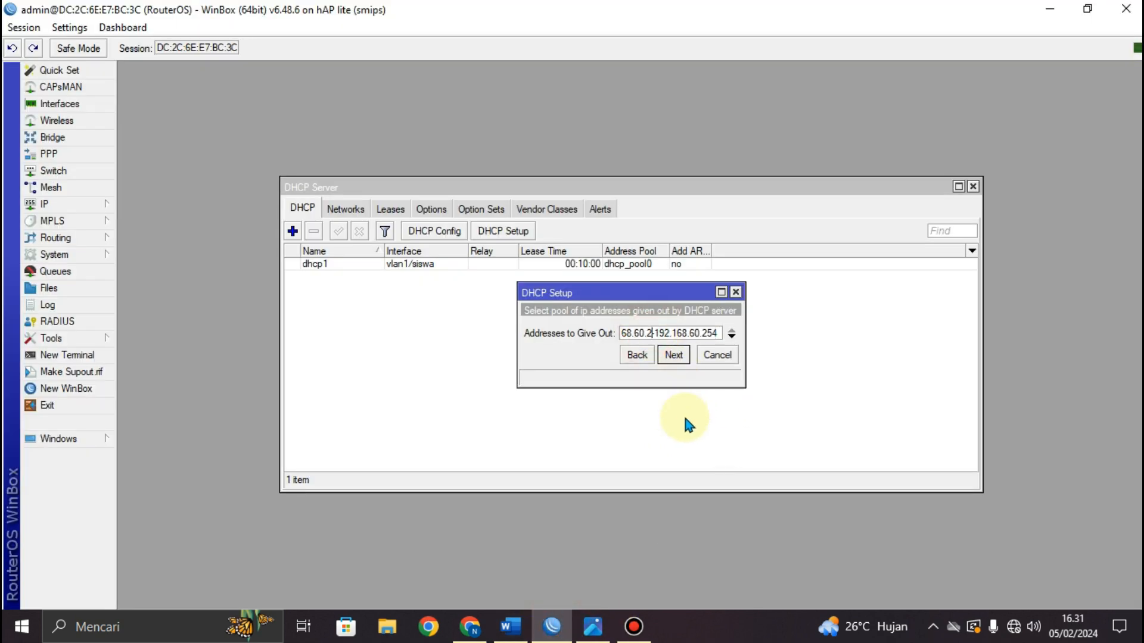
key("BackSpace")
type("10")
Step: Set the VLAN 2 pool's end address to 192.168.60.50 and continue to the DNS settings
key("Right")
key("Right")
key("Right")
key("Right")
key("Right")
key("Right")
key("Right")
key("Right")
key("Right")
key("Right")
key("Right")
key("Right")
key("Right")
key("Right")
key("Right")
key("BackSpace")
key("BackSpace")
key("BackSpace")
type("50")
left_click(675, 355)
Step: Accept the proposed DNS server and the 00:10:00 lease time, and finish the VLAN 2 DHCP server setup
left_click(676, 356)
left_click(676, 356)
left_click(631, 330)
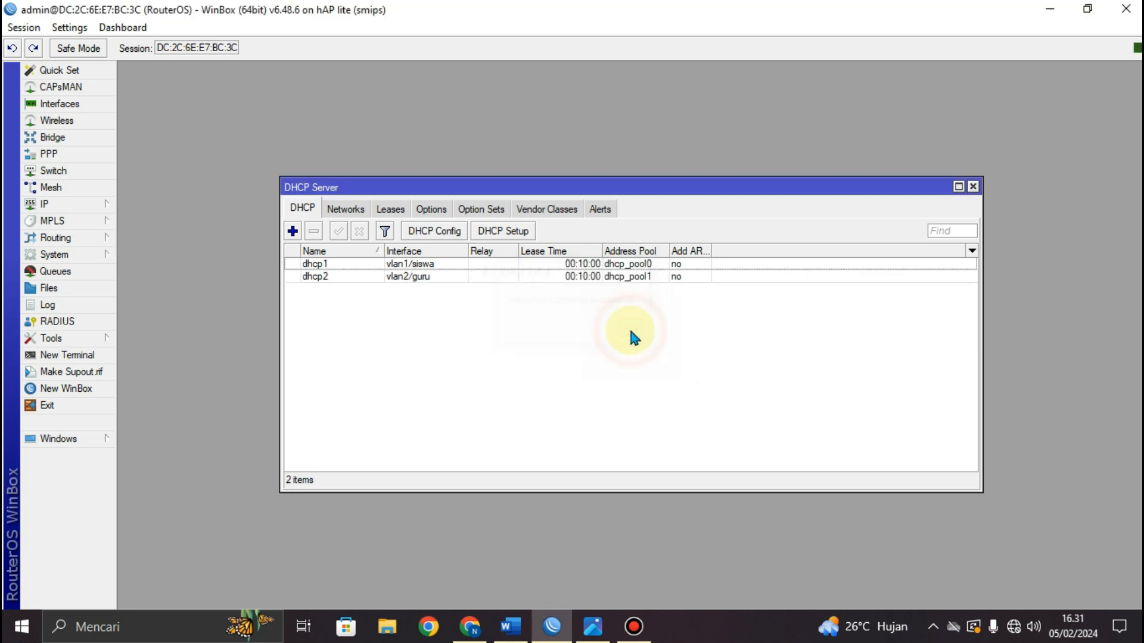
Step: Start DHCP Setup for the wlan1/wireless interface, accepting the proposed address space and gateway
left_click(502, 232)
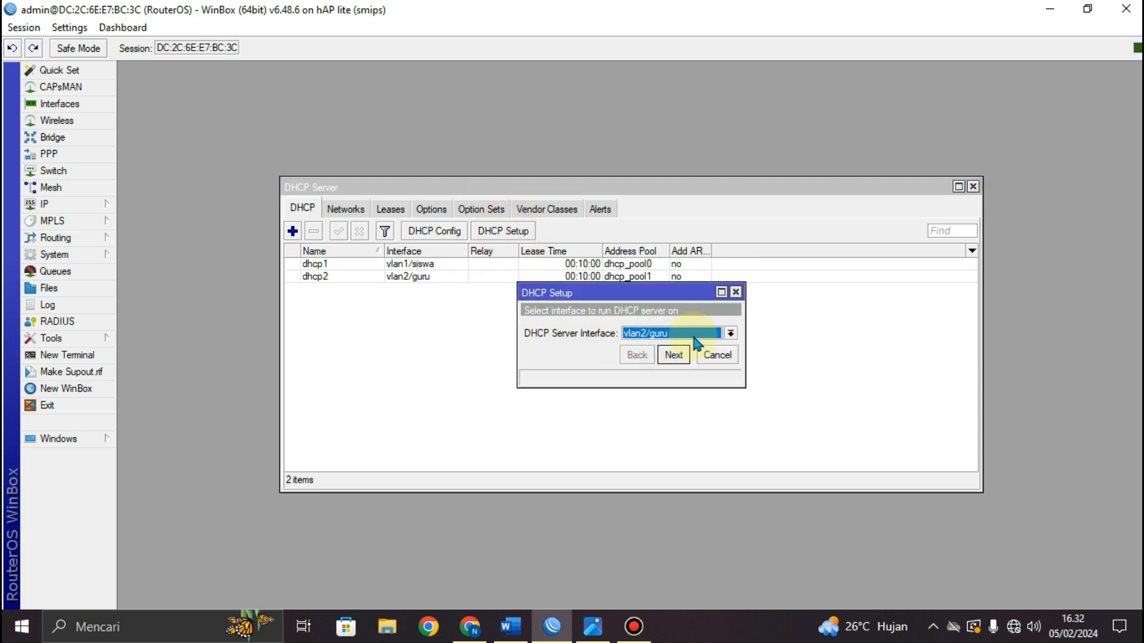
left_click(703, 338)
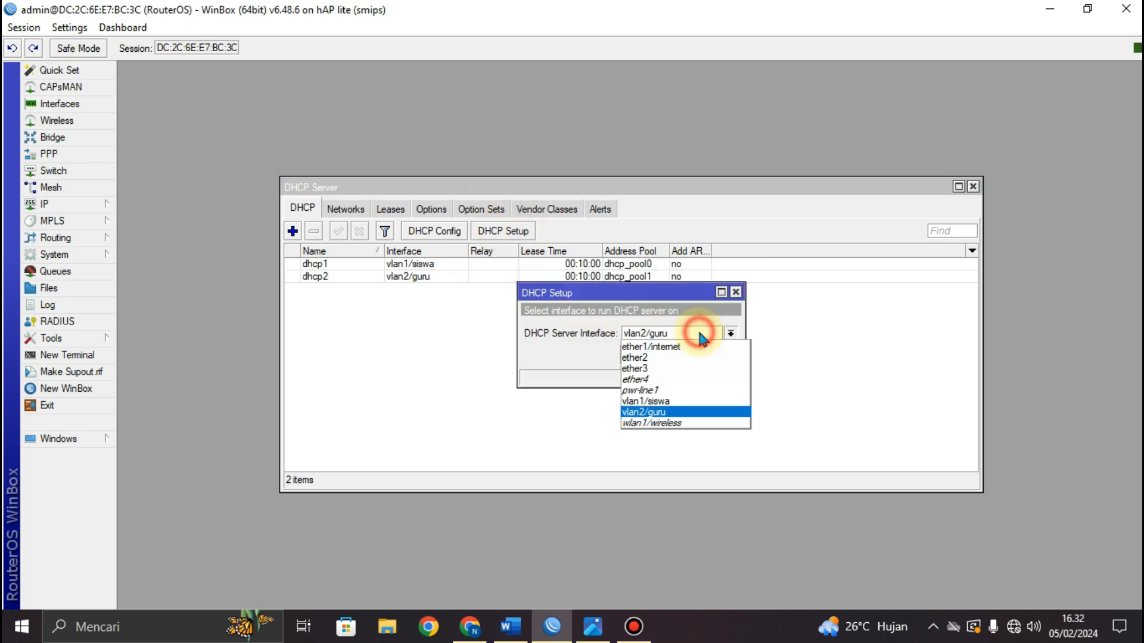
left_click(672, 425)
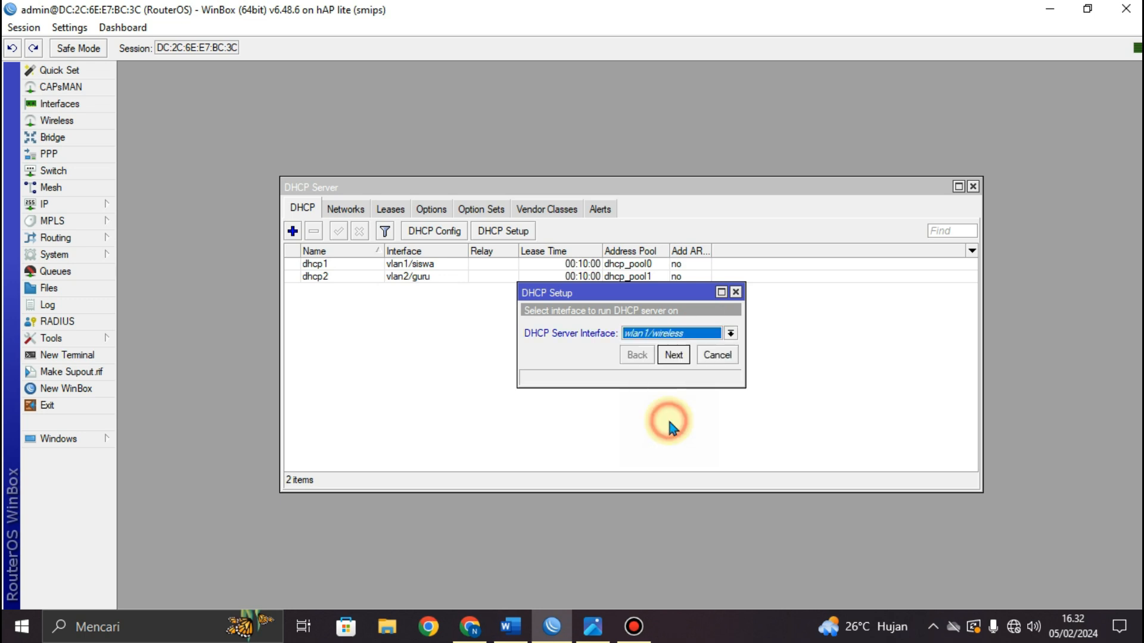
left_click(672, 357)
left_click(673, 356)
left_click(674, 356)
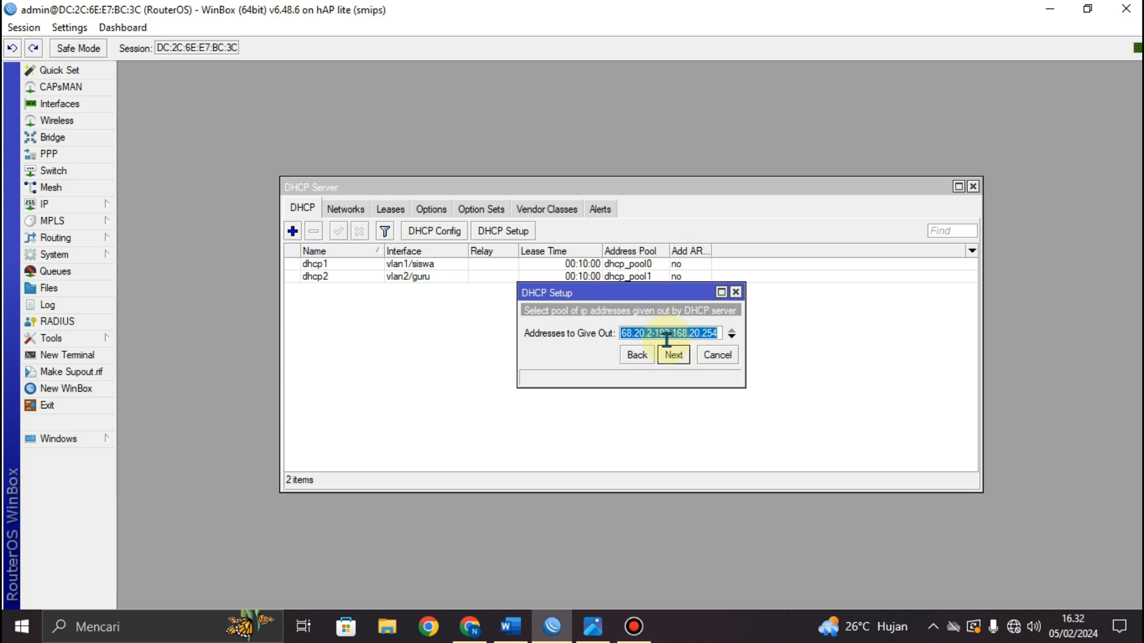
Step: Check the WLAN DHCP pool in the Word task sheet and set the WinBox address pool to 192.168.20.10-192.168.20.50
left_click(659, 334)
left_click(554, 629)
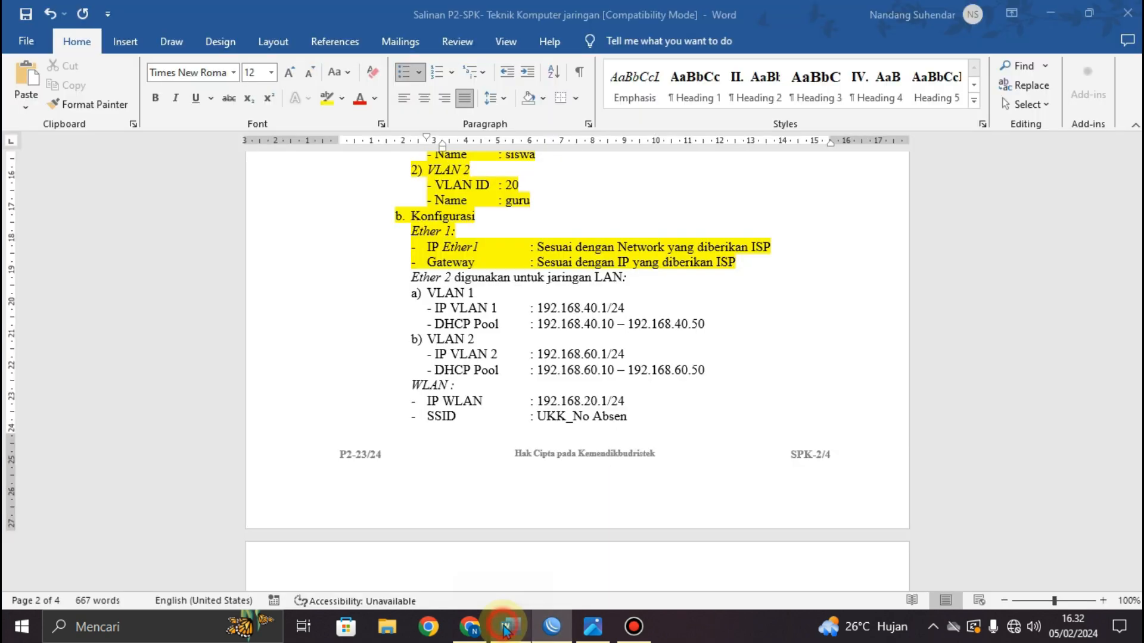
scroll(578, 444, "down", 8)
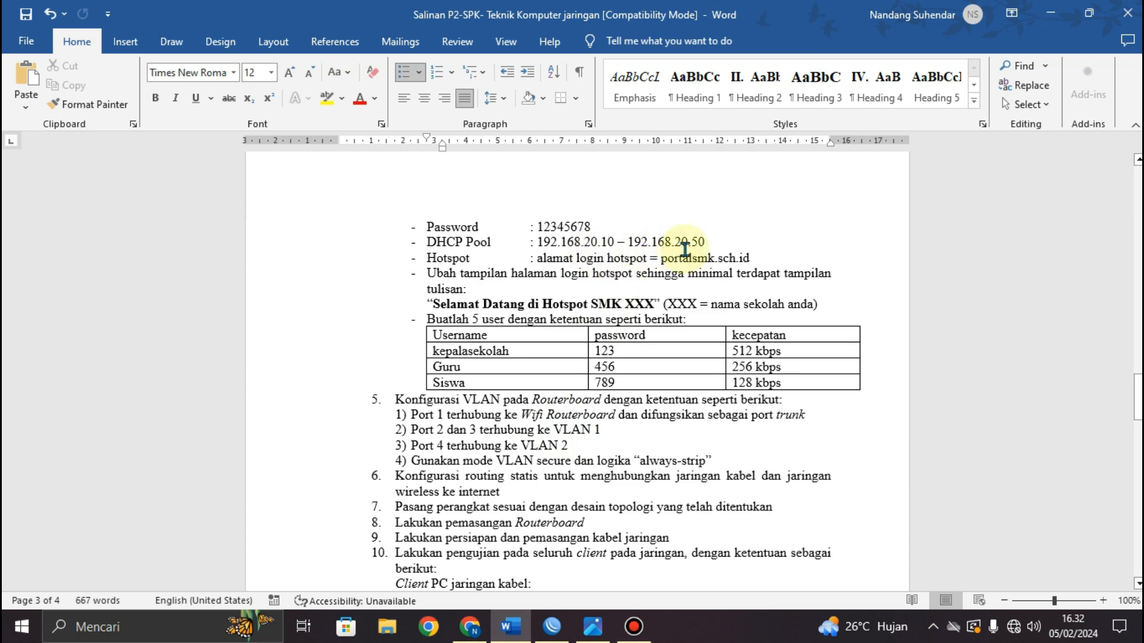
left_click(552, 627)
left_click(645, 332)
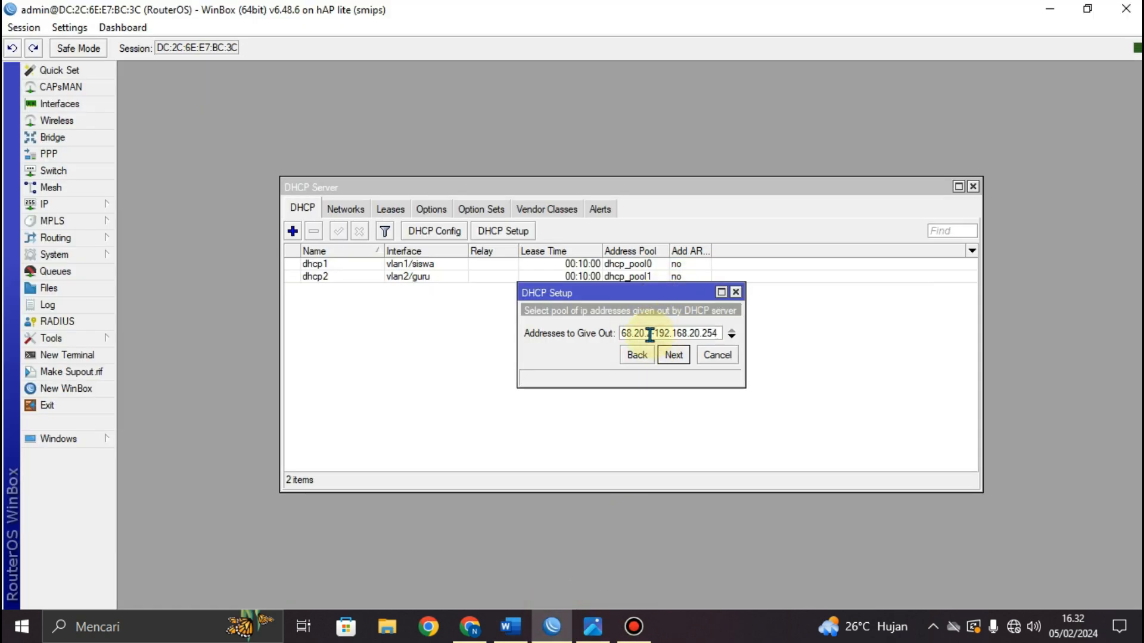
key("BackSpace")
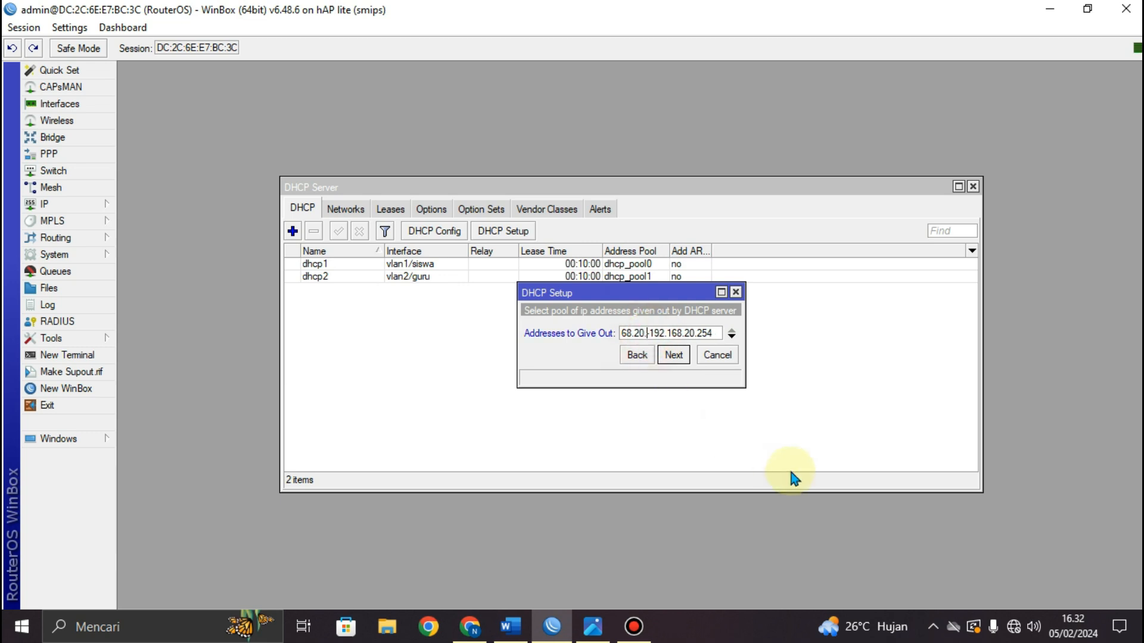
type("10")
key("End")
left_click(673, 357)
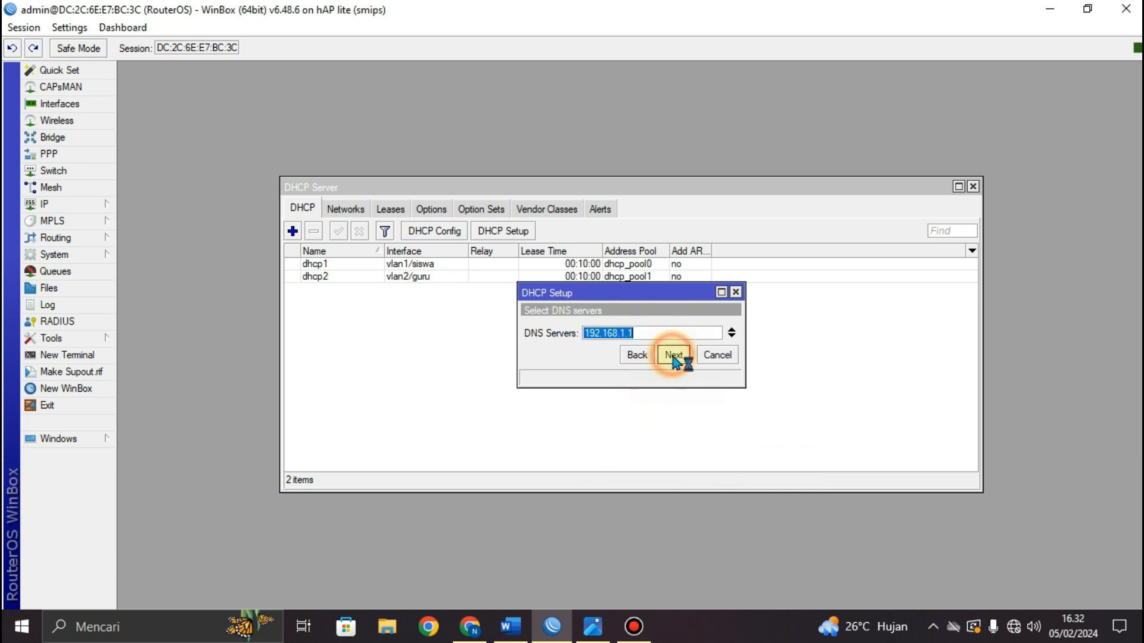
Step: Accept the proposed DNS server and the lease time, finish the wlan1/wireless DHCP server setup, and close the DHCP server list
left_click(682, 360)
left_click(678, 357)
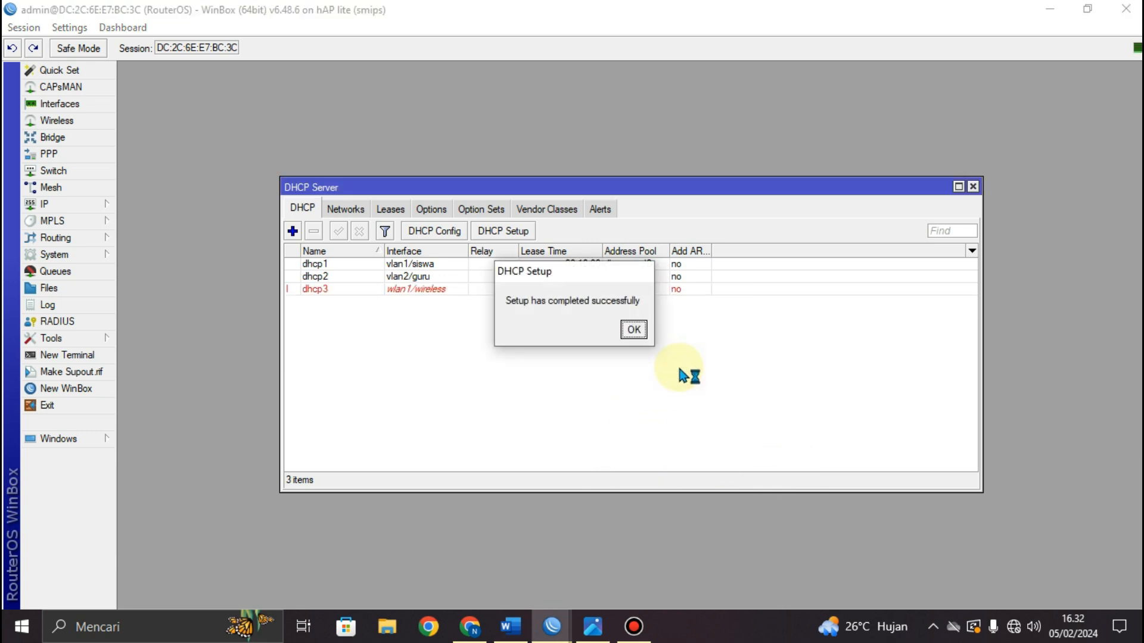
left_click(633, 330)
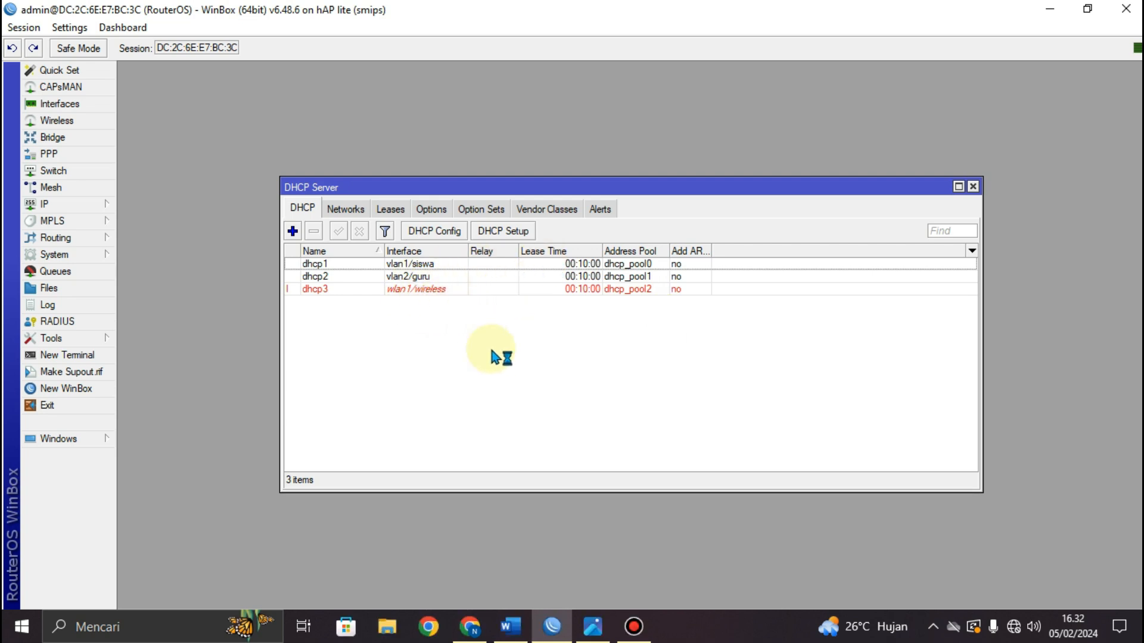
left_click(972, 187)
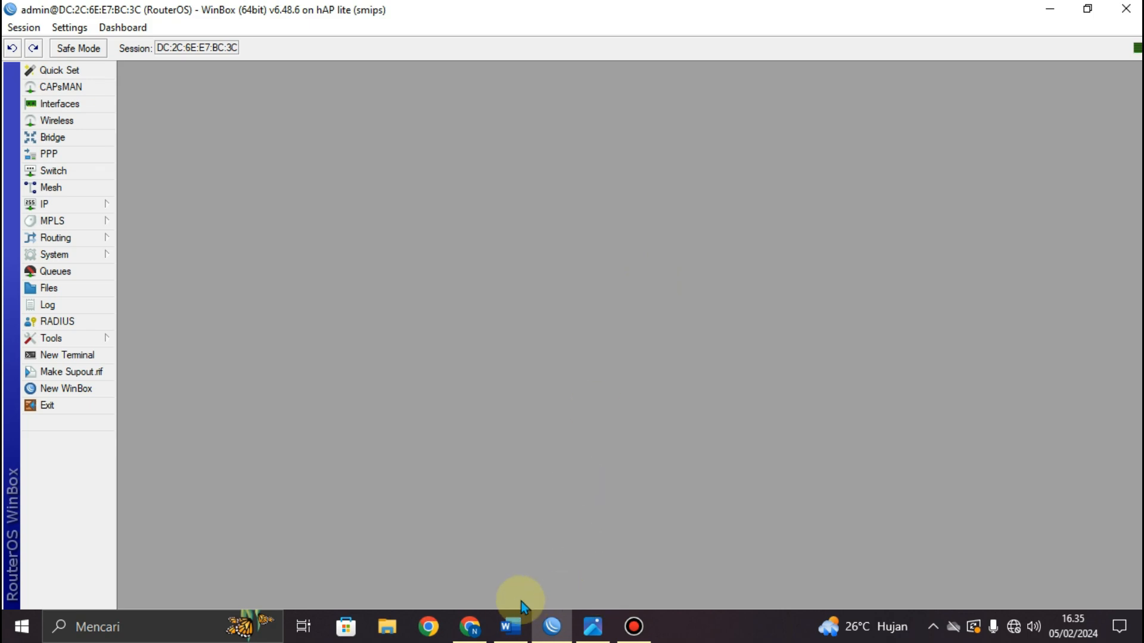
Step: Check the WLAN SSID and password requirements in the Word task sheet and open the wlan1/wireless interface settings in WinBox
left_click(510, 627)
scroll(513, 300, "down", 1)
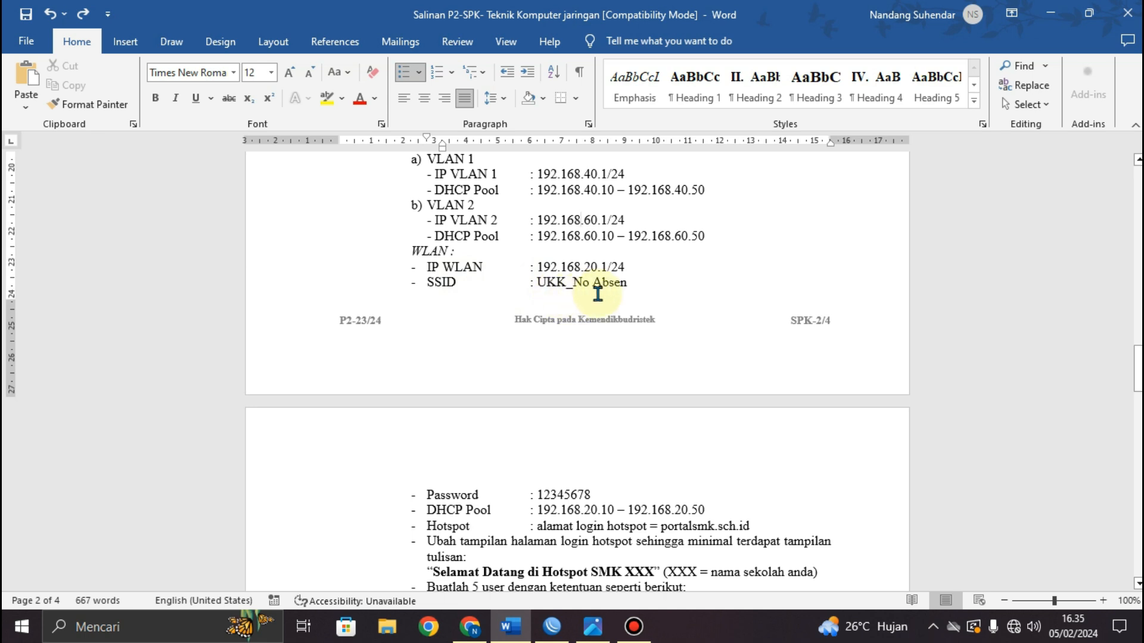
scroll(632, 298, "down", 2)
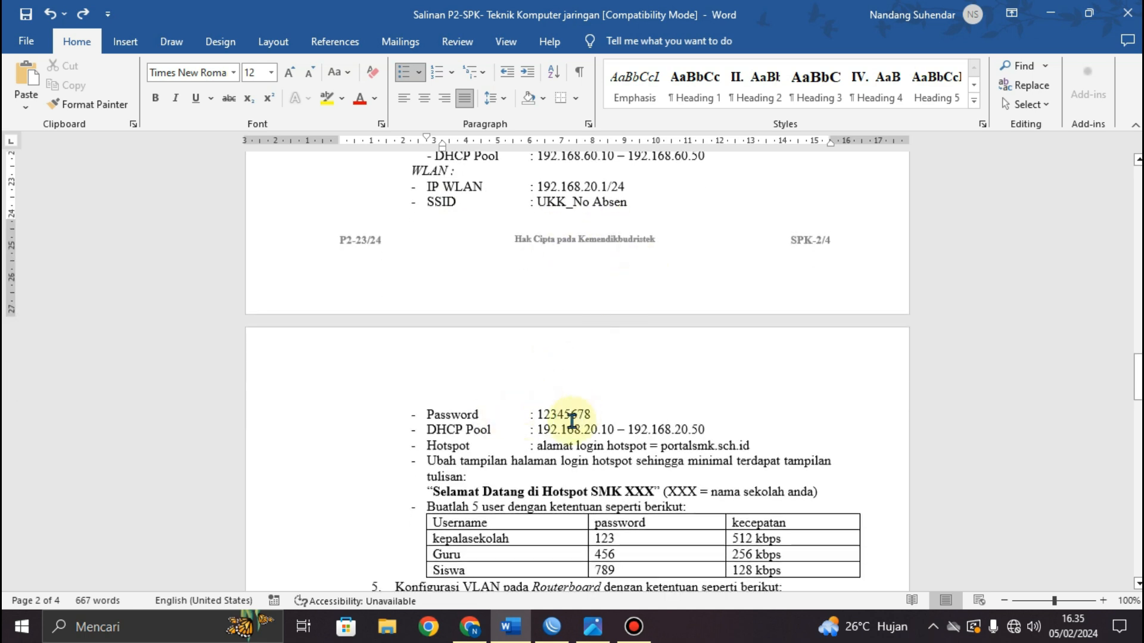
left_click(552, 626)
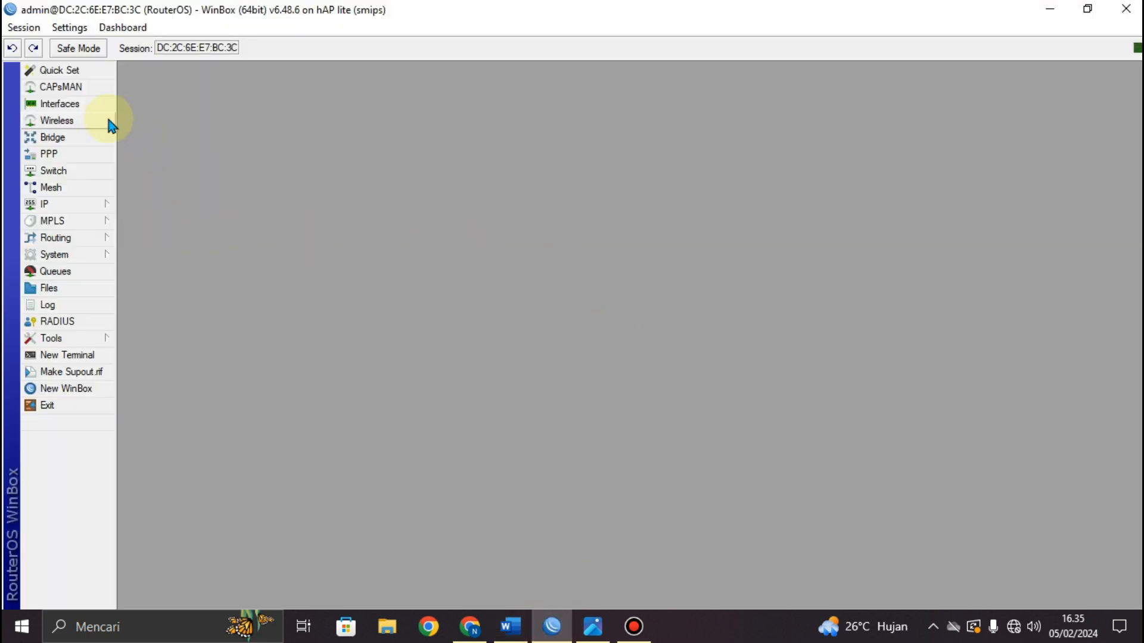
left_click(83, 122)
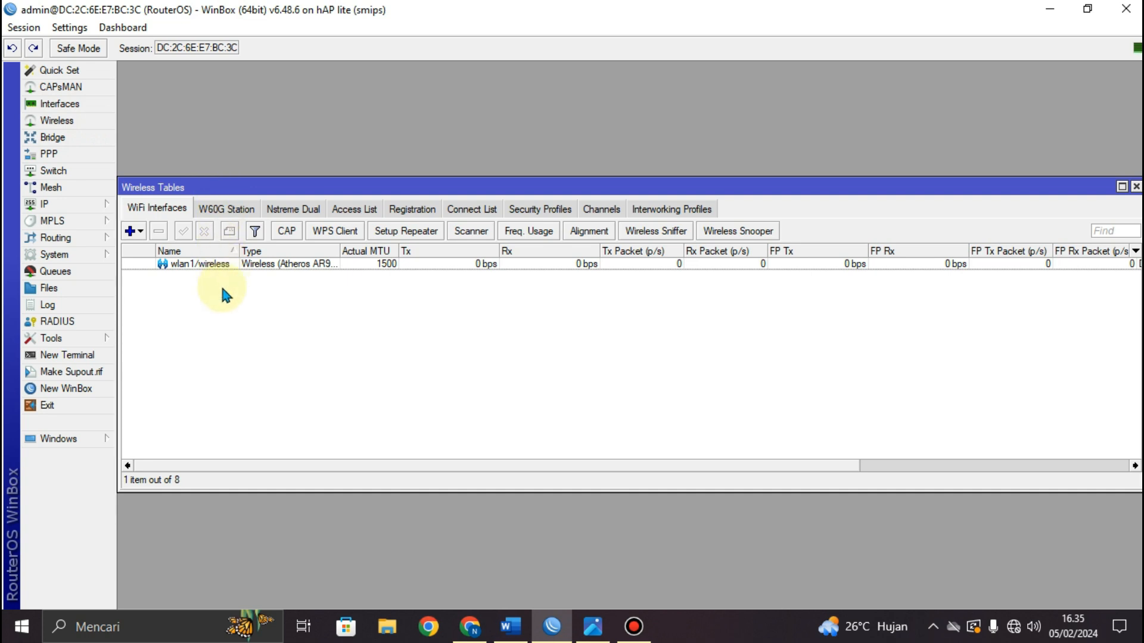
double_click(193, 265)
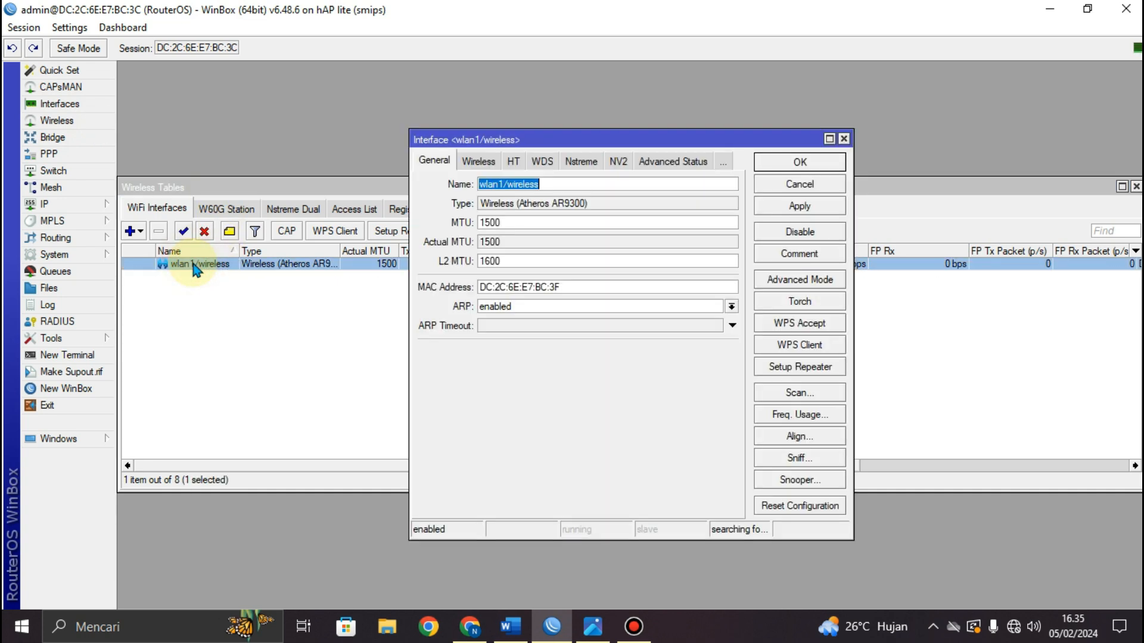
Step: Set the wlan1/wireless interface's mode to ap bridge and its band to 2GHz-B/G/N
left_click(480, 162)
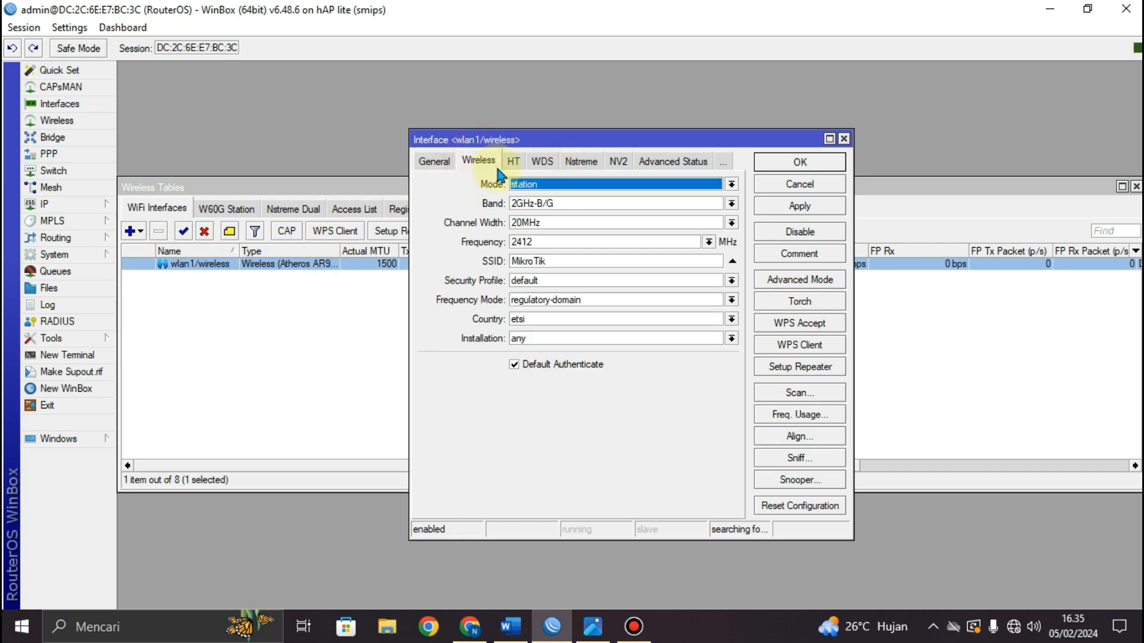
left_click(522, 185)
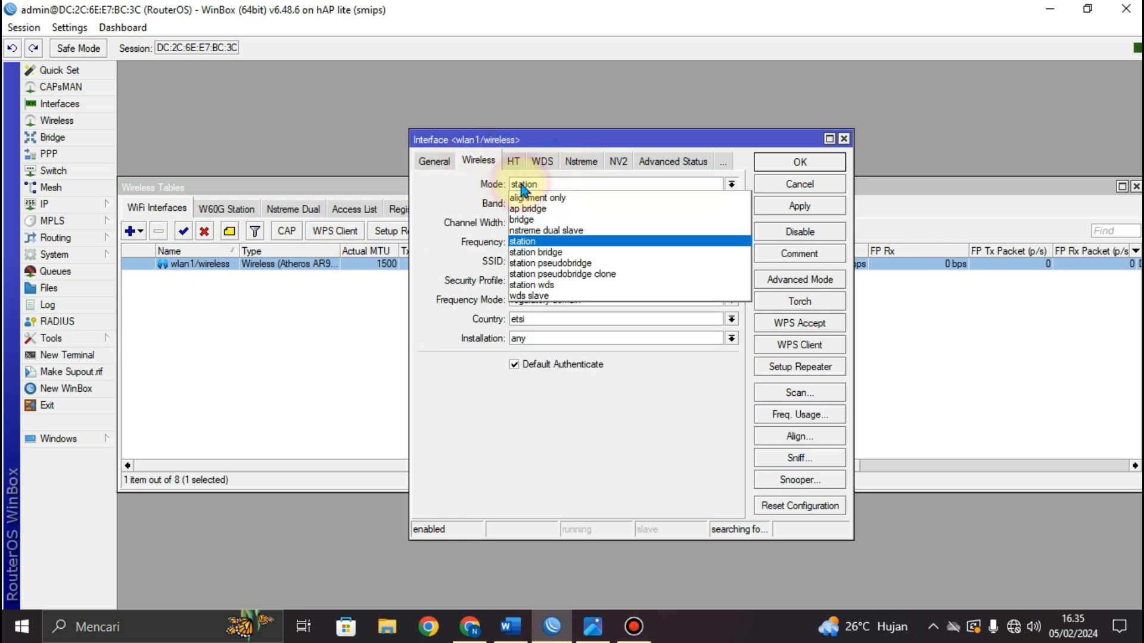
left_click(536, 208)
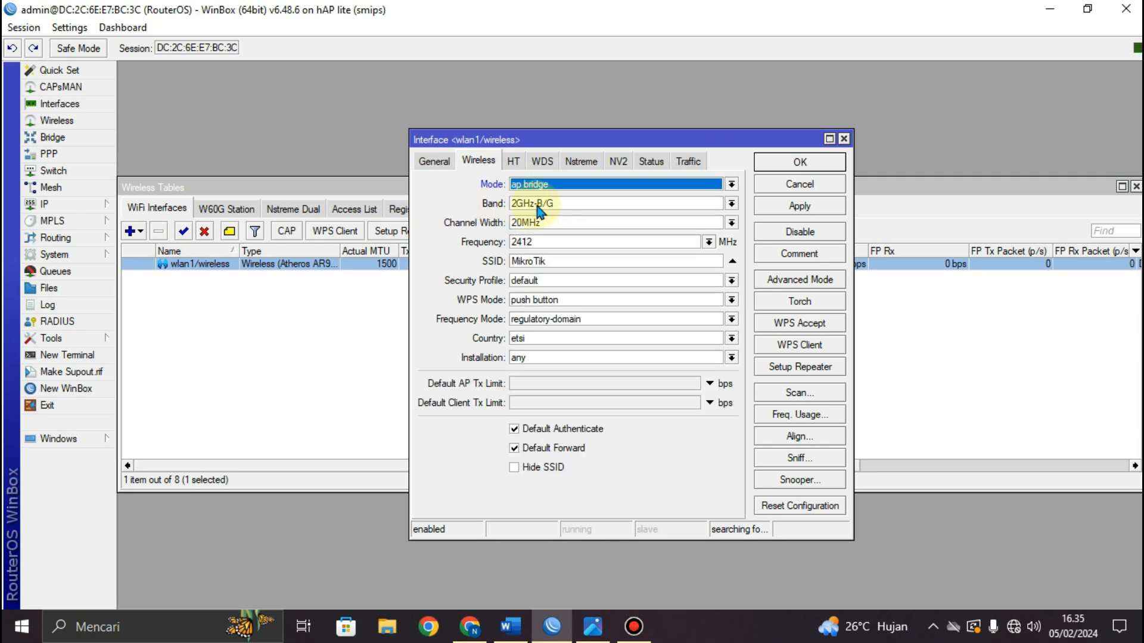
left_click(542, 205)
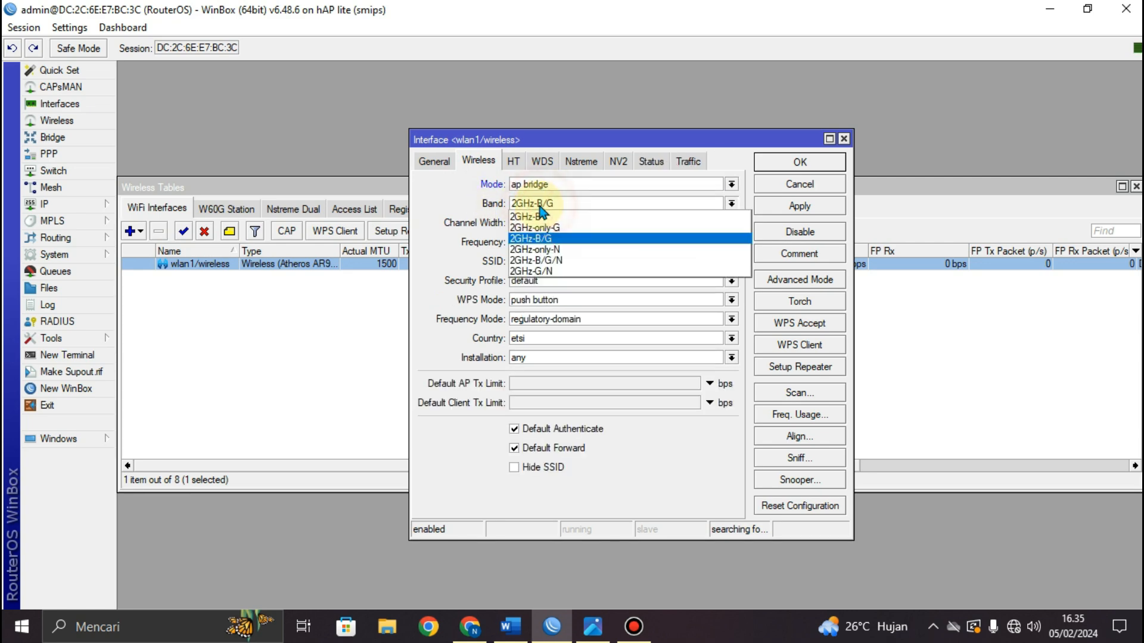
left_click(560, 269)
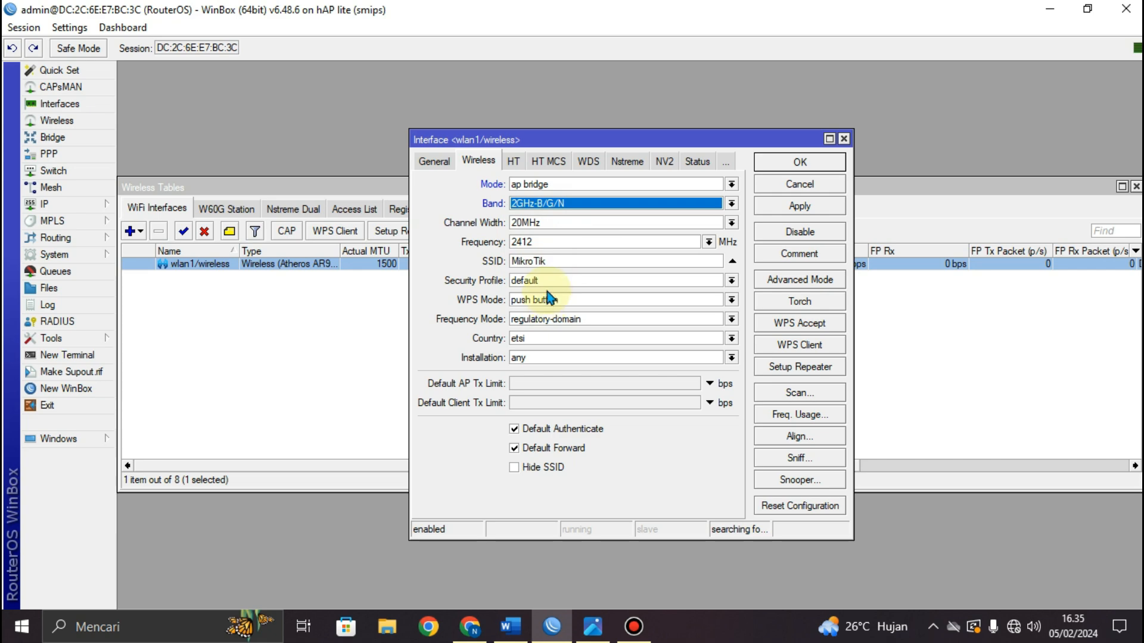
Step: Switch to the Word task sheet and copy the WLAN SSID text "UKK_No Absen"
left_click(508, 632)
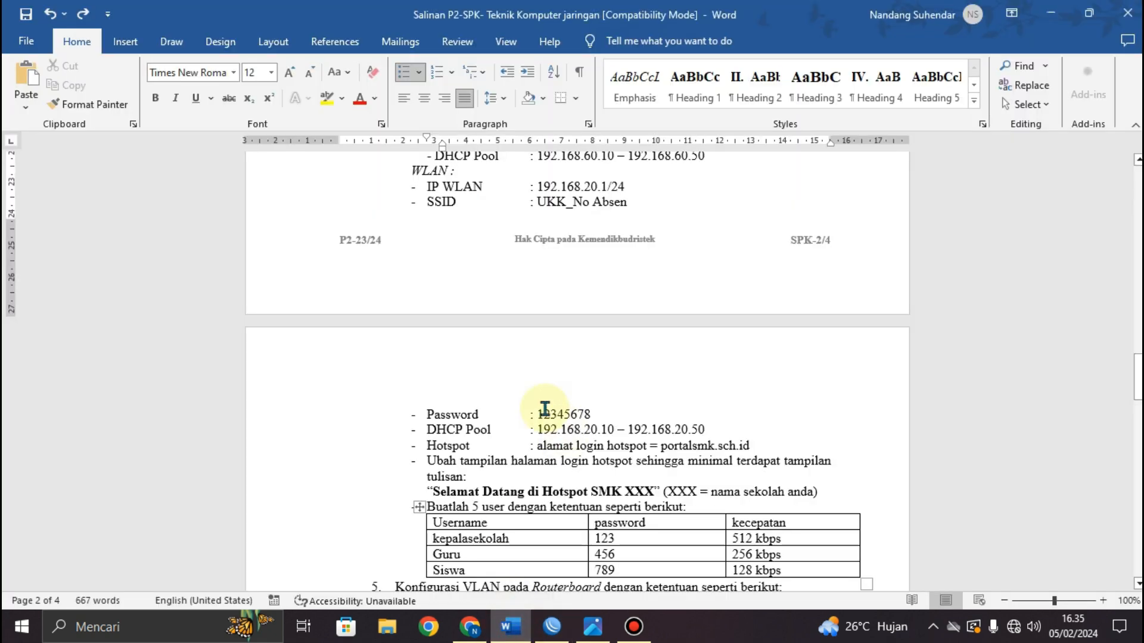
scroll(542, 263, "up", 3)
left_click_drag(540, 286, 619, 284)
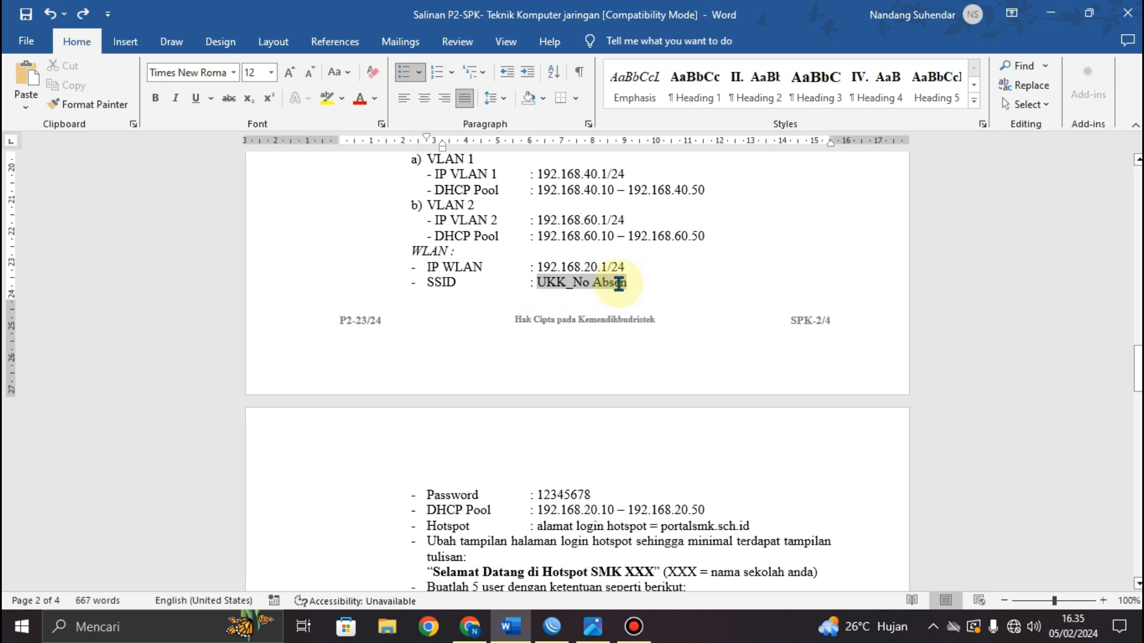
right_click(586, 275)
left_click(635, 325)
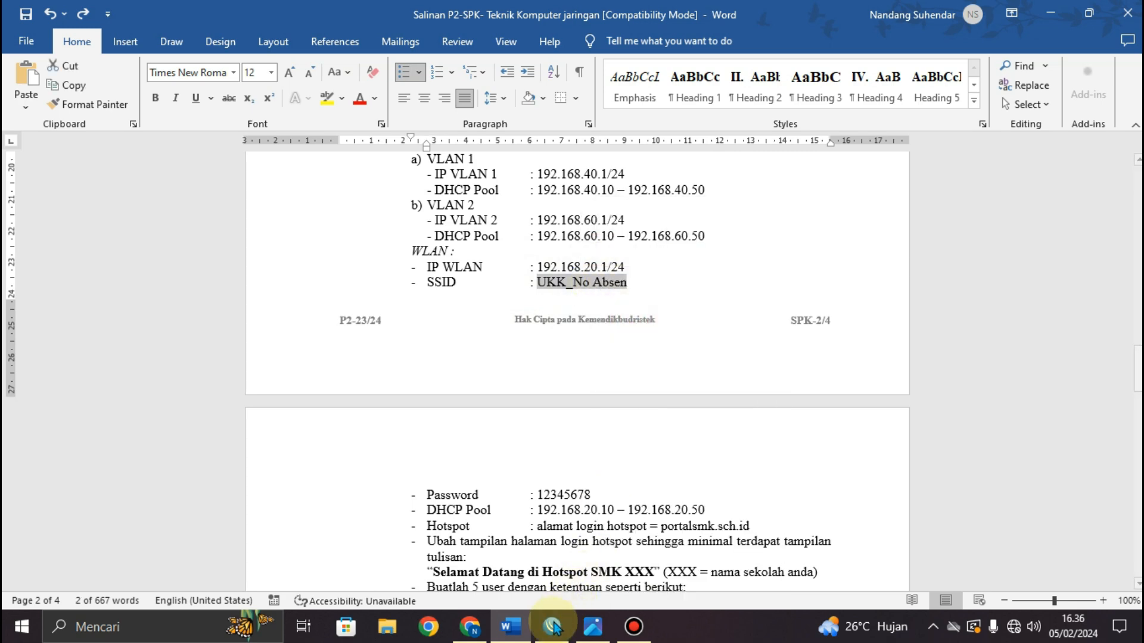
Step: In WinBox, replace the wireless interface's SSID with UKK_27, and apply and close the interface settings
left_click(551, 626)
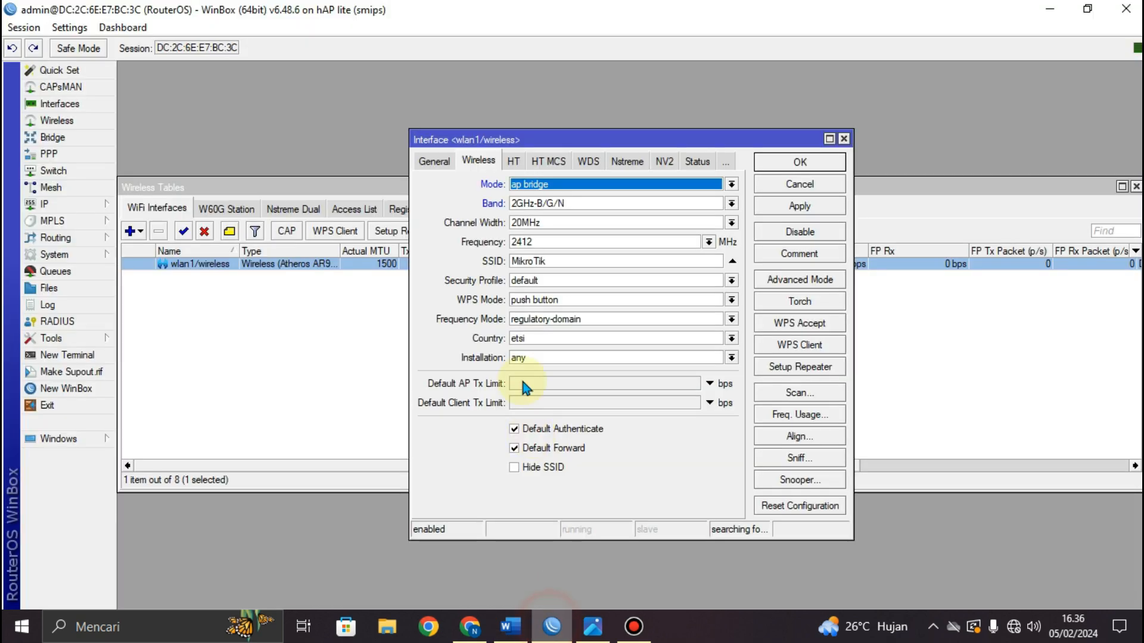
double_click(549, 261)
right_click(534, 263)
left_click(572, 308)
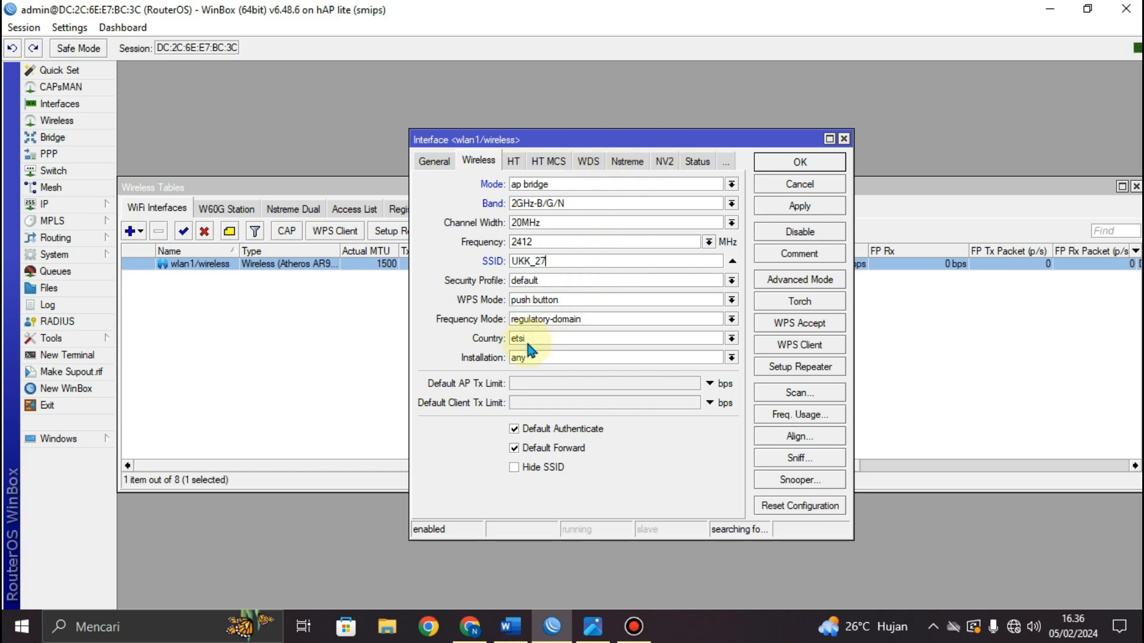
left_click(815, 209)
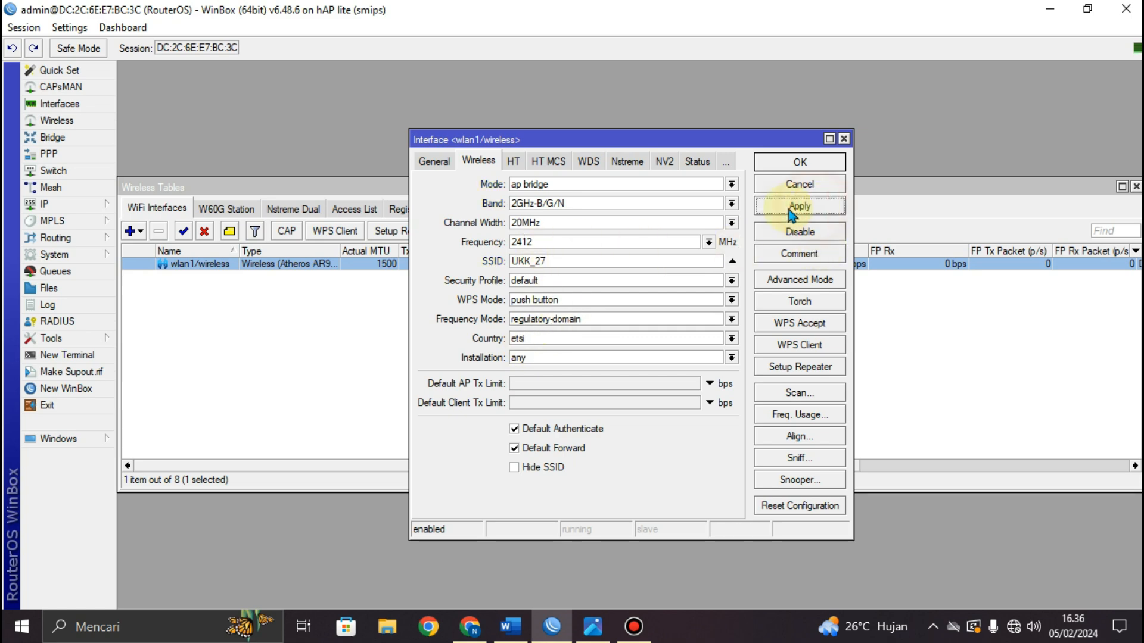
left_click(800, 164)
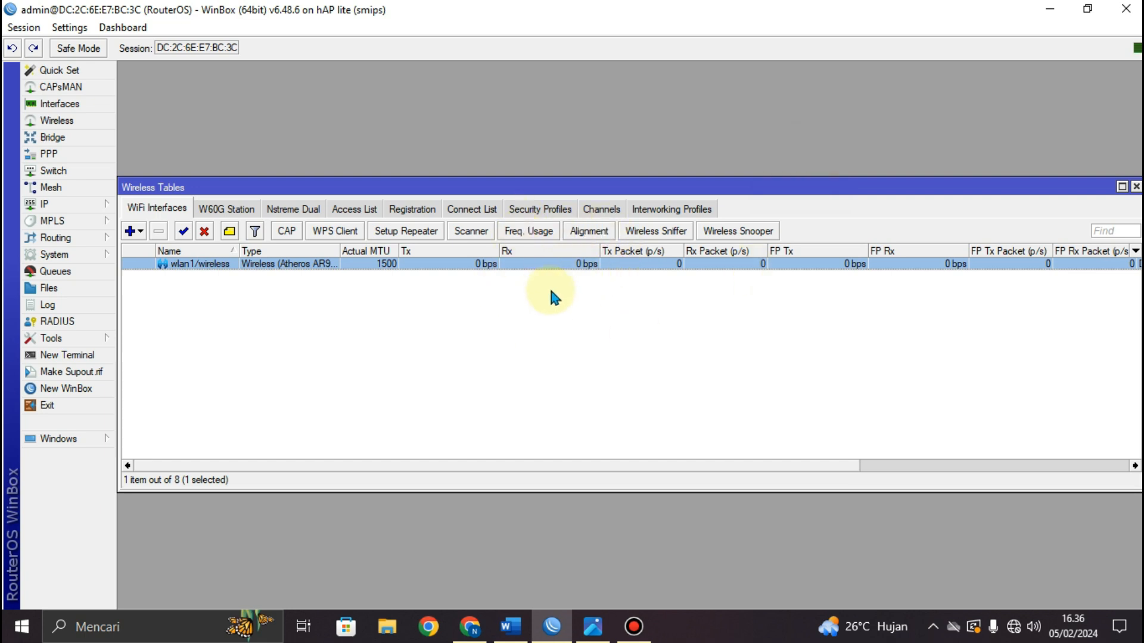
Step: Create a wireless security profile named ukktkj in dynamic keys mode with WPA PSK and WPA2 PSK authentication
left_click(545, 210)
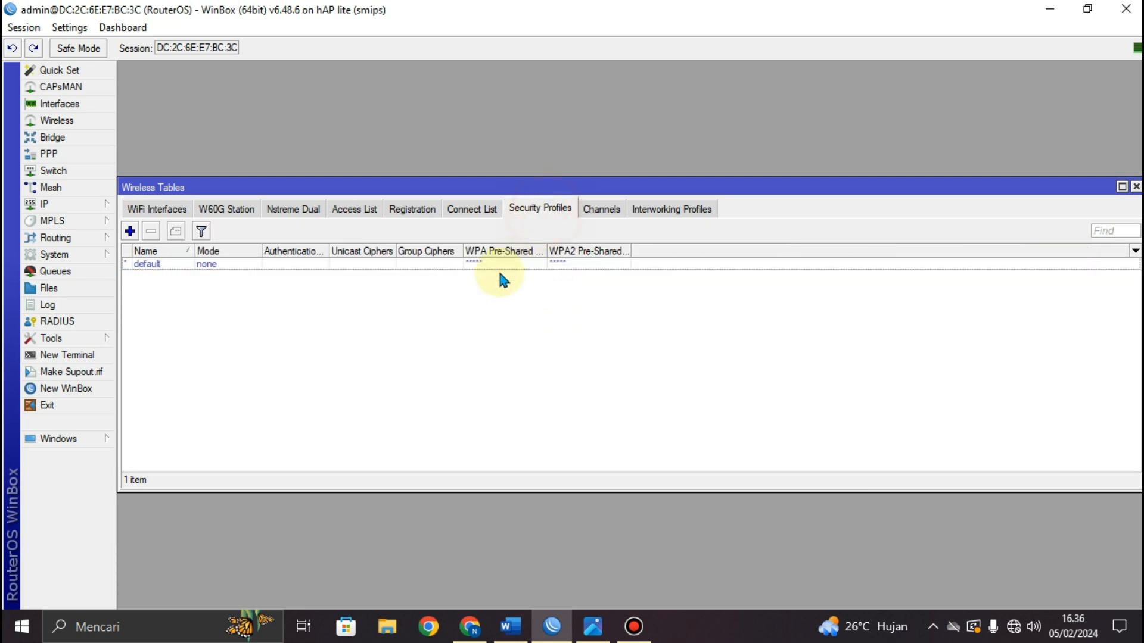
left_click(130, 232)
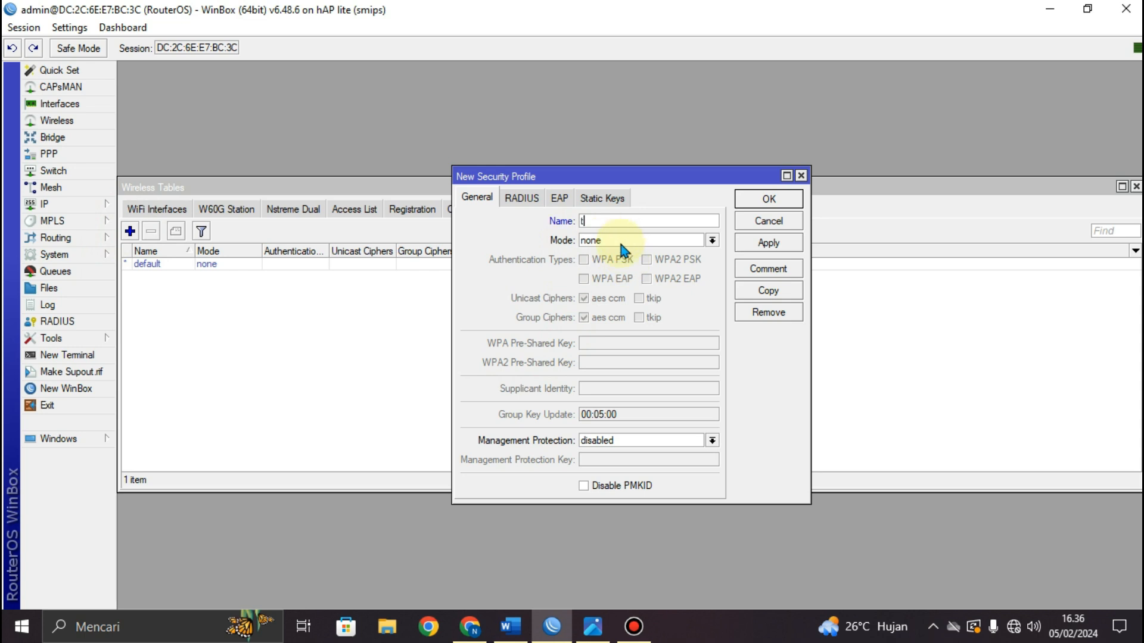
type("ukktkj")
left_click(693, 243)
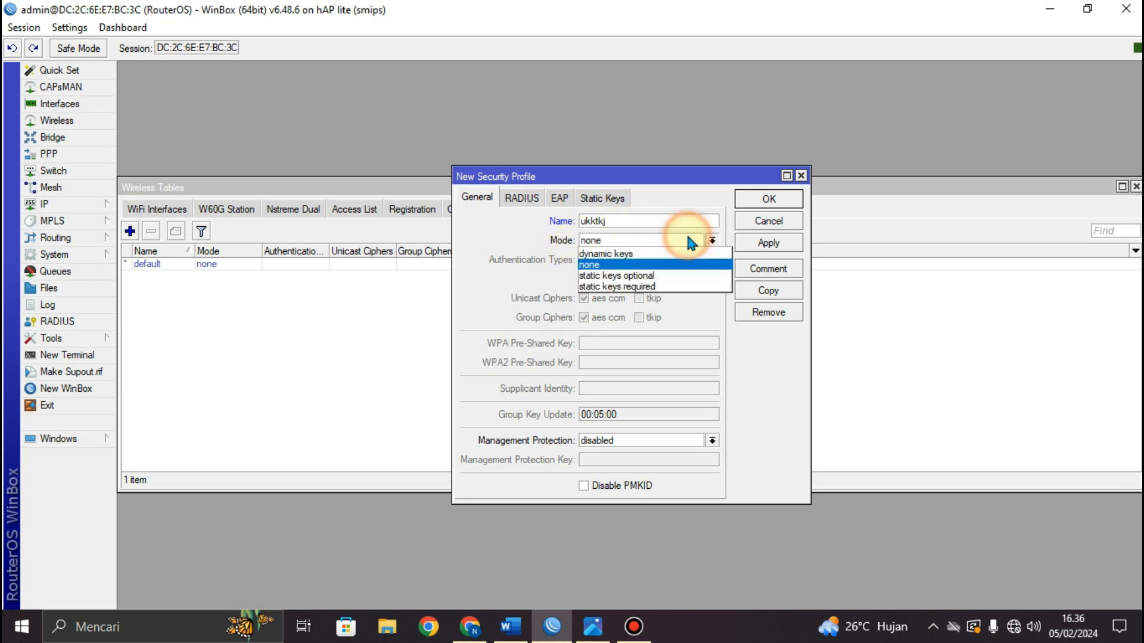
left_click(629, 255)
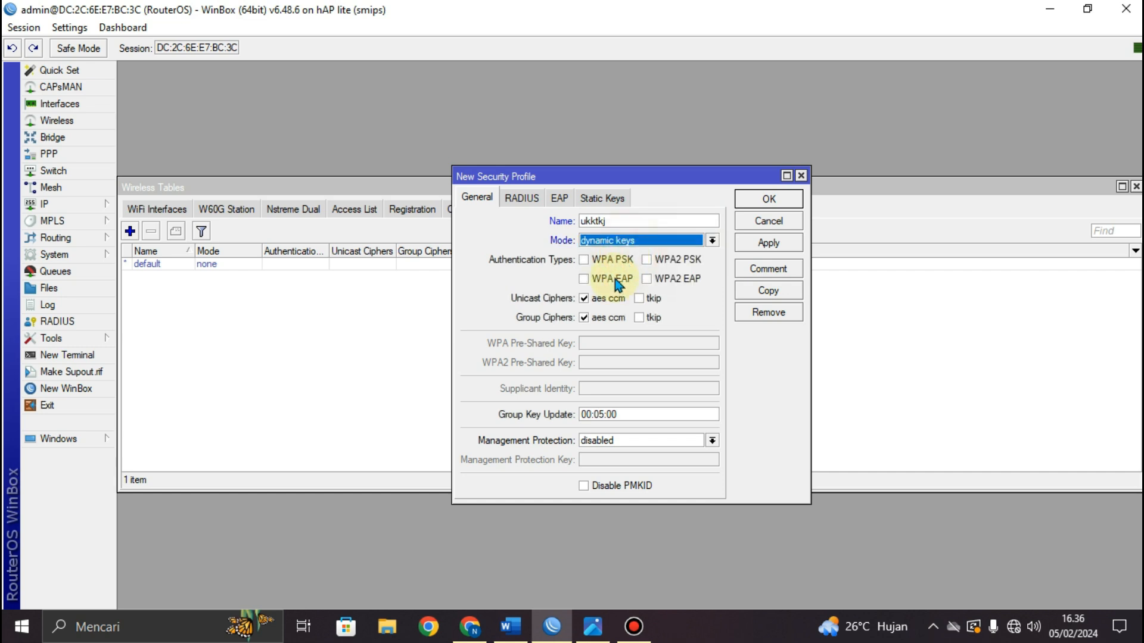
left_click(649, 260)
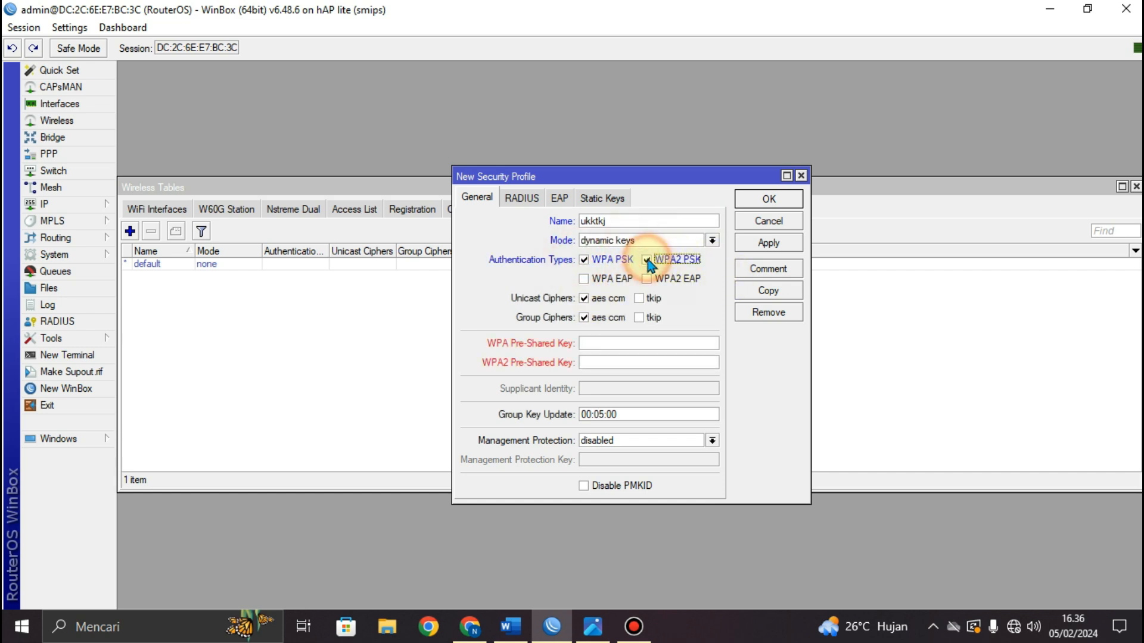
Step: Look up the WLAN password in the Word task sheet and enter it as the profile's WPA and WPA2 pre-shared keys
left_click(600, 344)
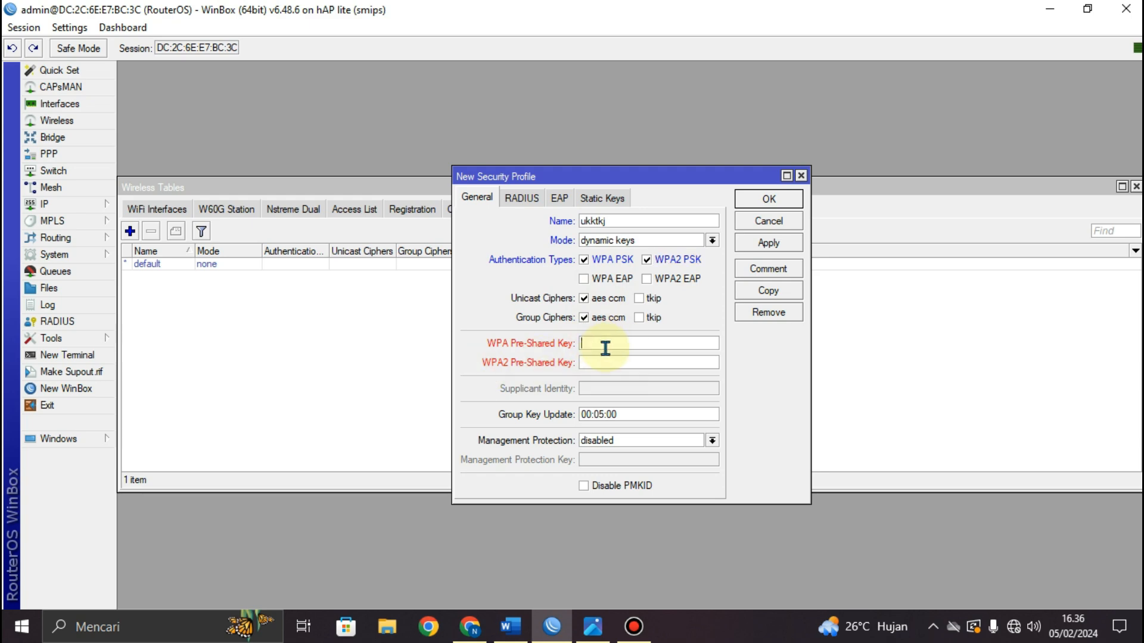
left_click(510, 626)
scroll(587, 417, "down", 3)
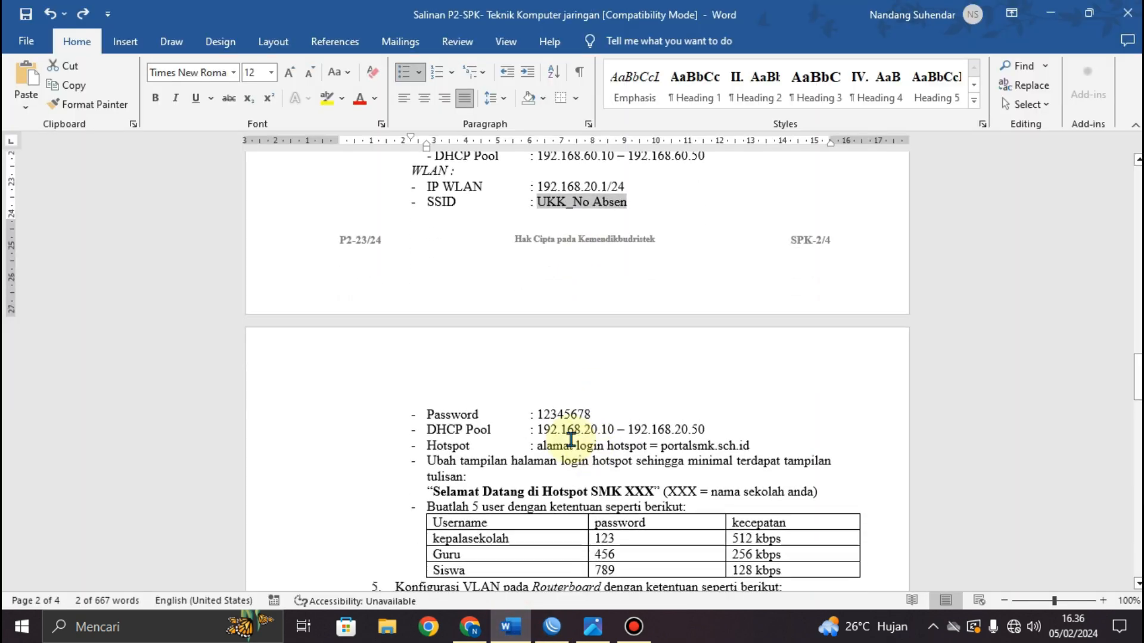
left_click(550, 629)
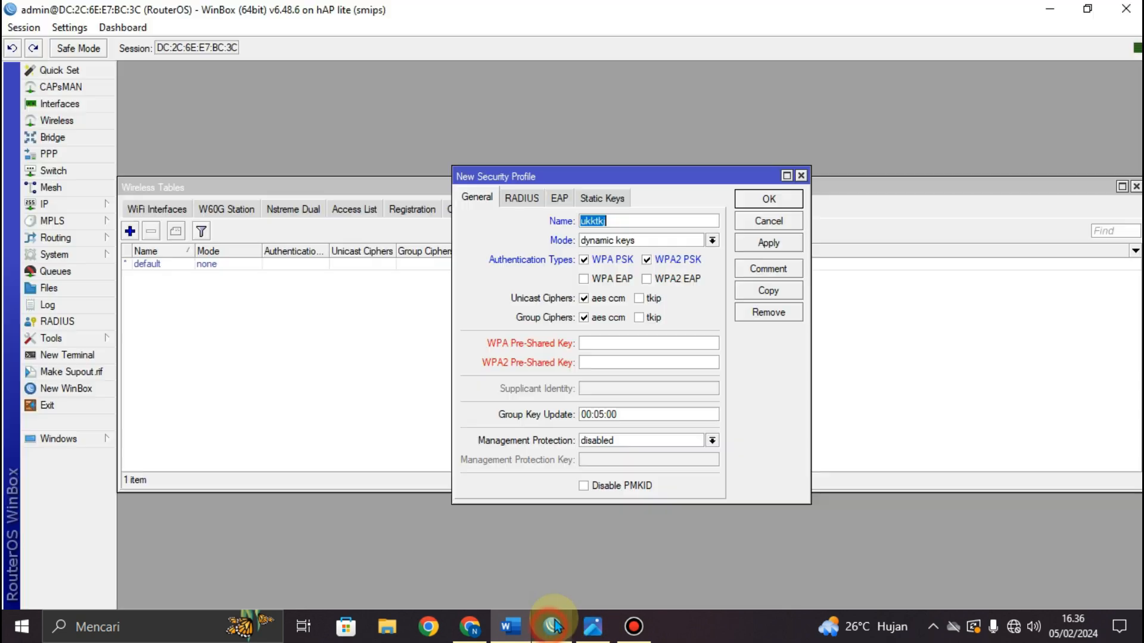
left_click(590, 343)
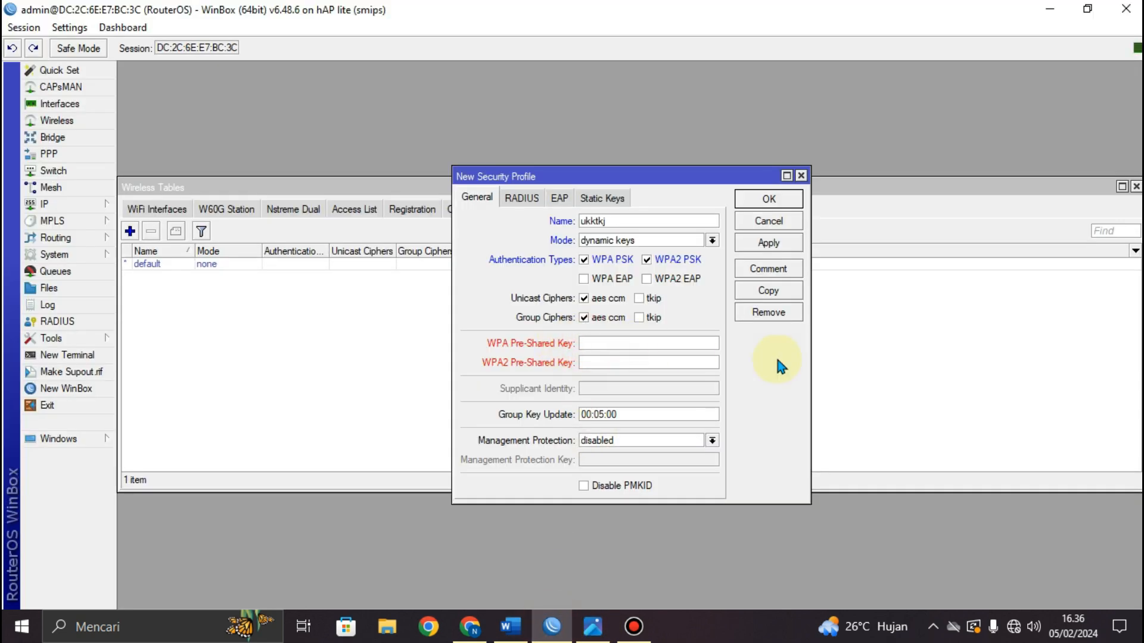
type("********")
left_click(608, 363)
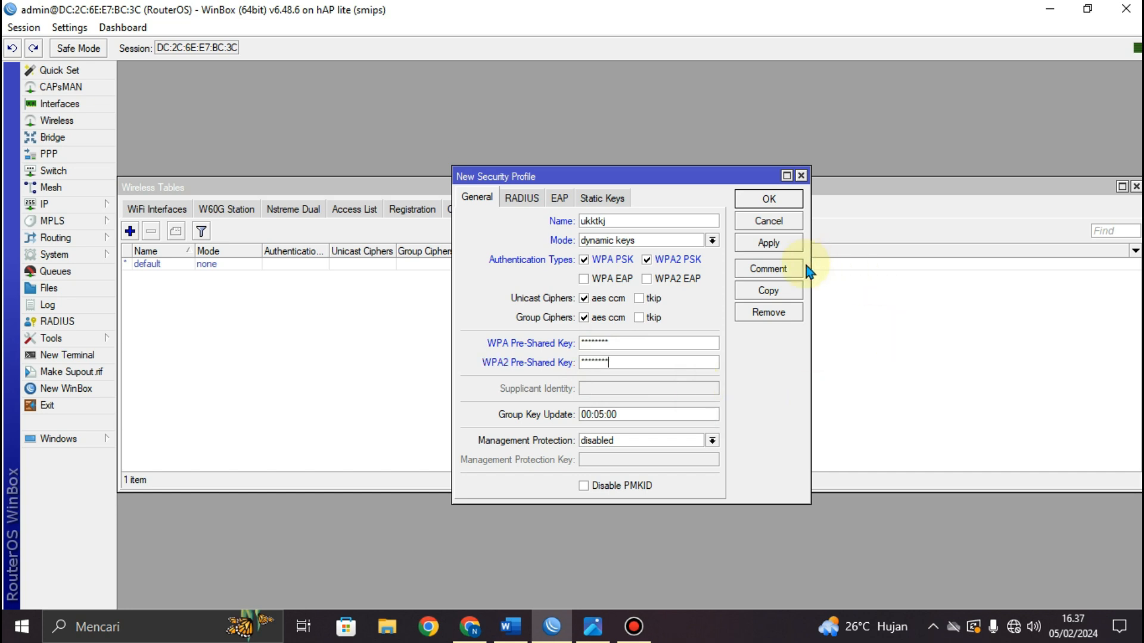
Step: Apply and save the ukktkj security profile, and close the wireless tables
left_click(788, 247)
left_click(770, 200)
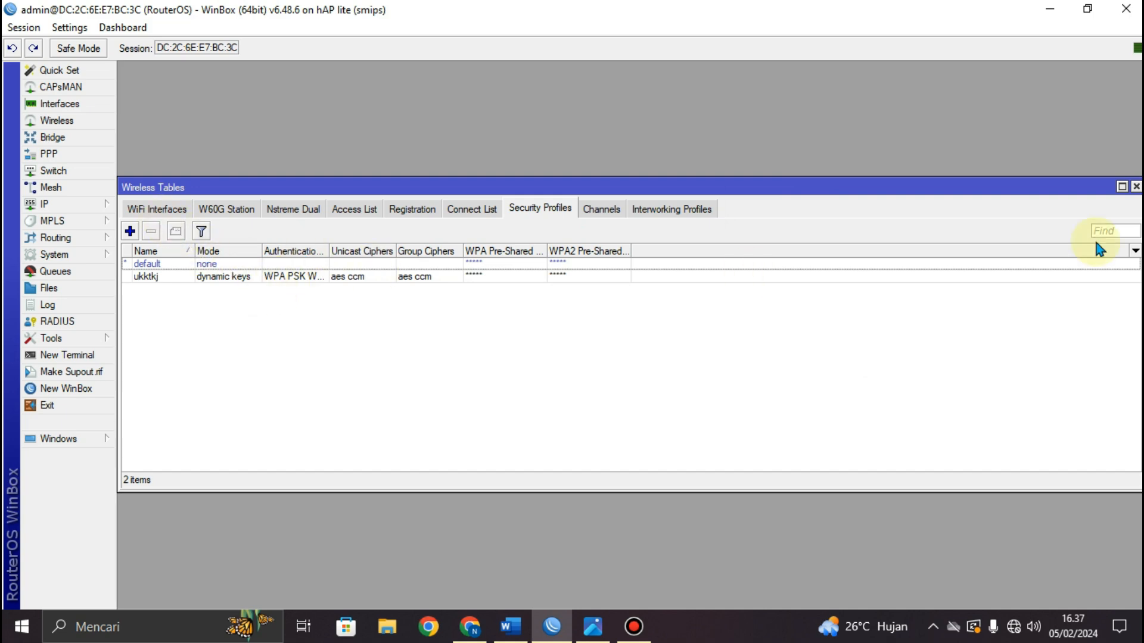
left_click(1136, 187)
Step: In the Word task sheet, highlight the WLAN block from its heading through the DHCP Pool line in yellow
left_click(511, 626)
scroll(540, 323, "up", 5)
left_click_drag(405, 264, 709, 416)
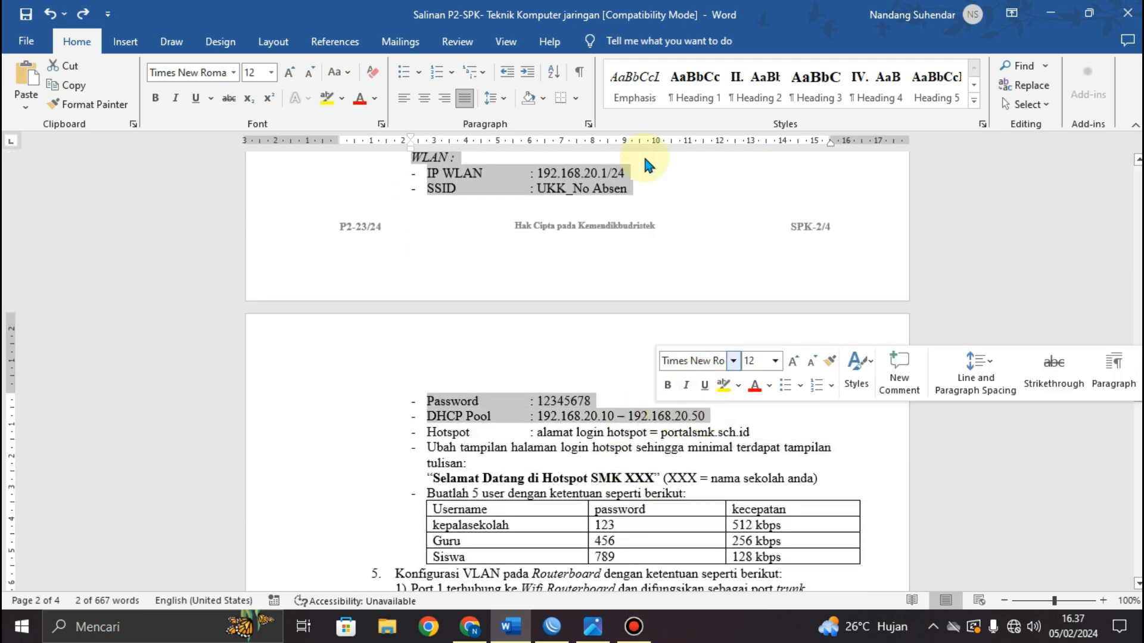
left_click(326, 97)
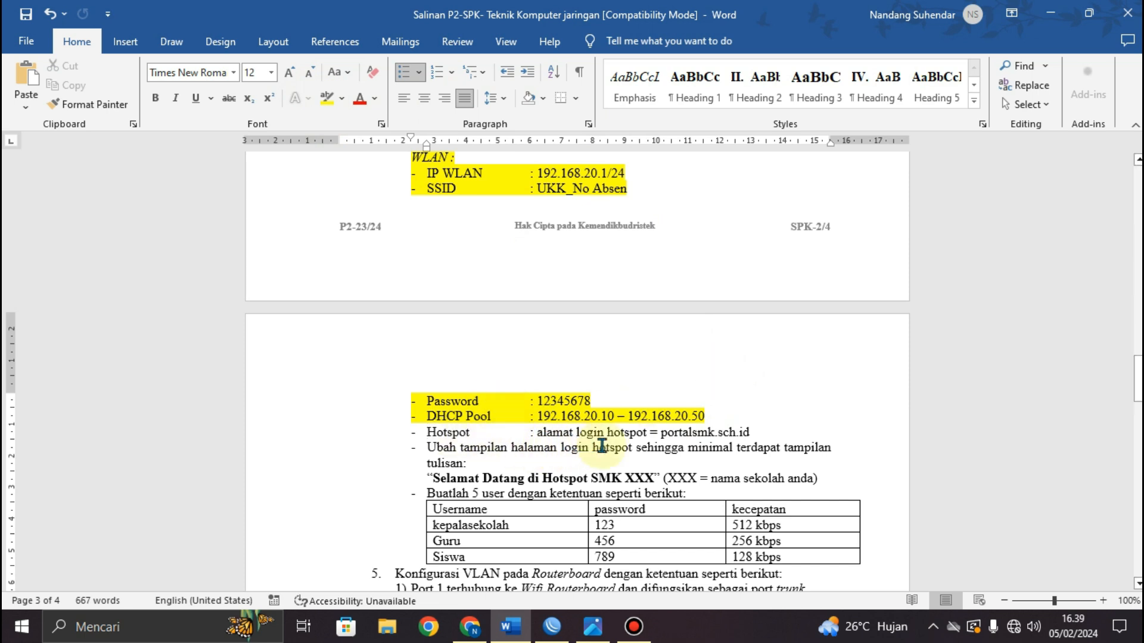
Step: Copy the hotspot login address portalsmk.sch.id from the Hotspot line of the task sheet
left_click_drag(750, 434, 670, 433)
key("ctrl+c")
right_click(698, 435)
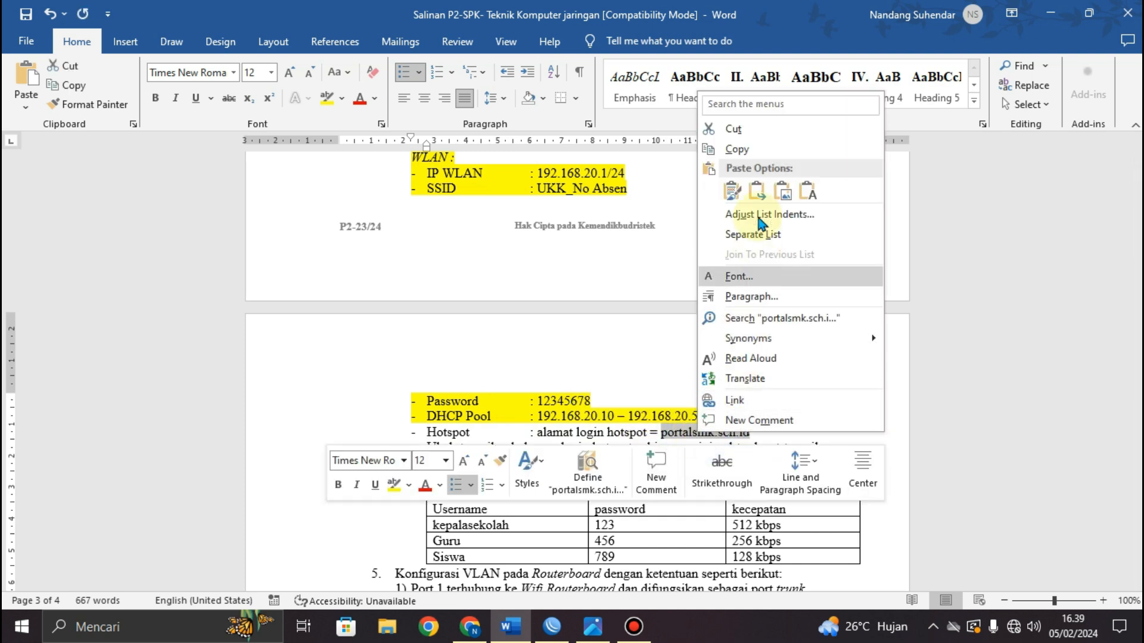
left_click(748, 149)
Step: Switch to WinBox and start the Hotspot Setup on the wlan1/wireless interface
left_click(560, 622)
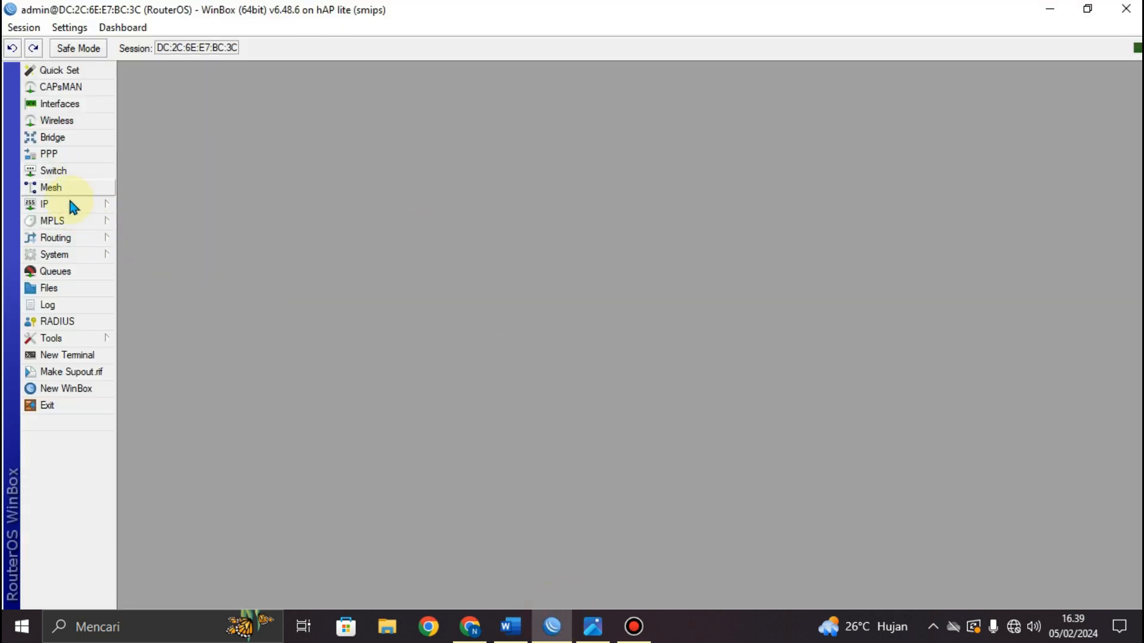
left_click(93, 207)
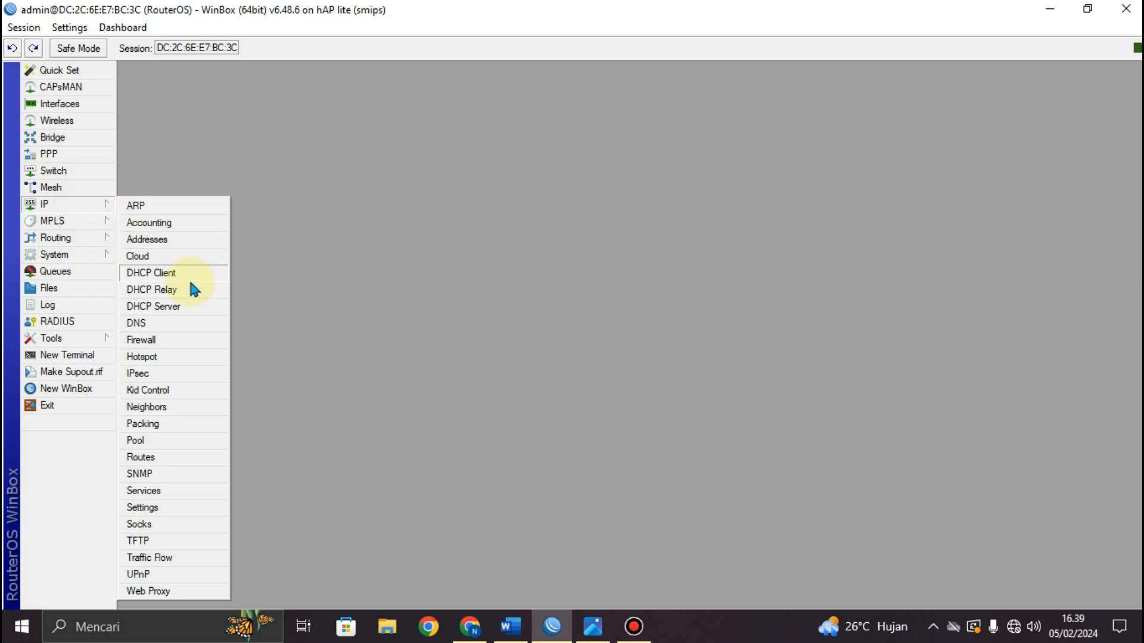
left_click(143, 357)
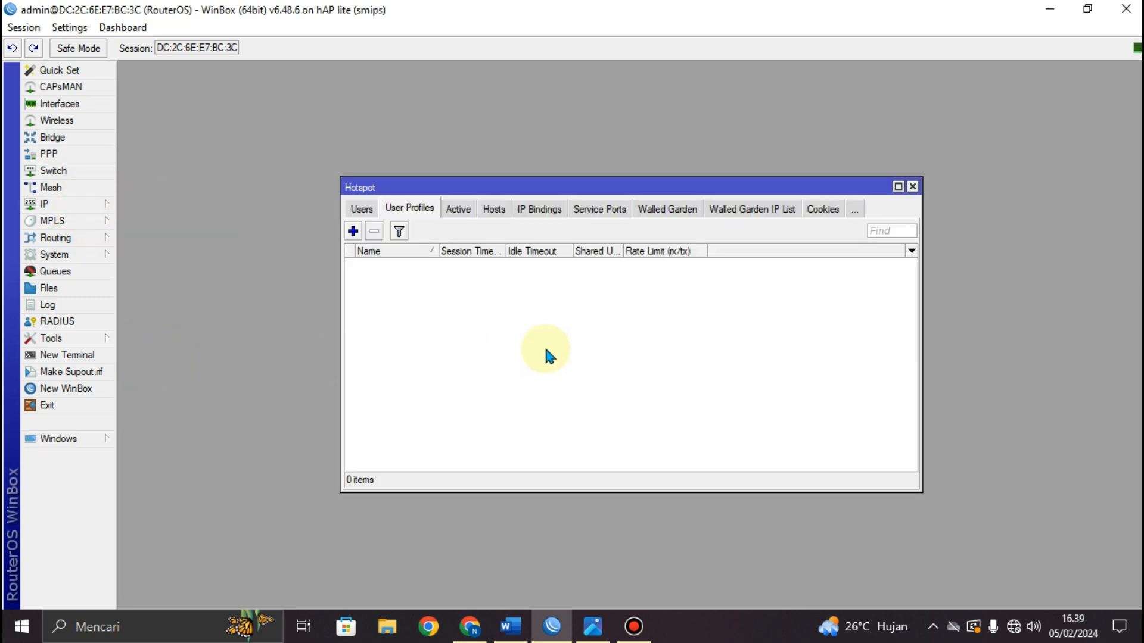
left_click(364, 210)
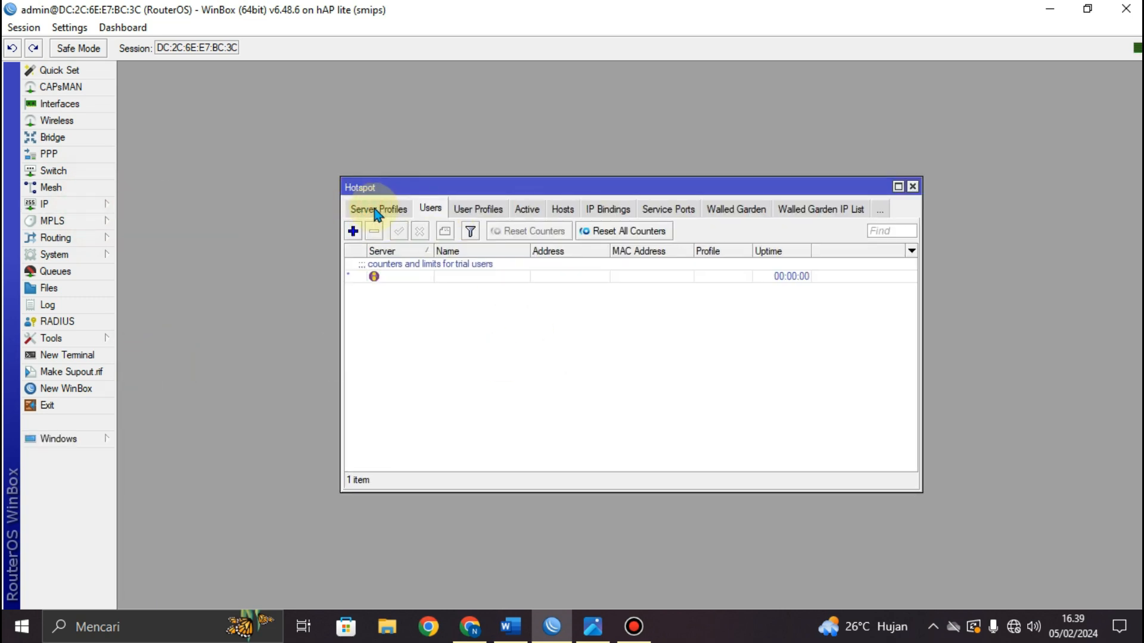
left_click(367, 210)
left_click(363, 208)
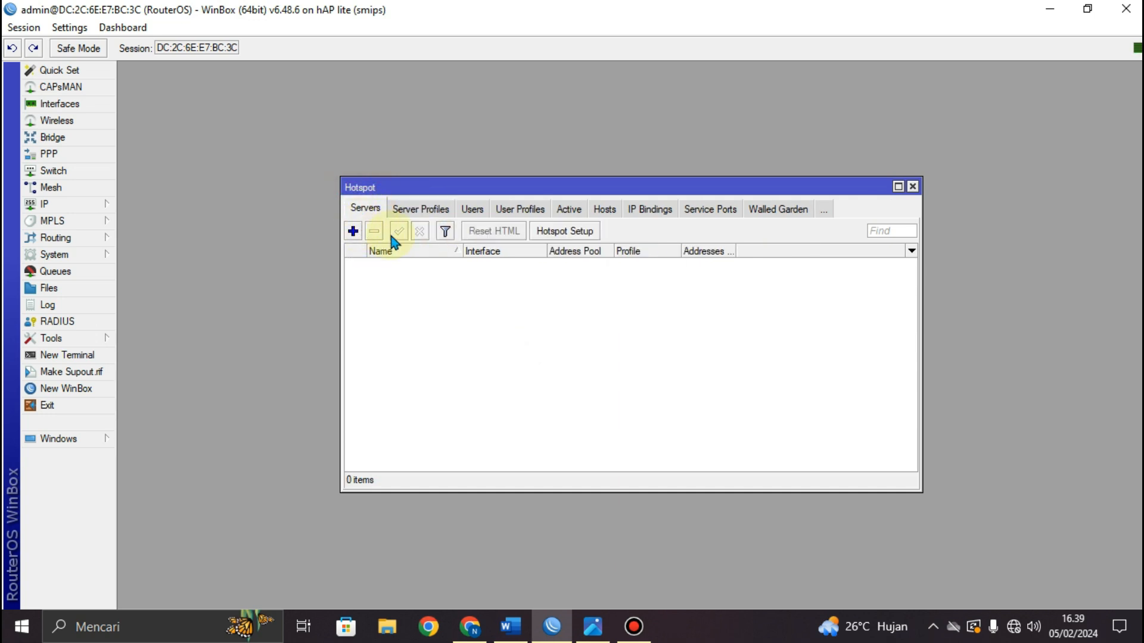
left_click(574, 238)
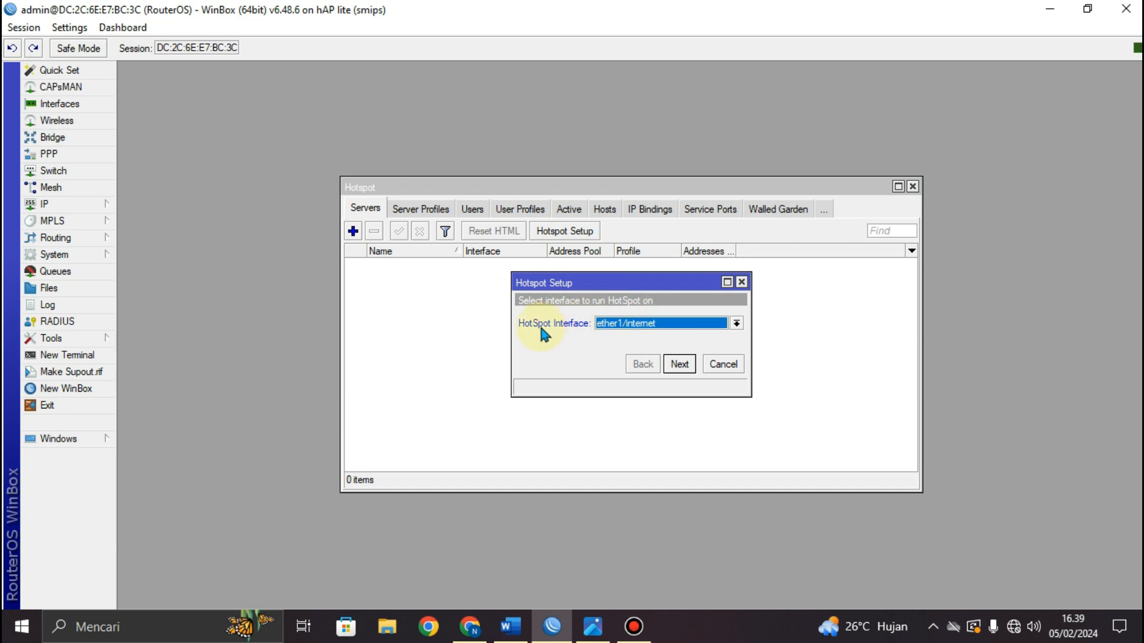
left_click(644, 324)
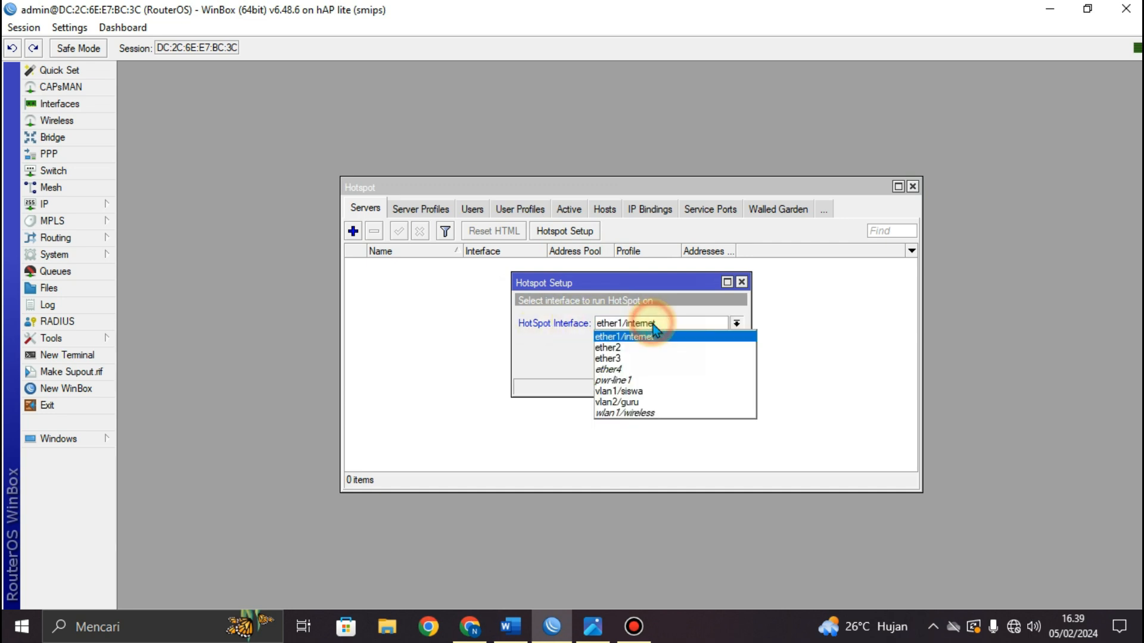
left_click(641, 414)
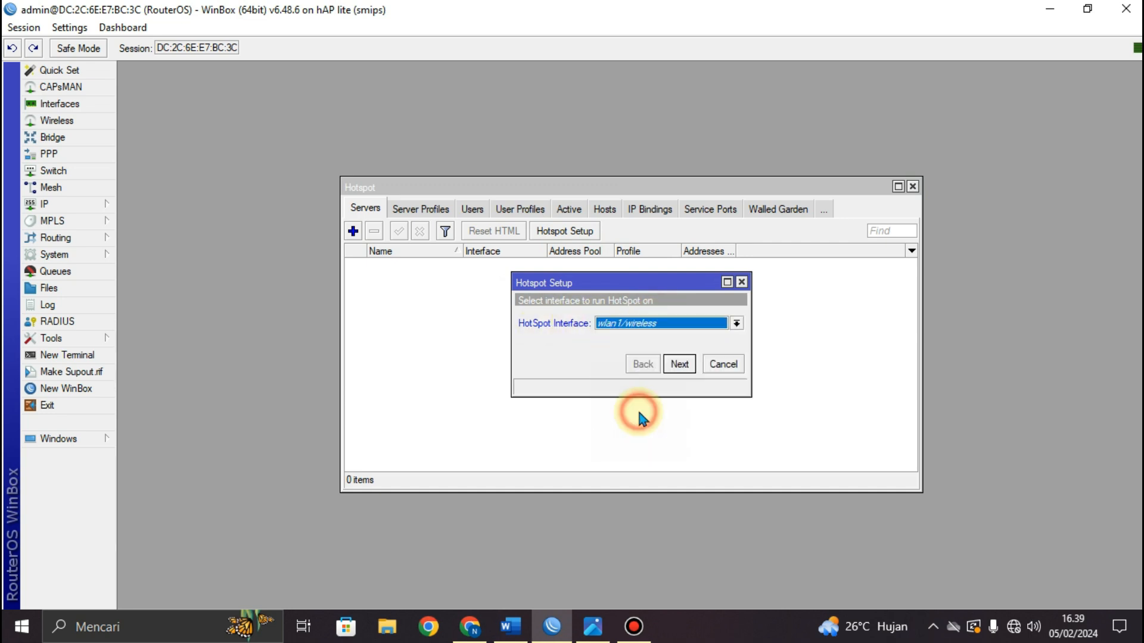
left_click(688, 369)
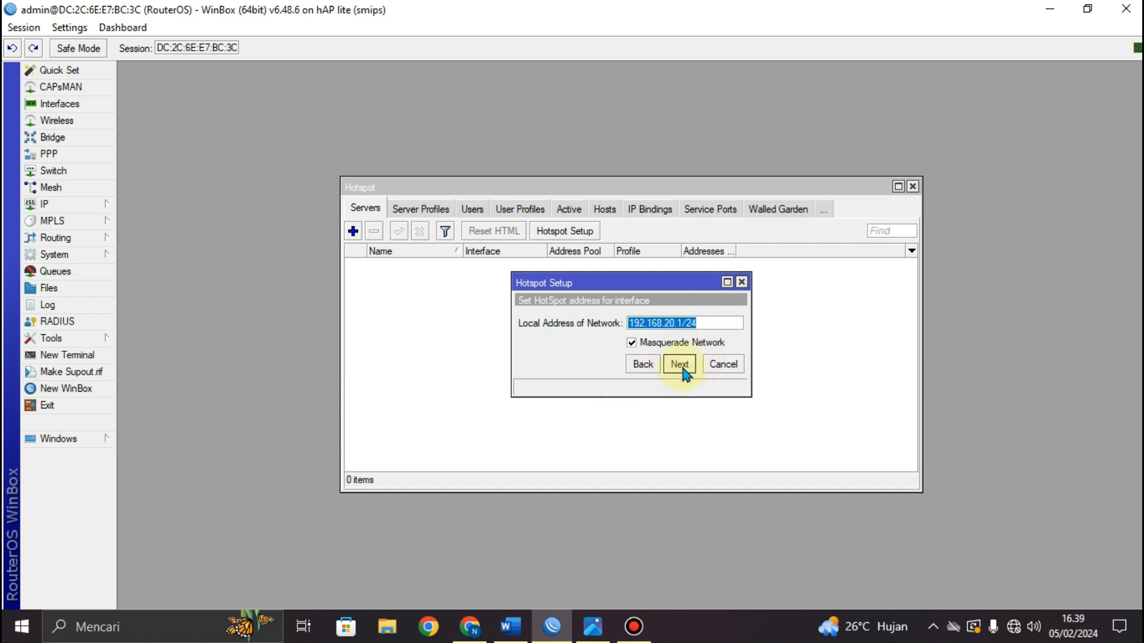
Step: Accept the proposed hotspot network settings with masquerading of 192.168.20.1/24, and set the DNS name to portalsmk.sch.id
left_click(682, 369)
left_click(682, 369)
left_click(682, 369)
left_click(682, 369)
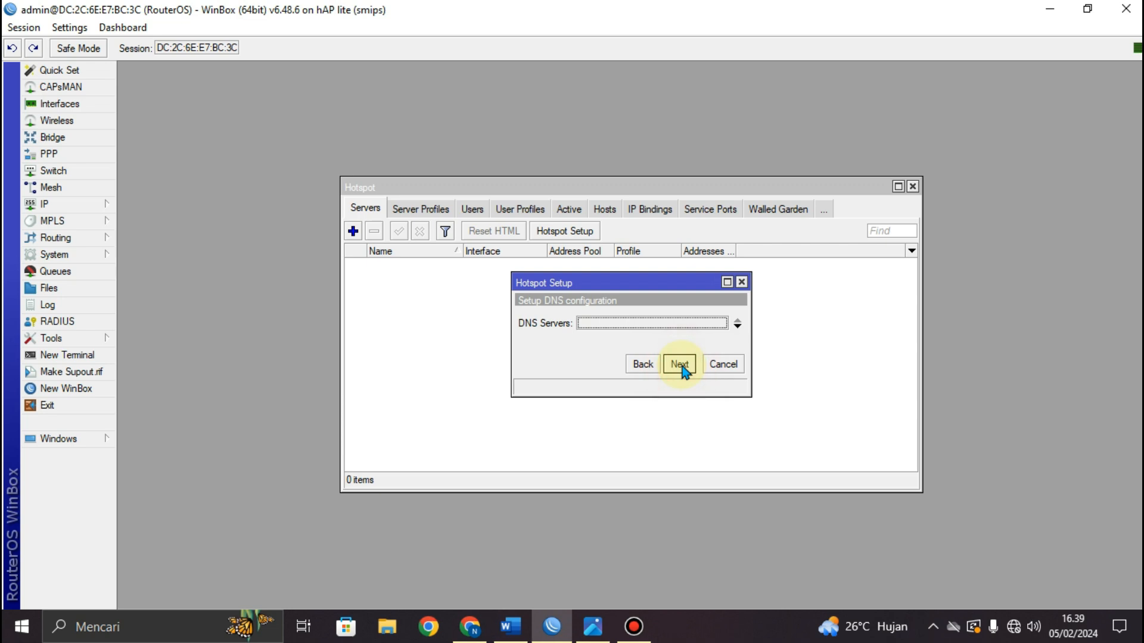
left_click(683, 369)
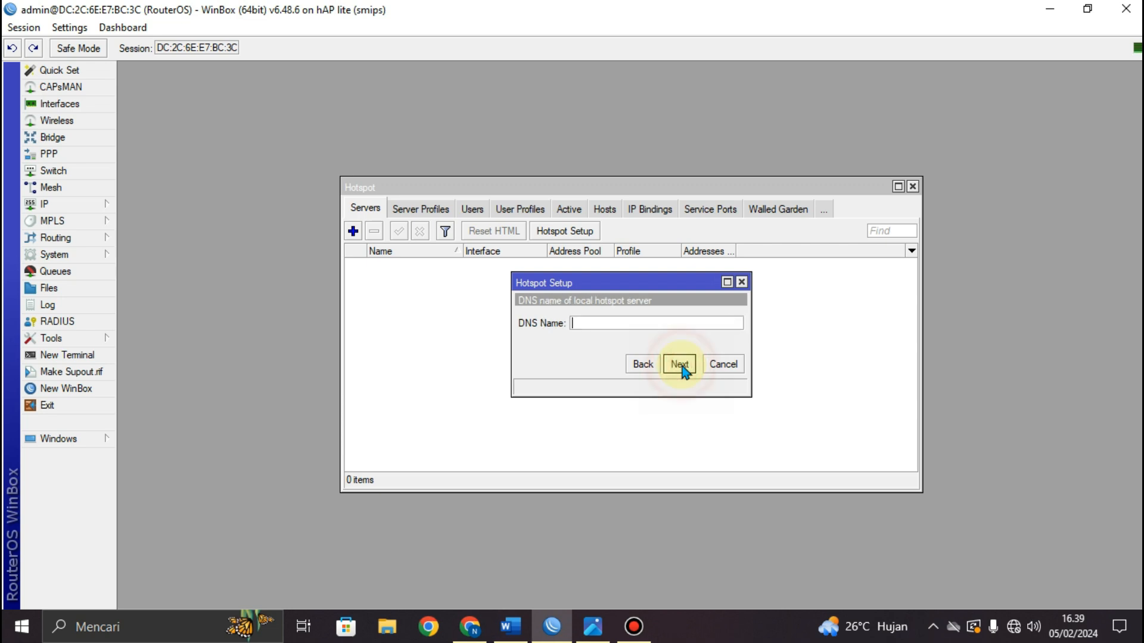
right_click(583, 324)
left_click(622, 370)
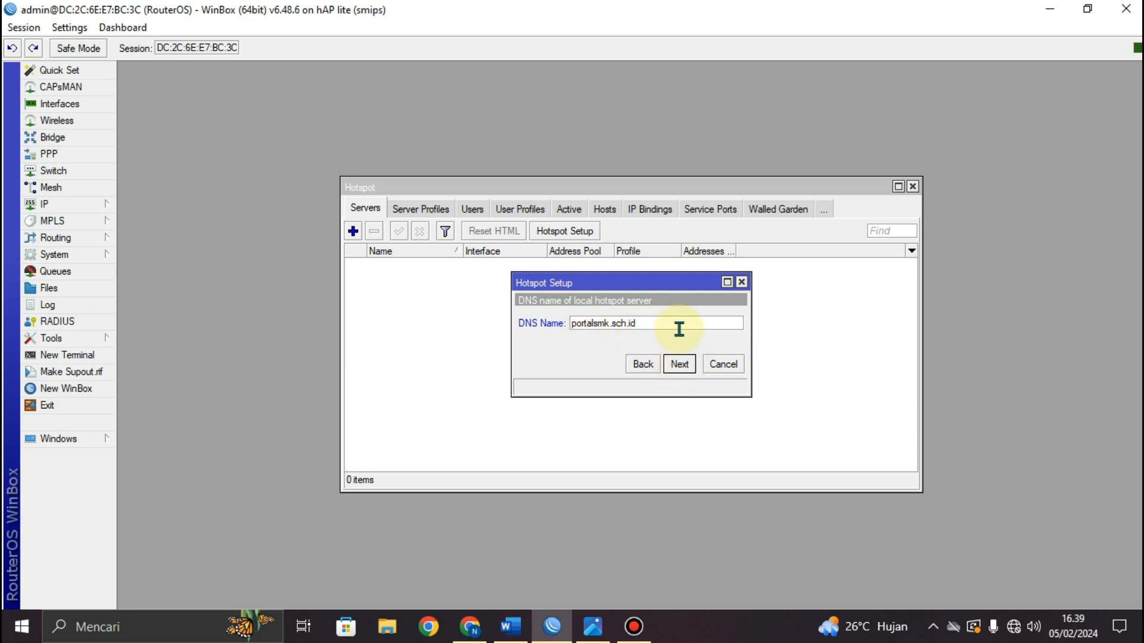
left_click(679, 364)
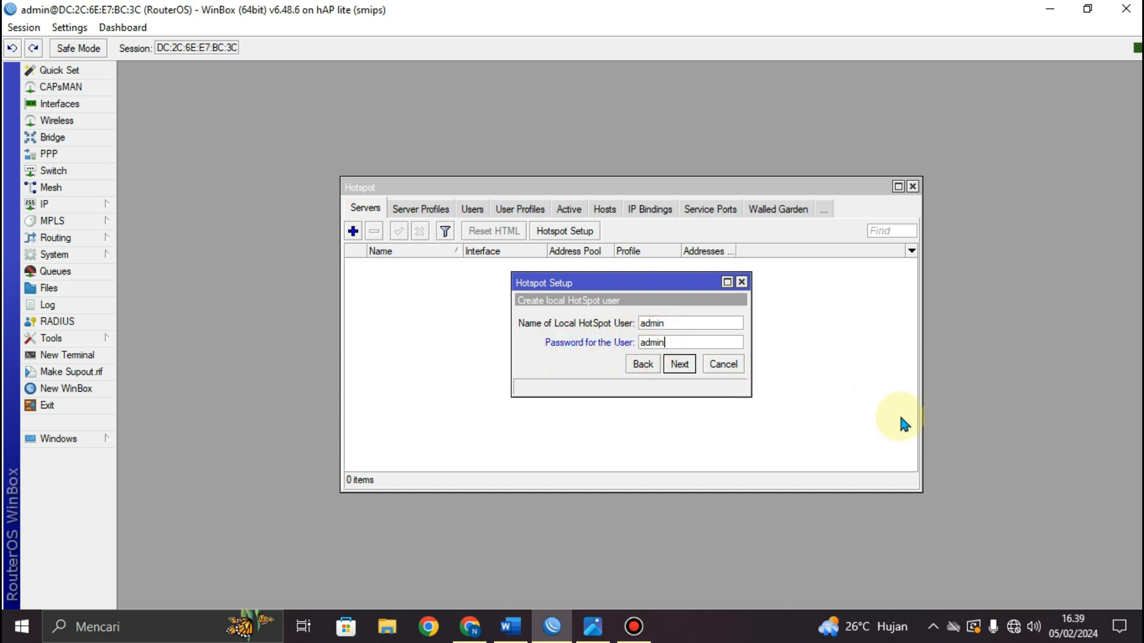
Step: Enter the local hotspot user's password, finish the hotspot setup, and close the Hotspot window
left_click(681, 364)
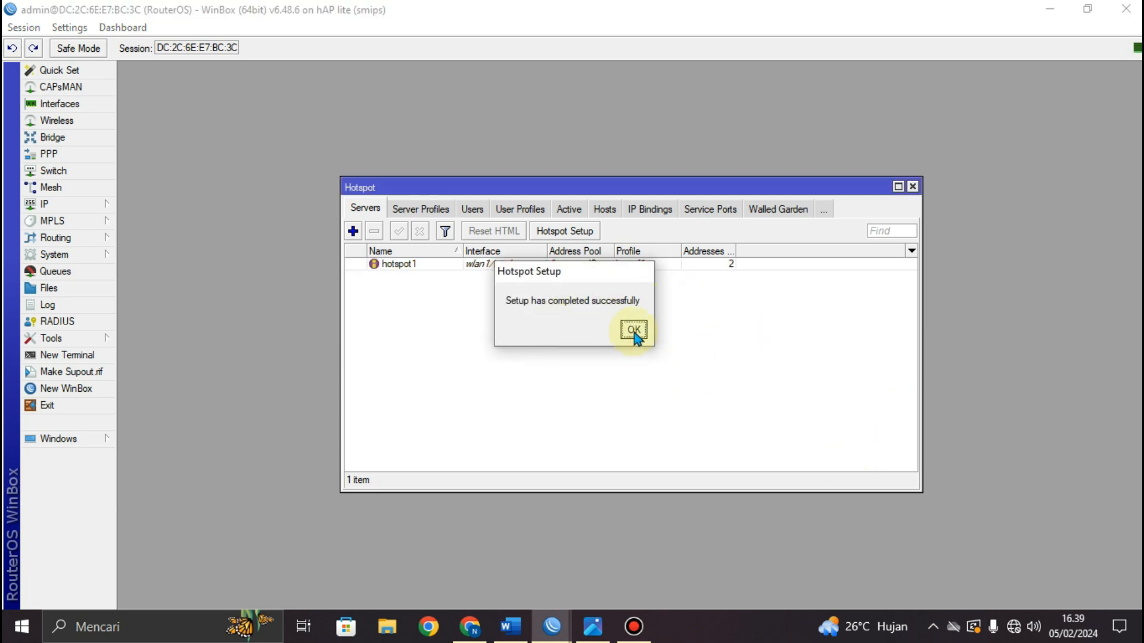
left_click(633, 331)
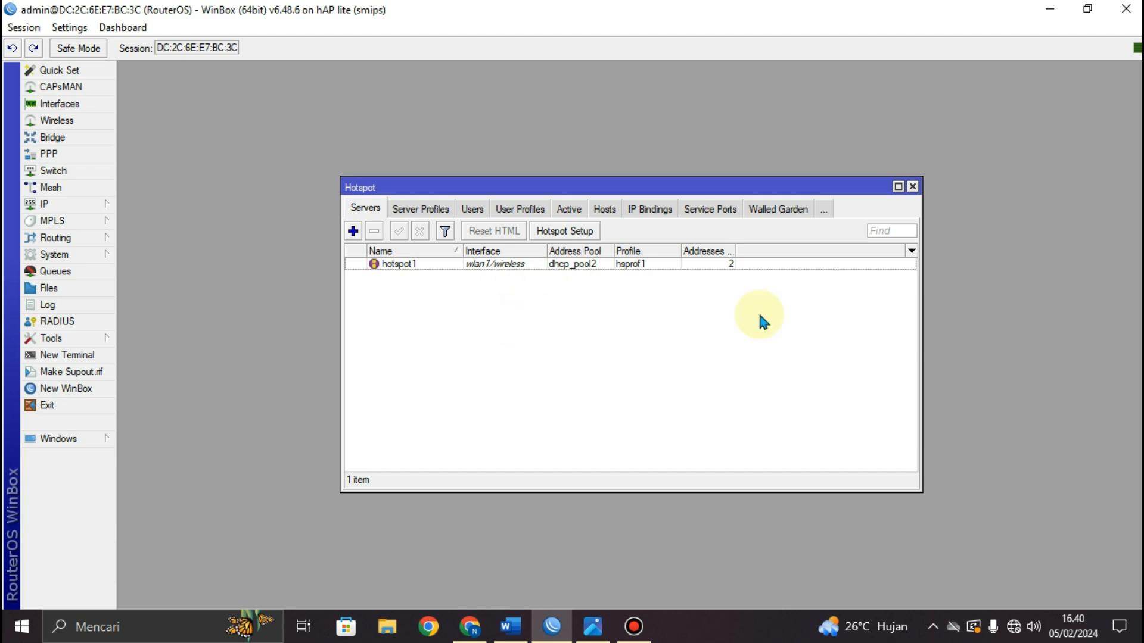
left_click(912, 187)
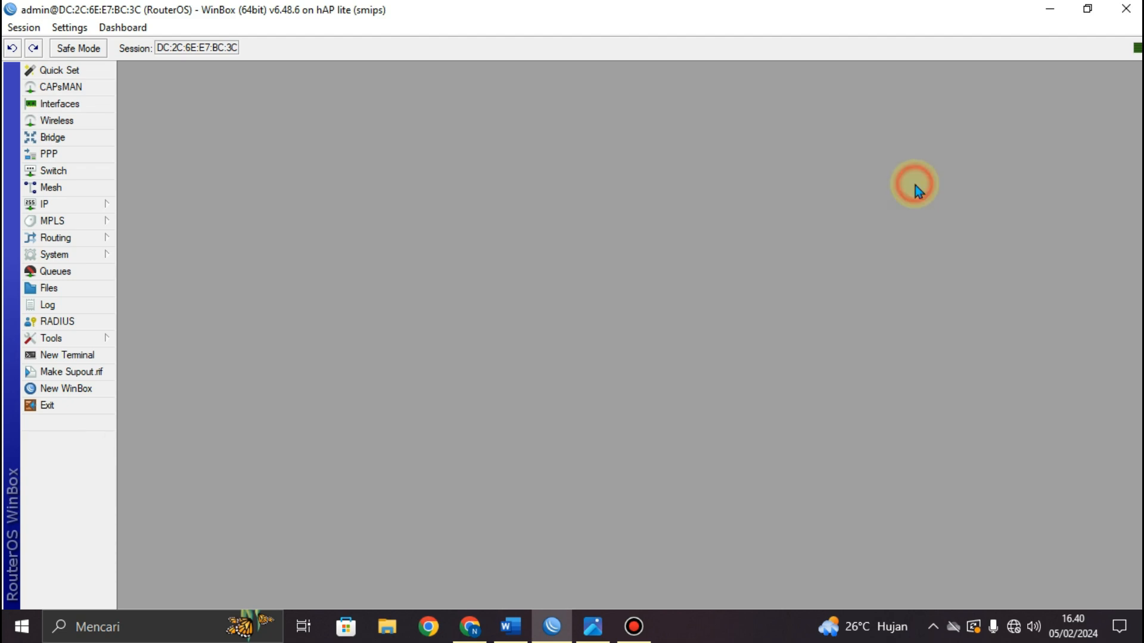
Step: In the Word task sheet, highlight the Hotspot line with the login address in yellow
left_click(504, 630)
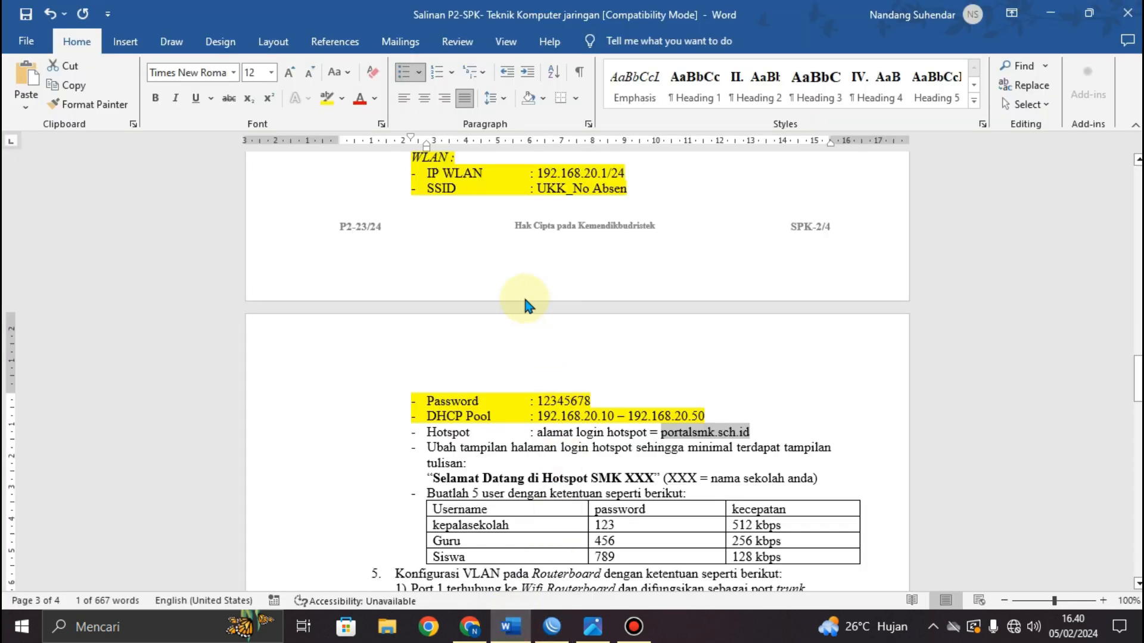
scroll(525, 300, "down", 2)
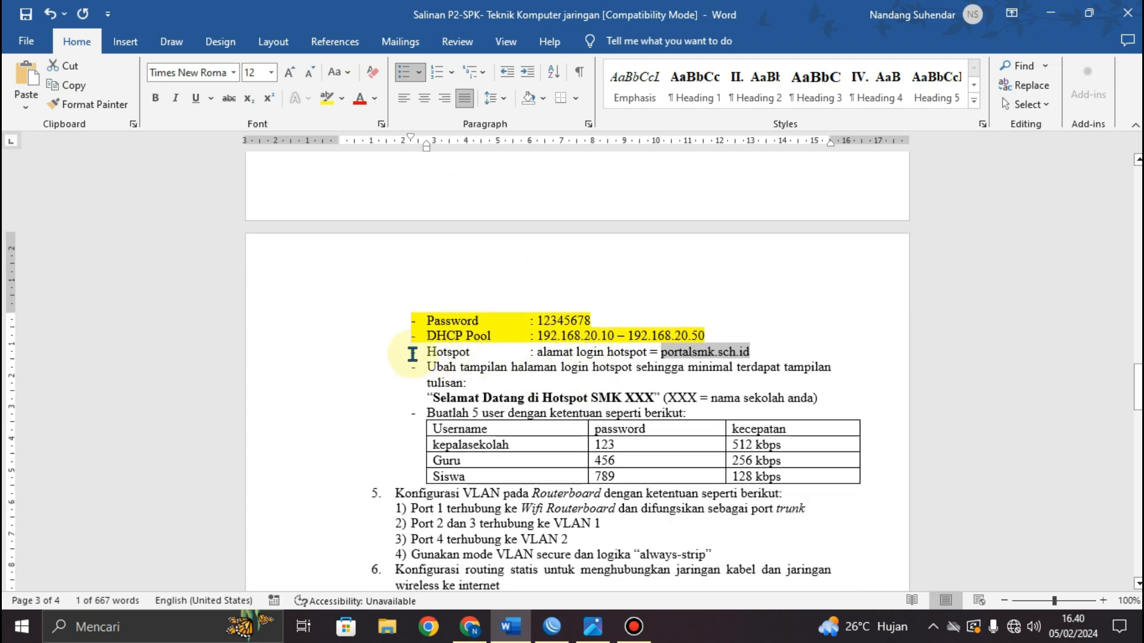
left_click_drag(408, 353, 757, 353)
left_click(326, 97)
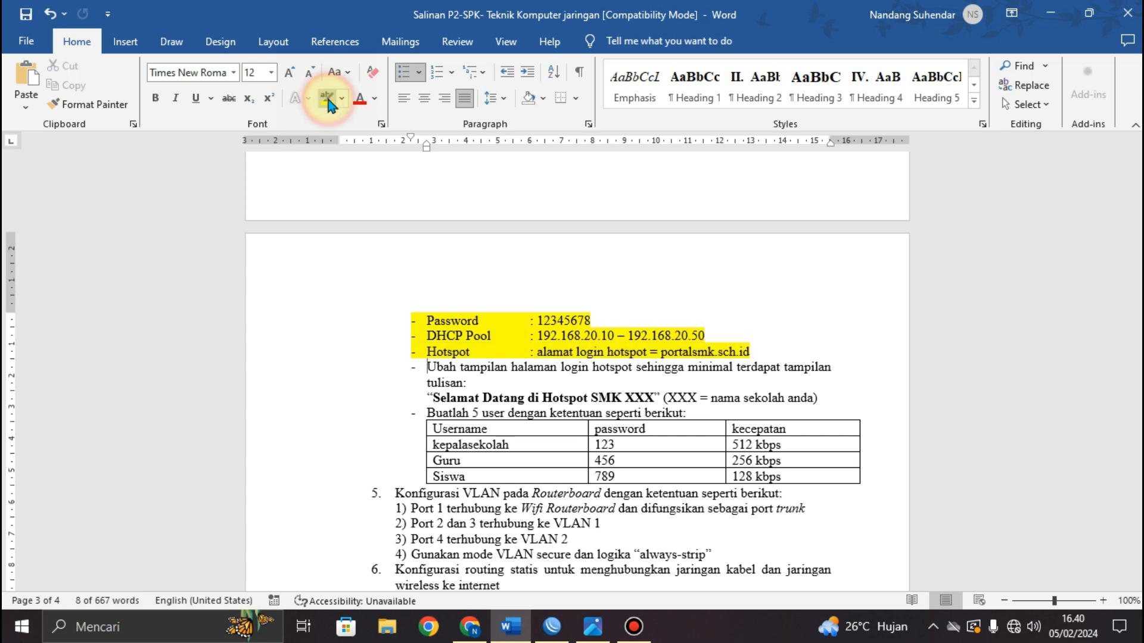
left_click(797, 298)
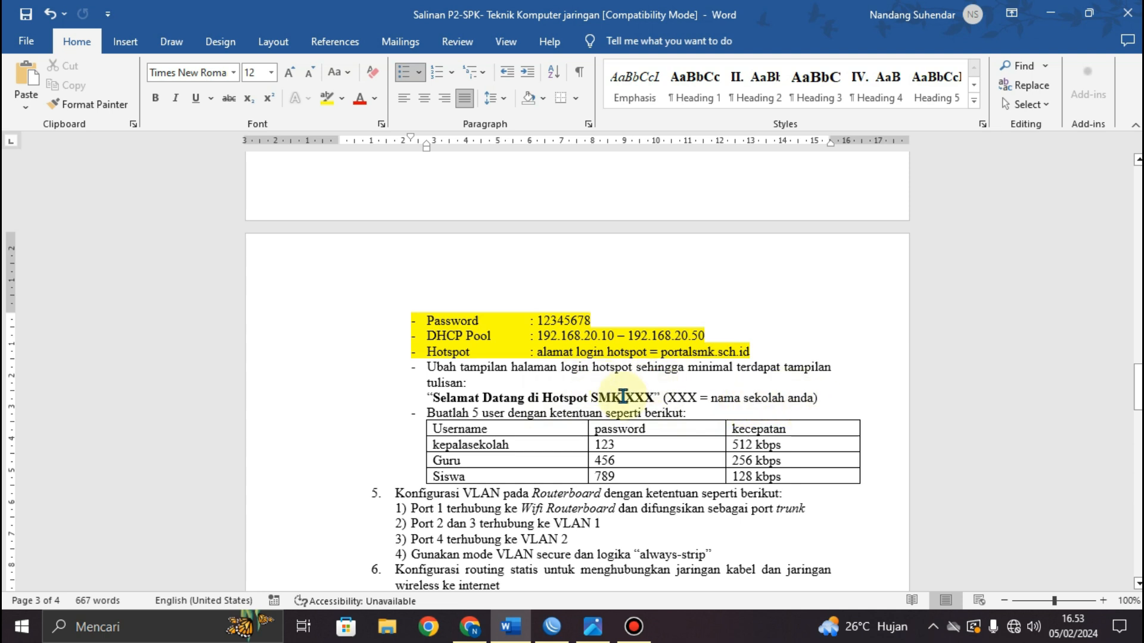
Step: In WinBox, open the router's file list and copy hotspot/login.html to the Windows desktop
left_click(551, 626)
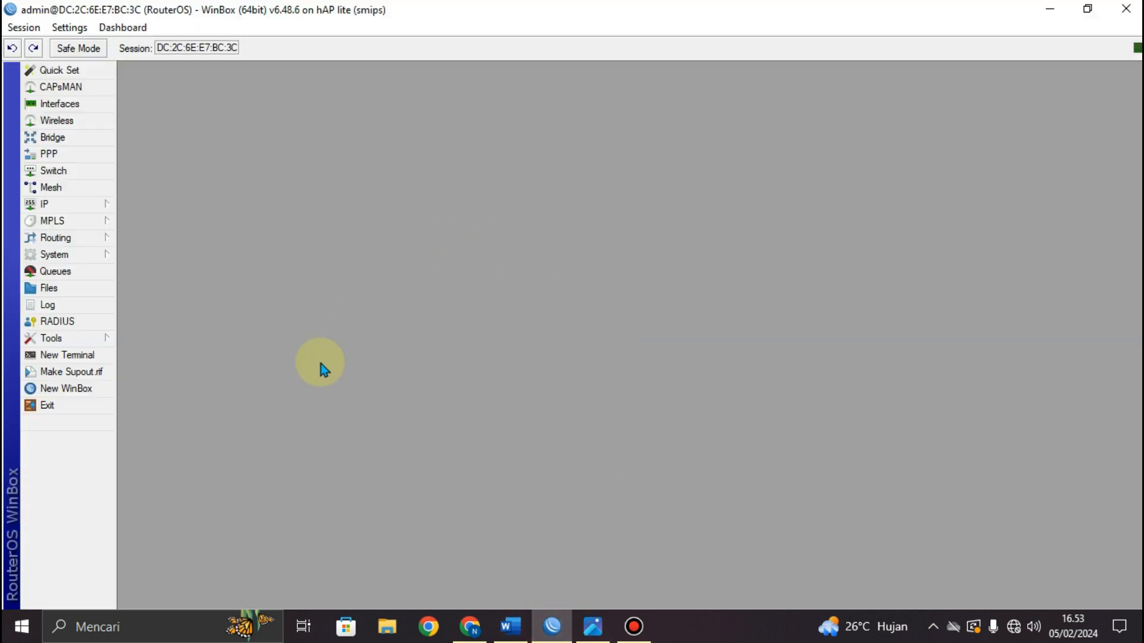
left_click(72, 288)
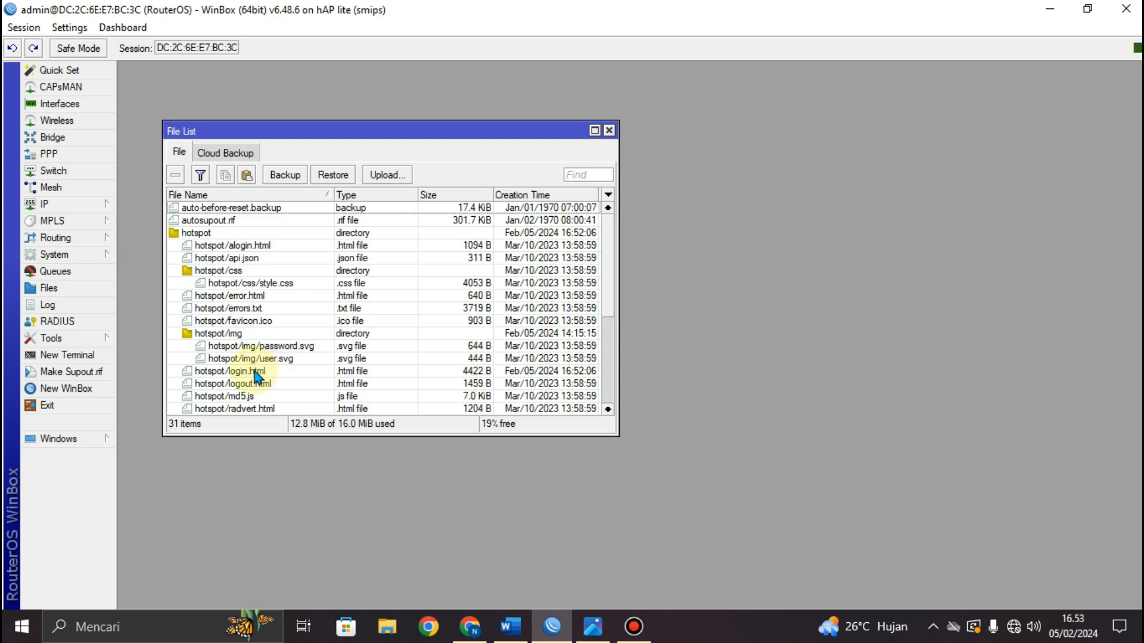
left_click(1050, 9)
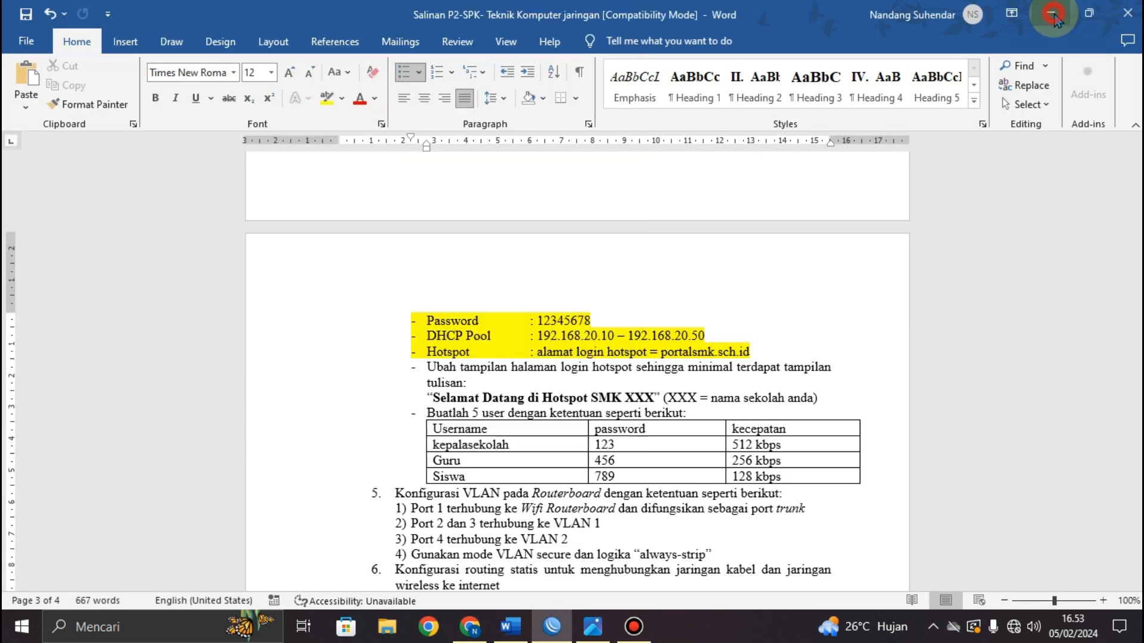
left_click(1052, 13)
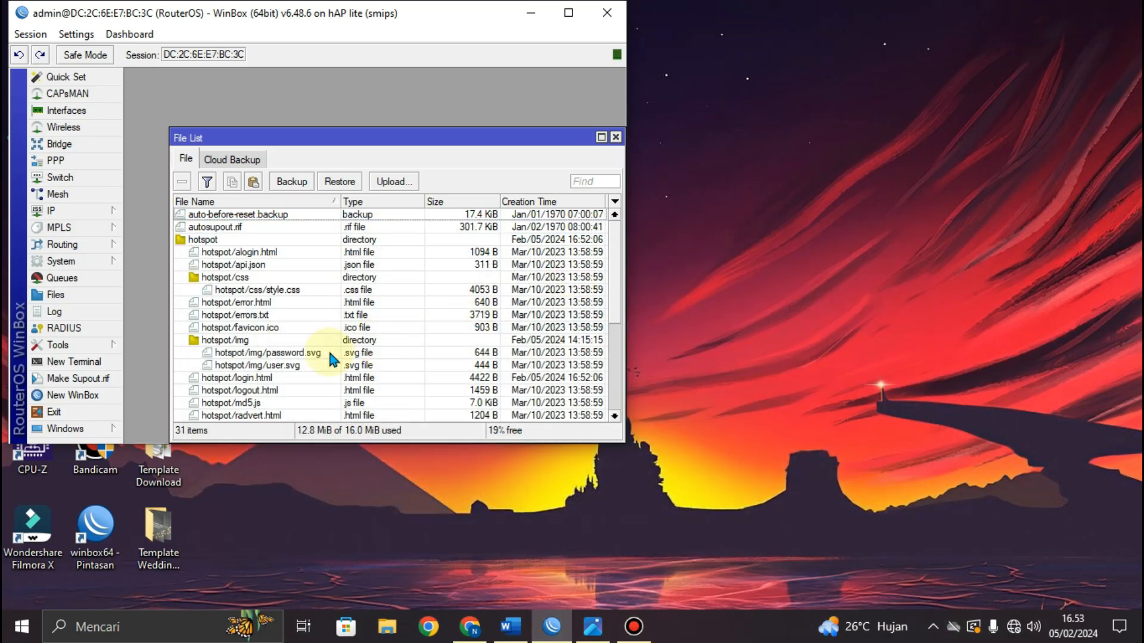
left_click(234, 379)
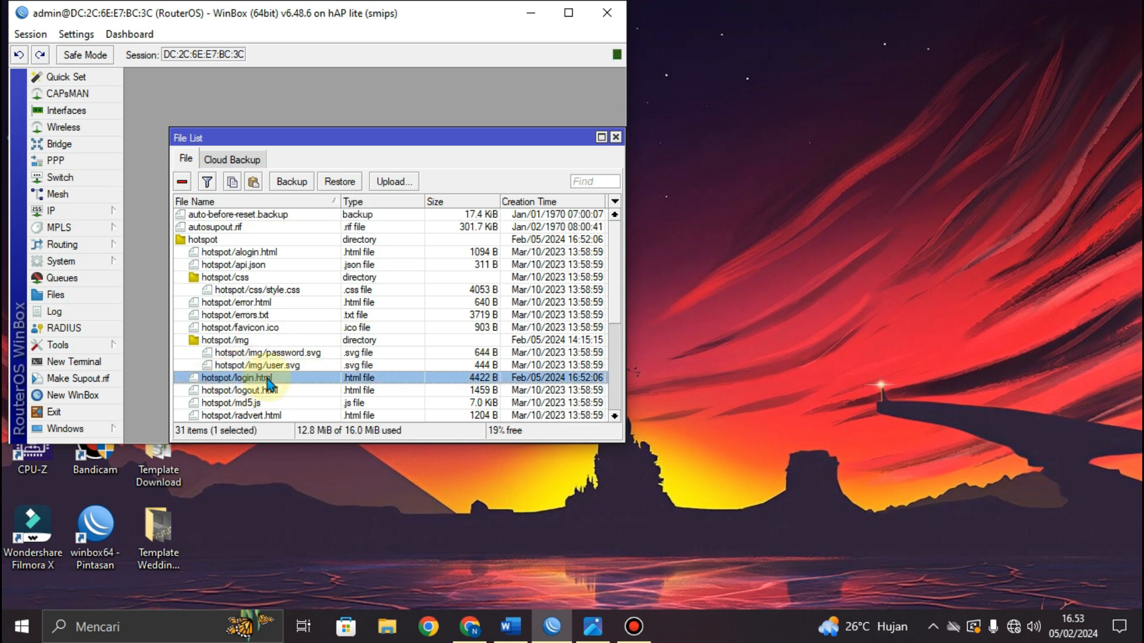
left_click_drag(256, 383, 860, 184)
Step: Open the desktop copy of login.html in the browser and check the welcome text required by the Word task sheet
double_click(860, 112)
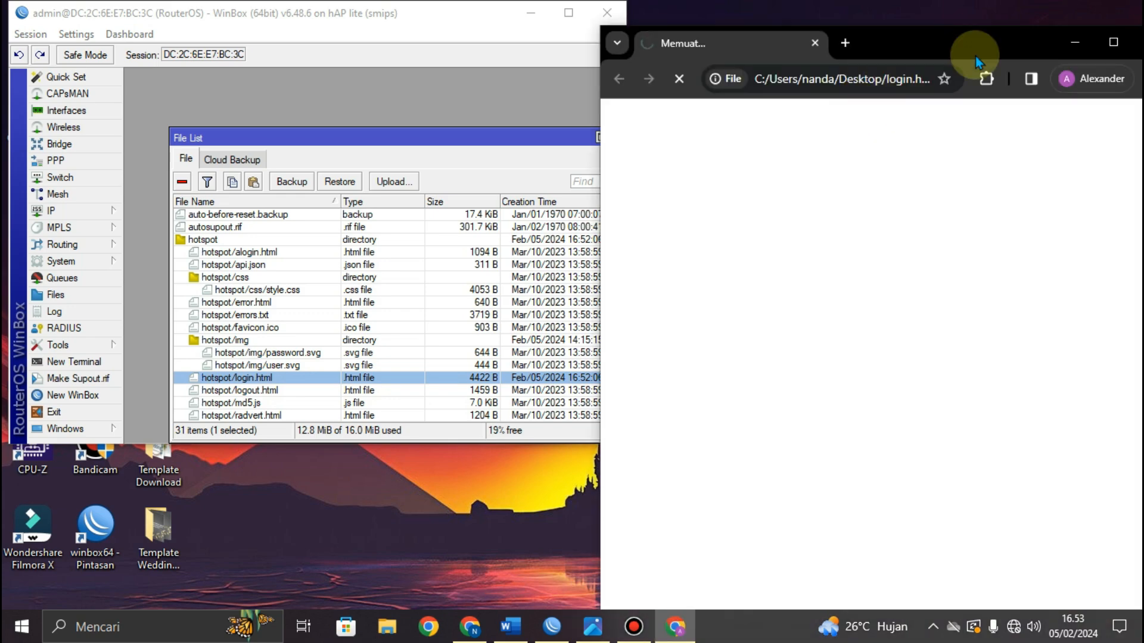
left_click_drag(960, 48, 897, 24)
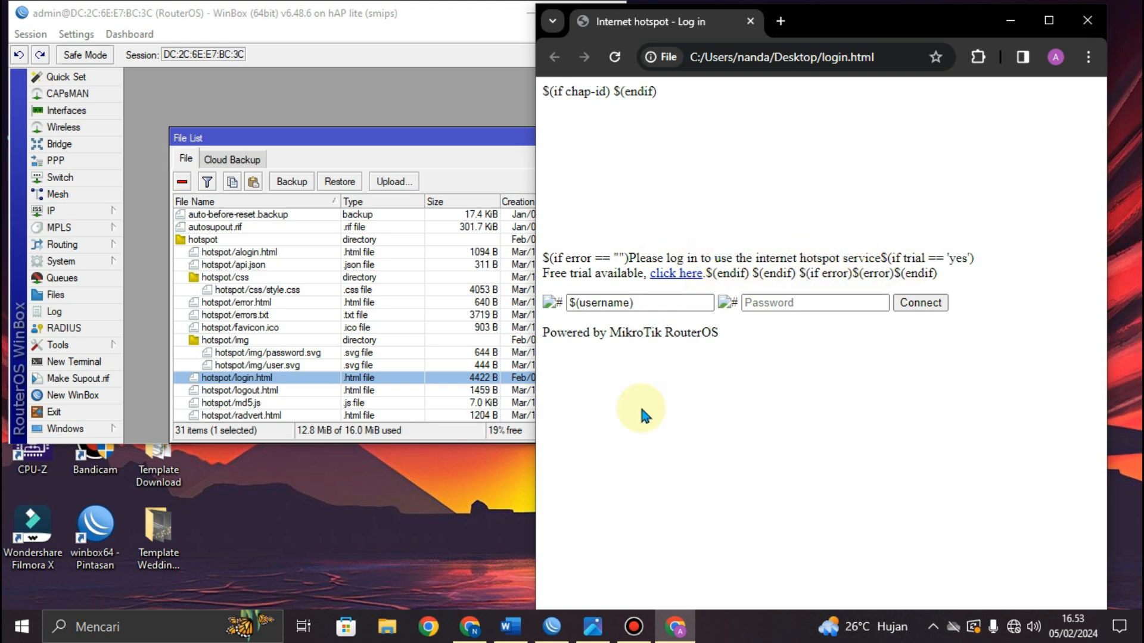
left_click(511, 627)
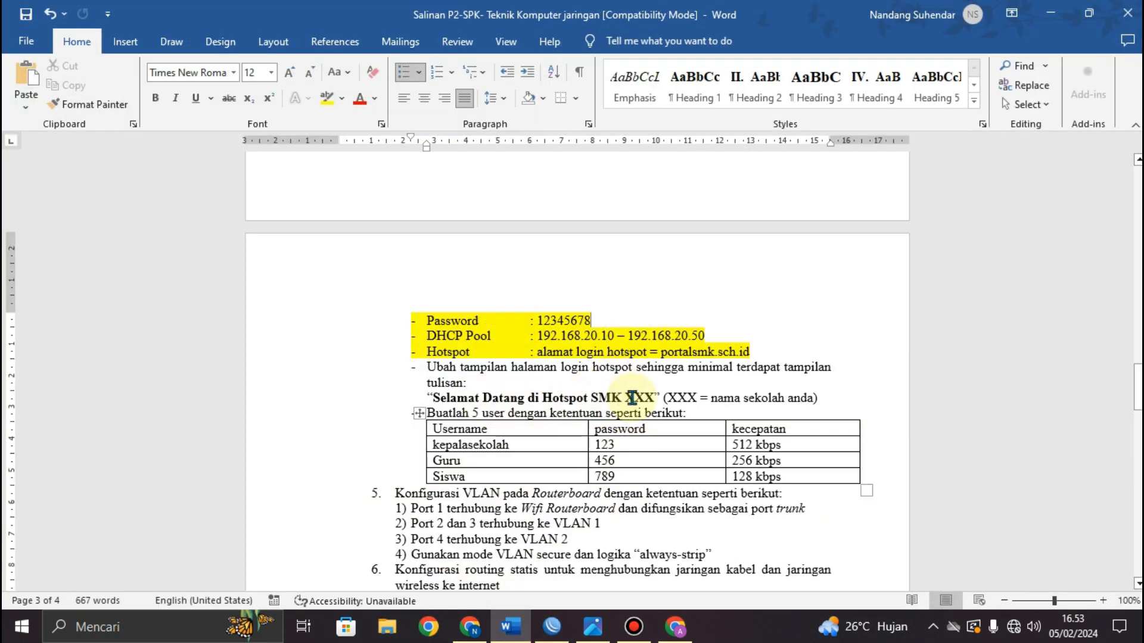
Step: Hide the Word task sheet and bring WinBox's file list back in front of the login page
left_click(553, 630)
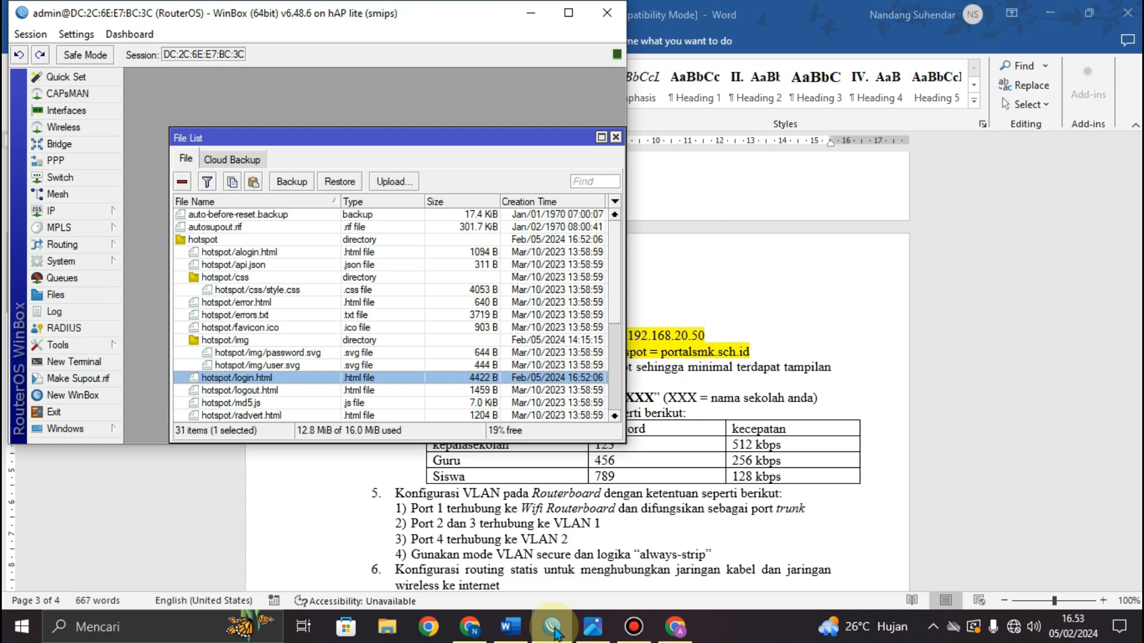
left_click(553, 630)
left_click(510, 627)
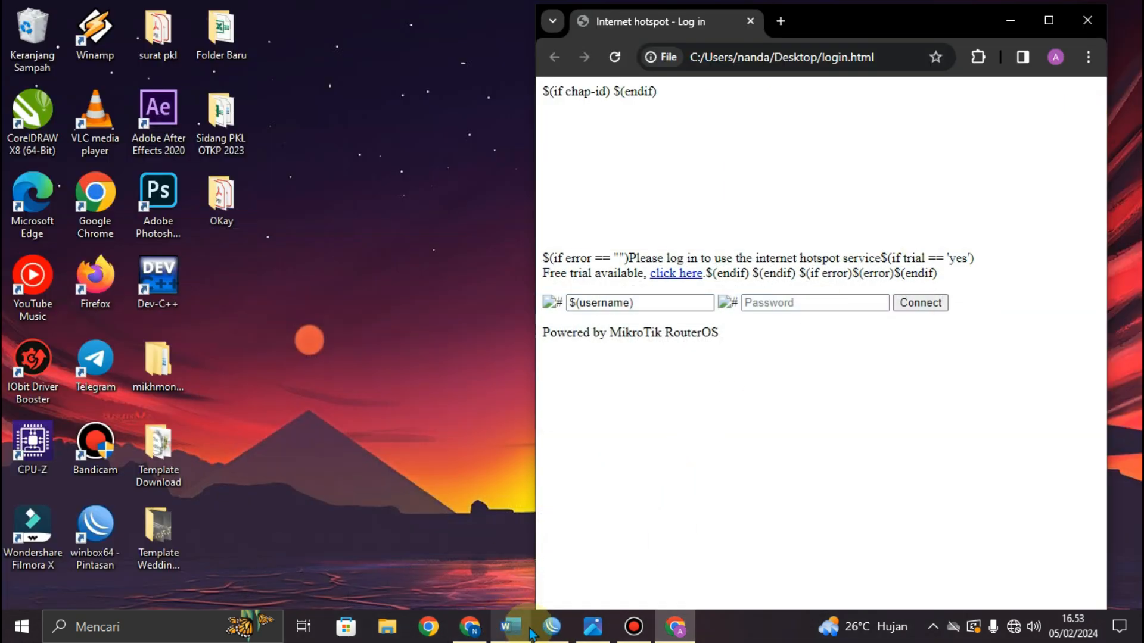
left_click(552, 627)
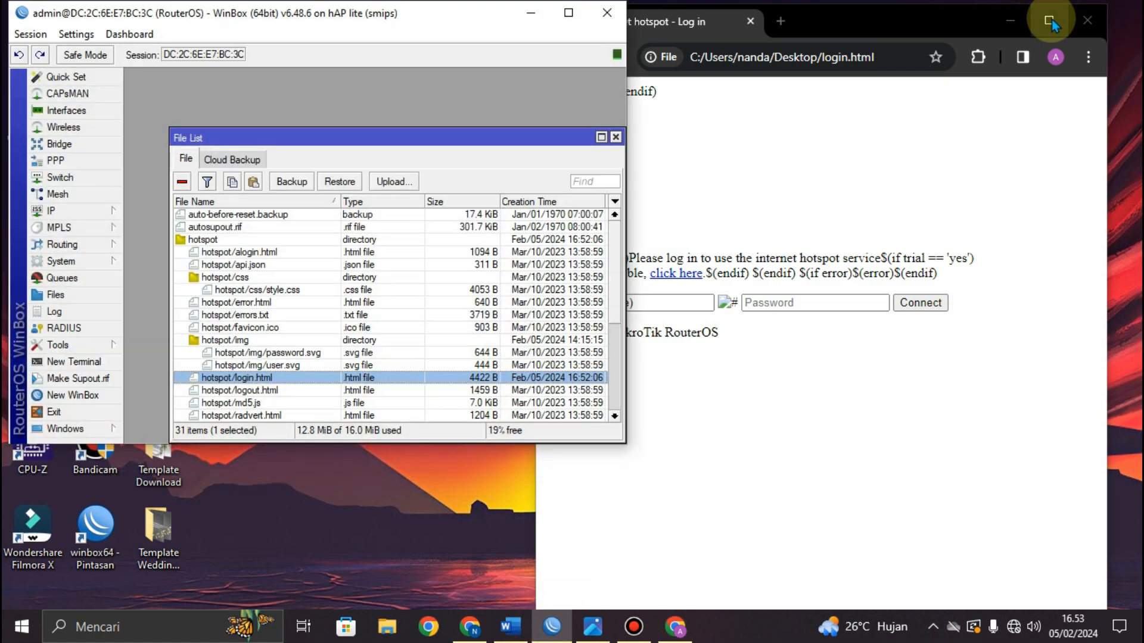
Step: Minimize the browser, open the desktop copy of login.html in Notepad and find the "Please log in to use the internet hotspot service" line
left_click(1013, 21)
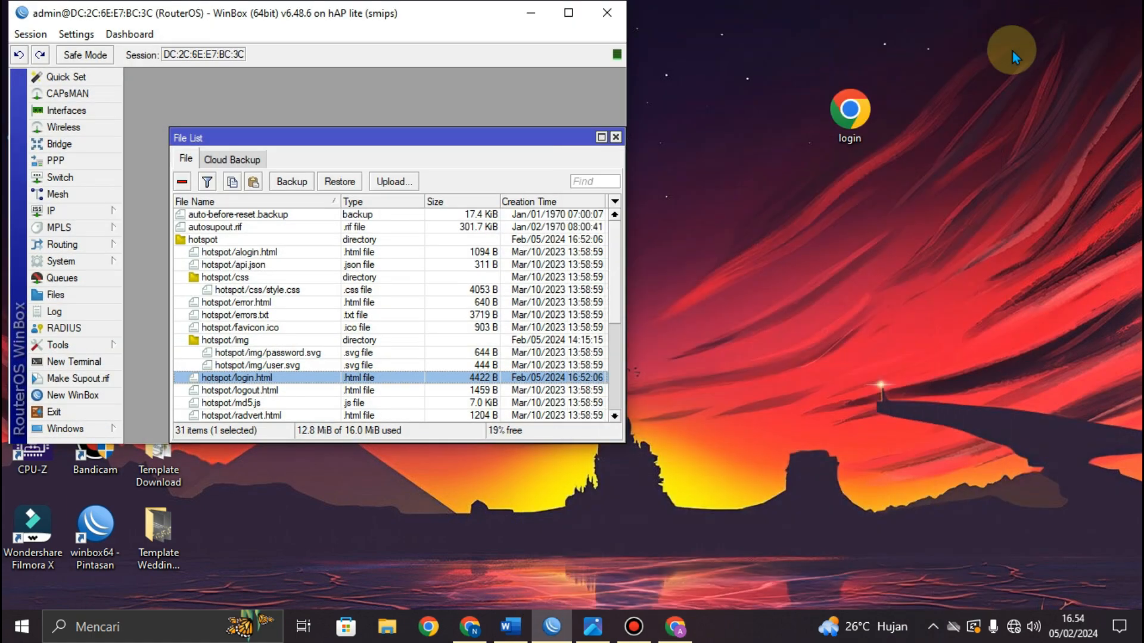
right_click(852, 110)
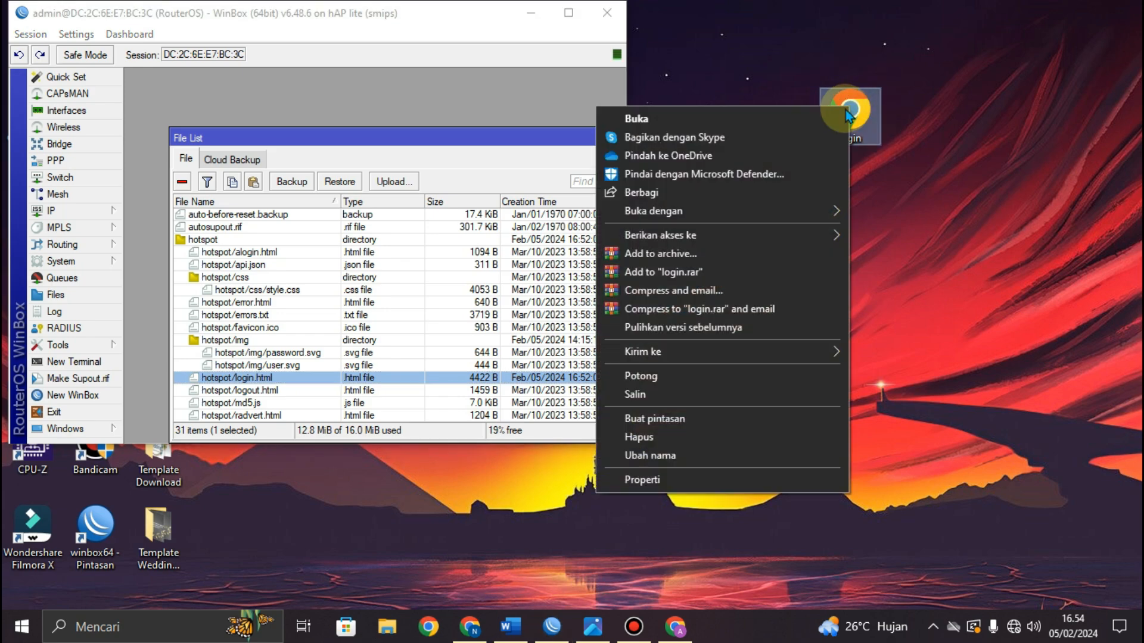
mouse_move(834, 219)
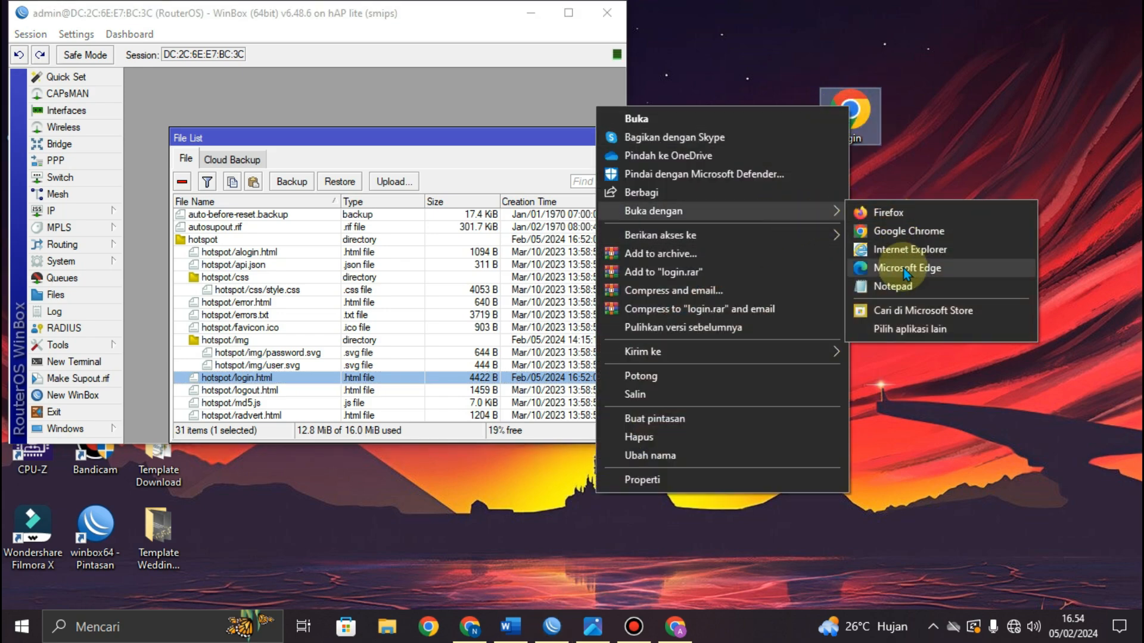
left_click(897, 287)
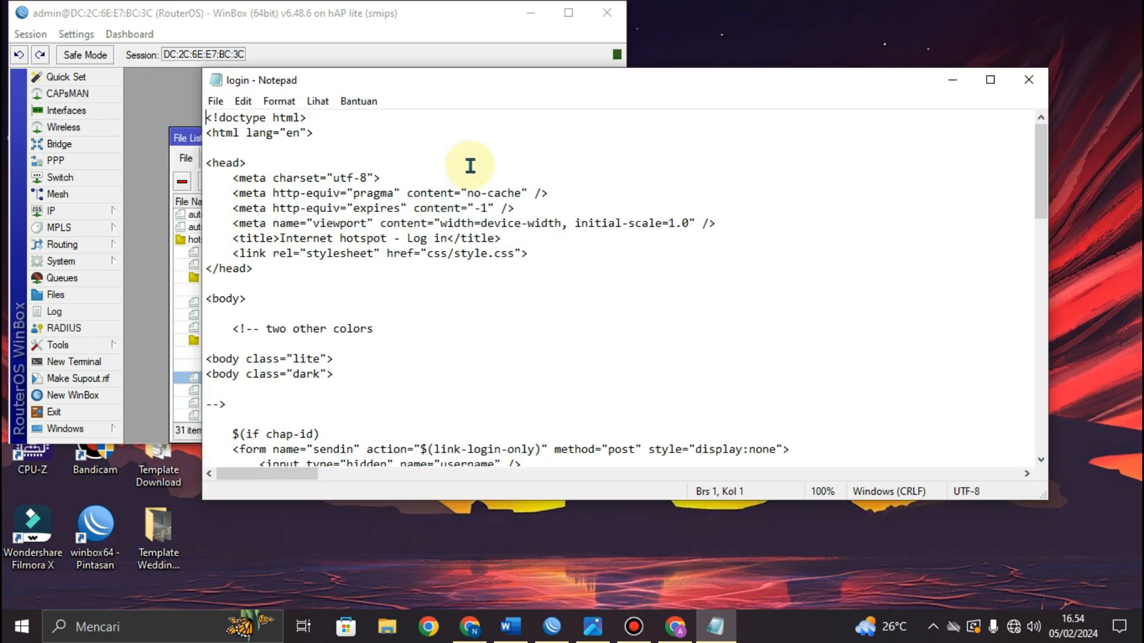
scroll(470, 165, "down", 6)
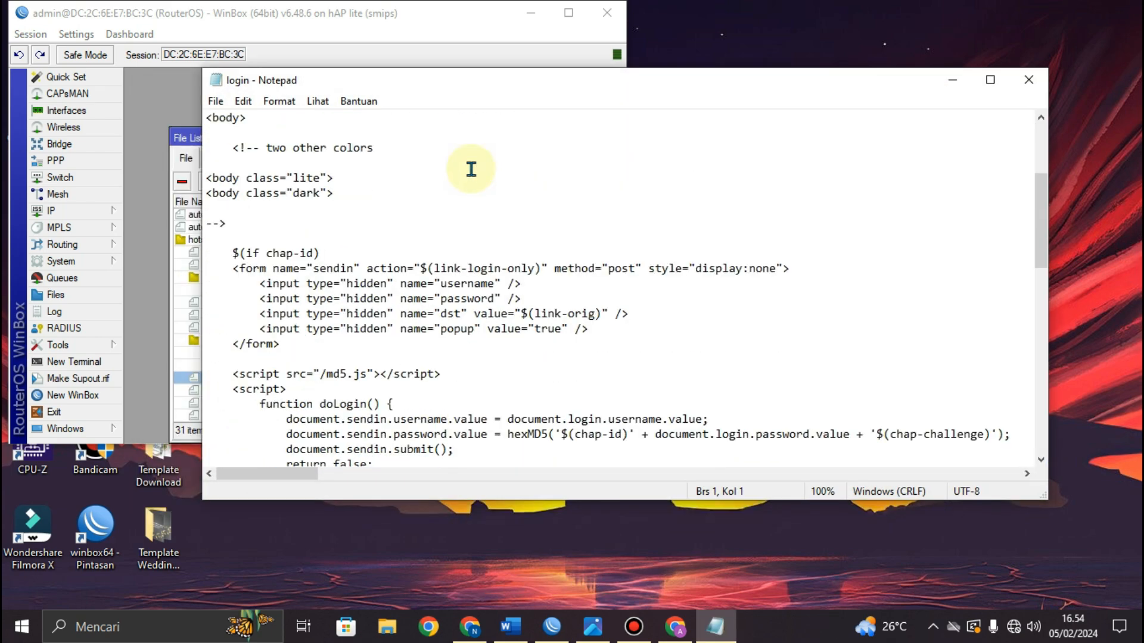
scroll(471, 173, "down", 8)
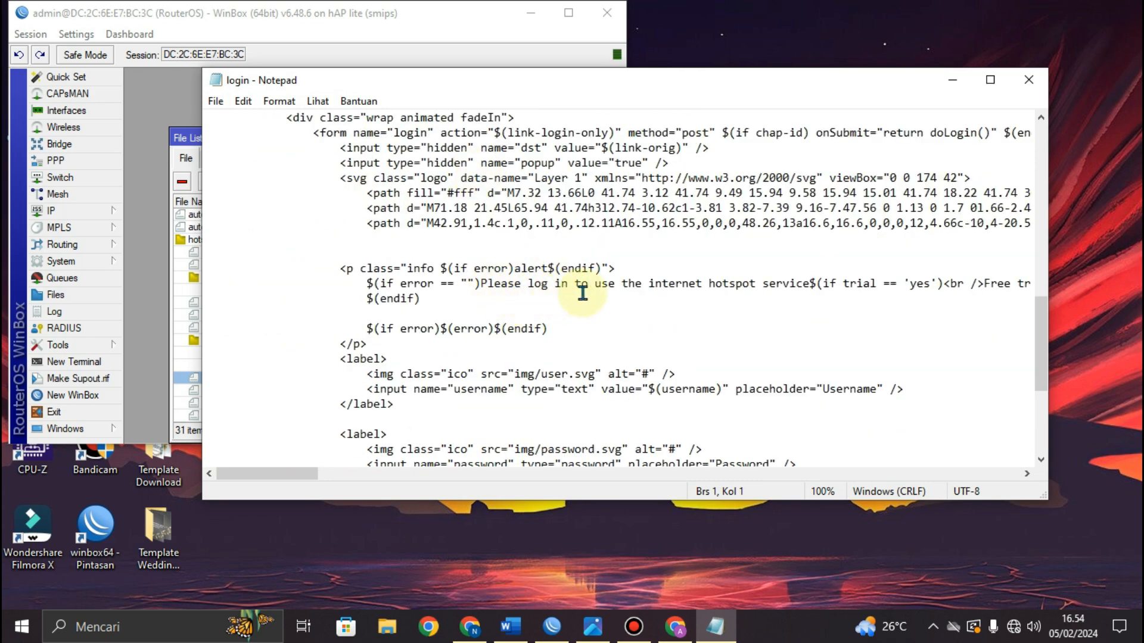
left_click(805, 286)
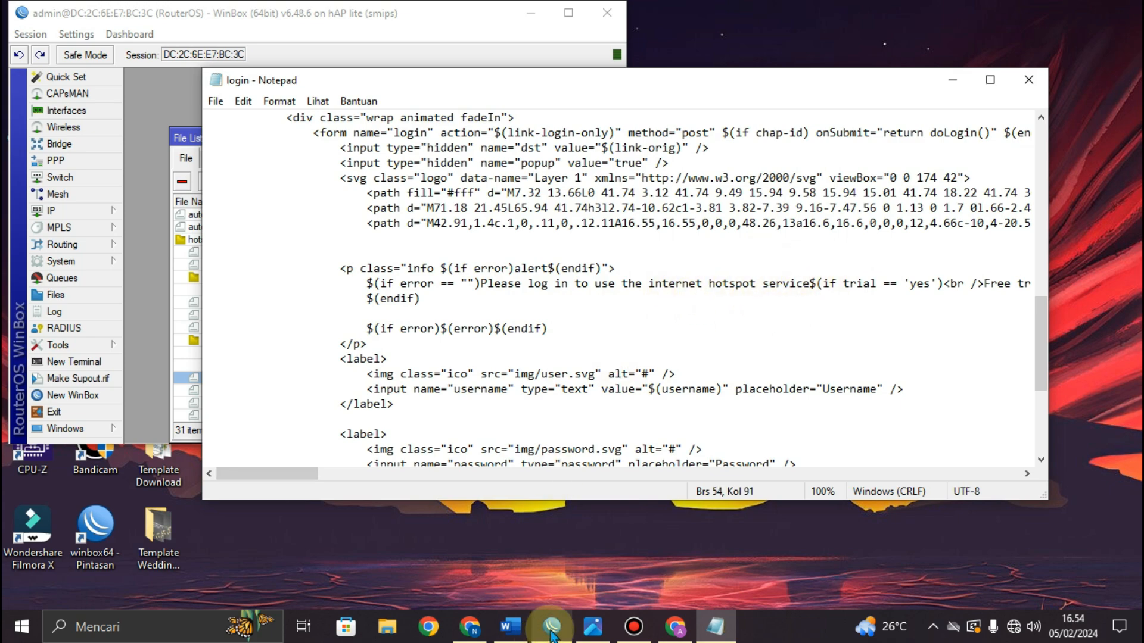
Step: Switch to the Word task sheet and copy the welcome text "Selamat Datang di Hotspot SMK XXX"
left_click(512, 627)
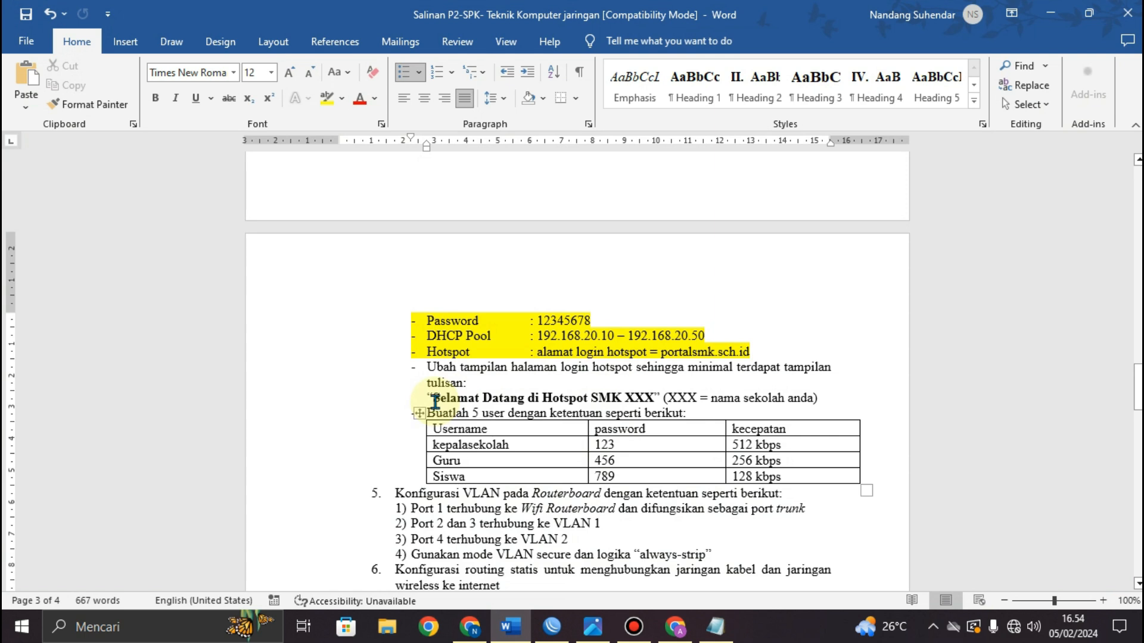
left_click_drag(432, 398, 639, 399)
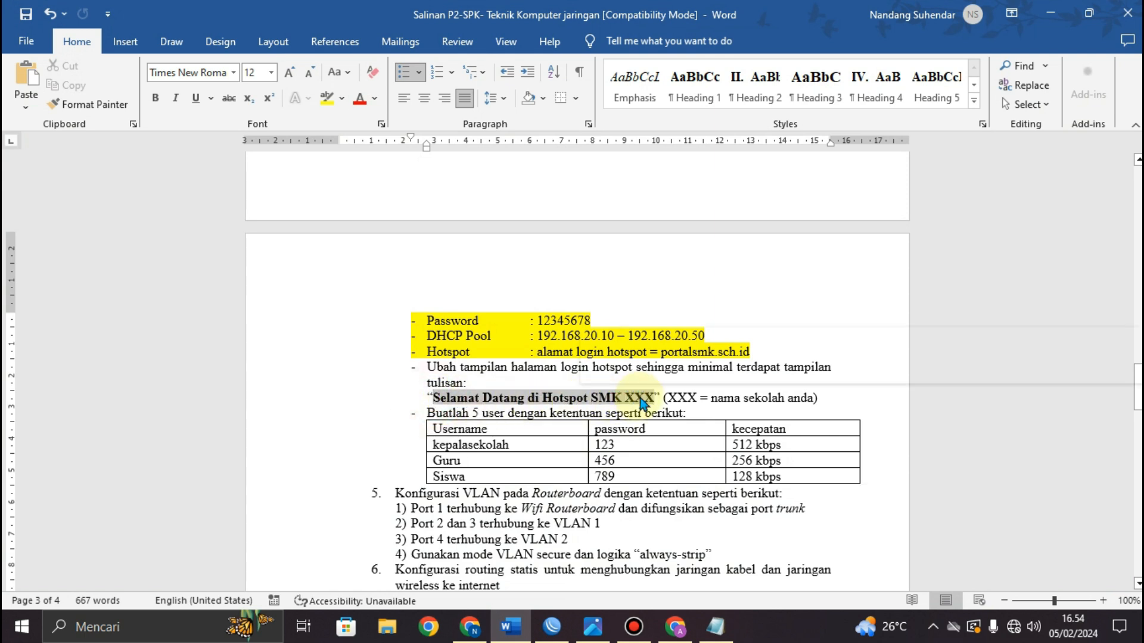
right_click(588, 405)
left_click(626, 182)
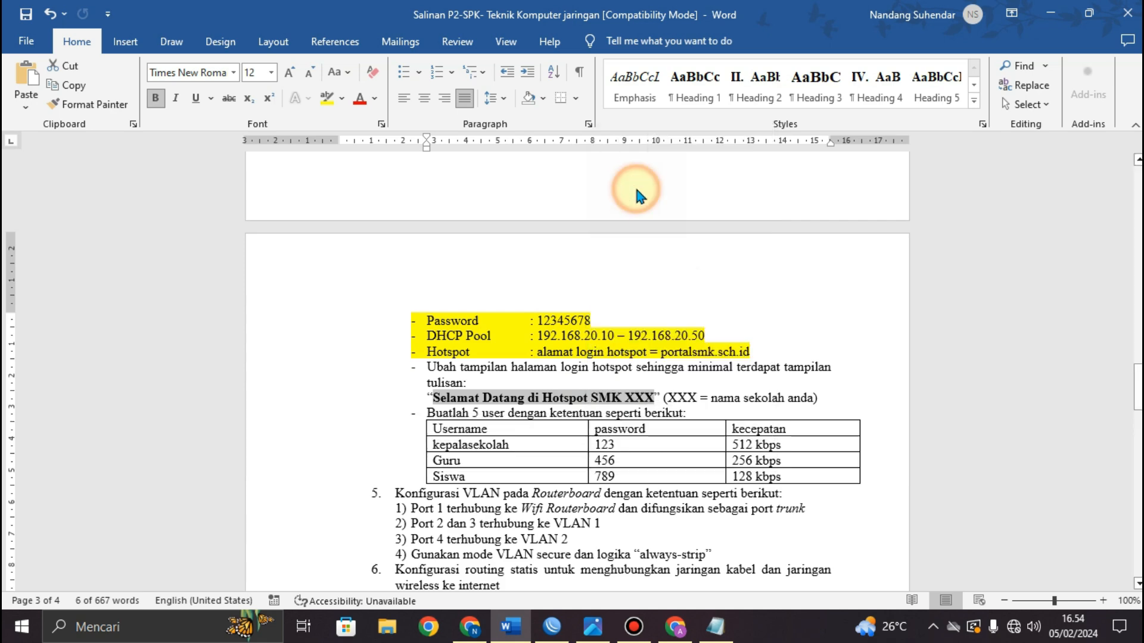
Step: Back in Notepad, replace "Please log in to use the internet hotspot service" with the copied welcome text
left_click(554, 625)
left_click(554, 627)
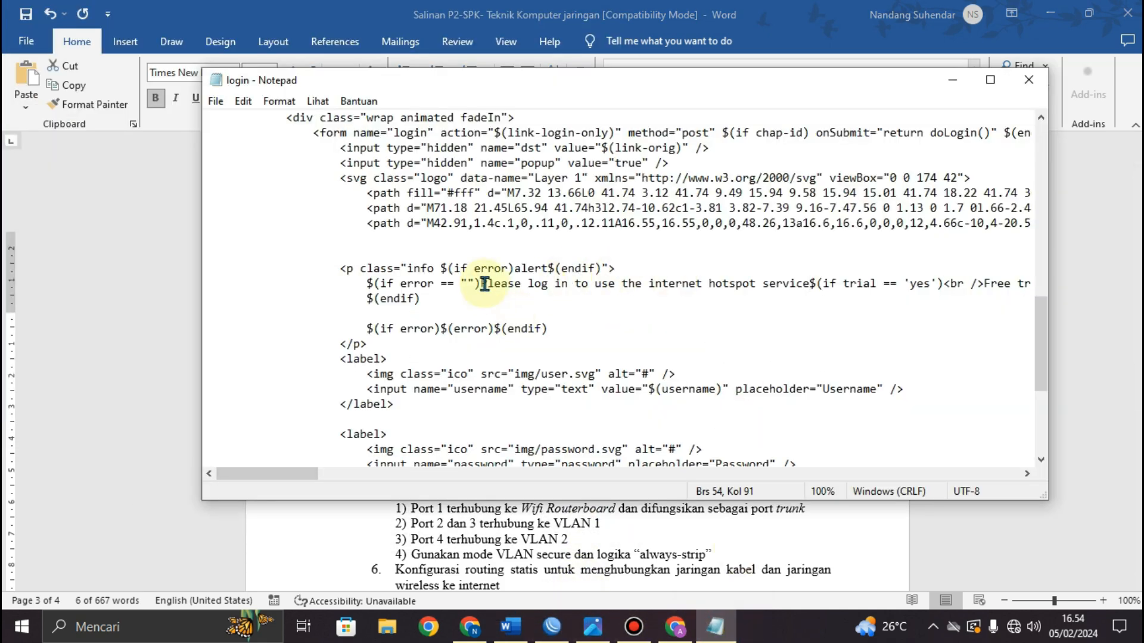
left_click_drag(481, 283, 798, 285)
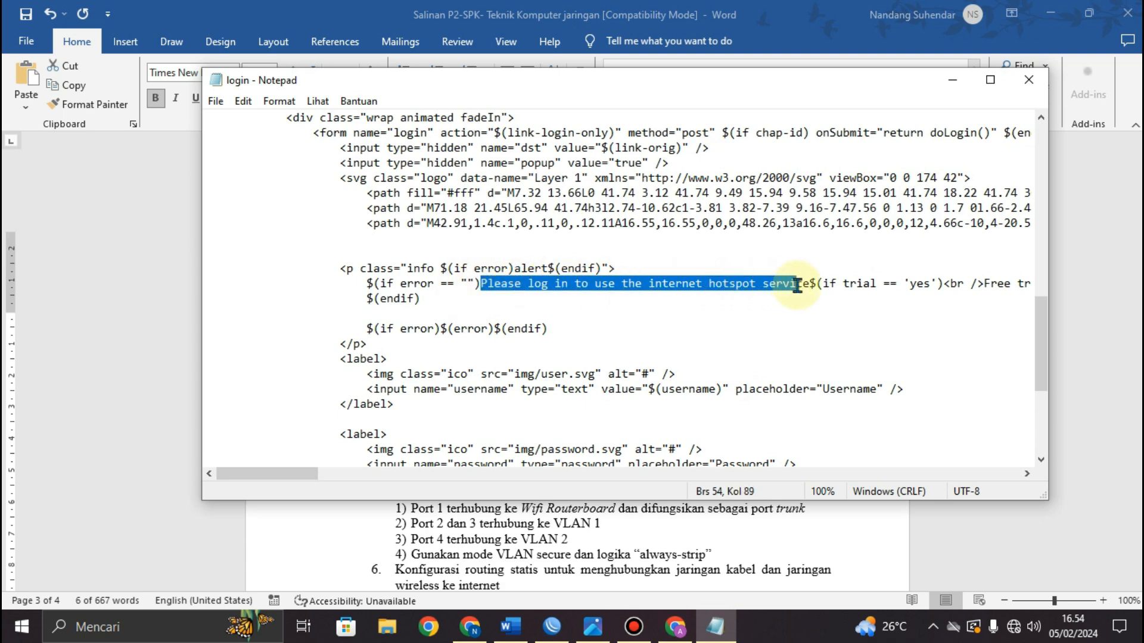
right_click(572, 284)
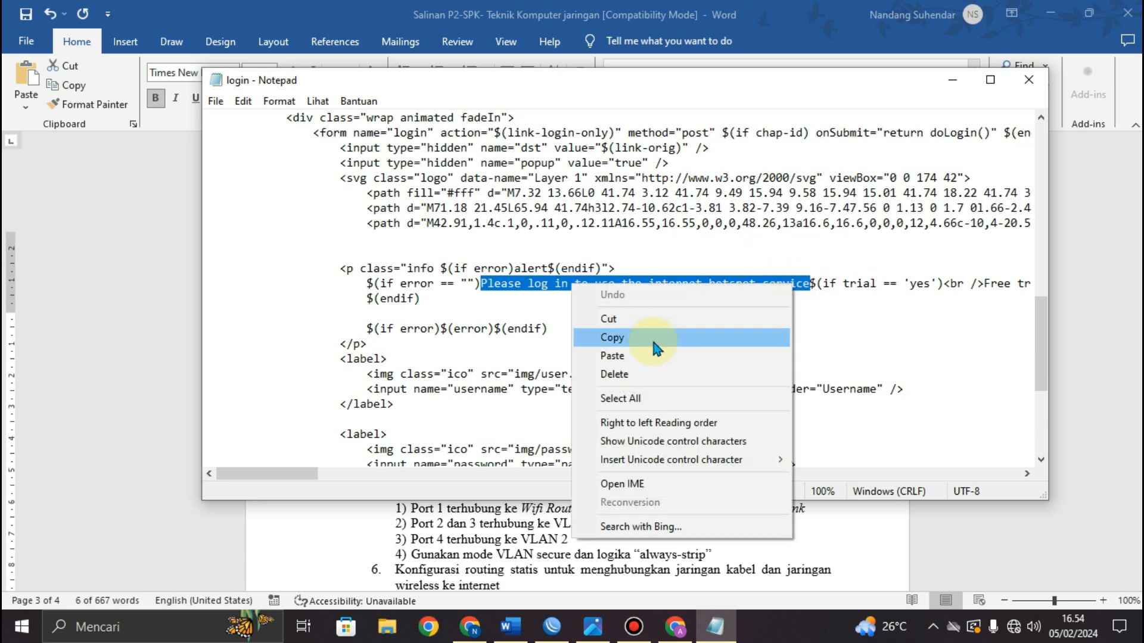
left_click(649, 353)
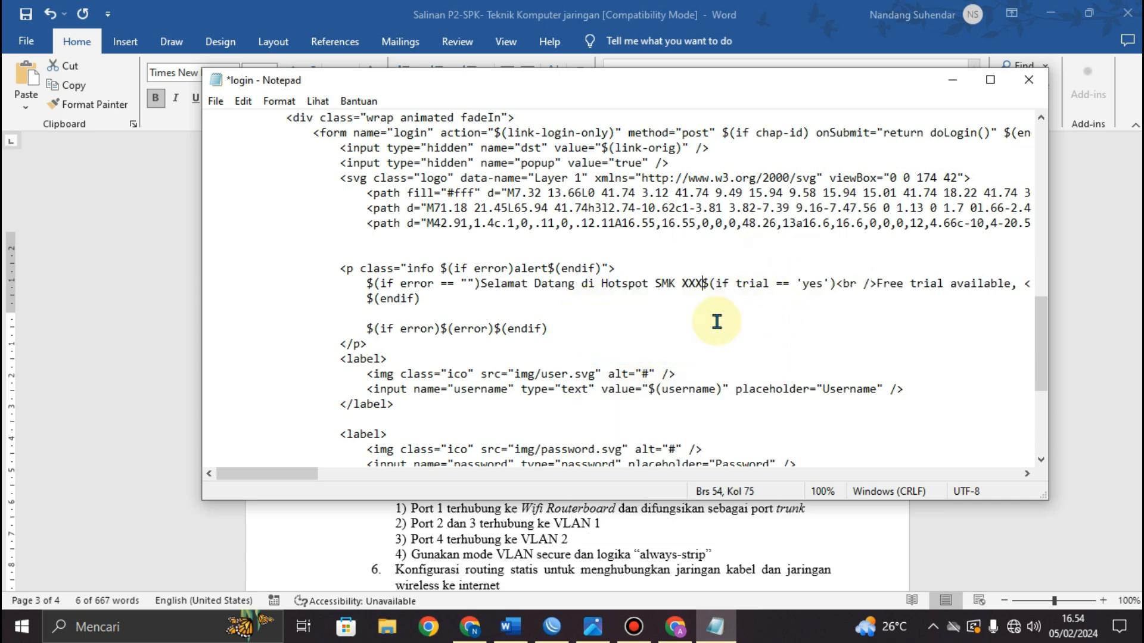
Step: Change the XXX placeholder in the welcome text to HFG, then save login.html and close Notepad
key("BackSpace")
key("BackSpace")
key("BackSpace")
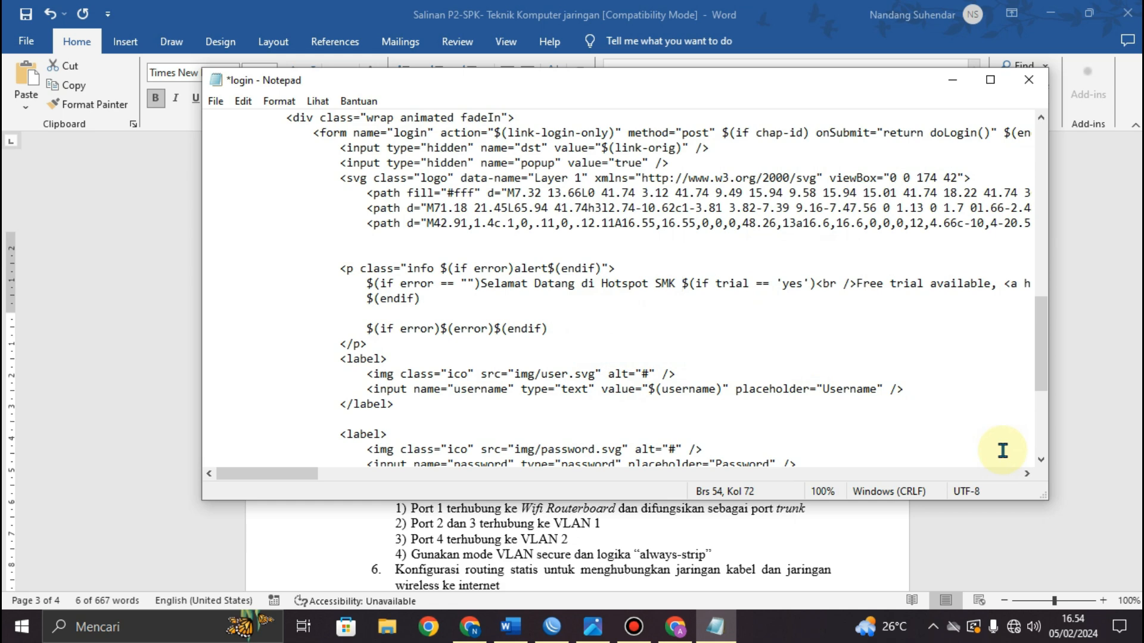
type("HFG")
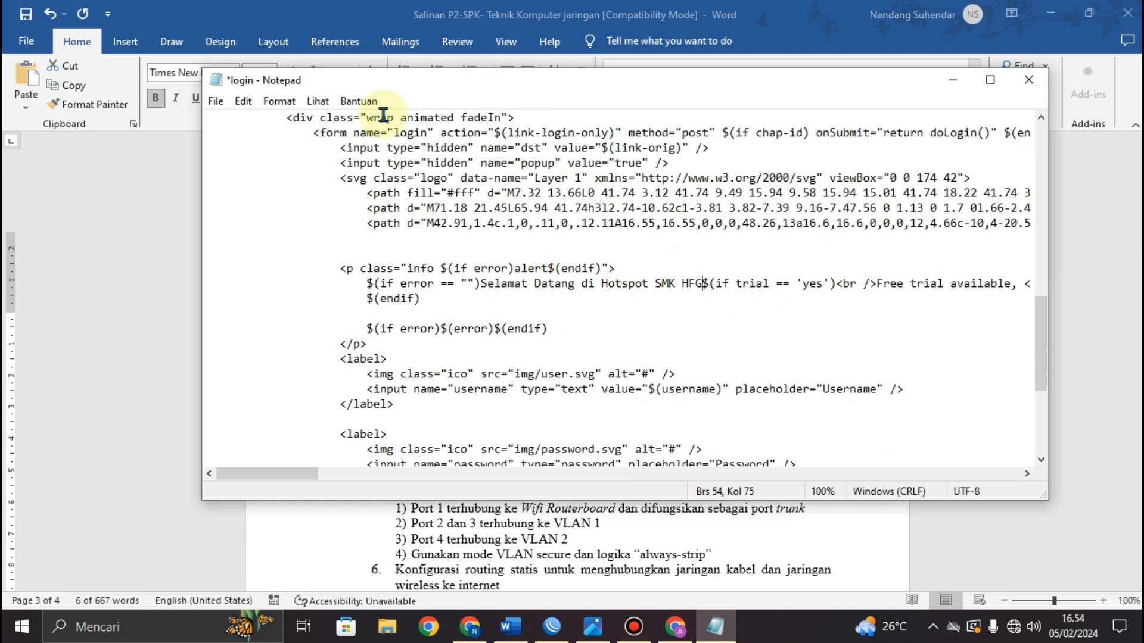
left_click(216, 101)
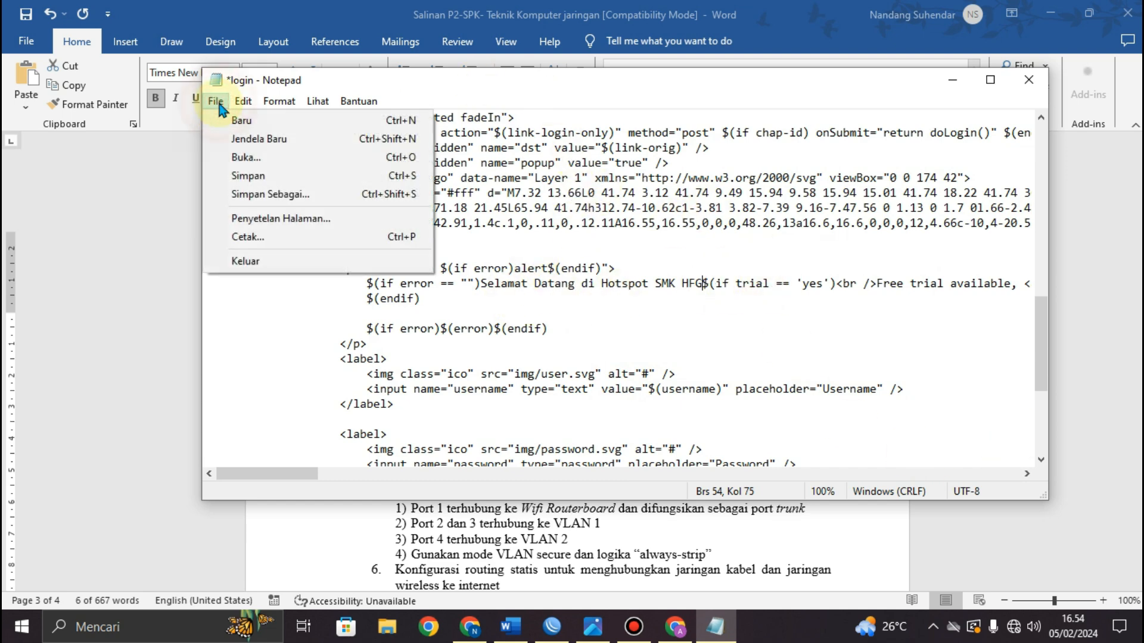
left_click(257, 178)
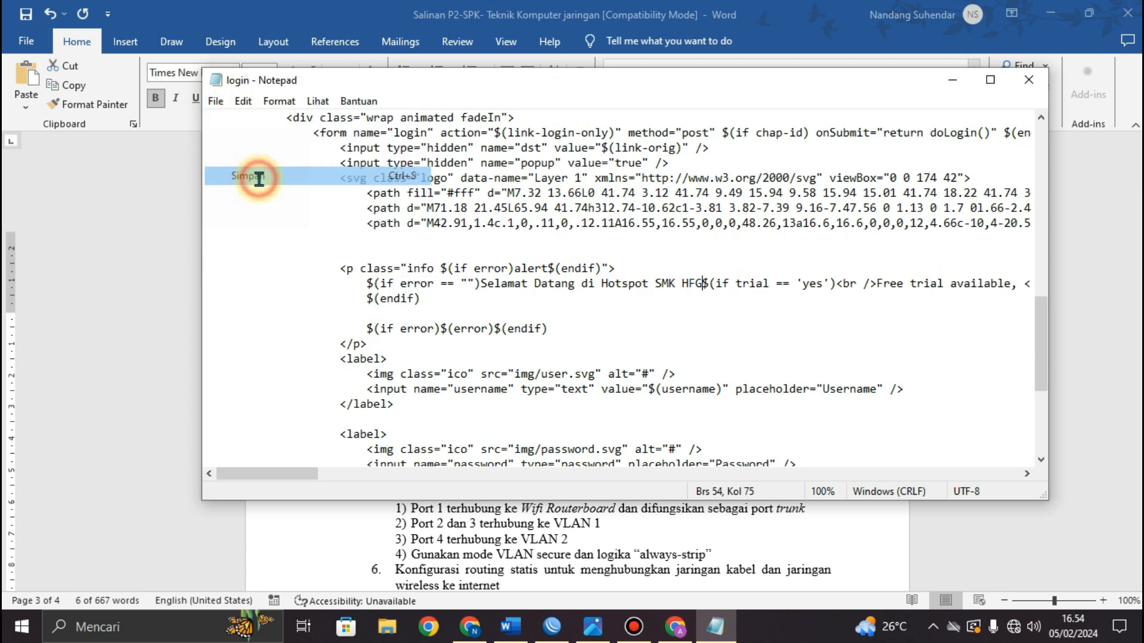
left_click(1028, 83)
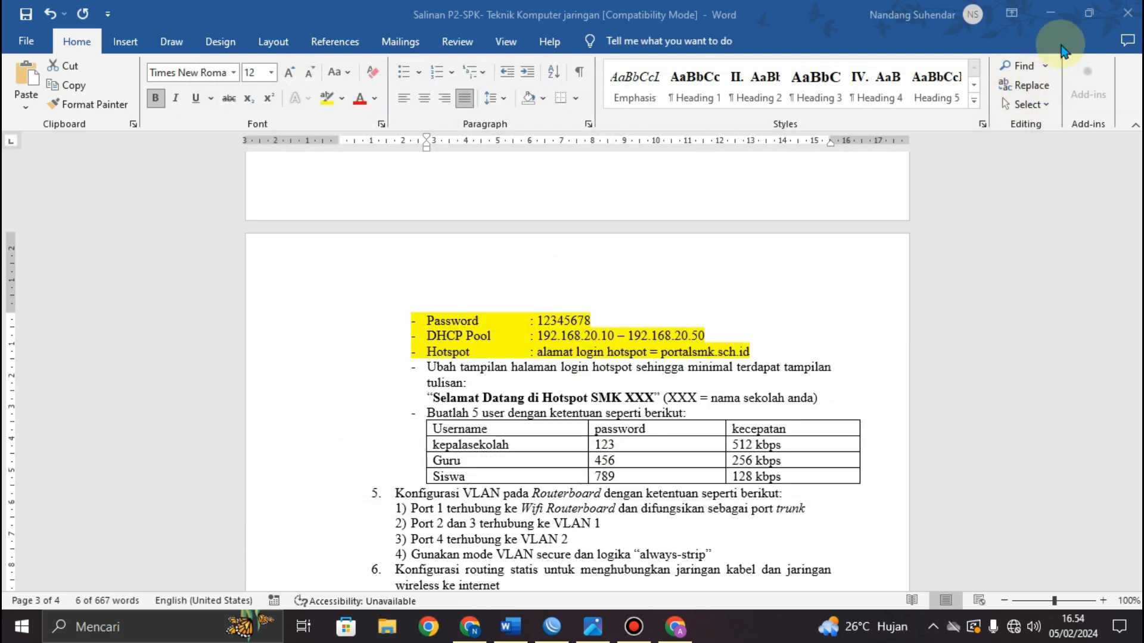
Step: Bring WinBox forward, hide Word, check the welcome text of the desktop login.html in the browser, and close the browser
left_click(552, 627)
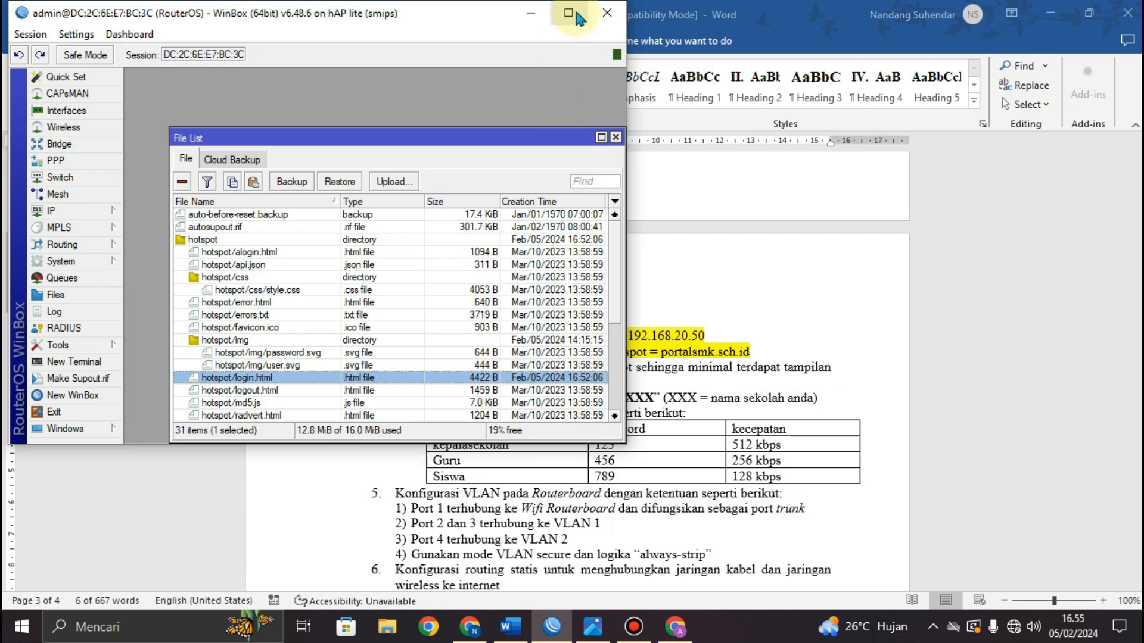
left_click(1050, 13)
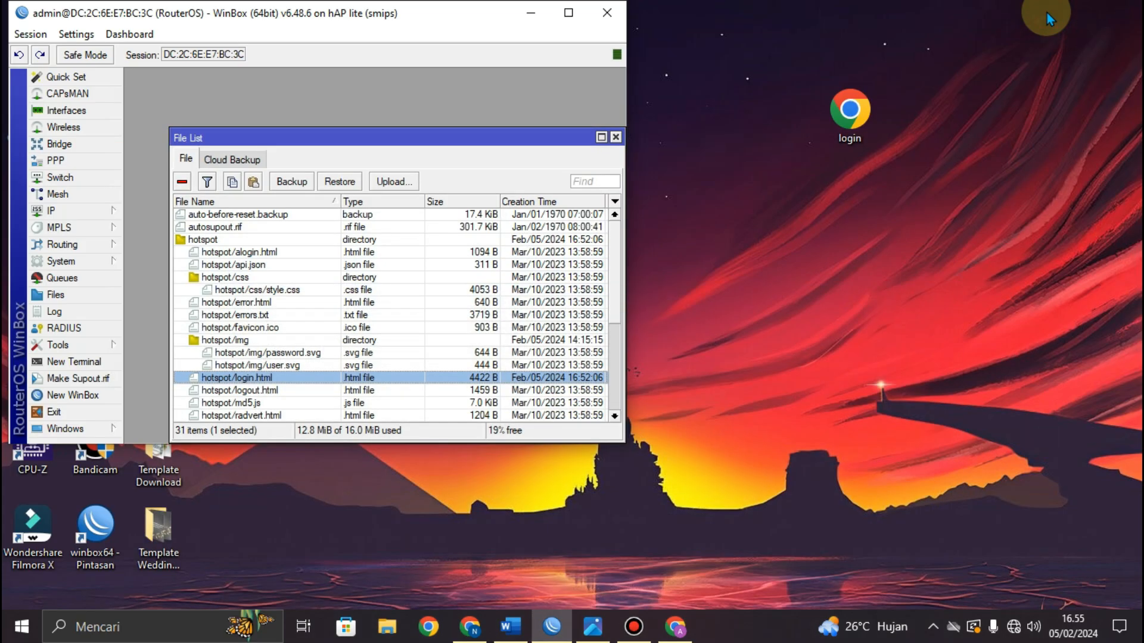
left_click(856, 119)
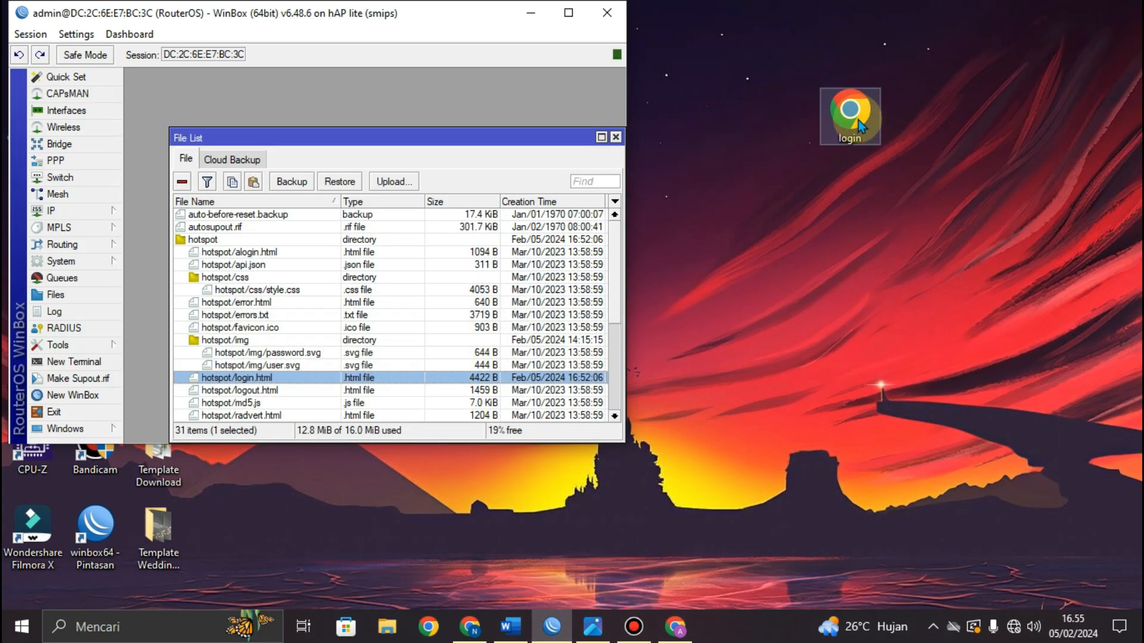
double_click(857, 119)
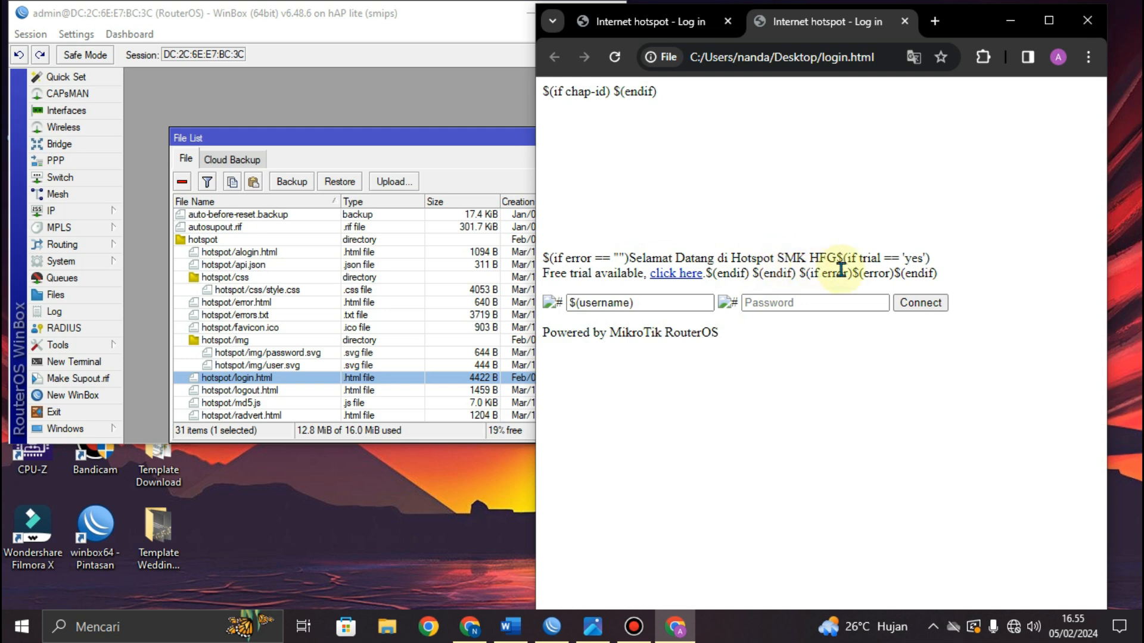
left_click(1088, 22)
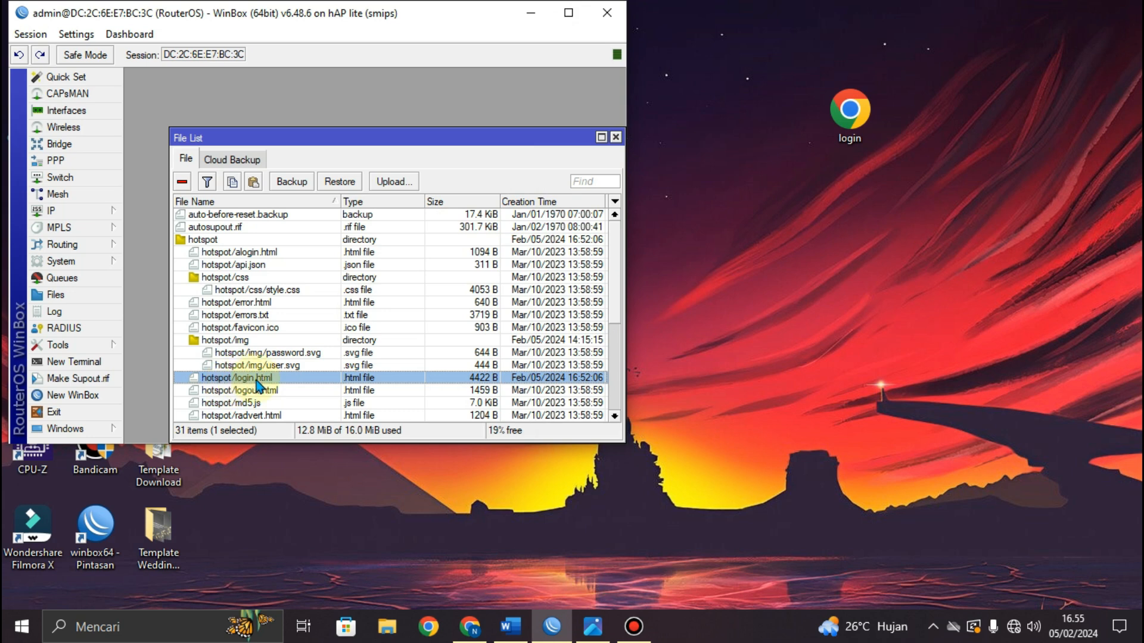
Step: In WinBox, replace the router's hotspot/login.html with the edited desktop copy, placed directly in the hotspot folder, and close the file list
left_click(183, 182)
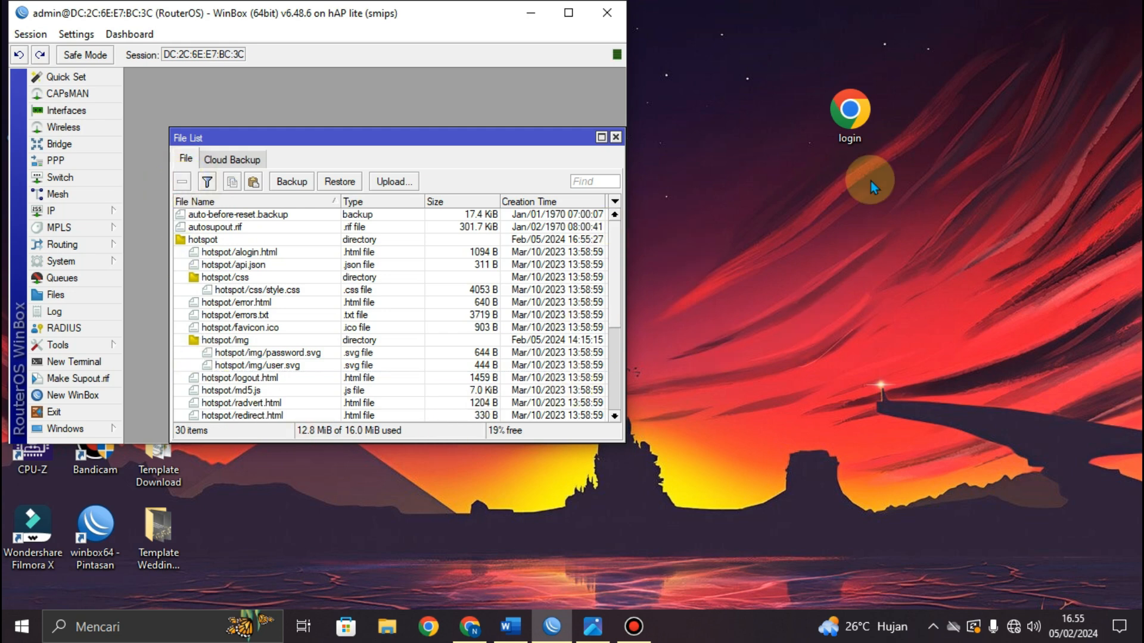
left_click(858, 123)
left_click_drag(858, 122, 347, 373)
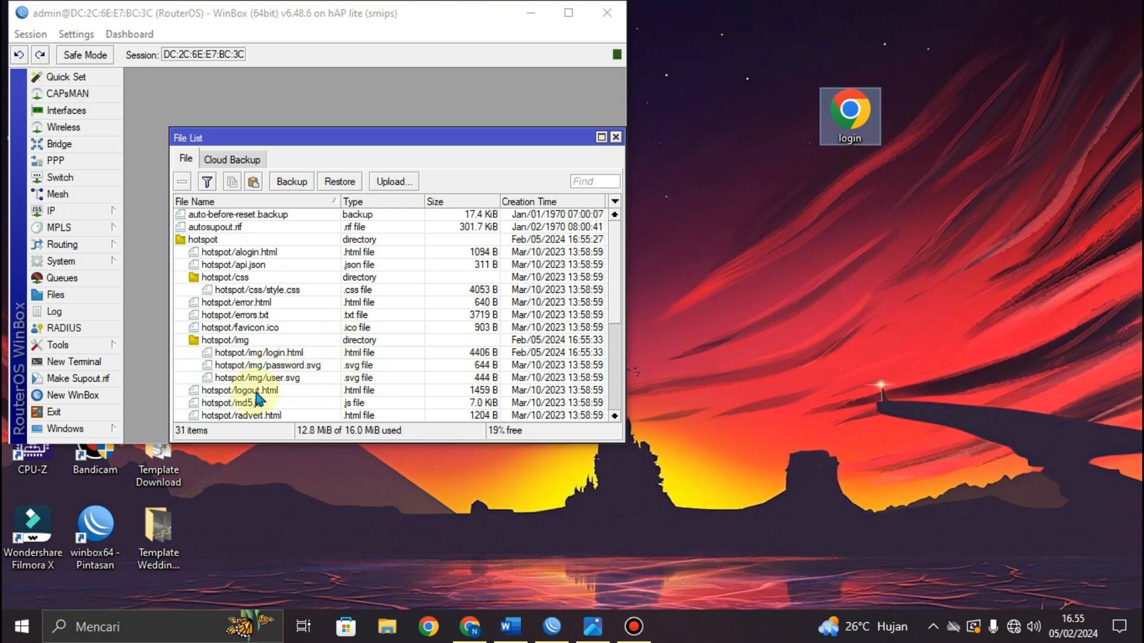
left_click_drag(289, 352, 289, 392)
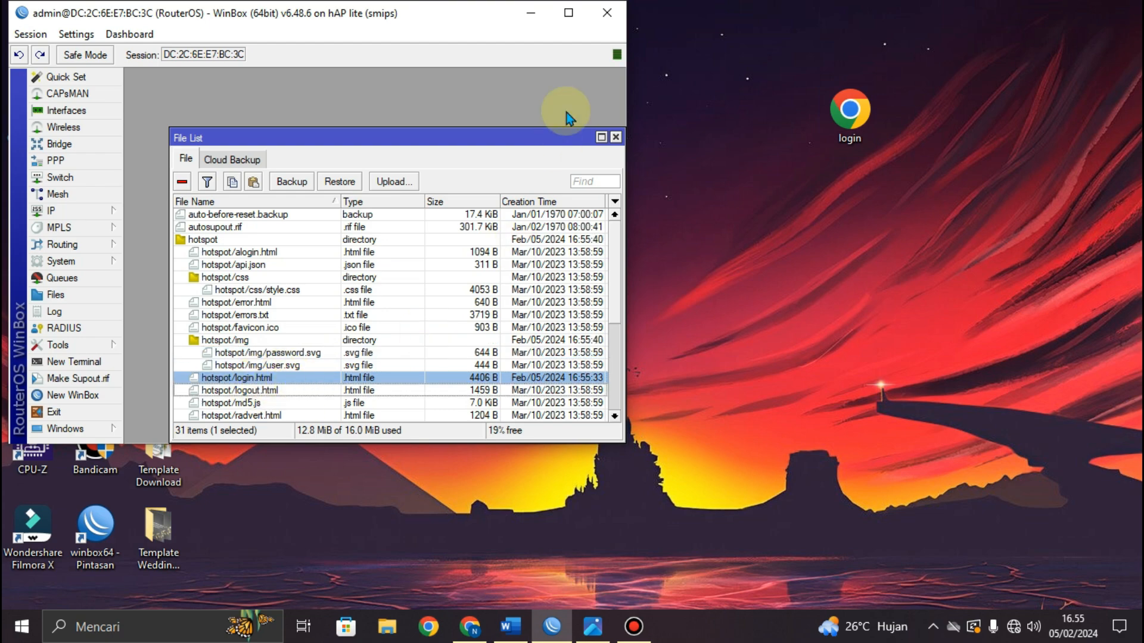
left_click(563, 23)
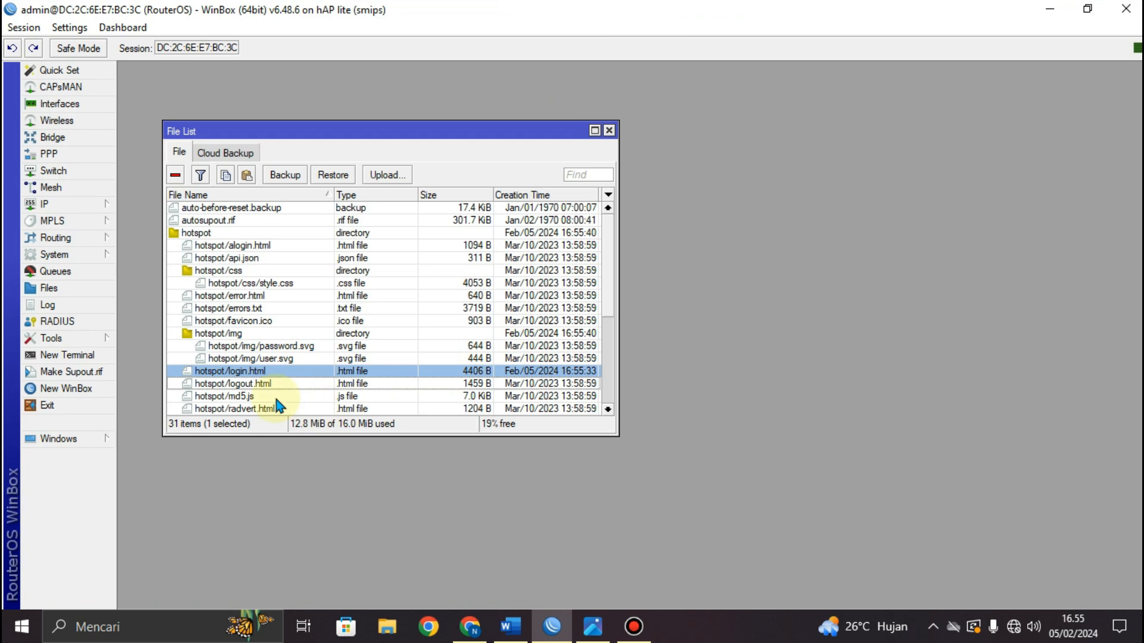
left_click(610, 130)
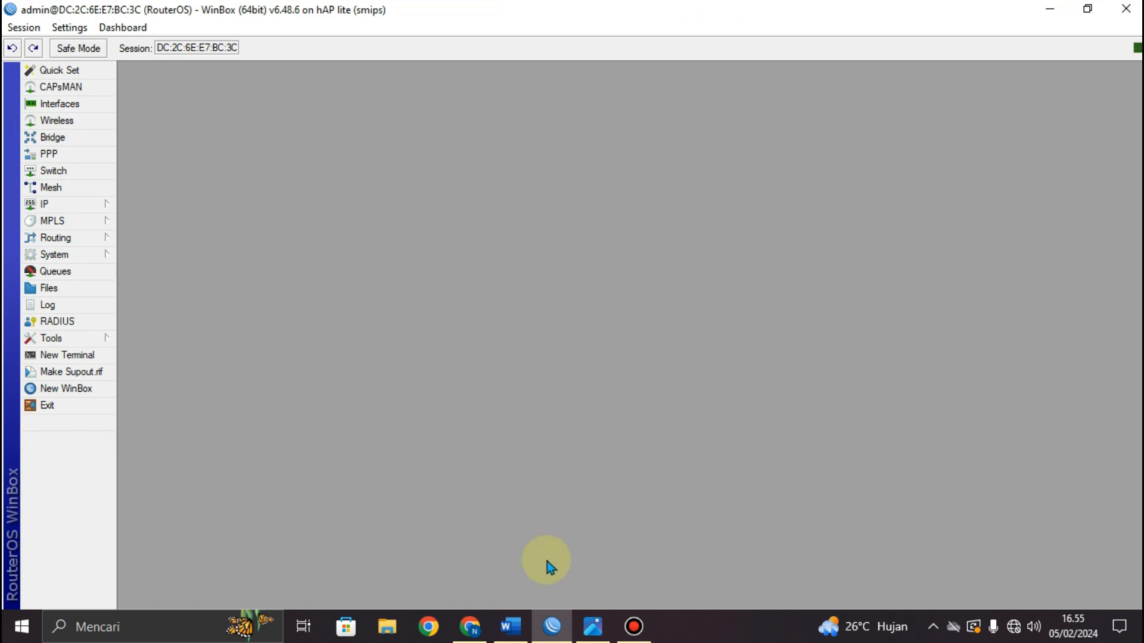
Step: In the Word task sheet, highlight the login page requirement with the "Selamat Datang di Hotspot SMK XXX" text in yellow
left_click(511, 629)
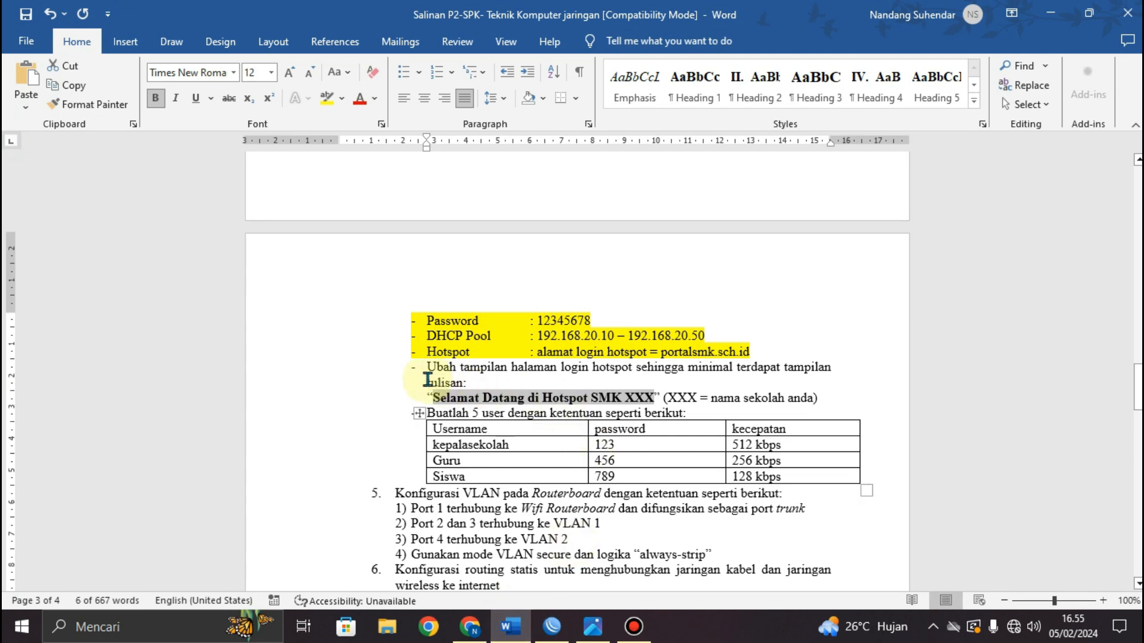
left_click_drag(424, 368, 823, 400)
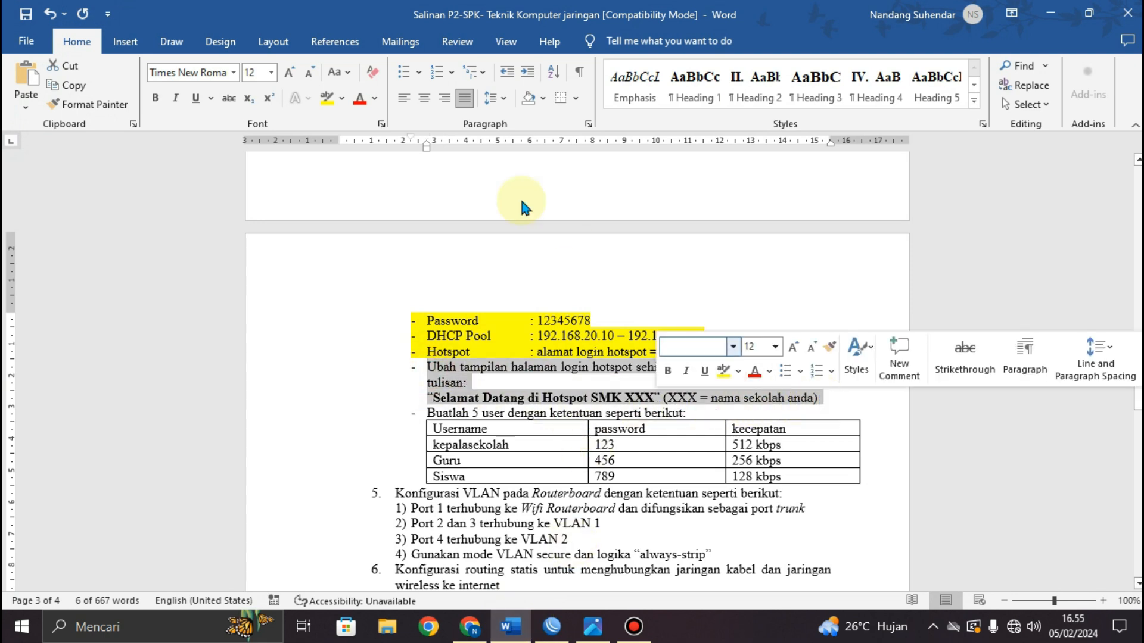
left_click(327, 100)
key("Right")
Step: Review the hotspot user table with usernames, passwords and speeds in the task sheet, then return to WinBox
scroll(838, 268, "down", 1)
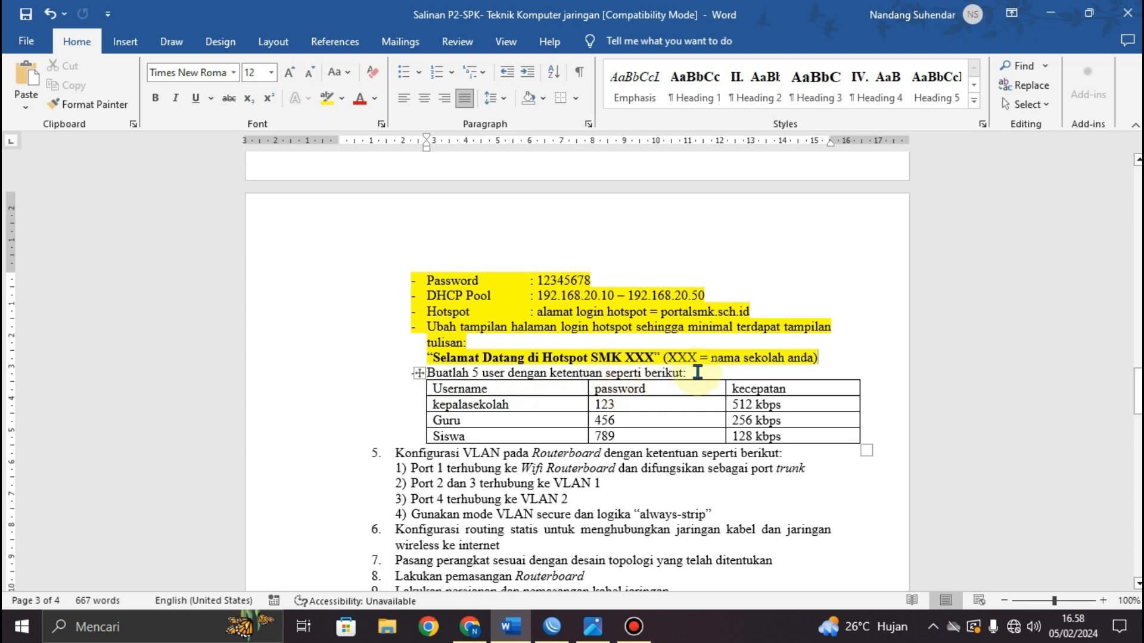
scroll(697, 375, "down", 1)
scroll(699, 367, "down", 1)
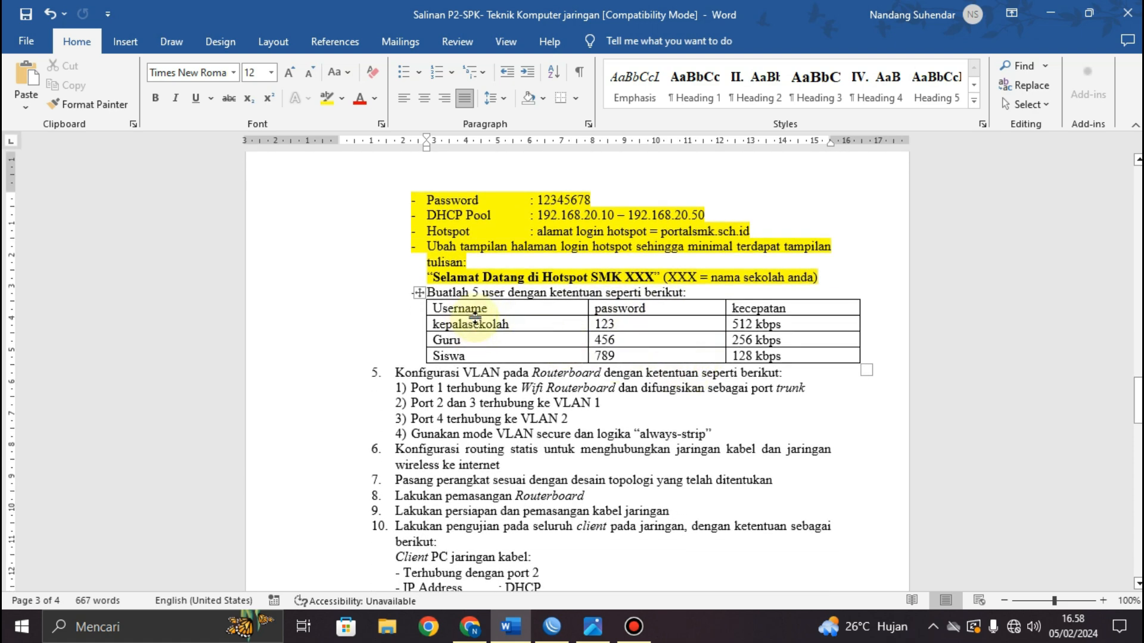
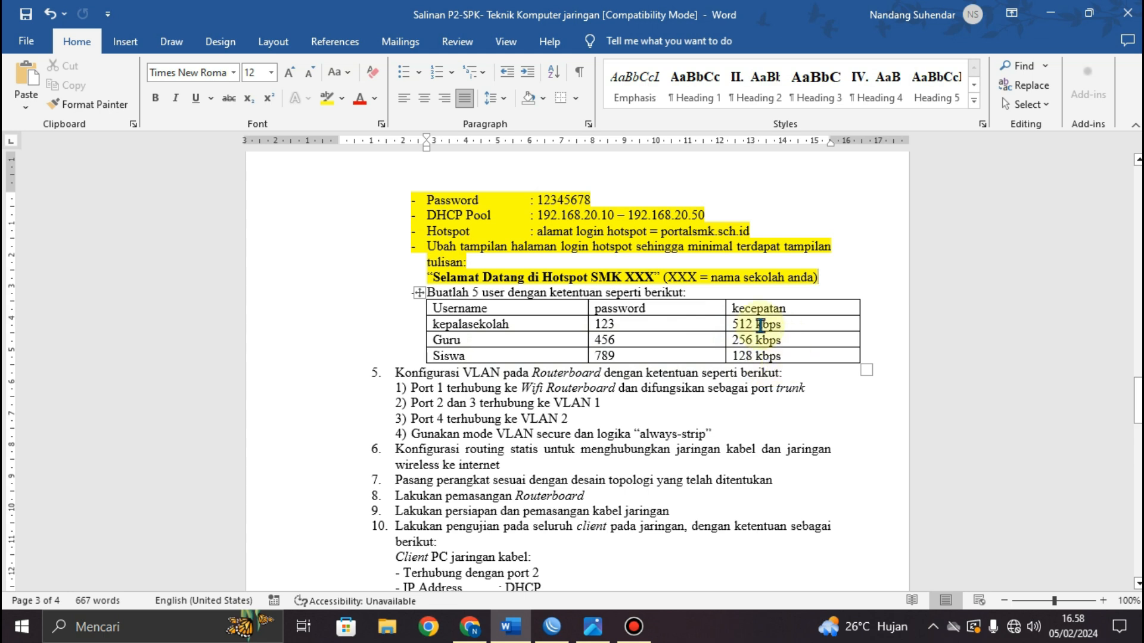
left_click(548, 630)
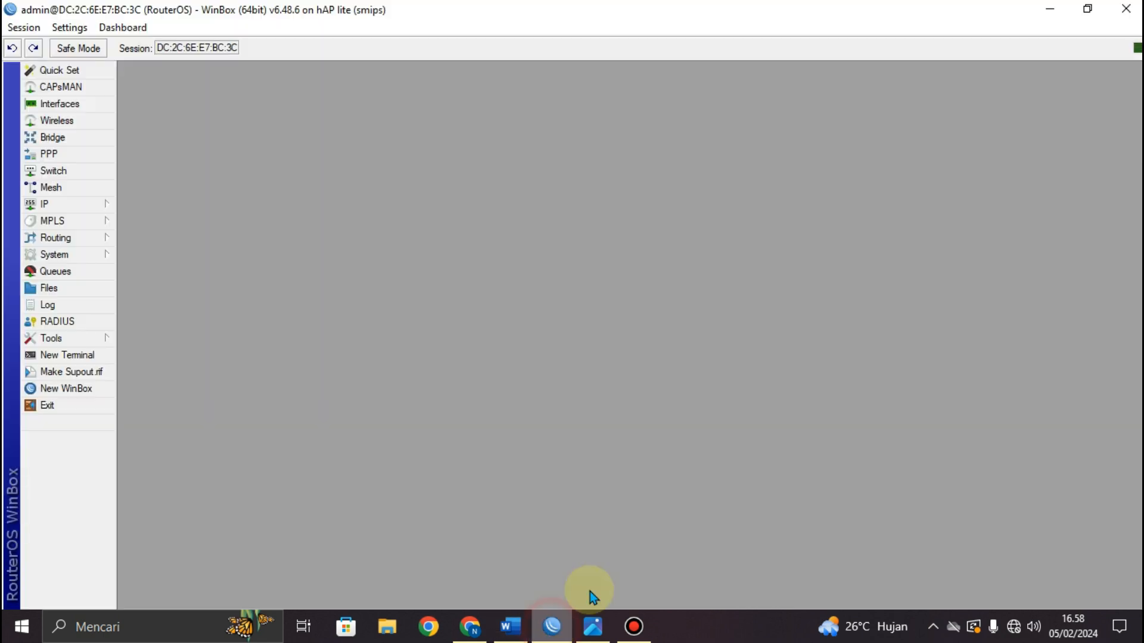
Step: Create a new hotspot user profile and name it kepalasekolah, copying the username from the Word task sheet's user table
left_click(85, 206)
left_click(186, 361)
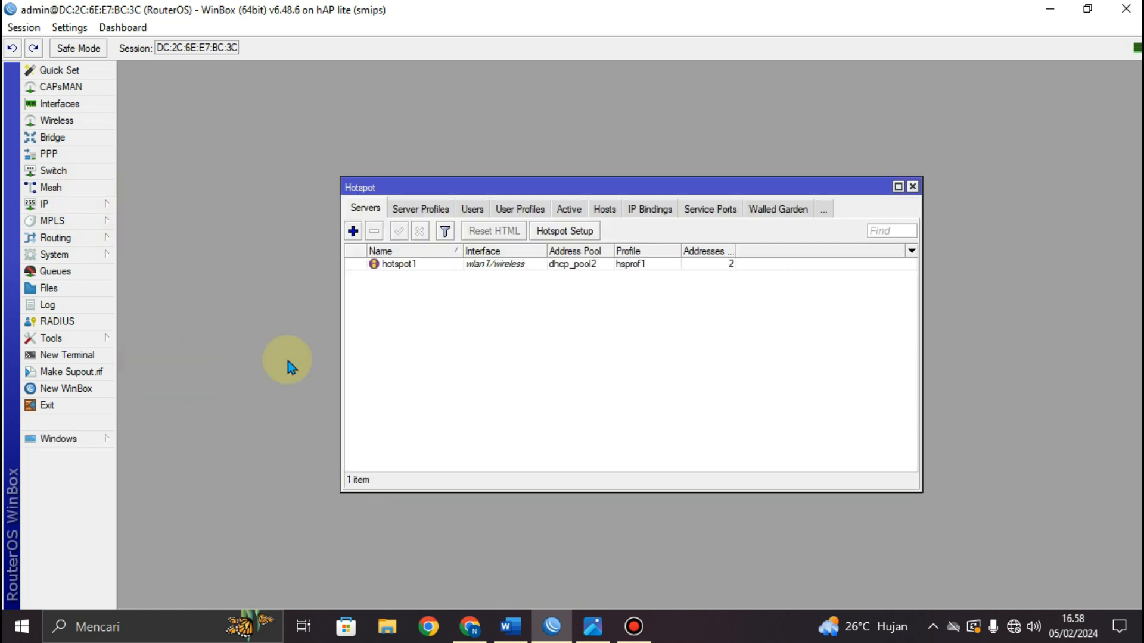
left_click(525, 209)
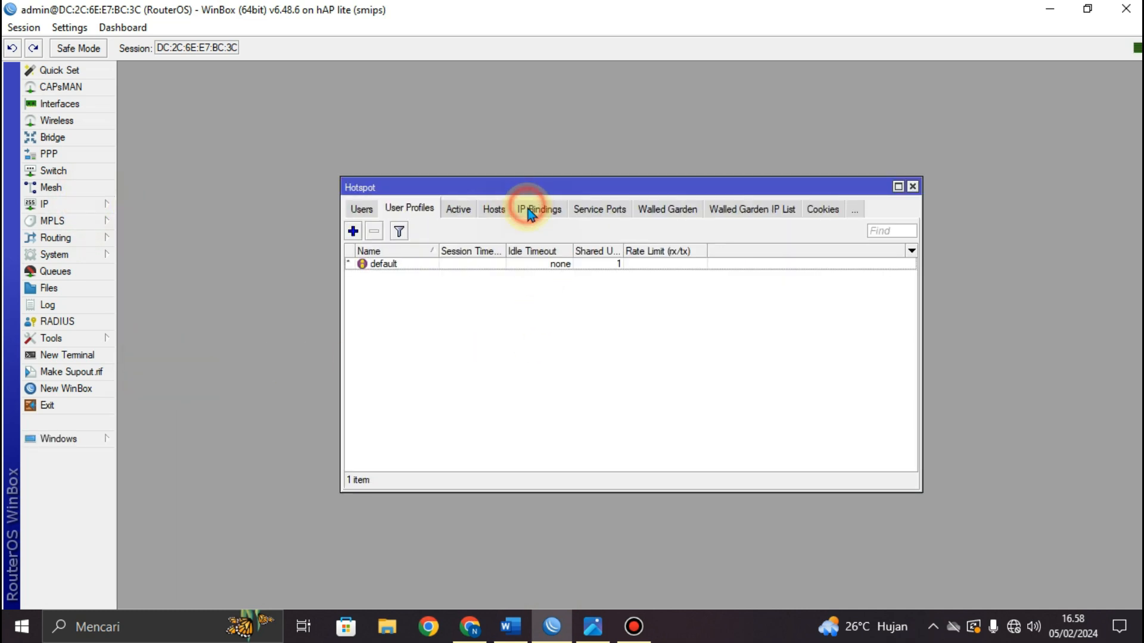
left_click(352, 231)
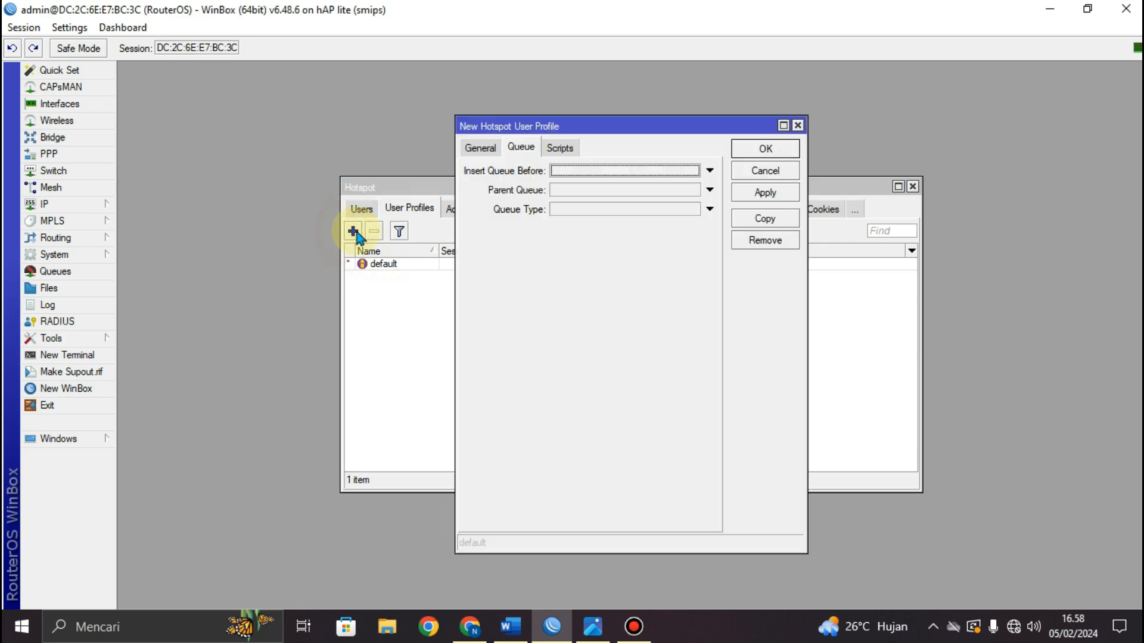
left_click(487, 149)
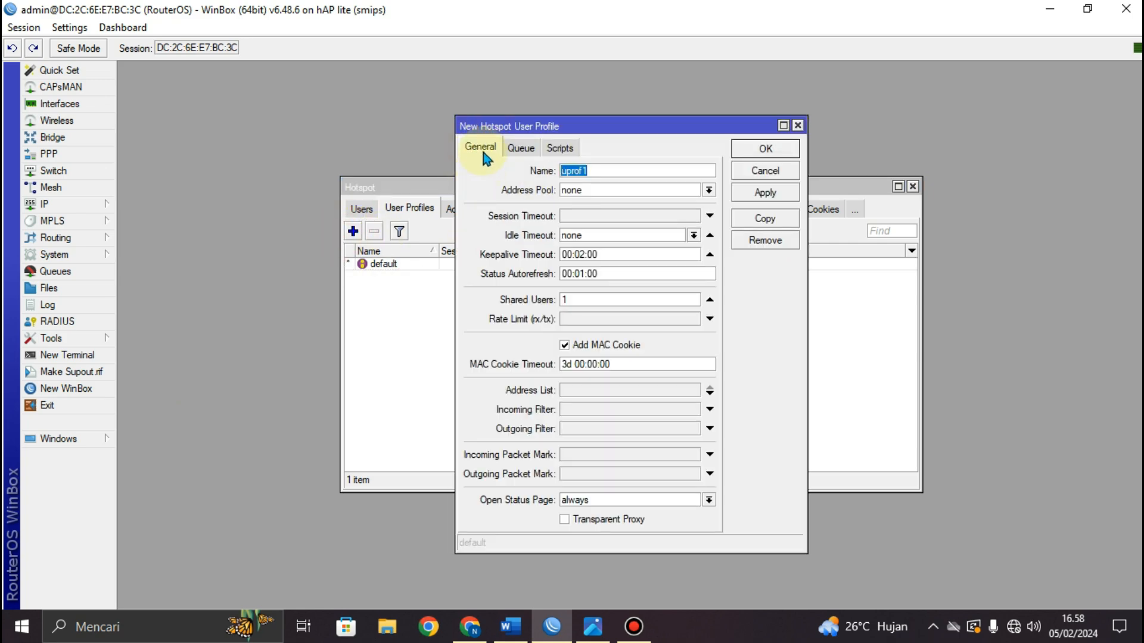
left_click(521, 626)
left_click_drag(510, 324, 415, 326)
right_click(468, 325)
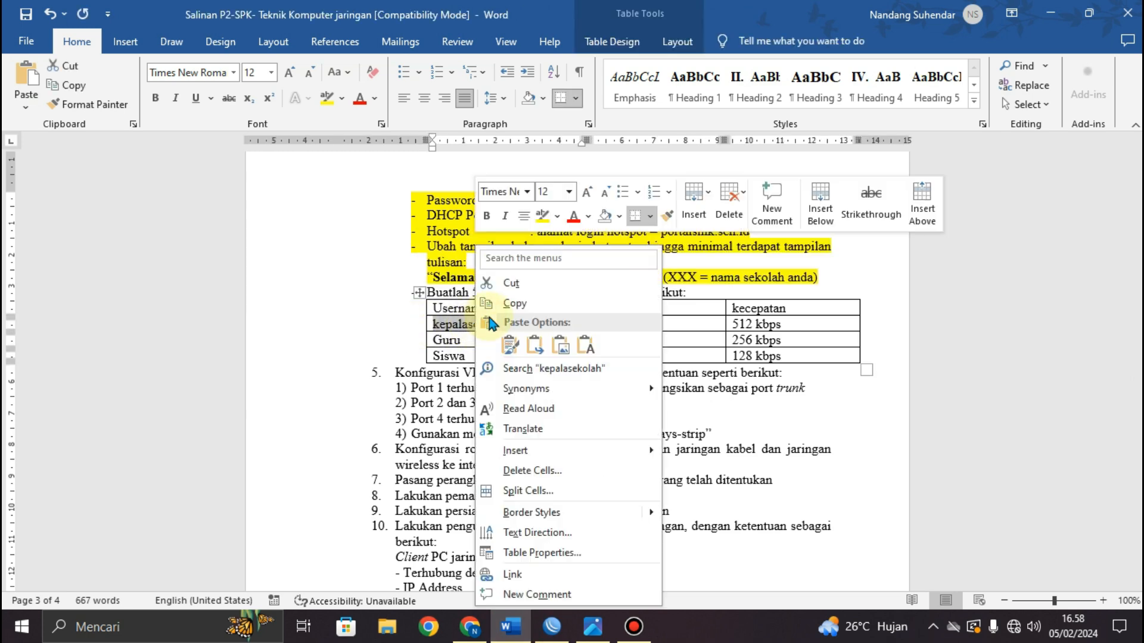
left_click(514, 306)
left_click(552, 627)
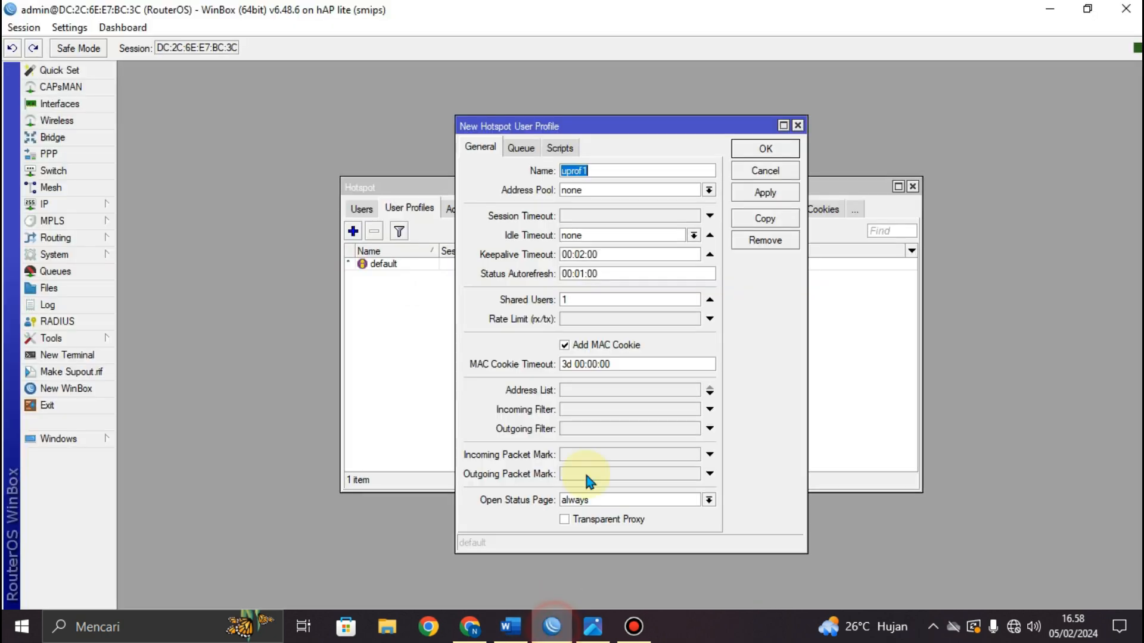
right_click(571, 171)
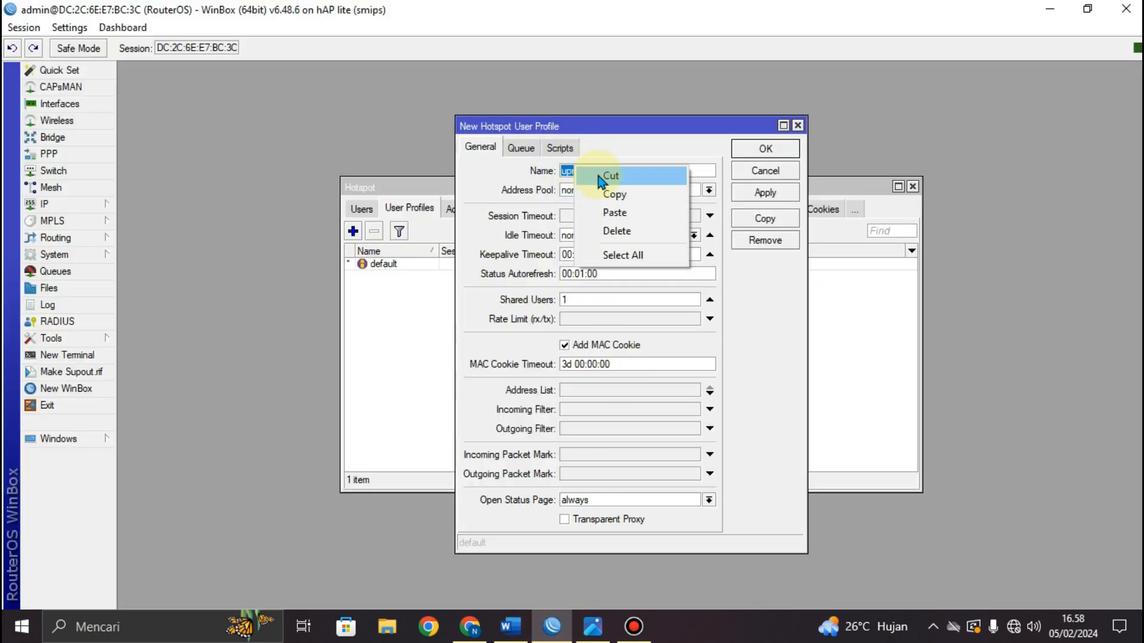
left_click(614, 212)
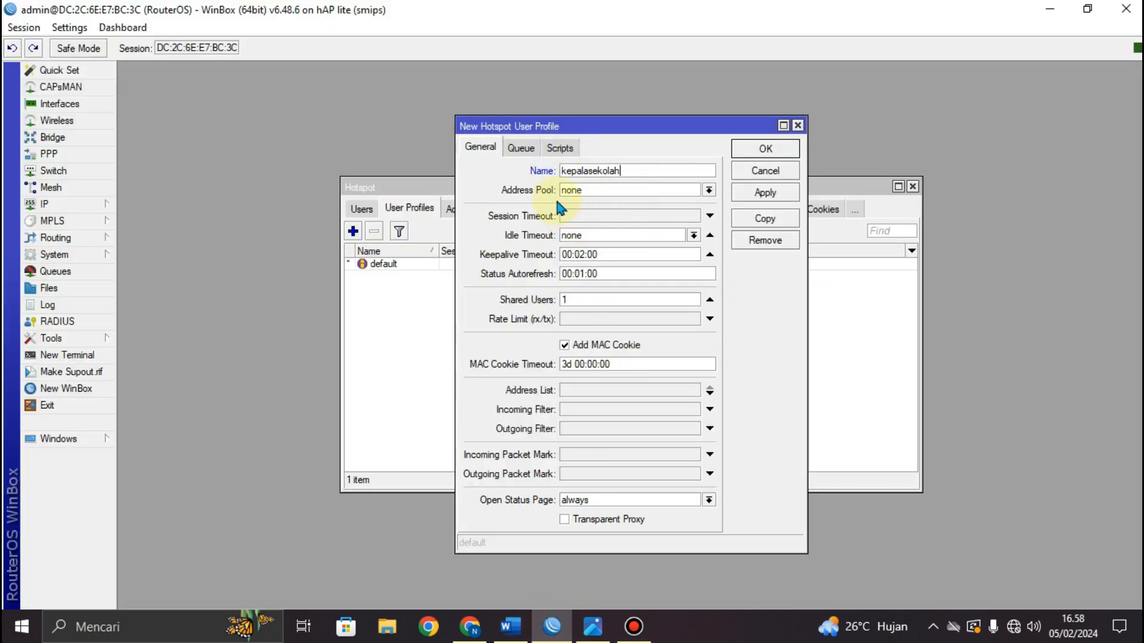
Step: Assign dhcp_pool2 as the profile's address pool and check it against the wlan1/wireless entry in the DHCP server list
left_click(591, 190)
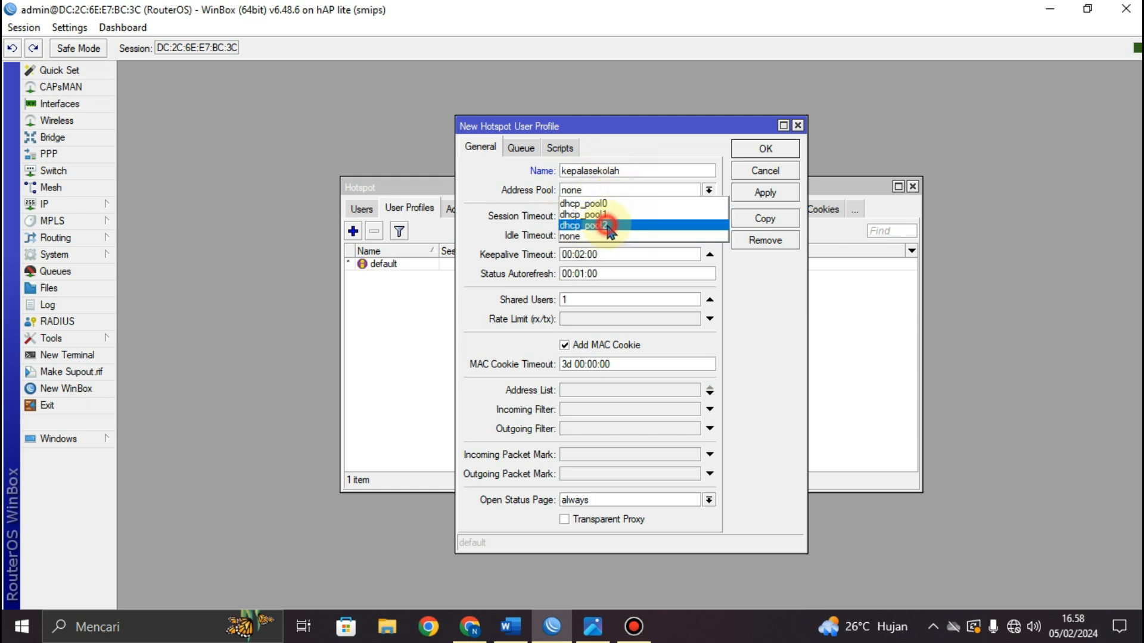
left_click(608, 225)
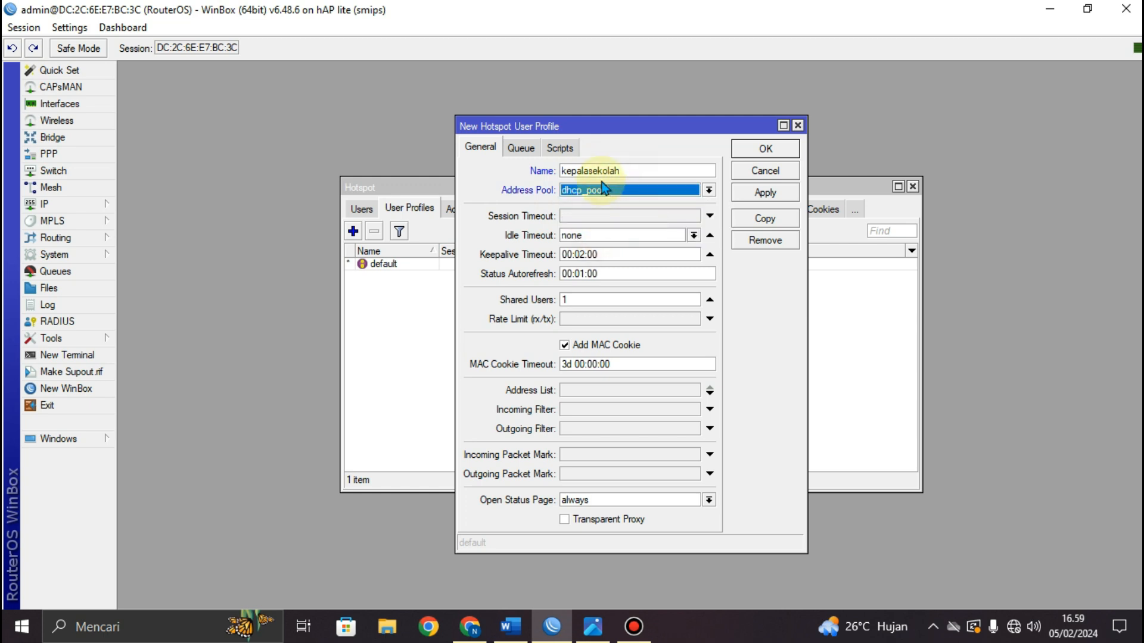
left_click(93, 205)
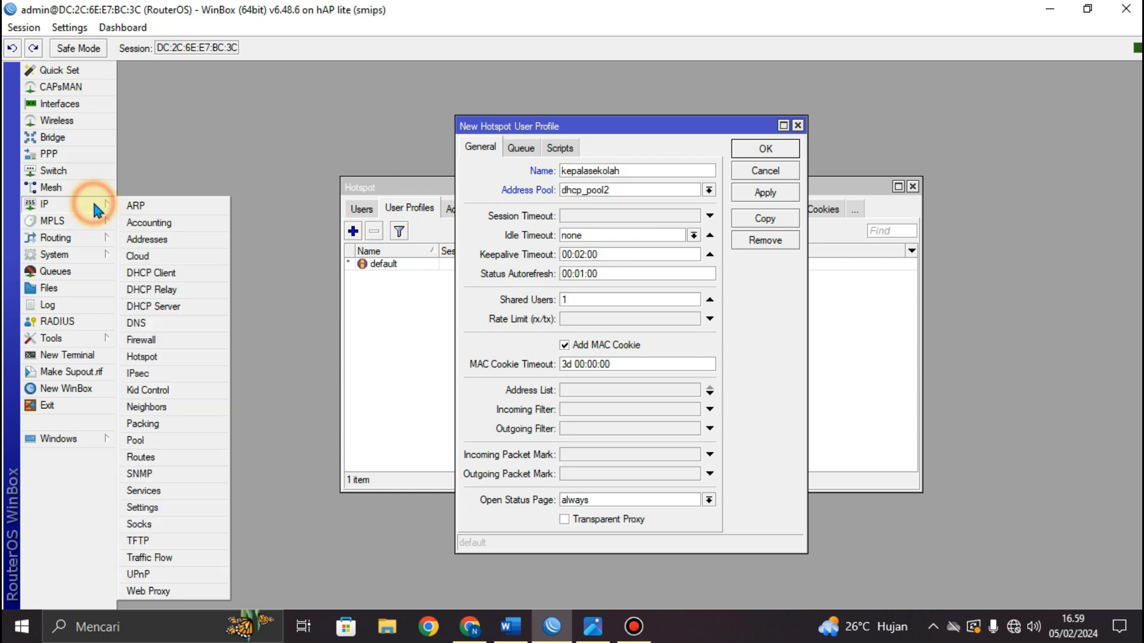
left_click(163, 308)
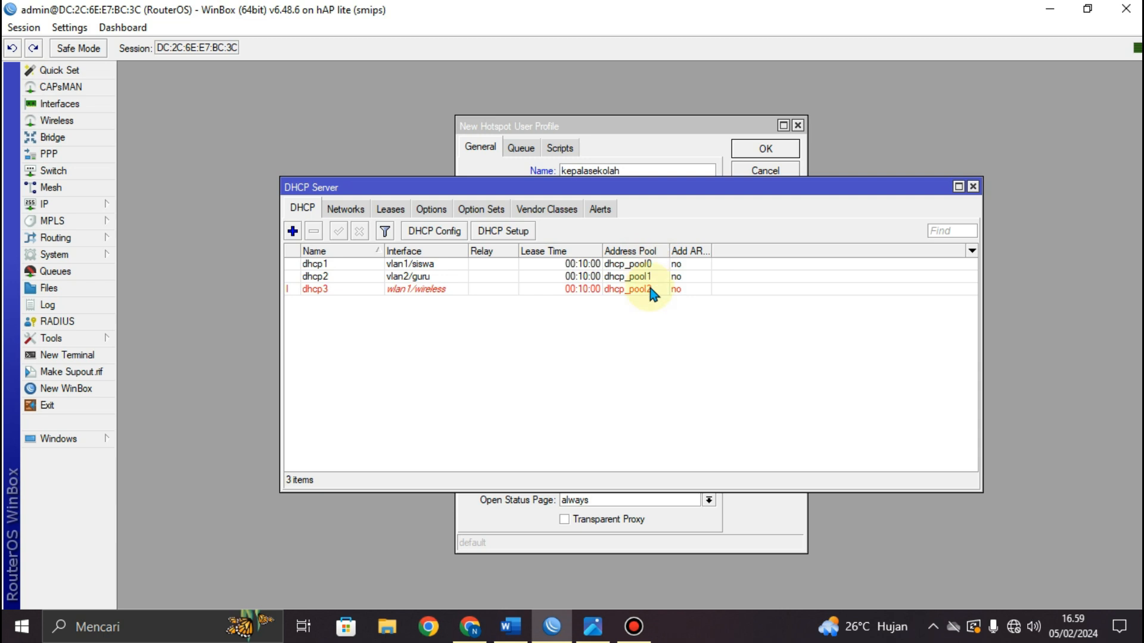
left_click(973, 186)
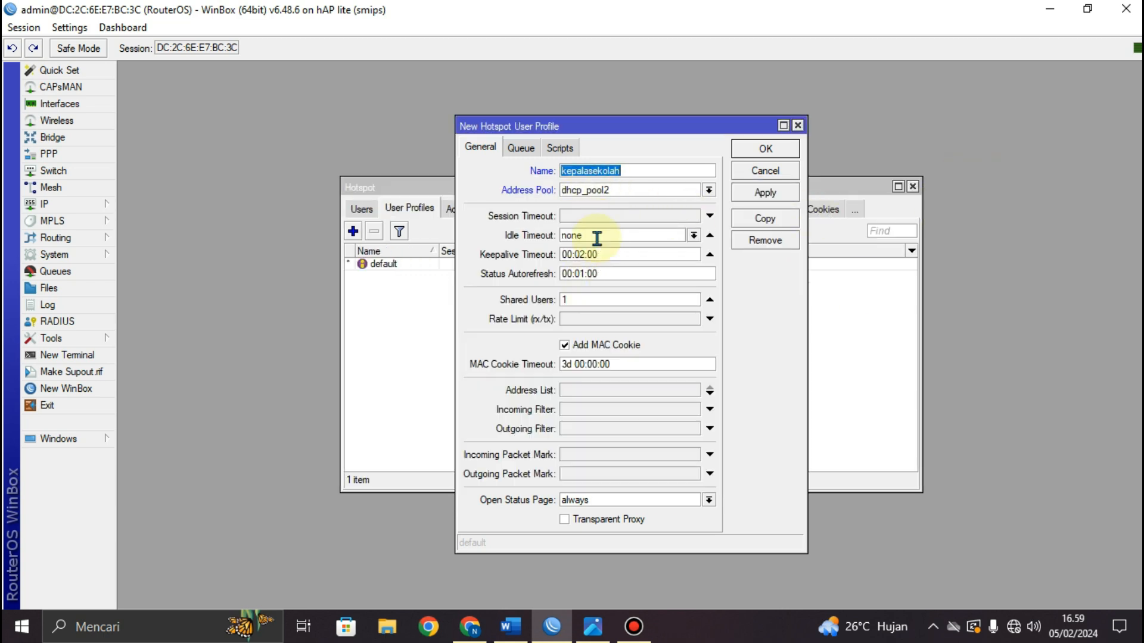
Step: Check the kepalasekolah speed in the Word task sheet and set the profile's rate limit (rx/tx) to 512k/512k
left_click(596, 319)
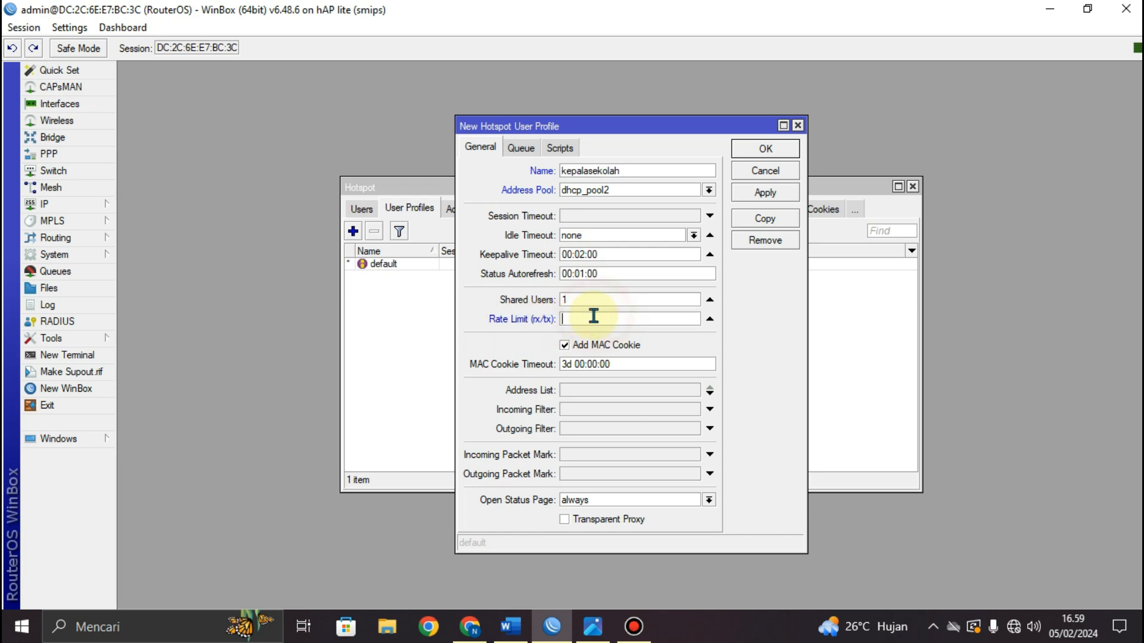
left_click(528, 637)
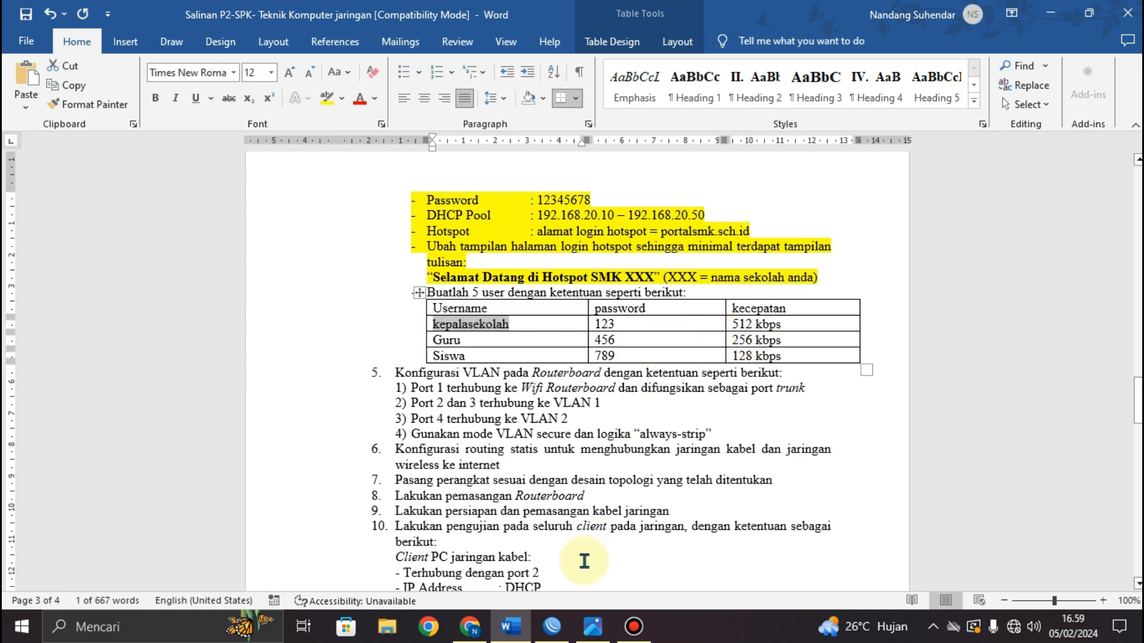
left_click(552, 627)
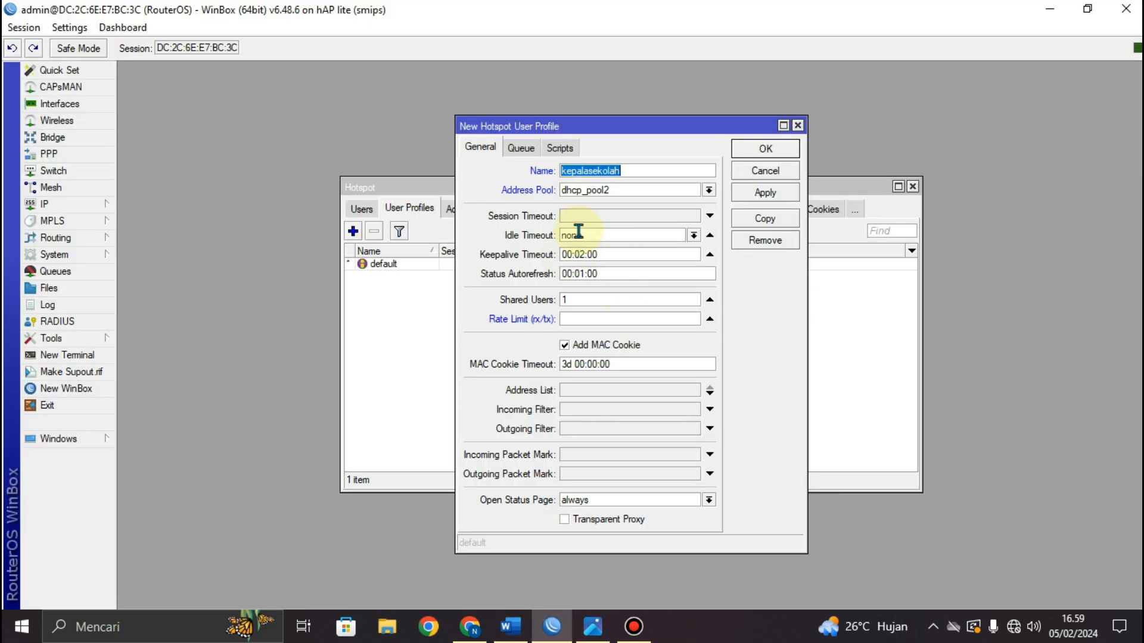
left_click(587, 320)
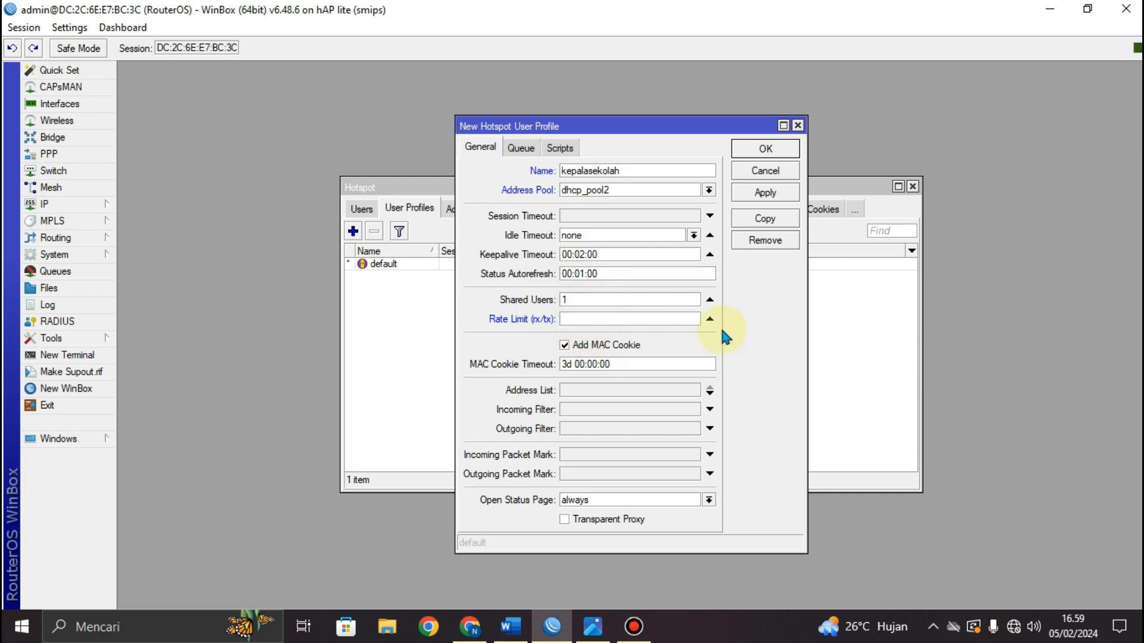
type("512k/512k")
Step: Set the kepalasekolah profile's parent queue to none and save the profile
left_click(522, 149)
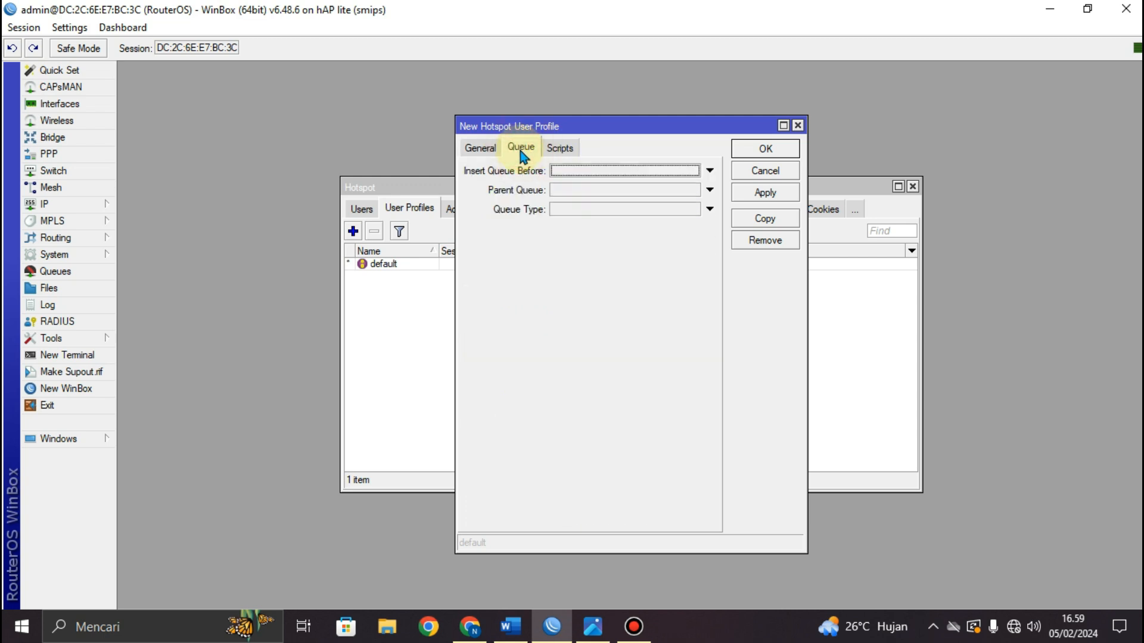
left_click(575, 194)
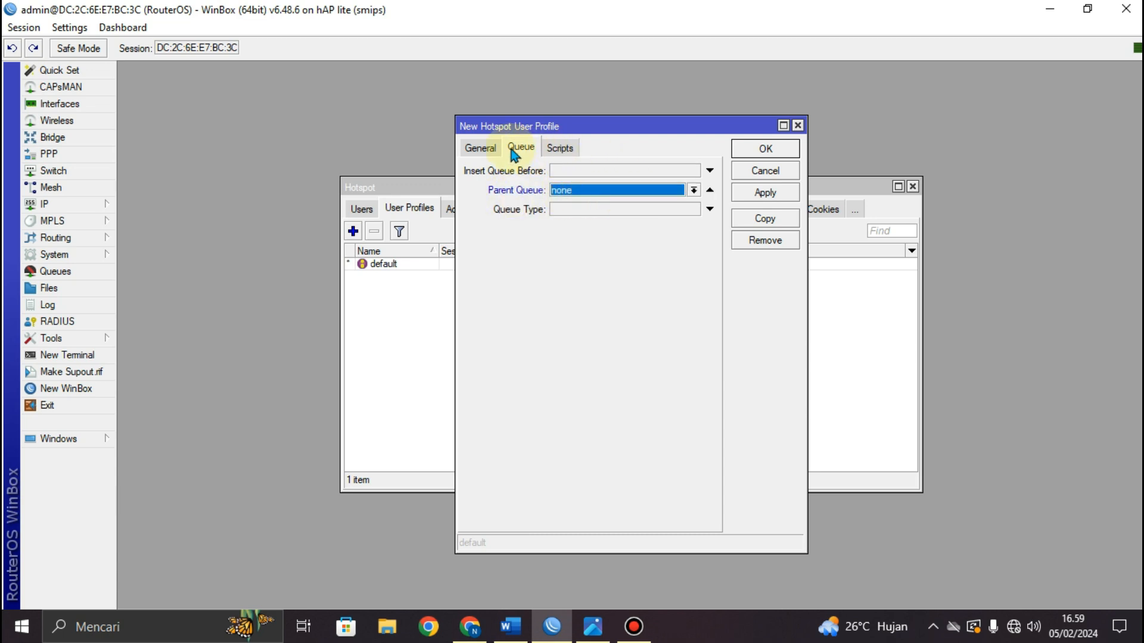
left_click(762, 197)
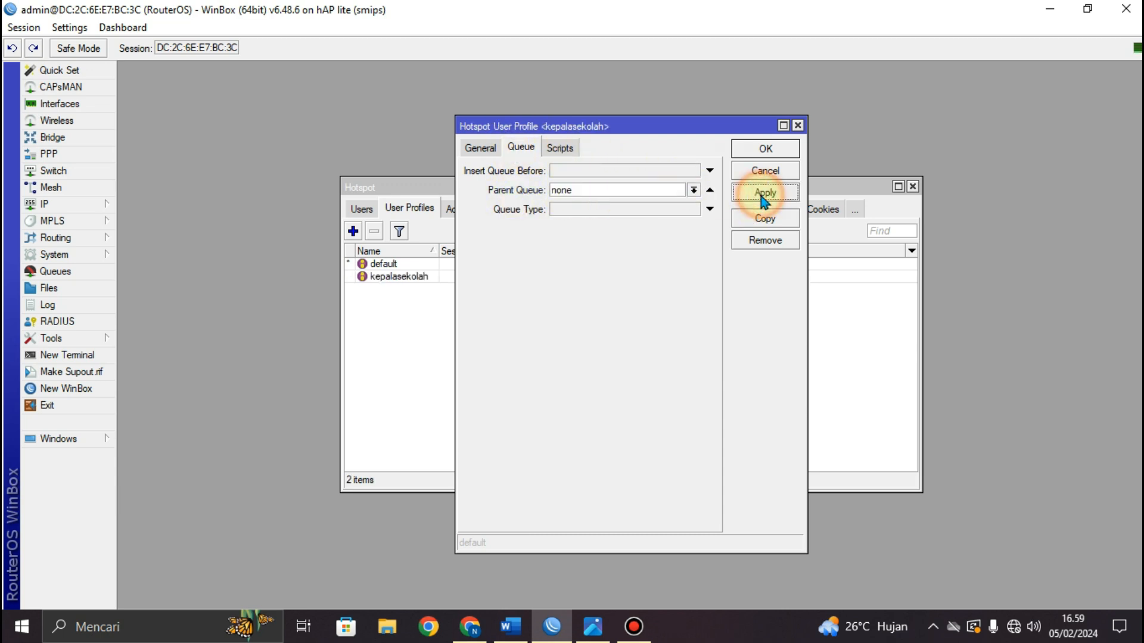
left_click(766, 151)
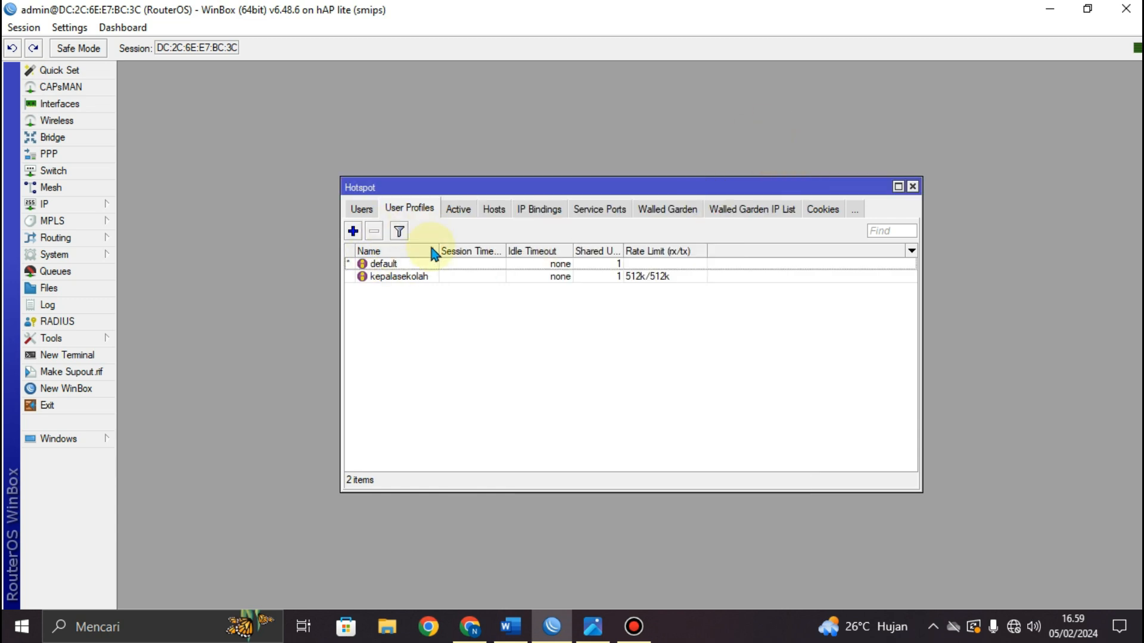
Step: Start another new hotspot user profile and copy the username Guru from the Word task sheet's user table
left_click(353, 231)
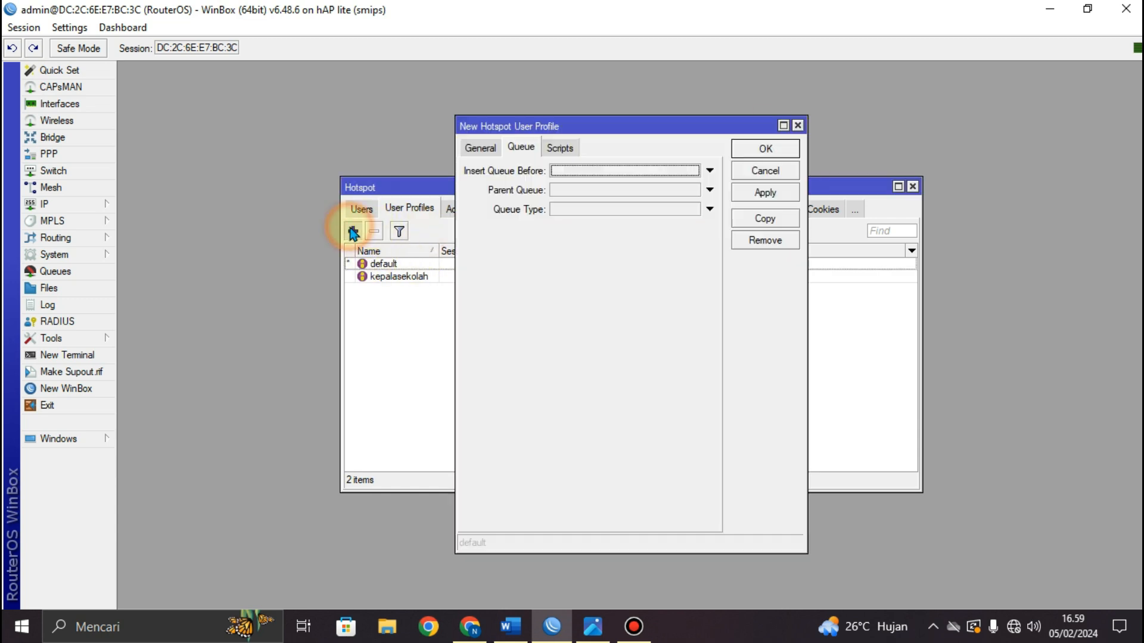
left_click(482, 147)
left_click(511, 624)
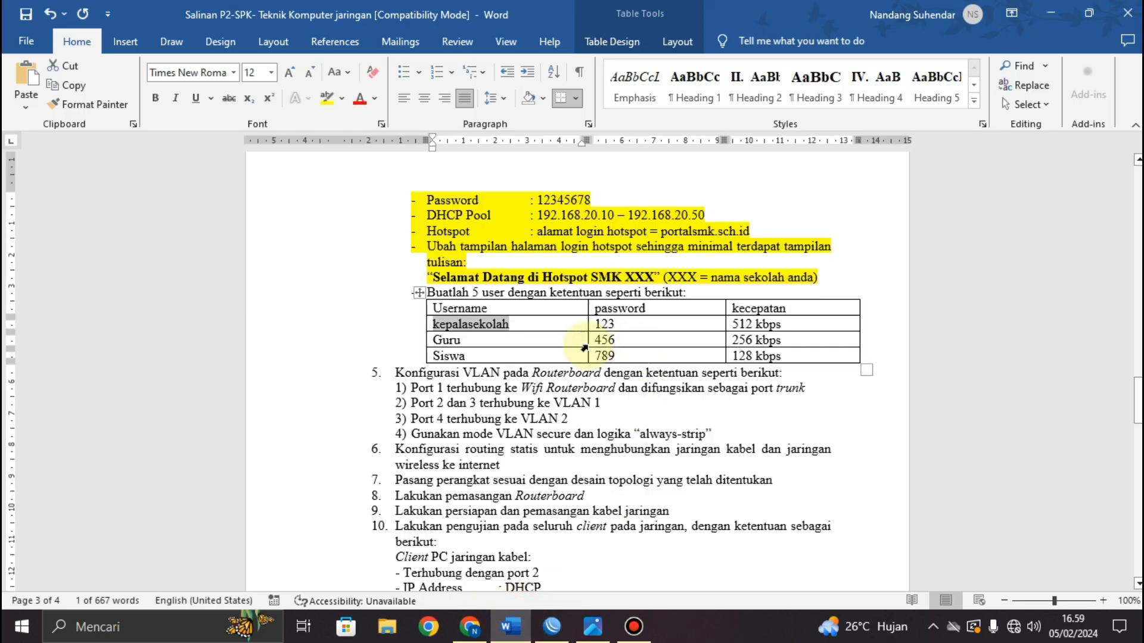
double_click(435, 340)
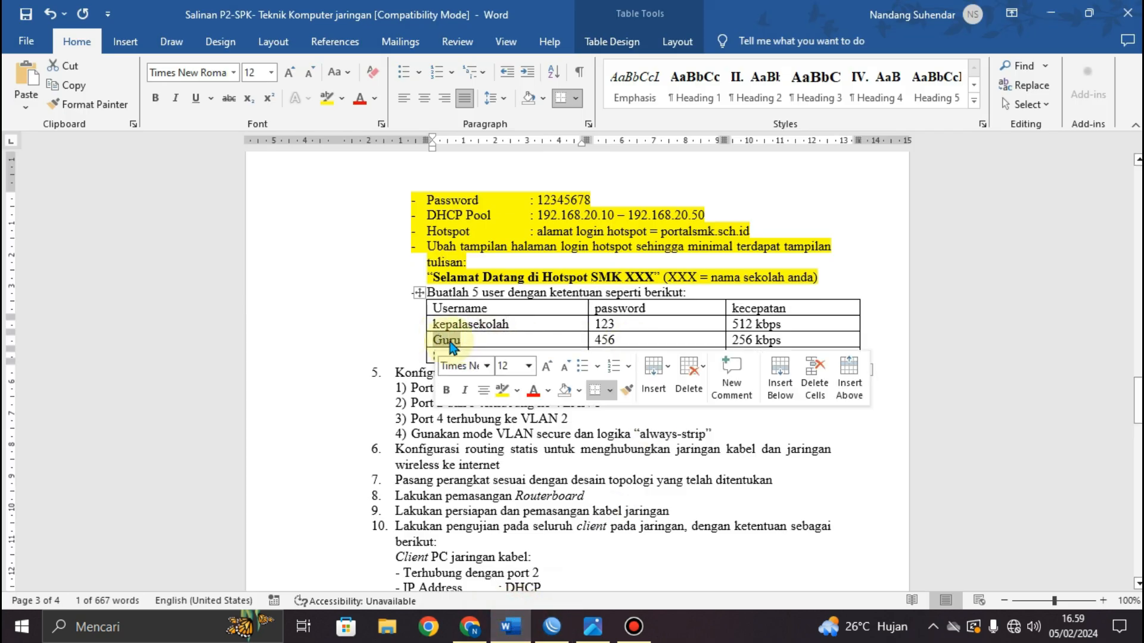
right_click(453, 343)
left_click(513, 304)
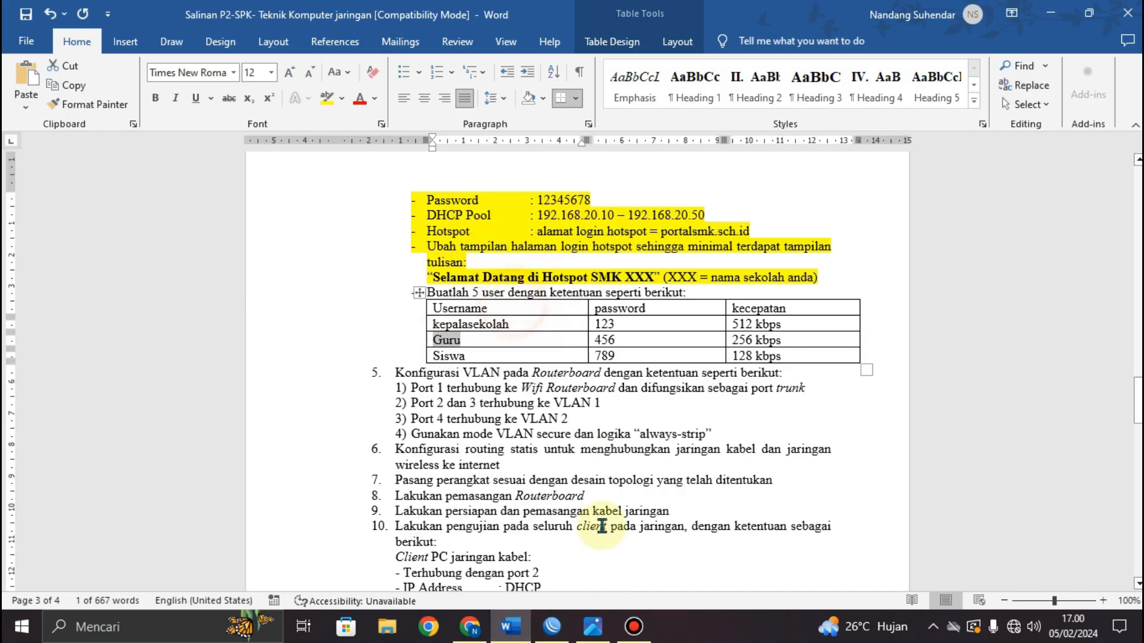
Step: Switch to WinBox, name the new hotspot user profile Guru and set its address pool to dhcp_pool2
left_click(551, 626)
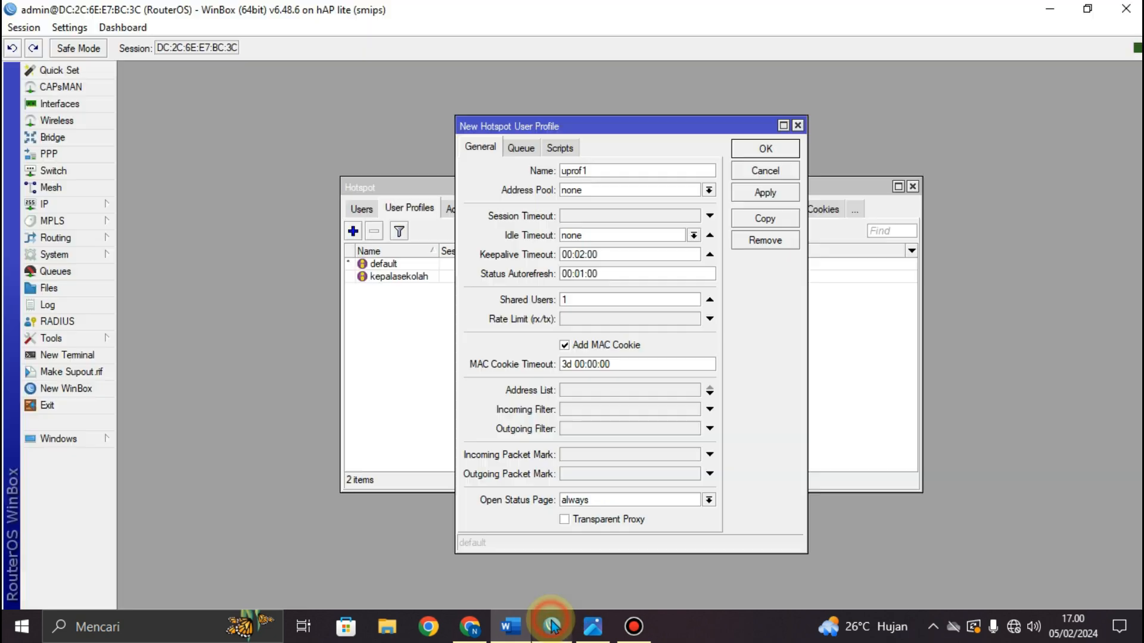
right_click(577, 171)
left_click(617, 219)
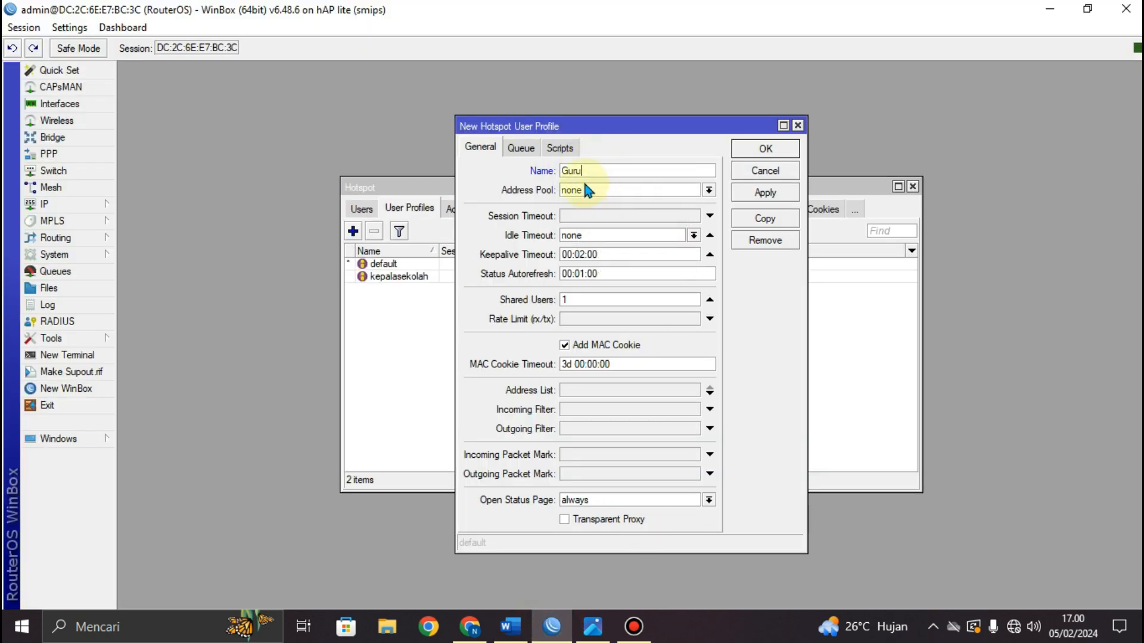
left_click(581, 191)
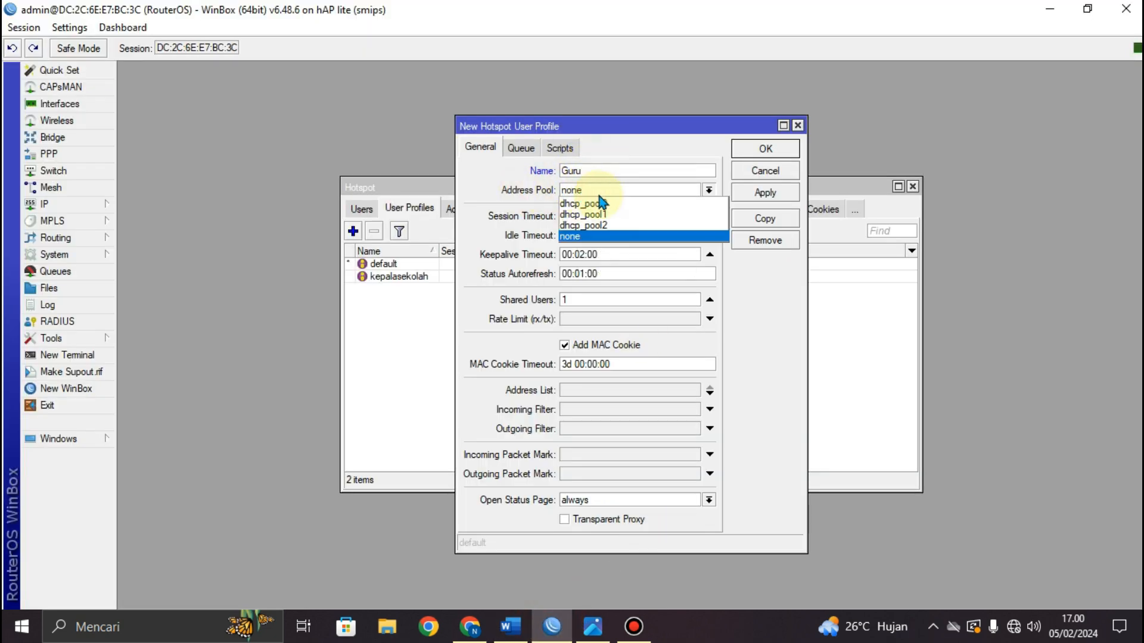
left_click(596, 225)
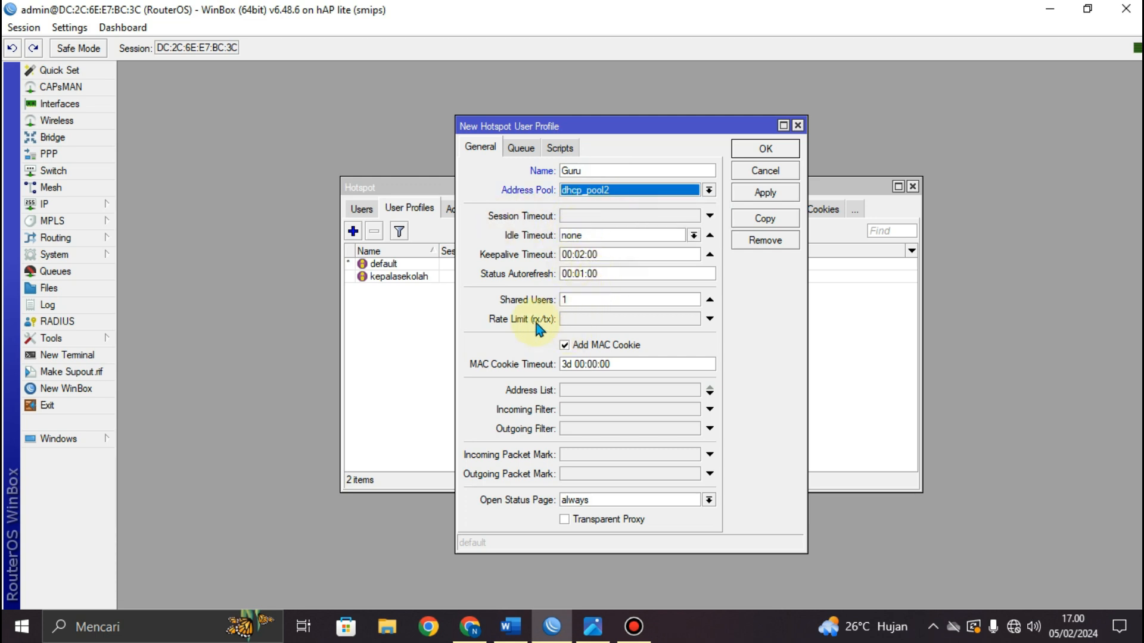
Step: Set the Guru profile's rate limit to 256k/256k, per the Word document's user table, and its shared users to 20
left_click(584, 321)
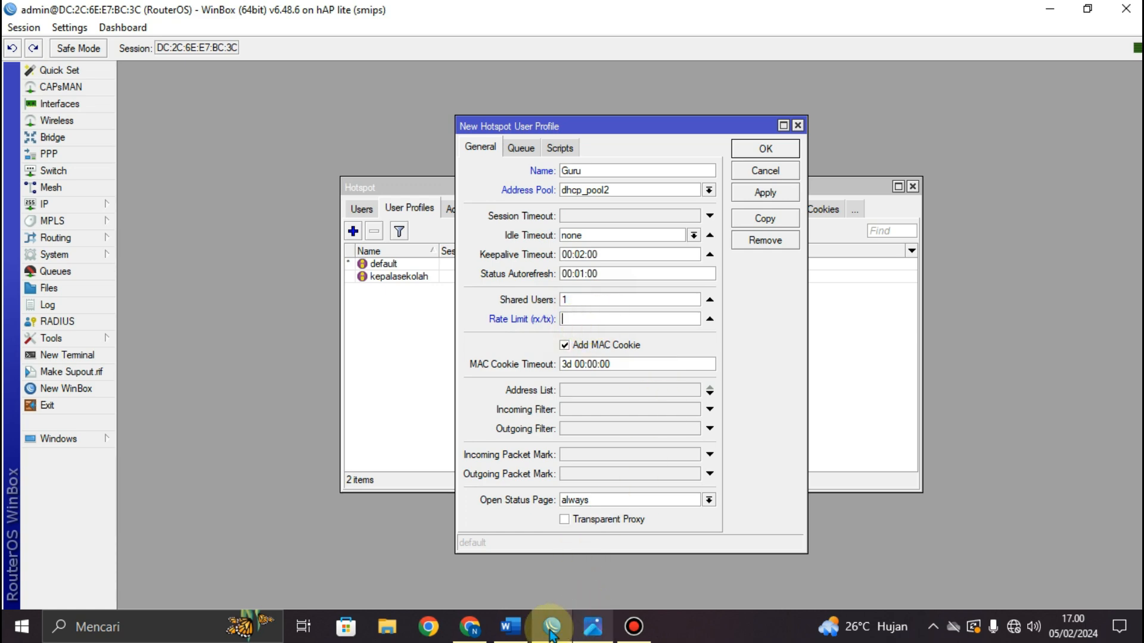
left_click(511, 627)
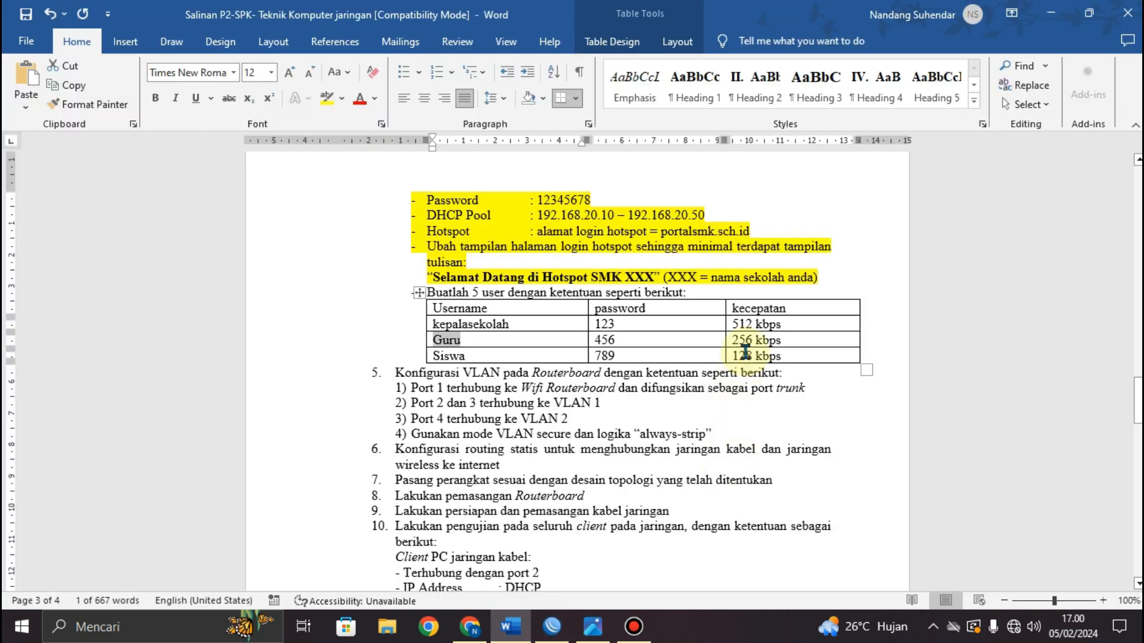
left_click(552, 627)
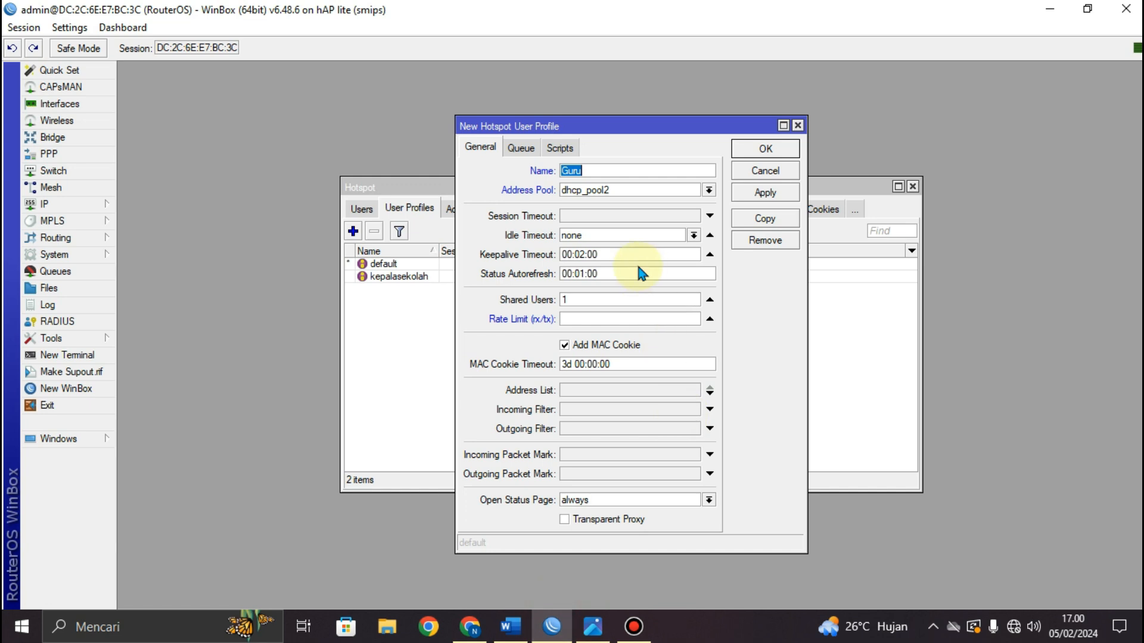
left_click(572, 320)
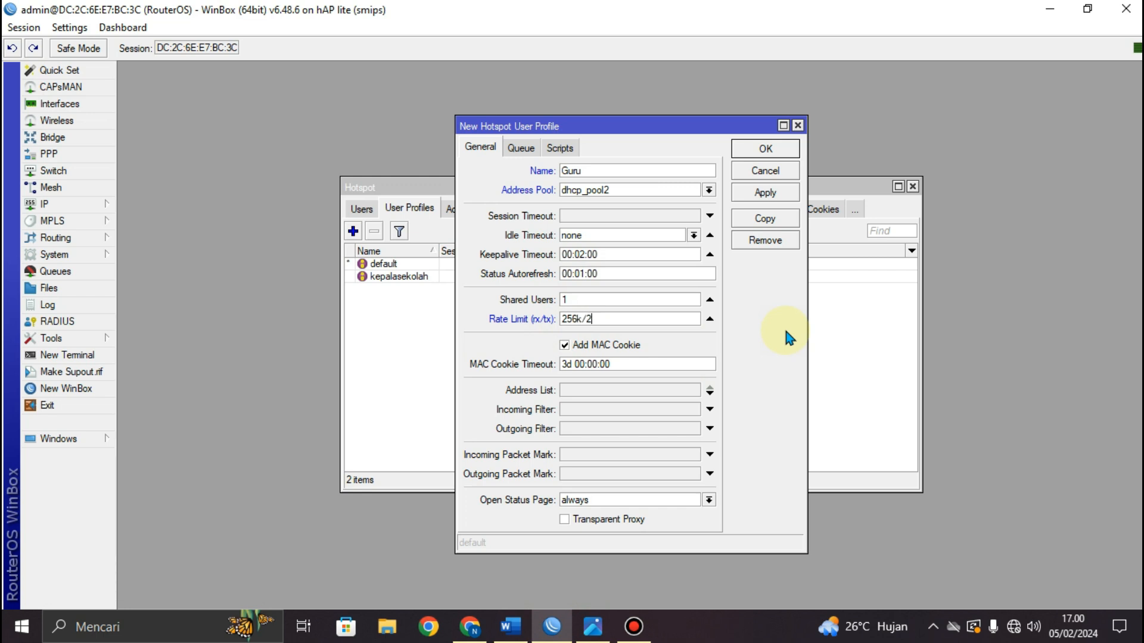
type("256k/256k")
left_click(574, 300)
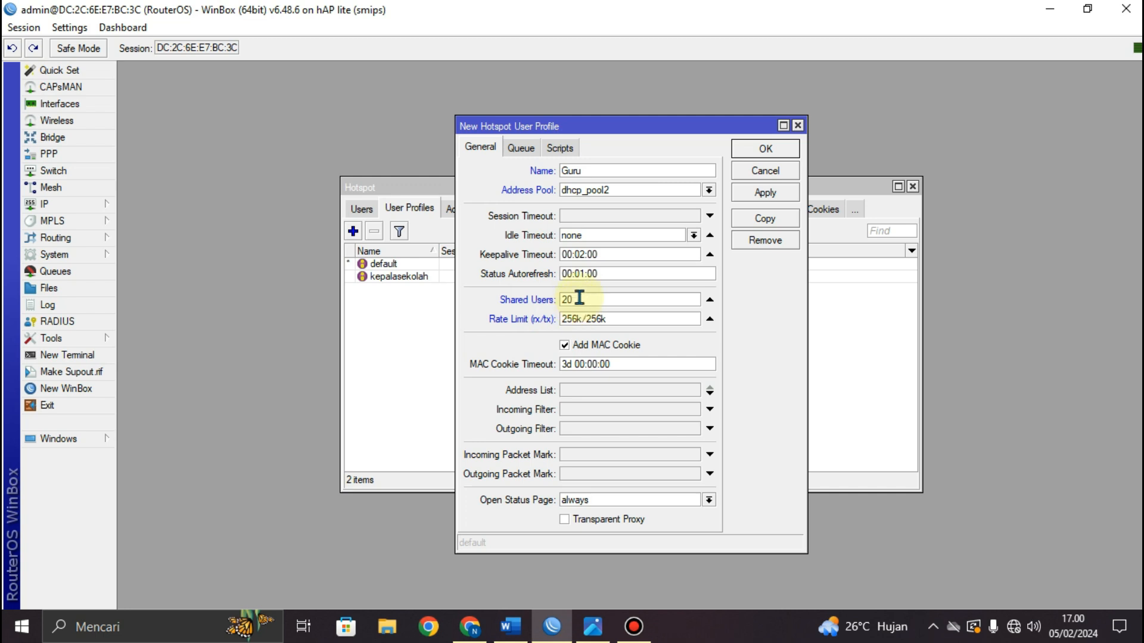
left_click(601, 298)
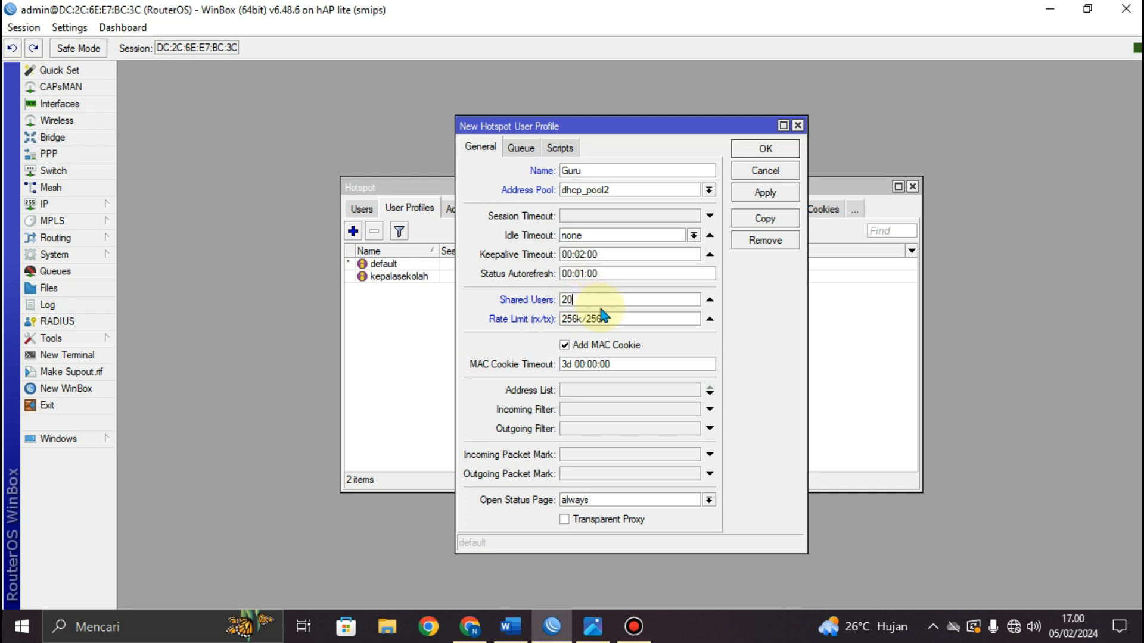
Step: Set the Guru profile's parent queue to none and save the profile
left_click(527, 151)
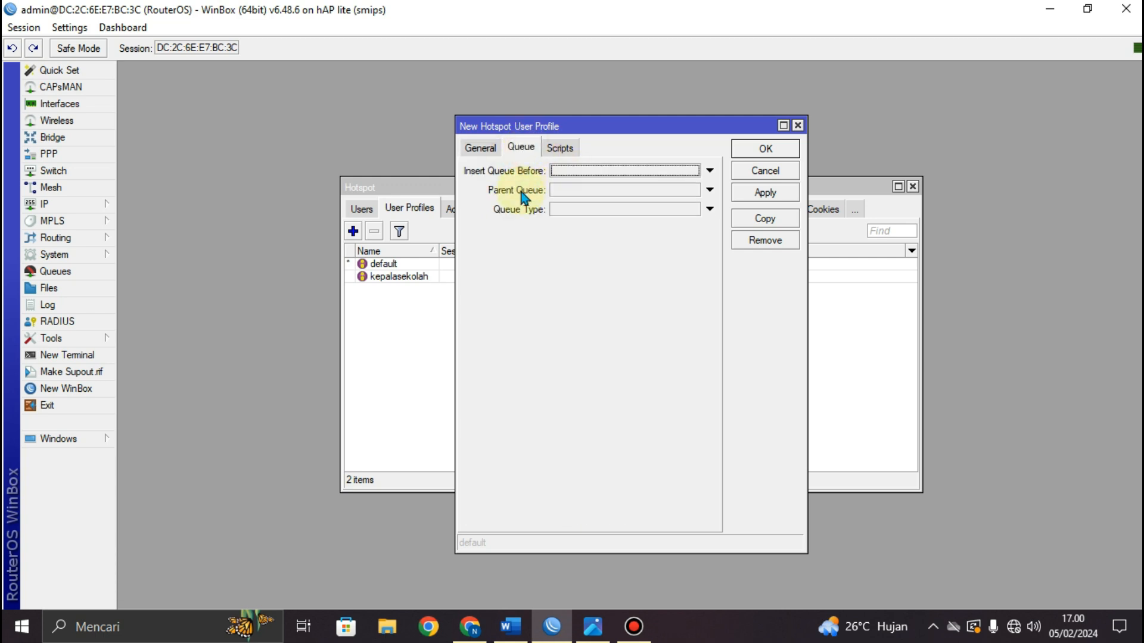
left_click(567, 193)
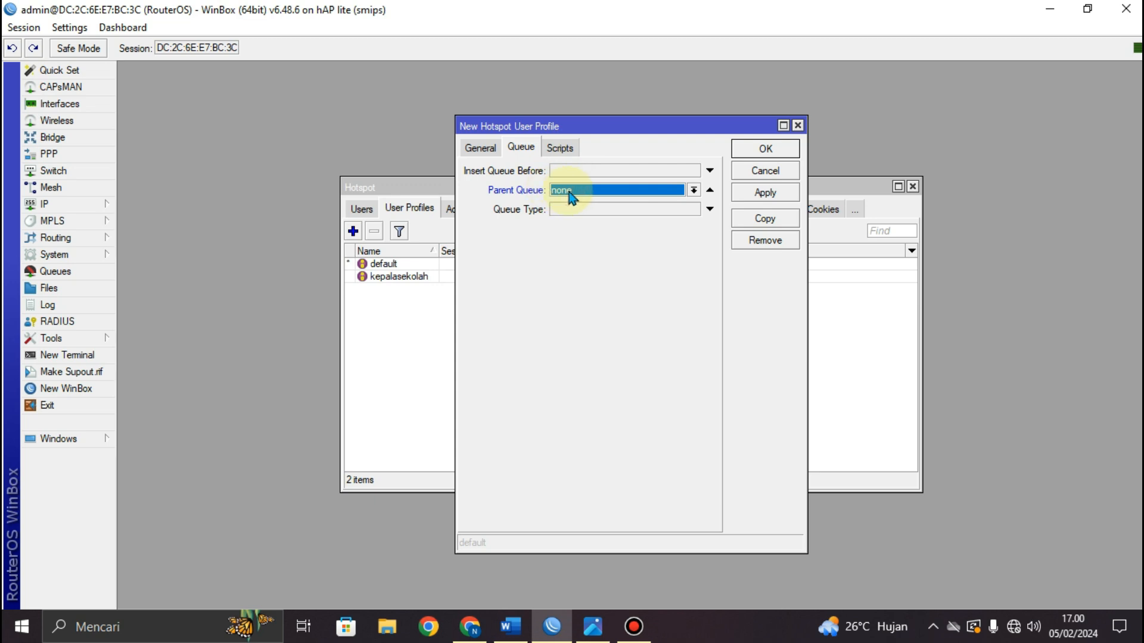
left_click(766, 194)
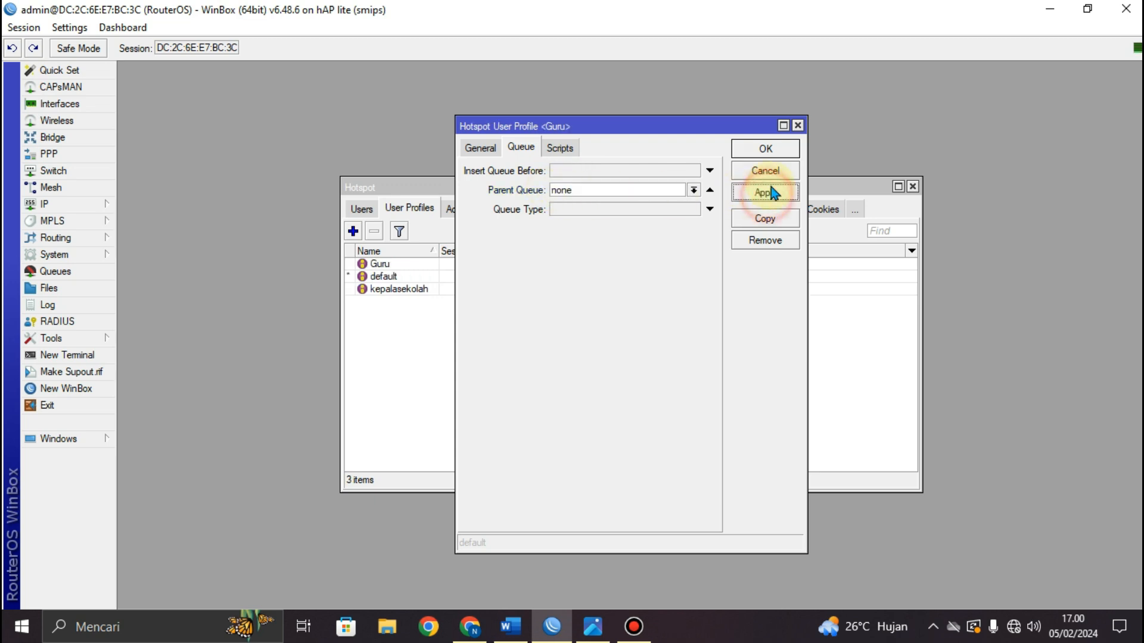
left_click(766, 150)
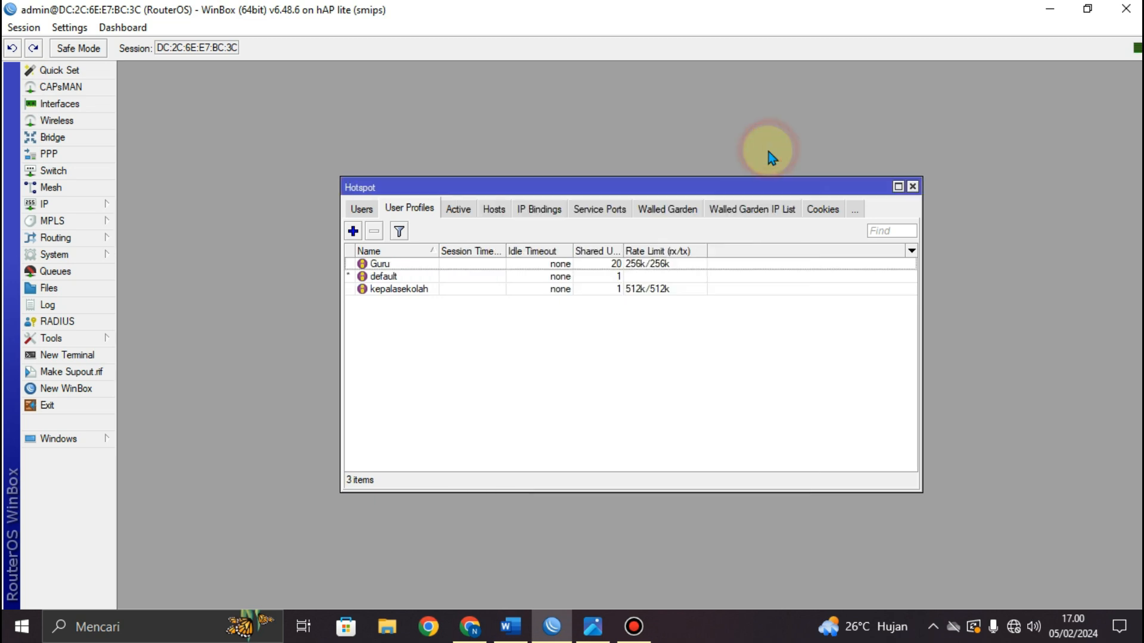
Step: Start another hotspot user profile and copy the username Siswa from the user table in the Word document
left_click(352, 231)
left_click(477, 148)
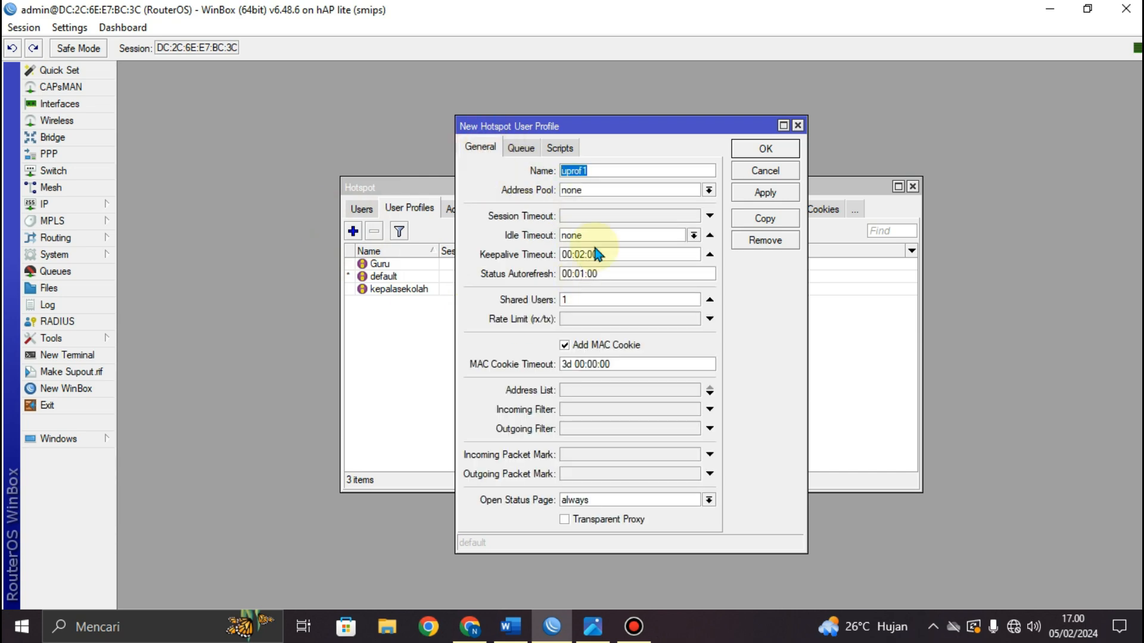
left_click(505, 628)
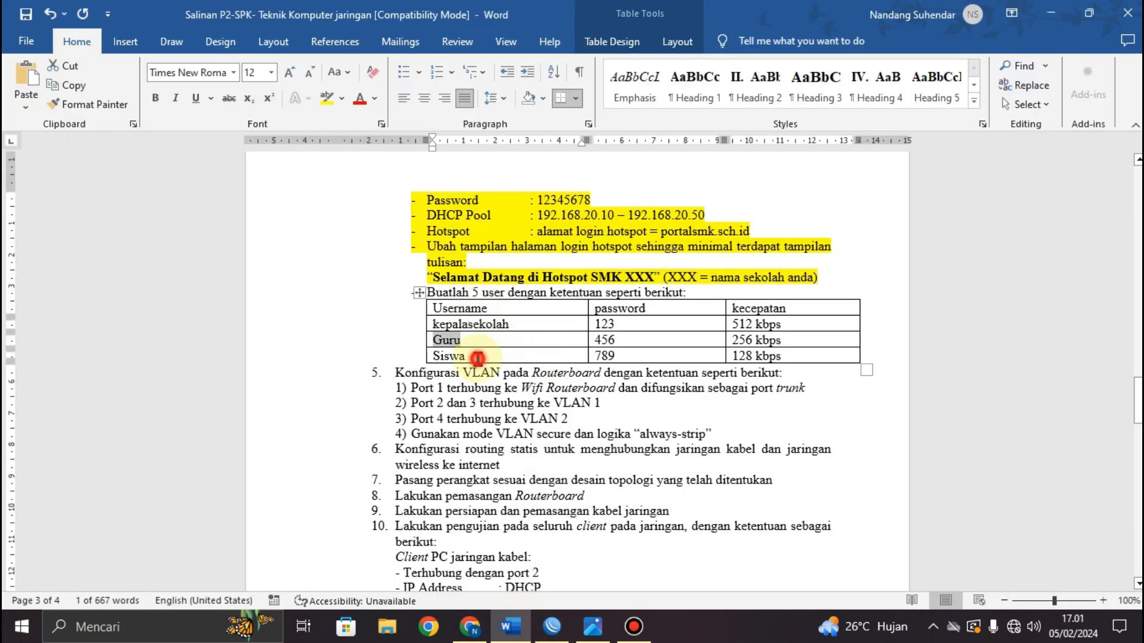
left_click_drag(430, 356, 467, 361)
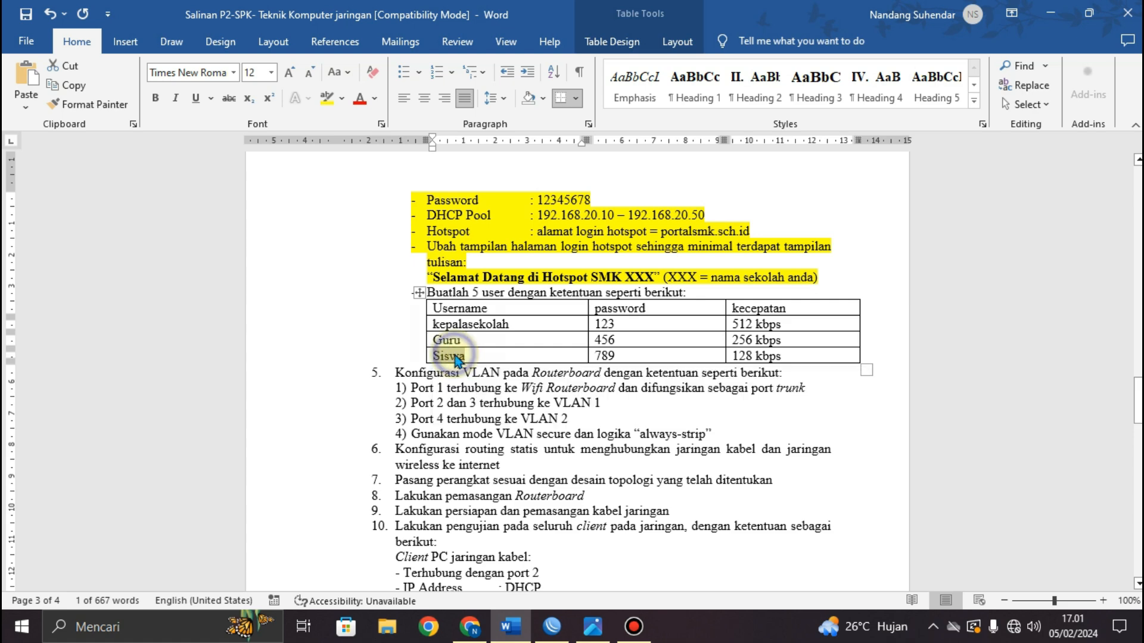
right_click(456, 357)
left_click(505, 303)
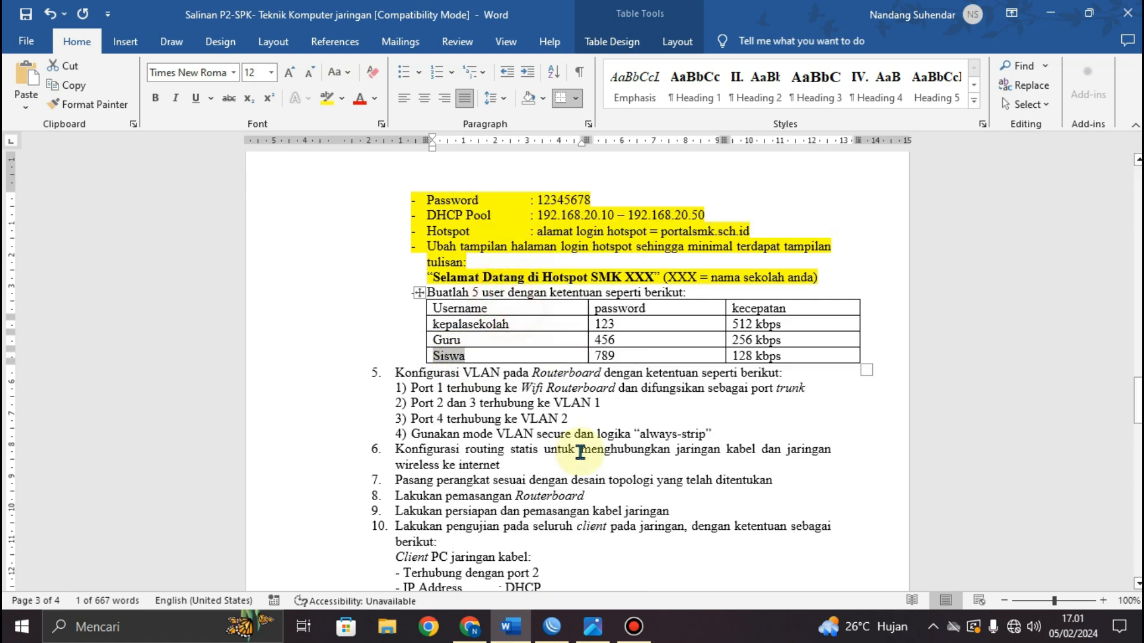
Step: Return to WinBox, paste Siswa as the profile name and choose dhcp_pool2 as its address pool
left_click(552, 627)
double_click(573, 171)
right_click(573, 171)
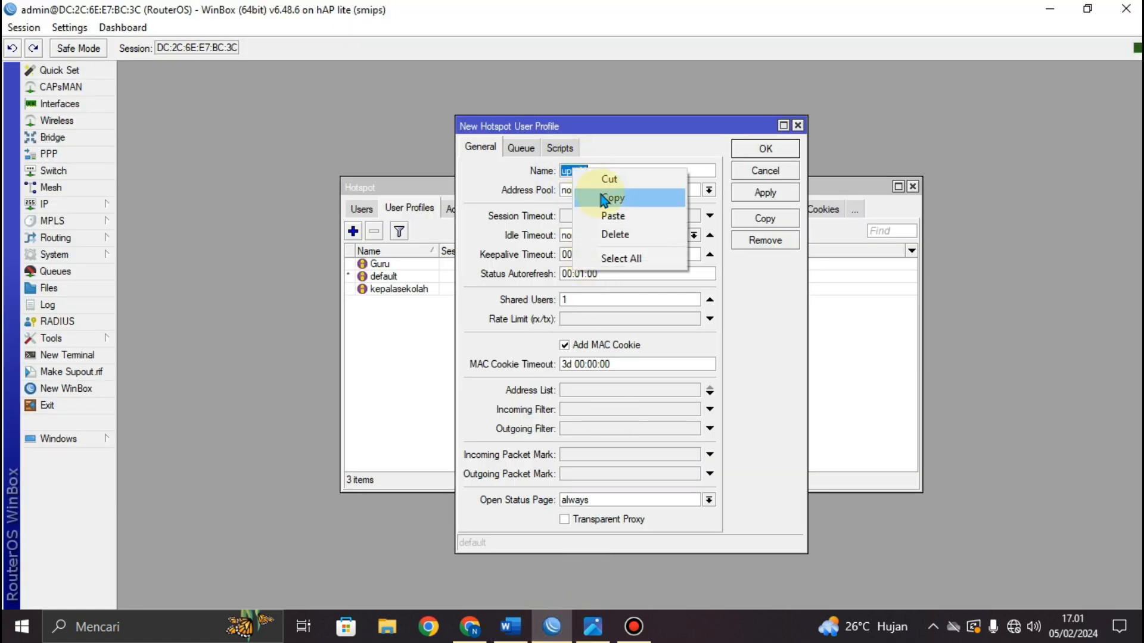
left_click(603, 214)
left_click(572, 191)
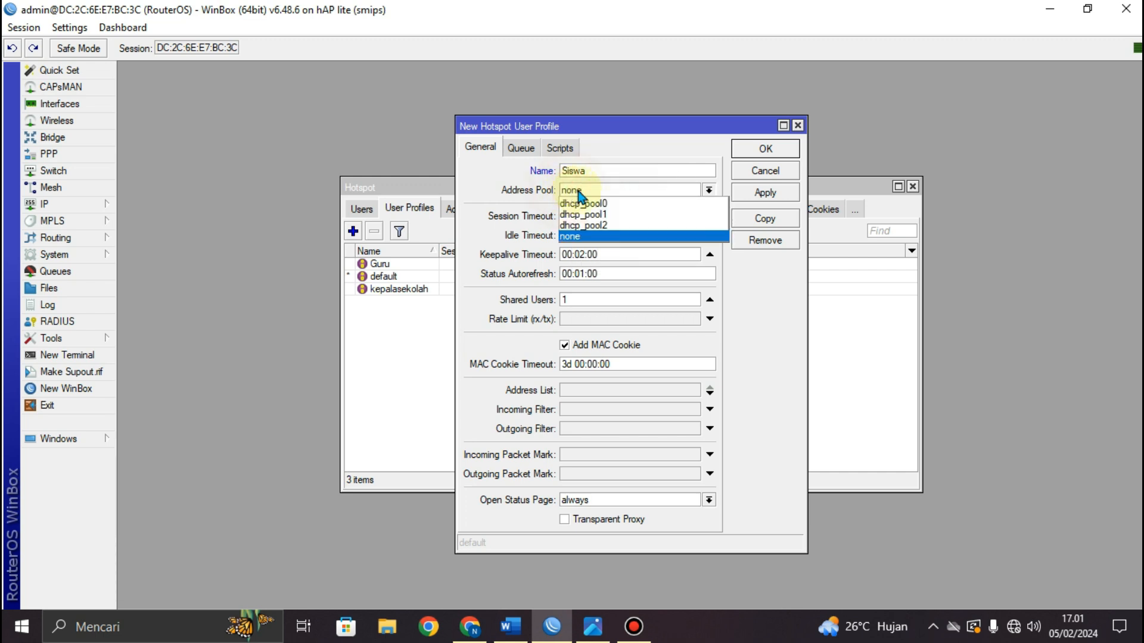
left_click(569, 218)
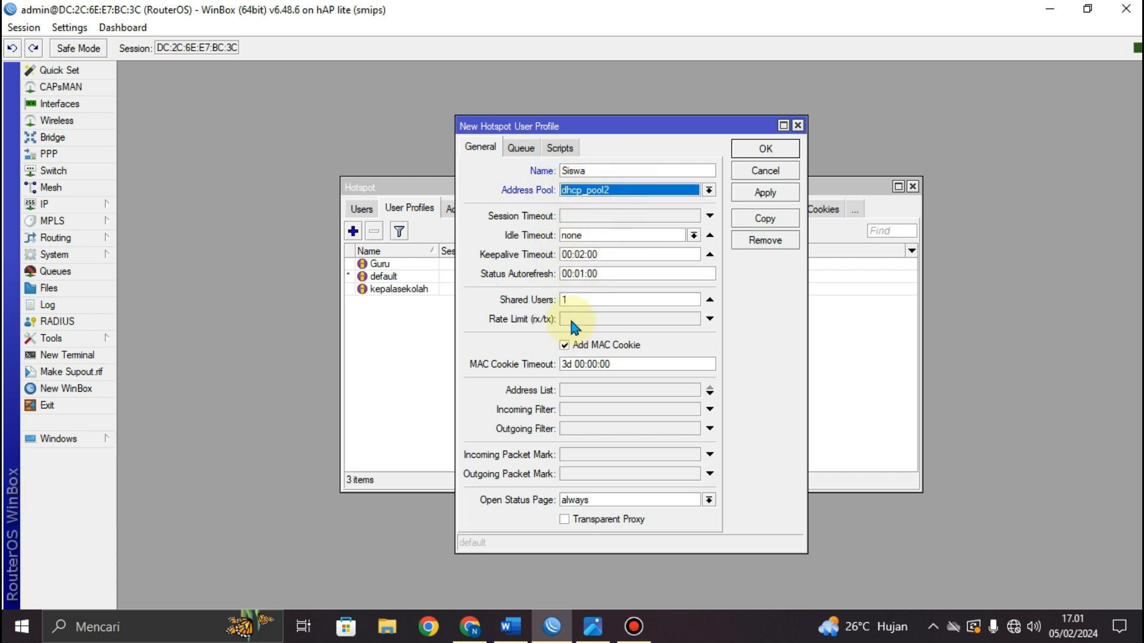
Step: Set the Siswa profile's shared users to 50 and its rate limit to 128k/128k, per the Word document's user table
double_click(574, 299)
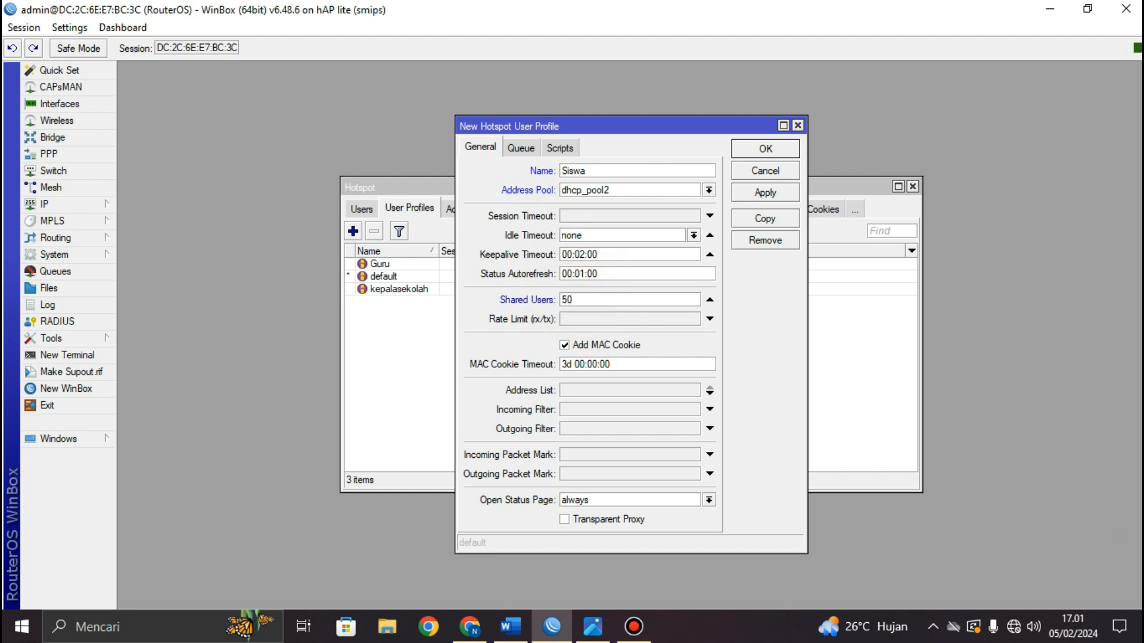
left_click(571, 320)
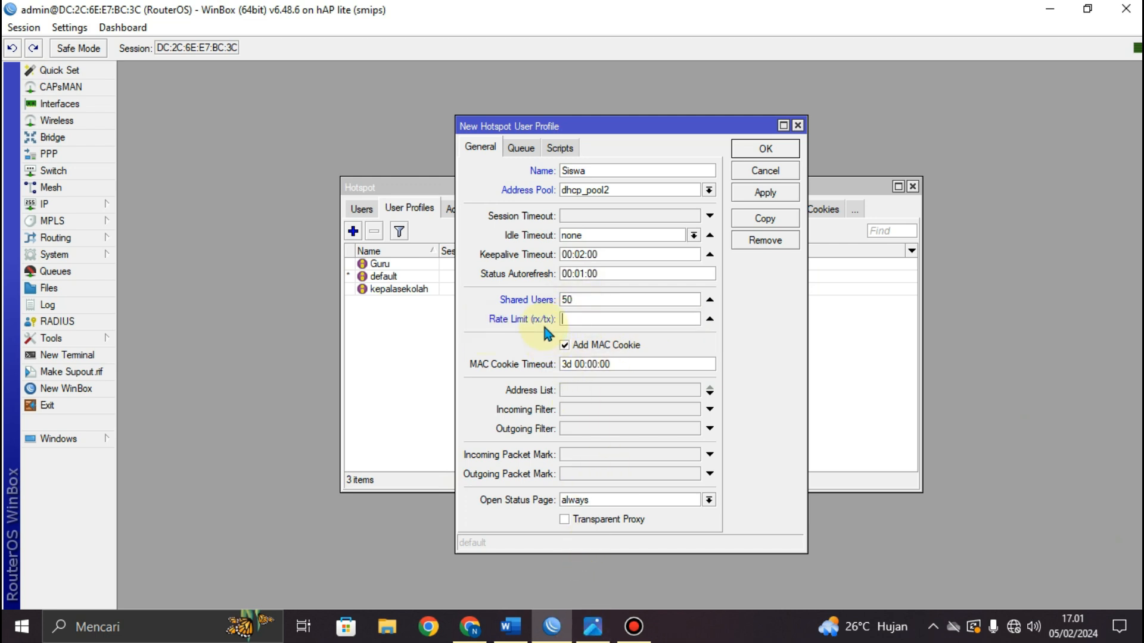
left_click(510, 627)
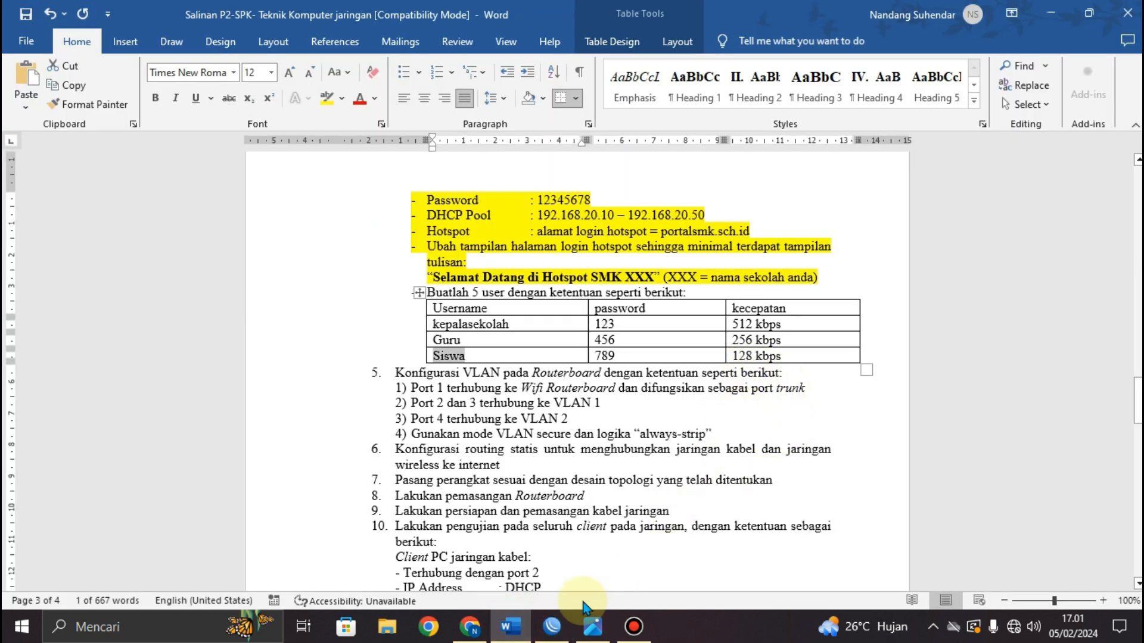
left_click(557, 628)
key("ctrl+v")
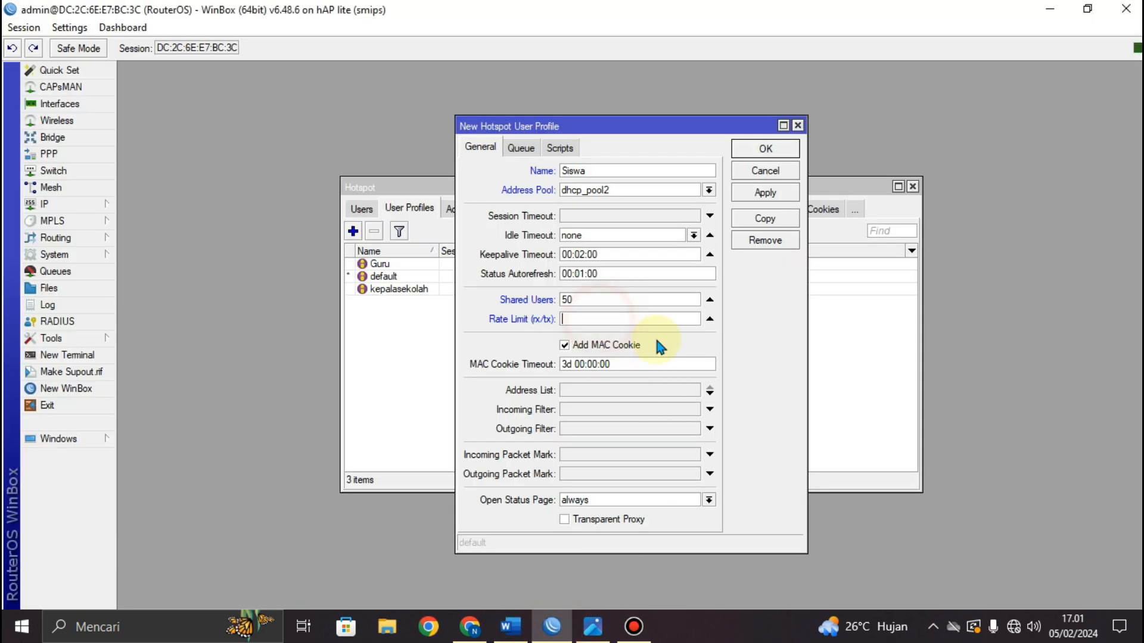
type("128k/128k")
Step: Set the Siswa profile's parent queue to none and save the profile
left_click(522, 147)
left_click(595, 192)
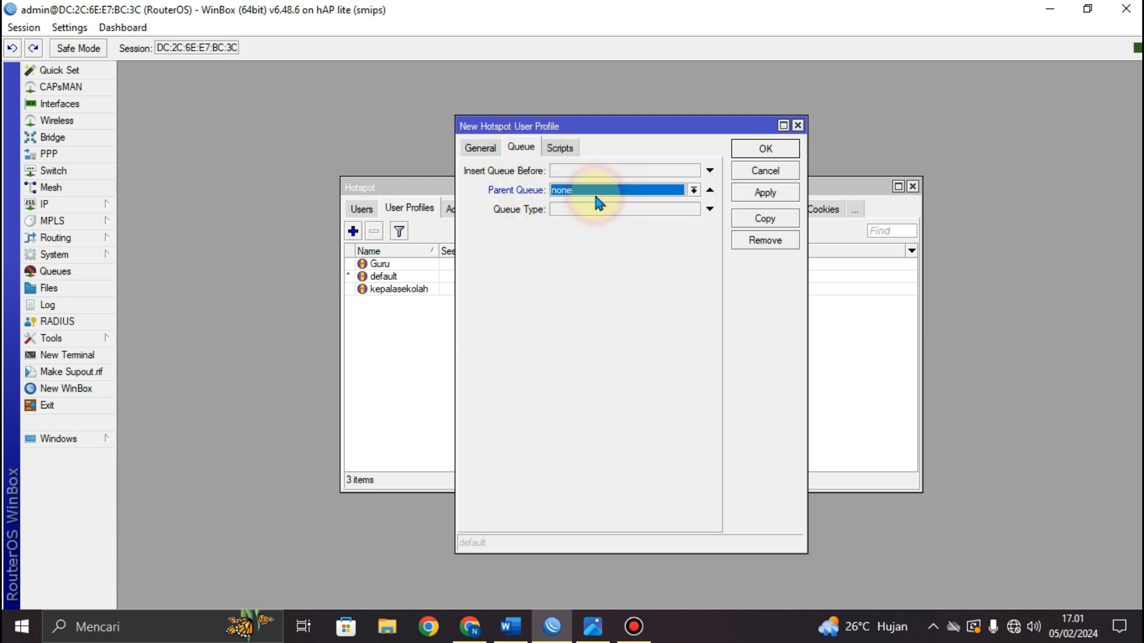
left_click(764, 193)
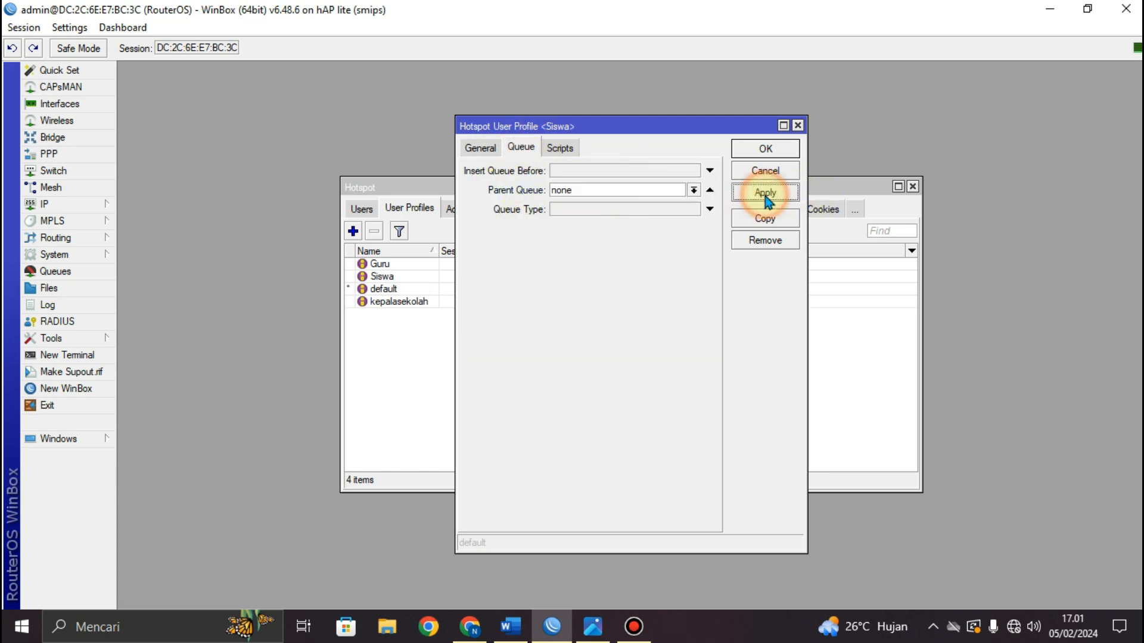
left_click(767, 150)
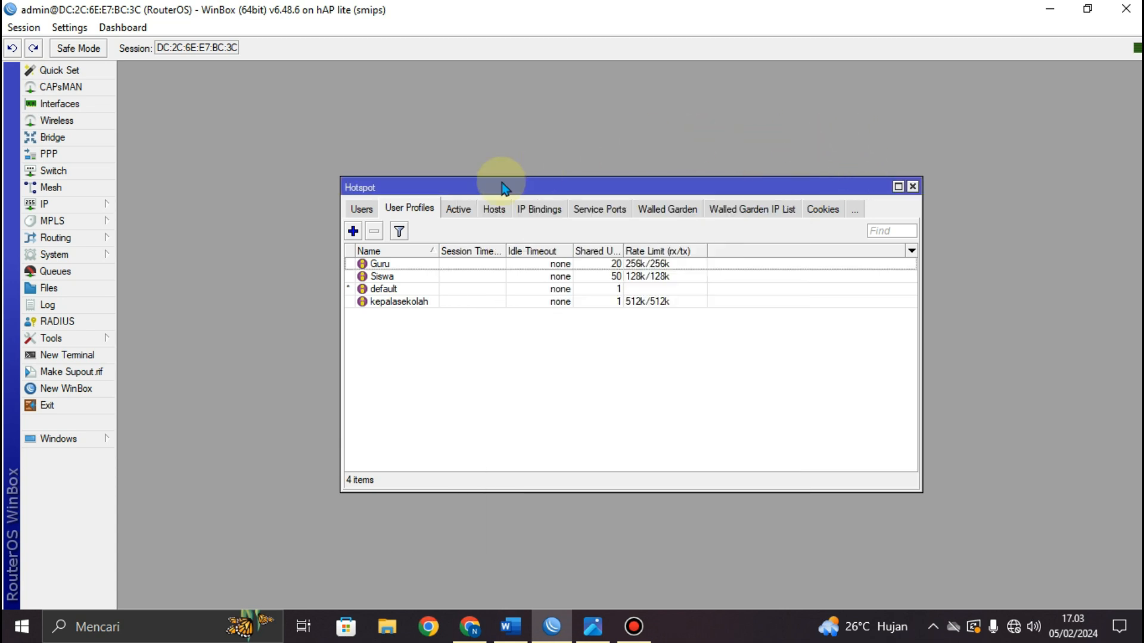
Step: Add a new hotspot user and assign it to the server hotspot1
left_click(364, 210)
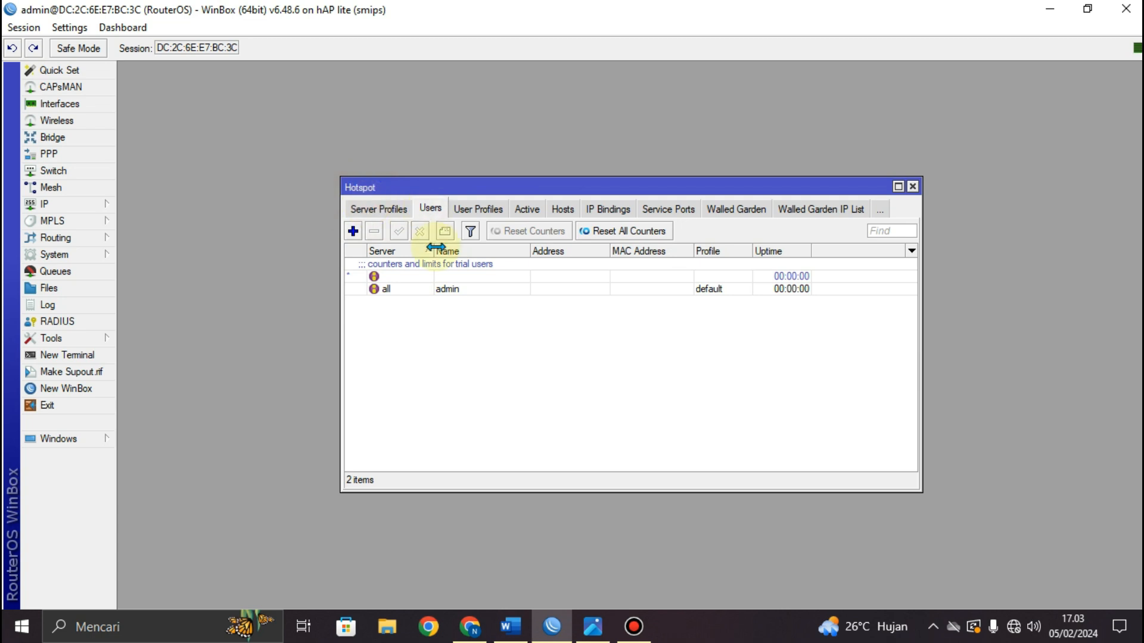
left_click(353, 231)
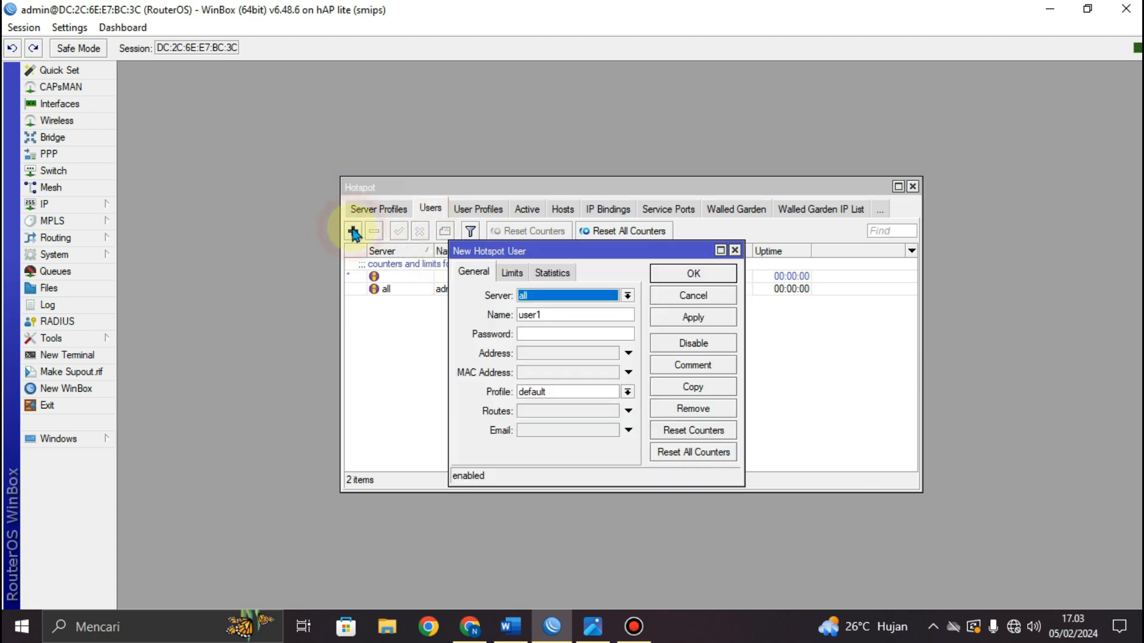
left_click(548, 297)
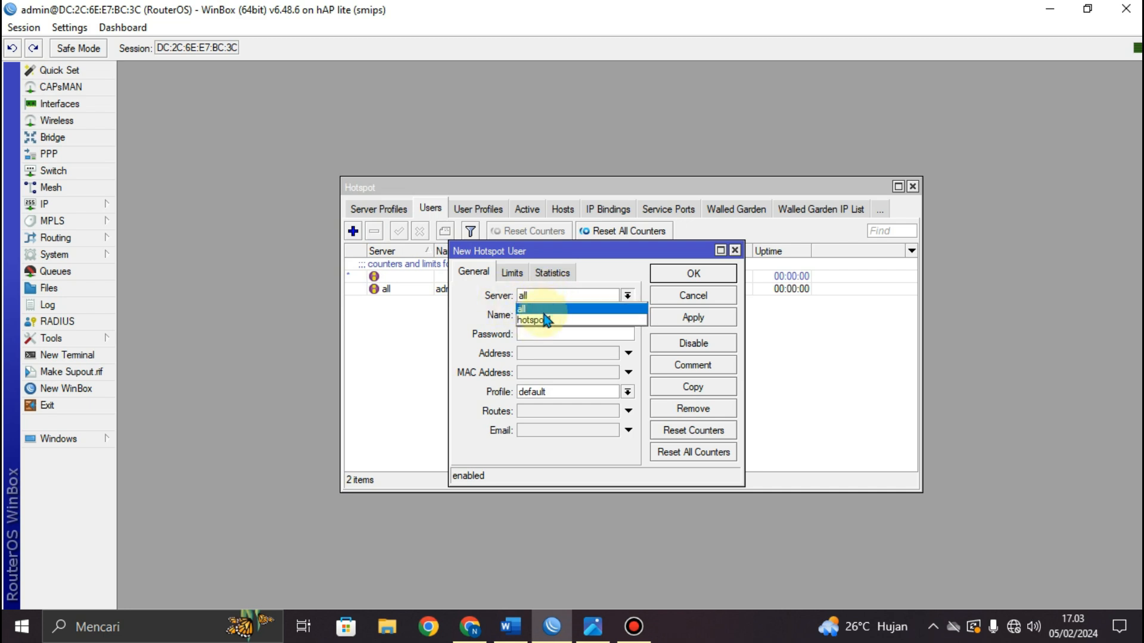
left_click(545, 321)
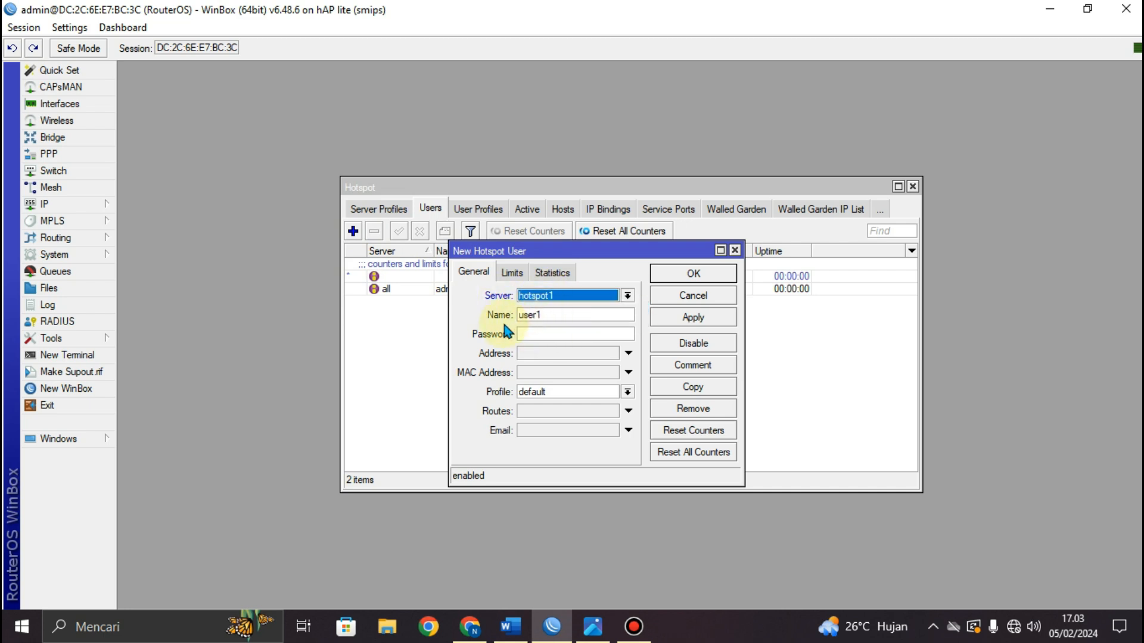
Step: Copy kepalasekolah from the user table in the Word document and paste it in WinBox as the new hotspot user's name
left_click_drag(552, 316, 512, 317)
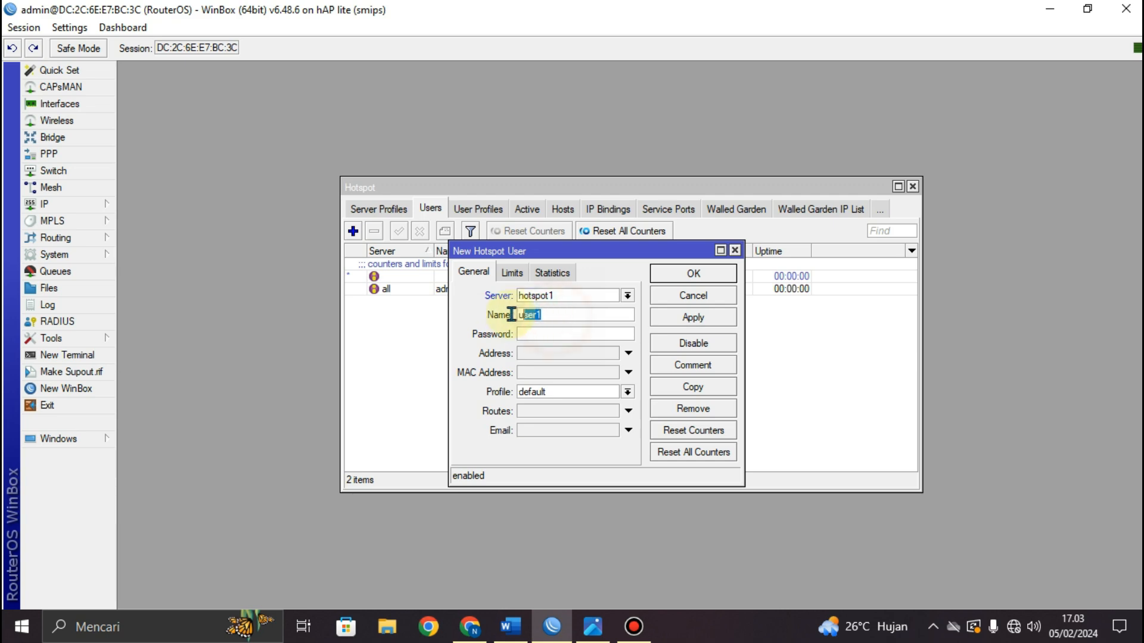
left_click(510, 625)
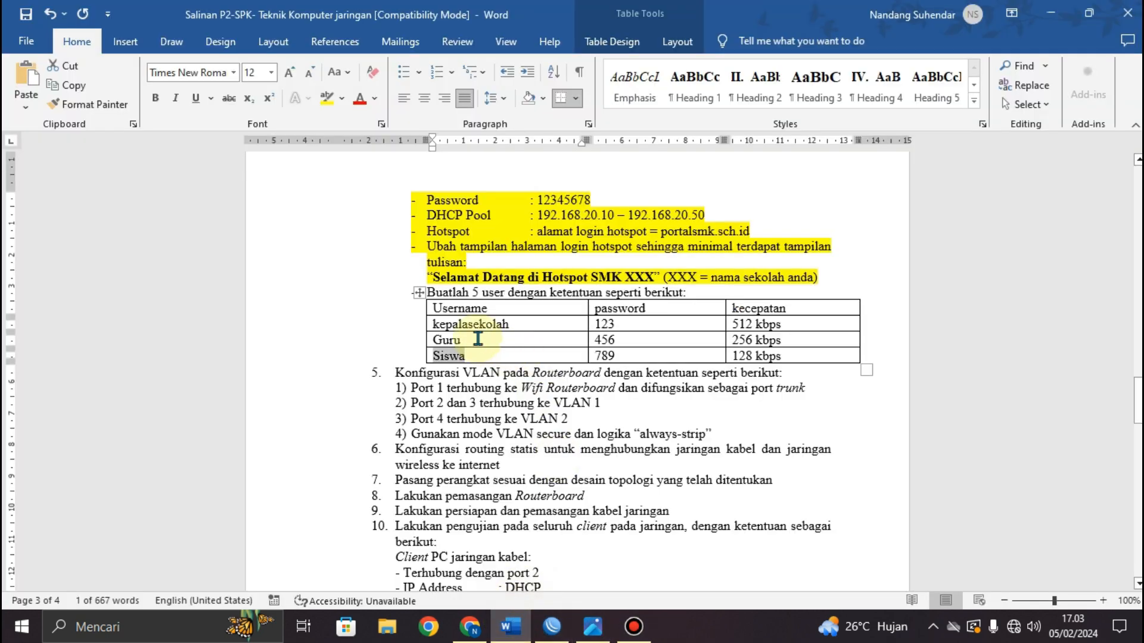
left_click_drag(520, 329, 432, 326)
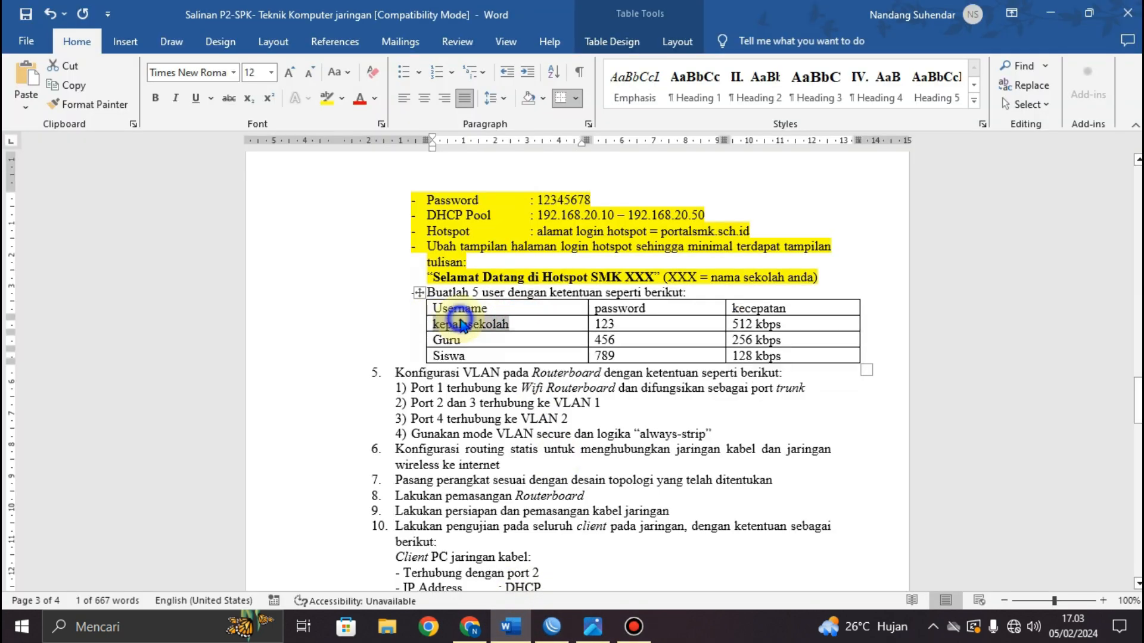
right_click(463, 326)
left_click(499, 304)
left_click(552, 627)
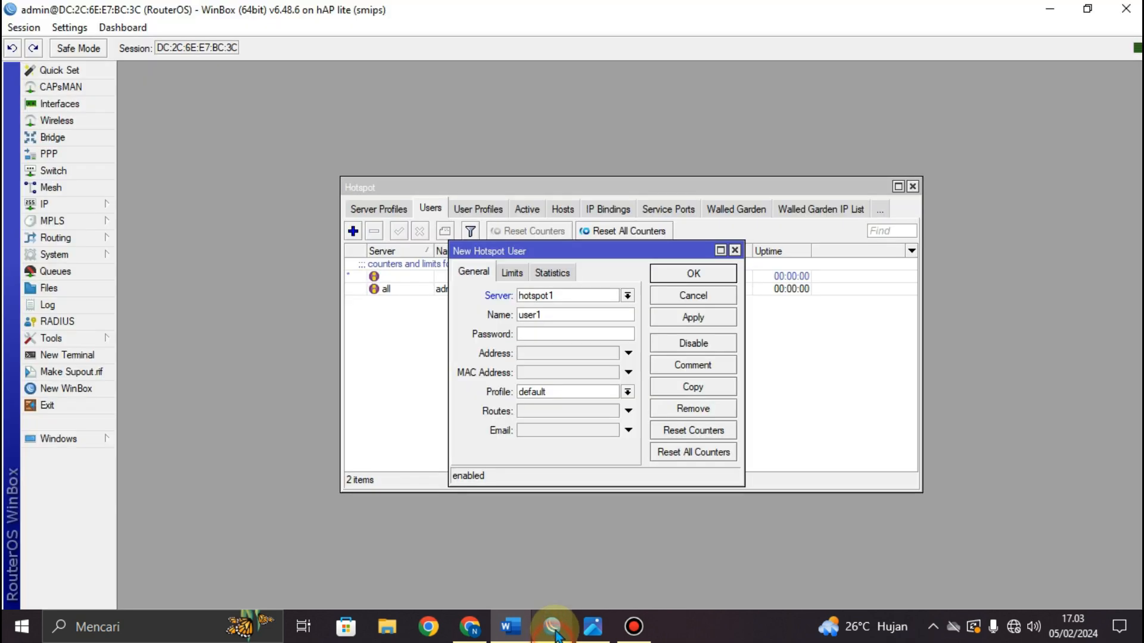
left_click_drag(544, 314, 519, 314)
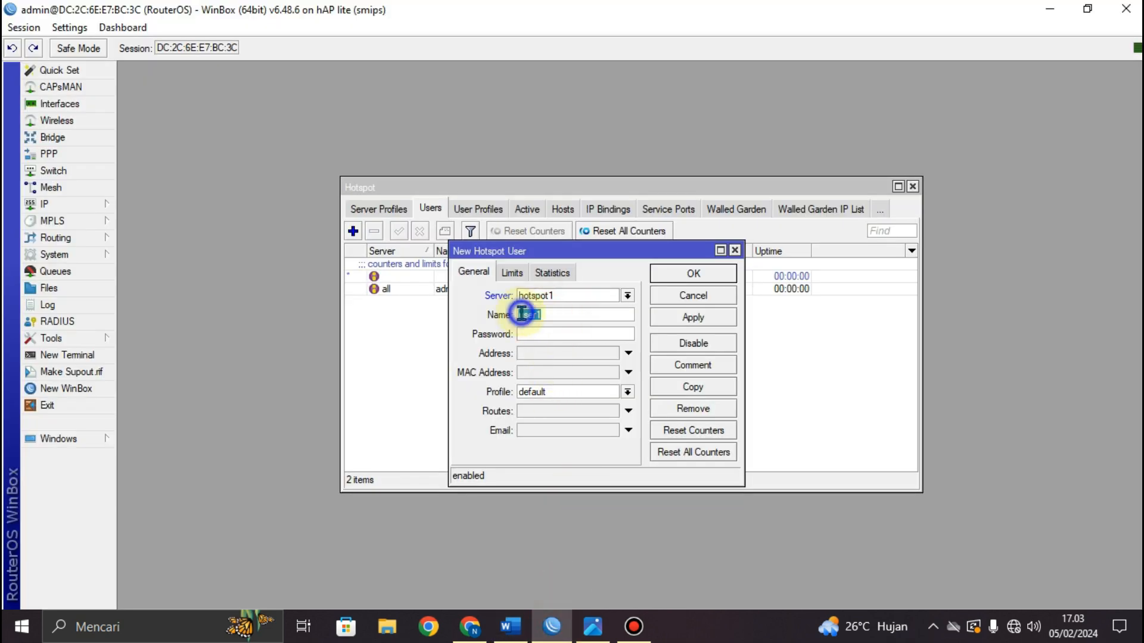
right_click(542, 314)
left_click(562, 360)
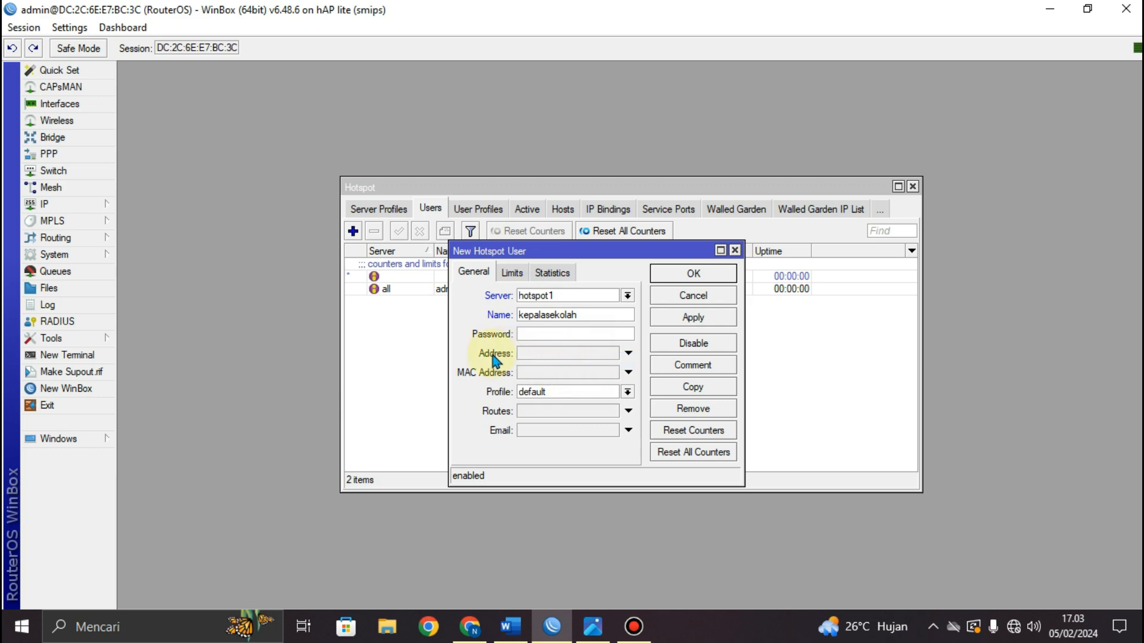
Step: Enter the kepalasekolah user's password from the Word table, assign the kepalasekolah profile in WinBox and save the user
left_click(519, 626)
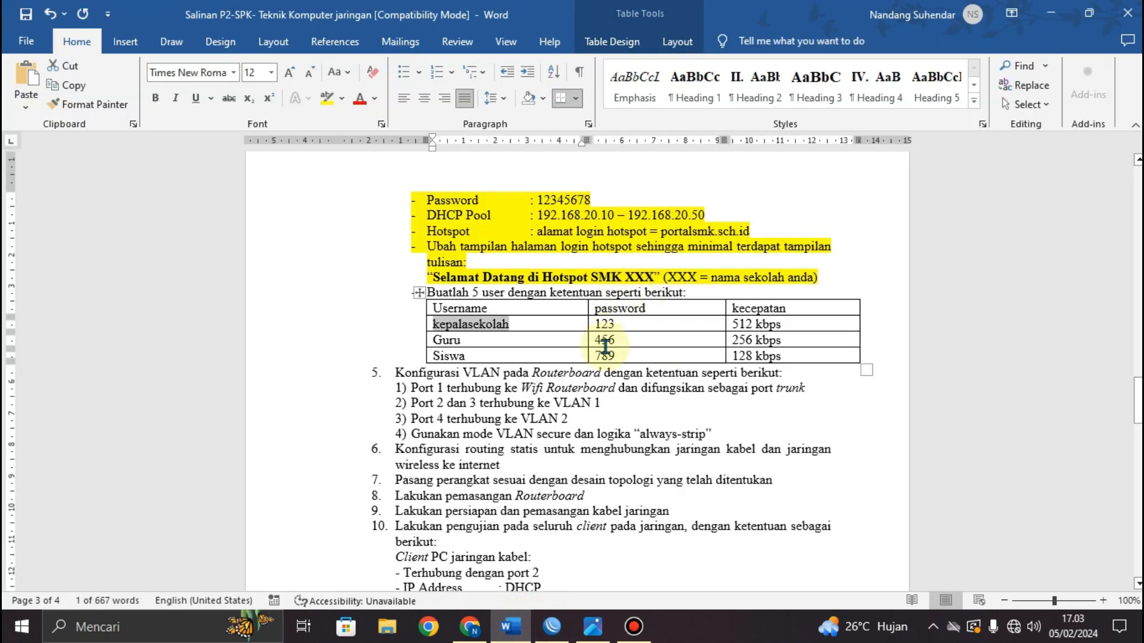
left_click(553, 626)
left_click(540, 334)
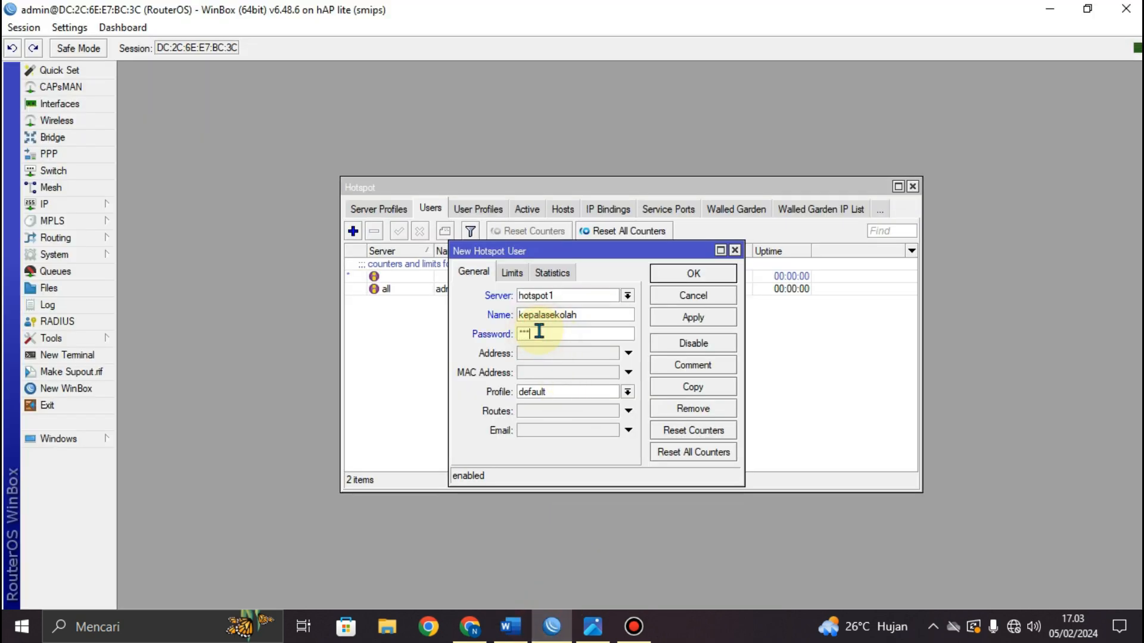
left_click(554, 393)
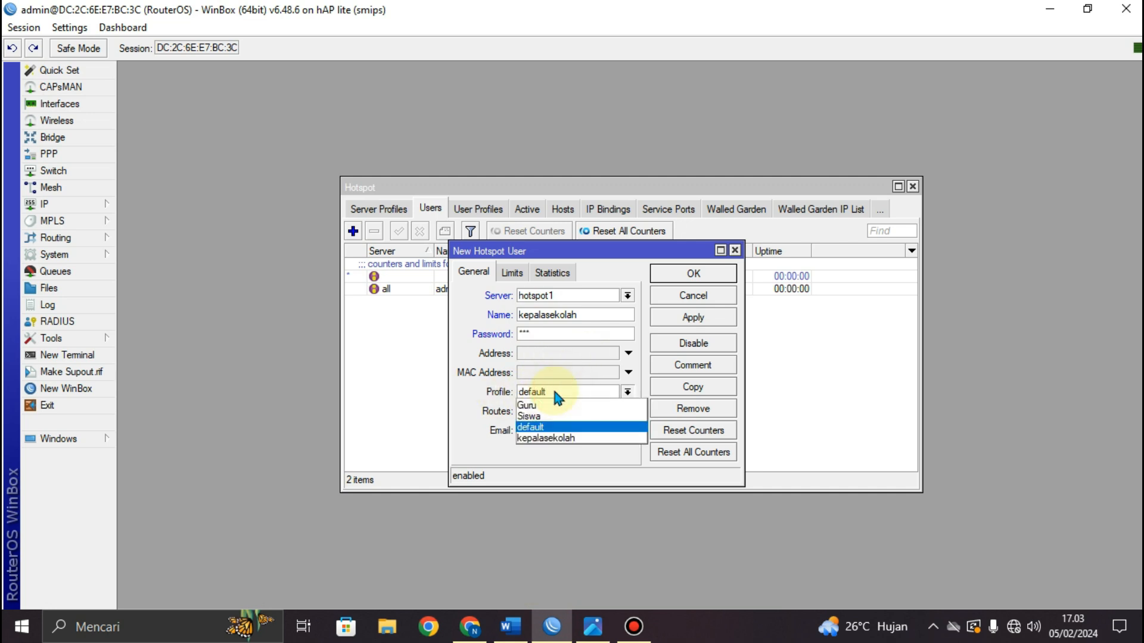
left_click(559, 441)
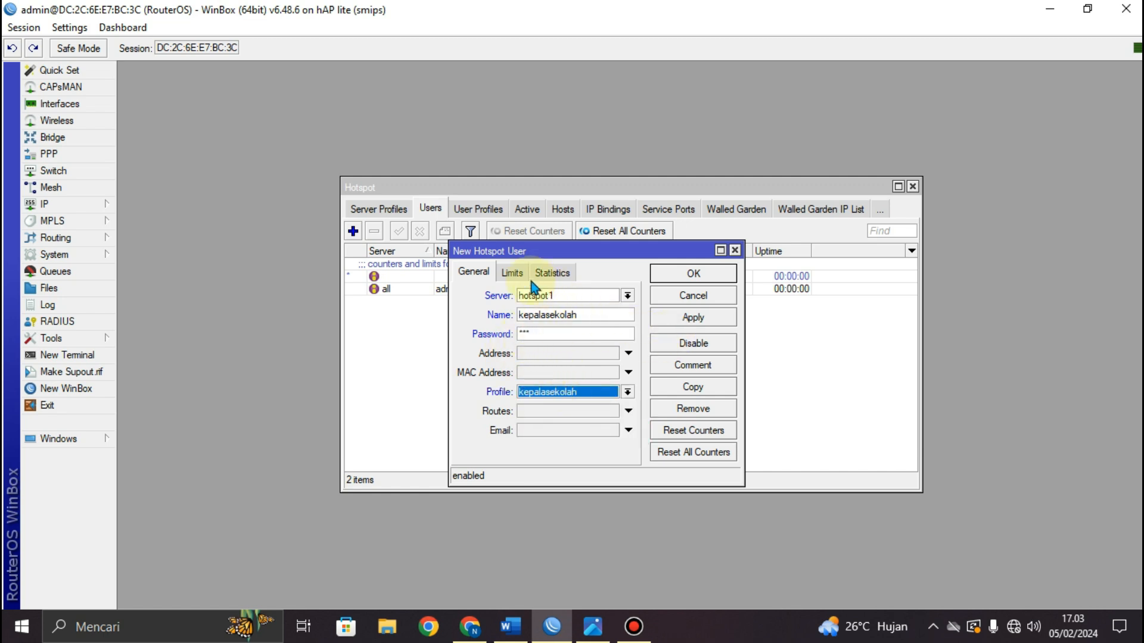
left_click(694, 322)
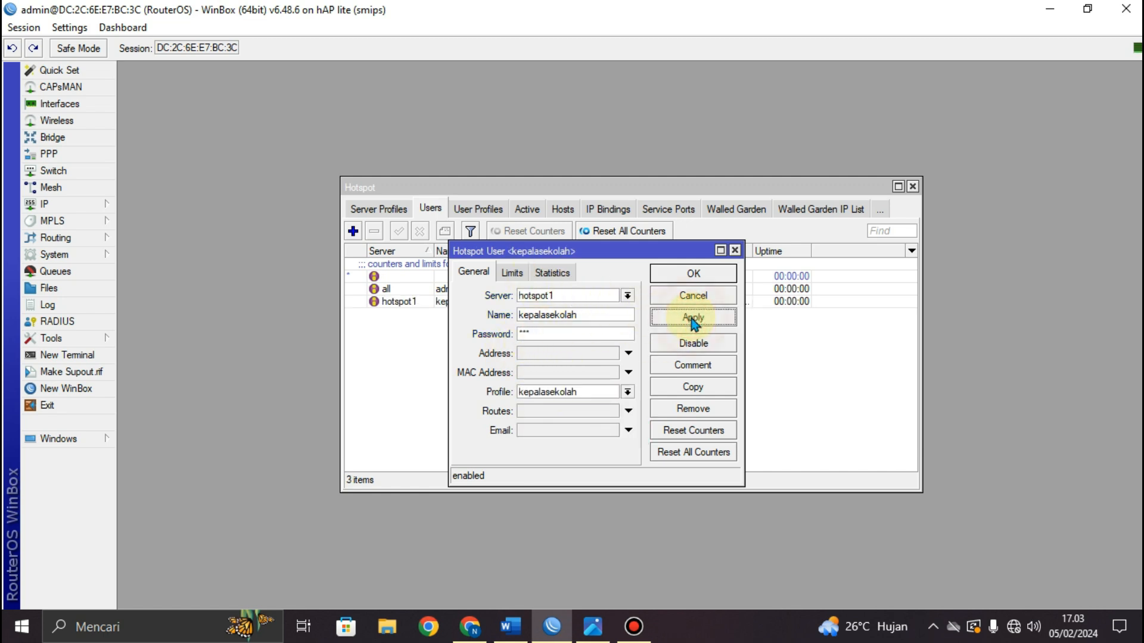
left_click(696, 274)
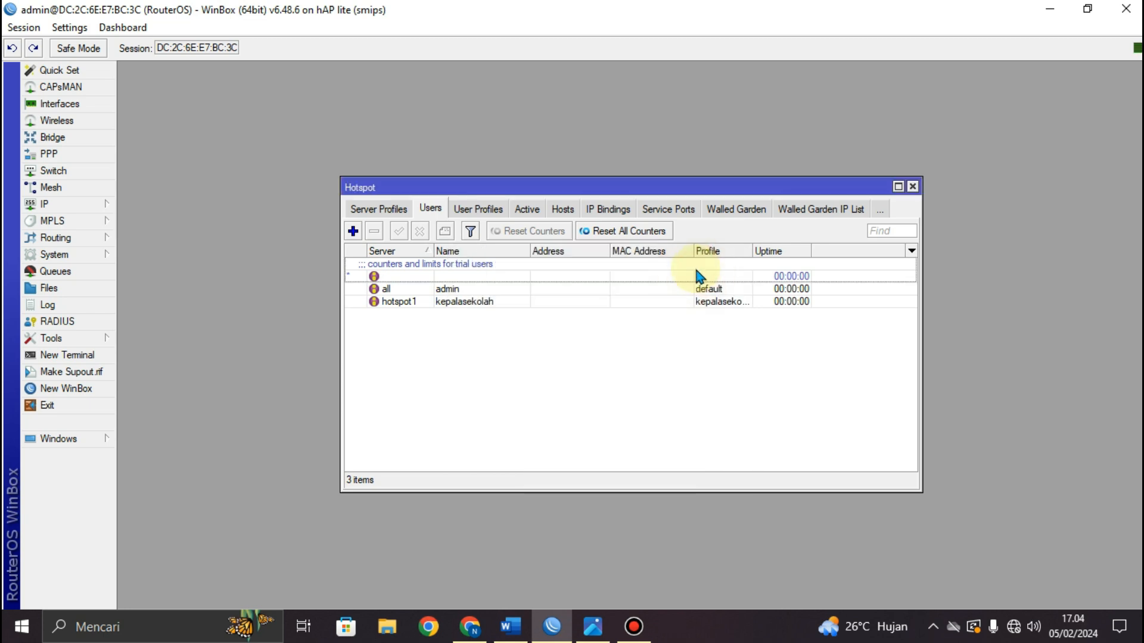
Step: Add a second hotspot user in WinBox and assign it to the server hotspot1
left_click(353, 231)
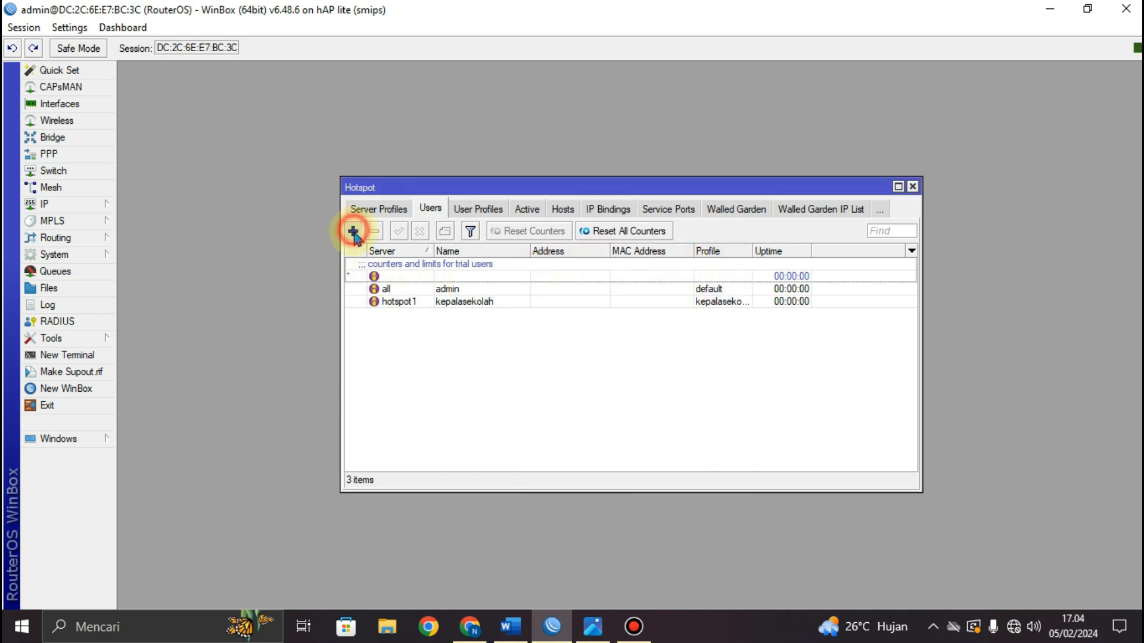
left_click(545, 298)
left_click(543, 317)
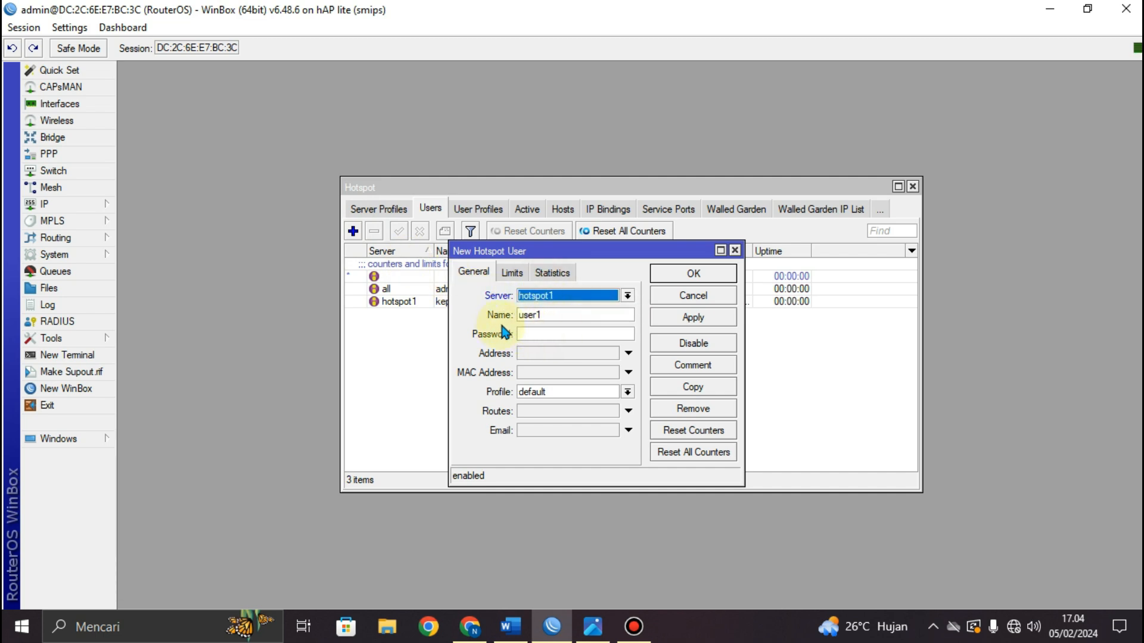
Step: Copy Guru from the Word document's user table and paste it in WinBox as the new hotspot user's name
left_click(511, 625)
double_click(446, 342)
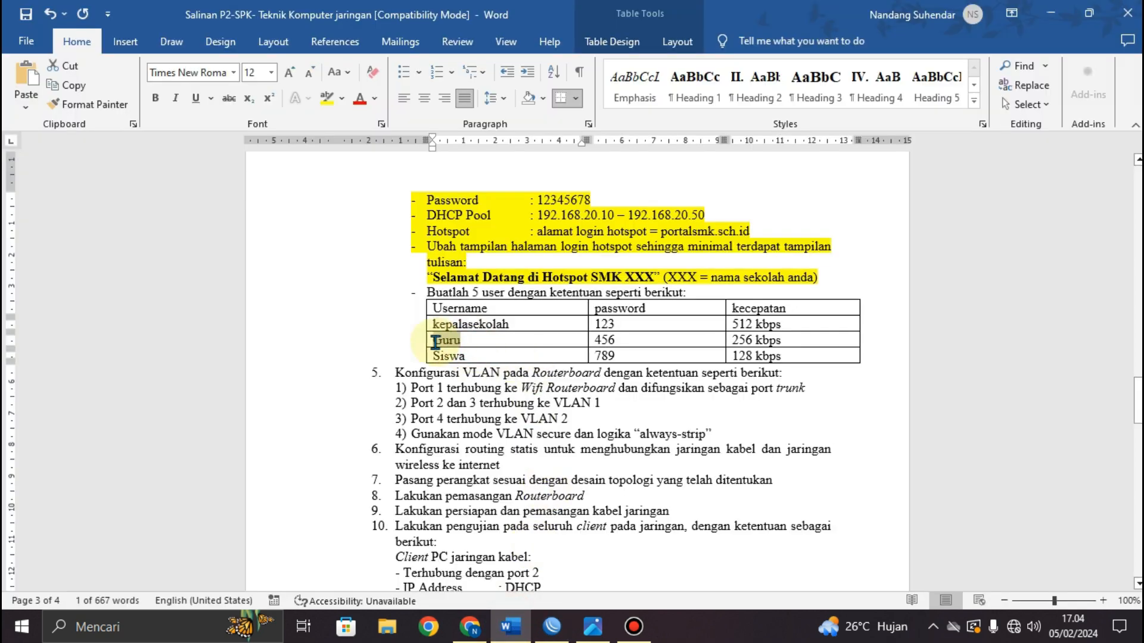
right_click(446, 347)
left_click(485, 302)
left_click(552, 627)
double_click(543, 315)
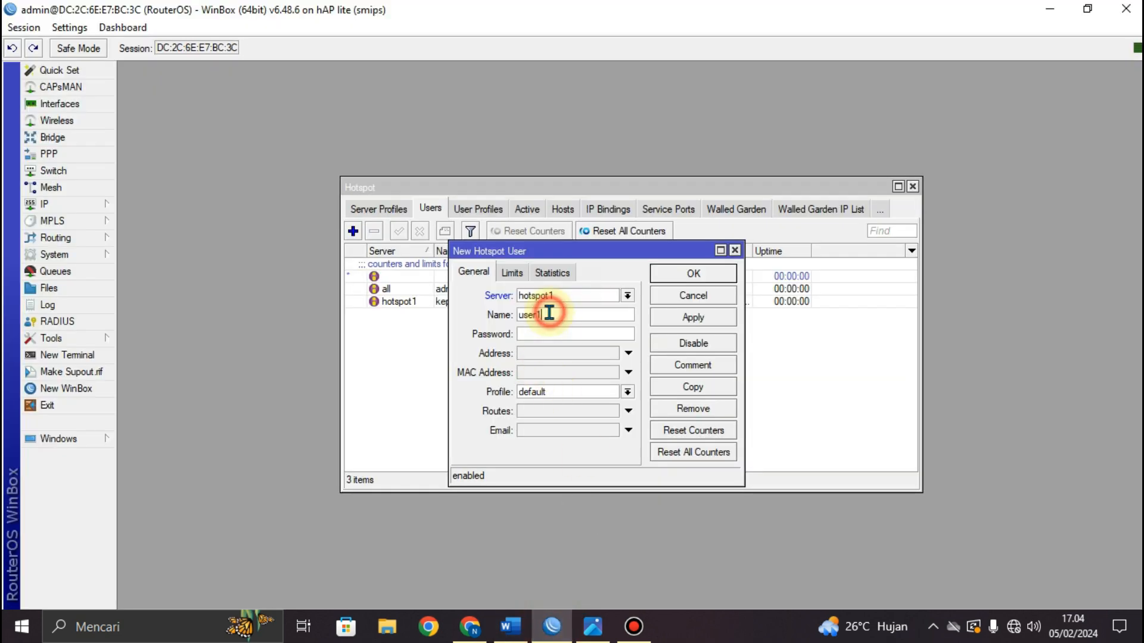
right_click(544, 315)
left_click(577, 360)
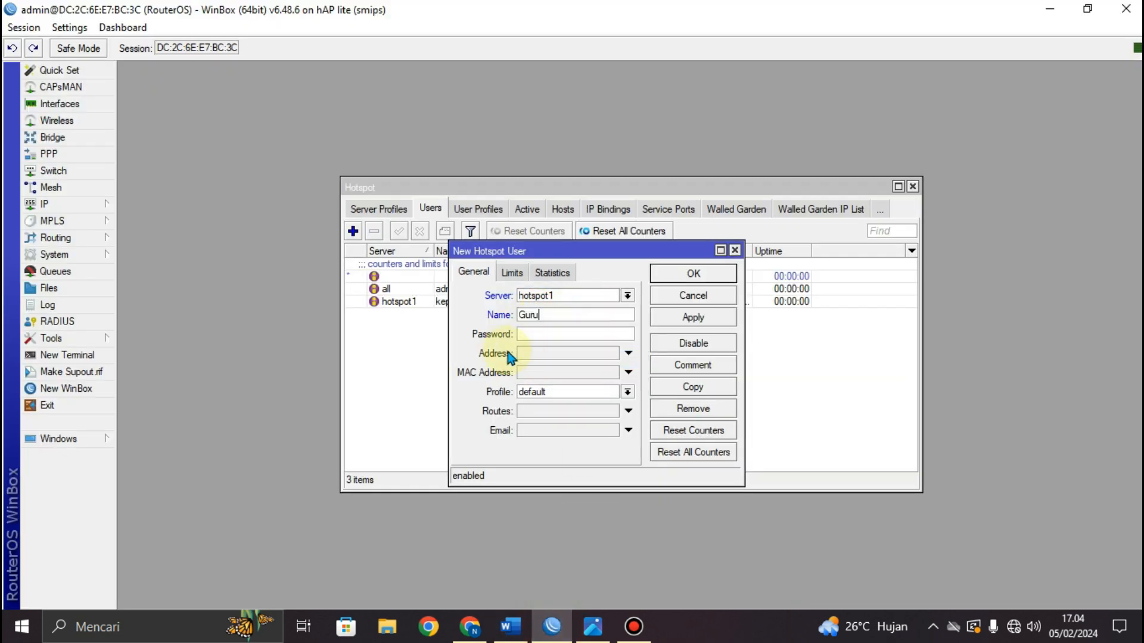
Step: Enter the Guru user's password from the Word table, assign the Guru profile in WinBox and save the user
left_click(535, 335)
left_click(511, 626)
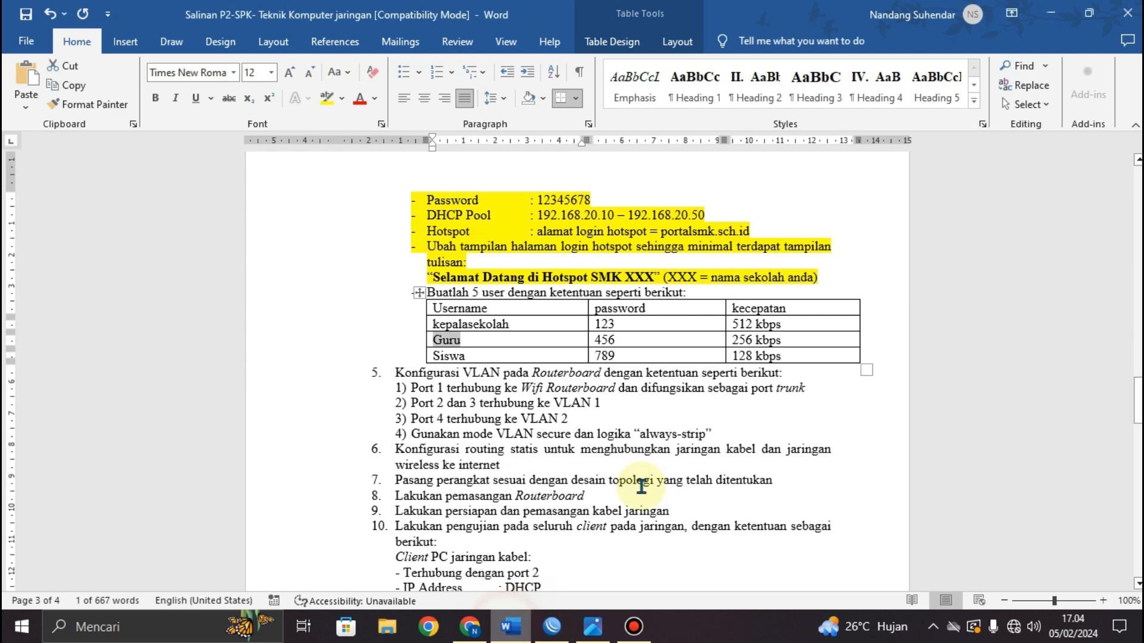
left_click(552, 627)
left_click(545, 330)
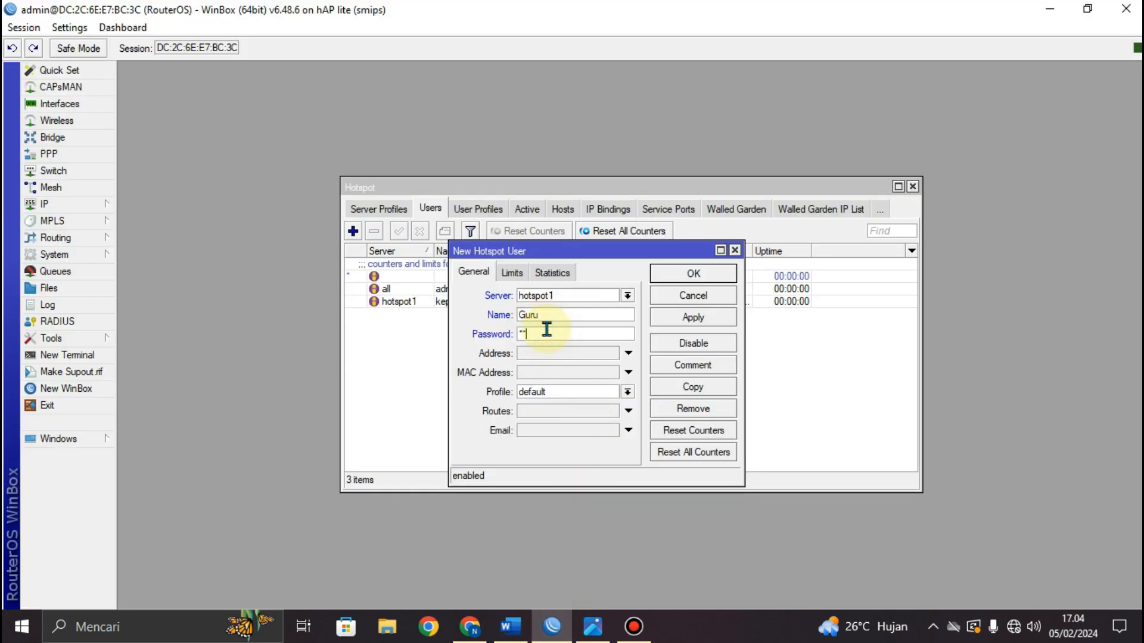
left_click(539, 396)
left_click(536, 403)
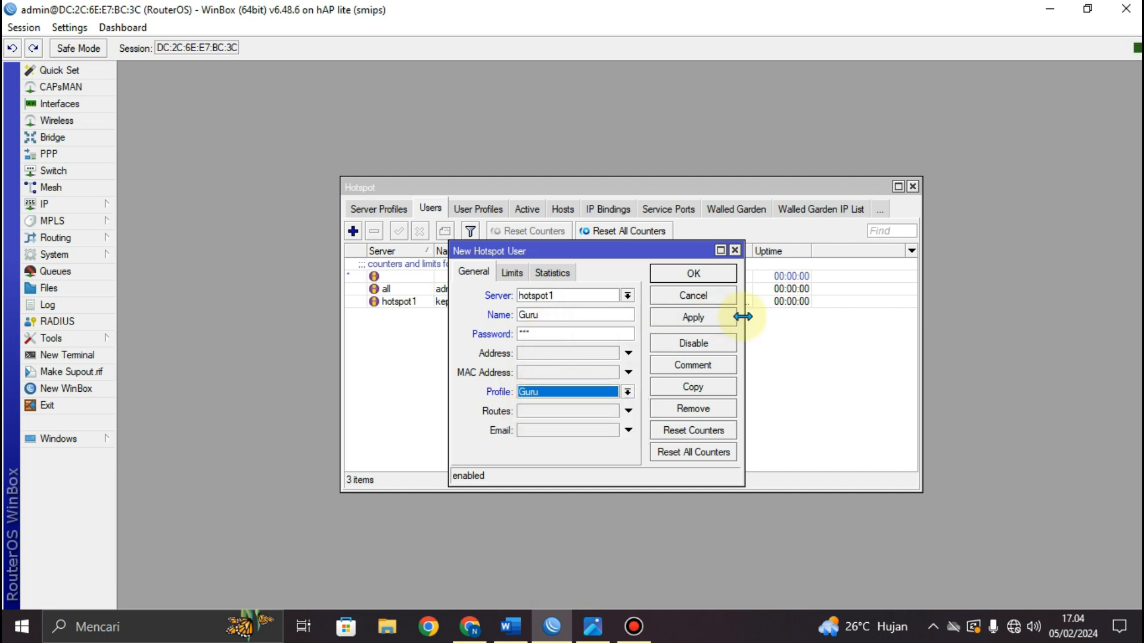
left_click(715, 322)
left_click(694, 274)
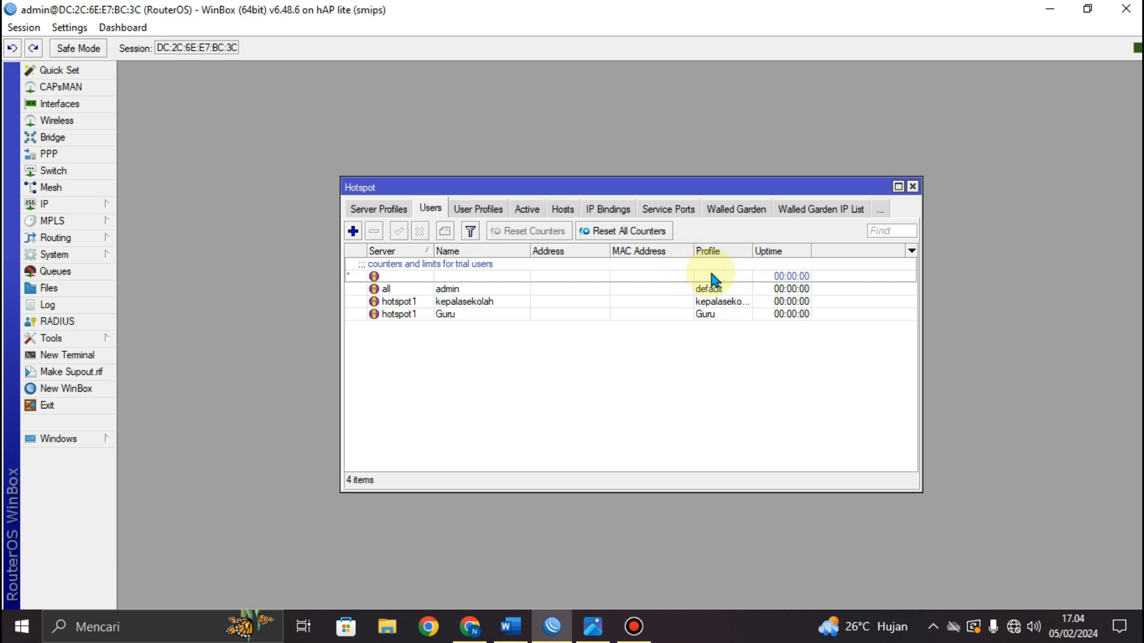
Step: Add a third hotspot user and assign it to the server hotspot1
left_click(353, 231)
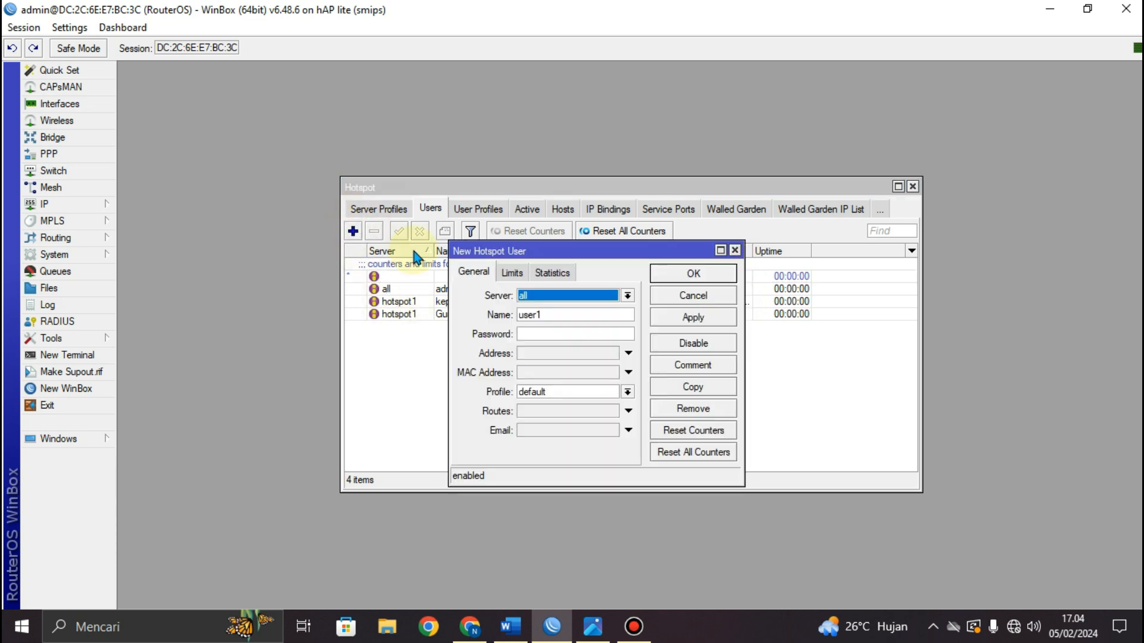
left_click(533, 295)
left_click(539, 321)
left_click(524, 316)
type("user1")
double_click(548, 315)
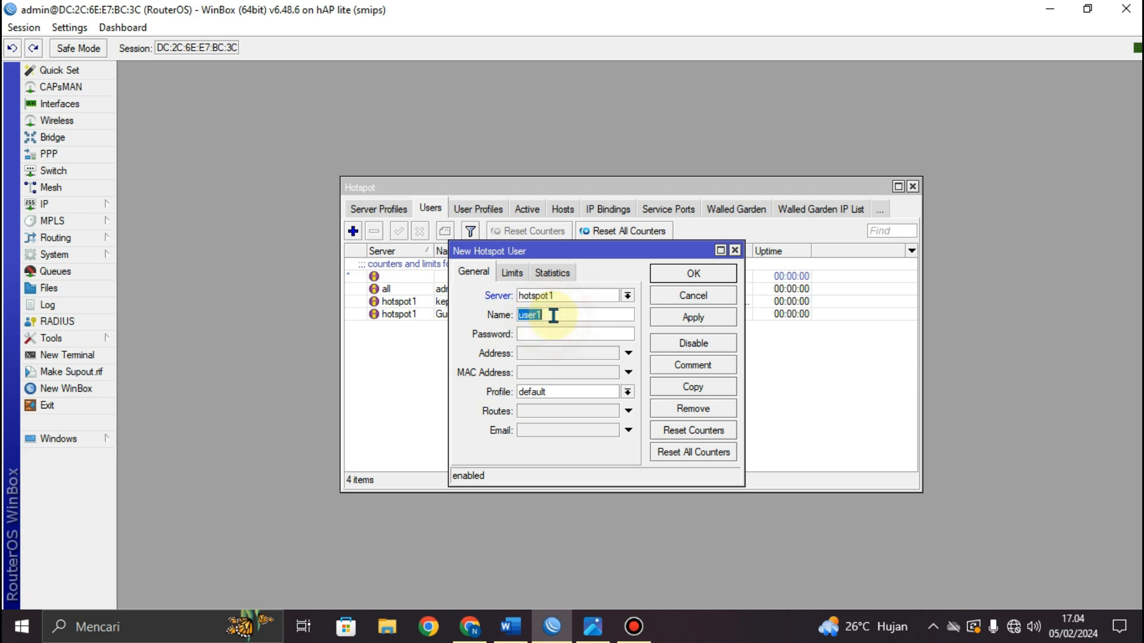
Step: Copy Siswa from the Word document's user table and paste it in WinBox as the third hotspot user's name
left_click(511, 627)
left_click_drag(468, 358, 431, 356)
right_click(450, 356)
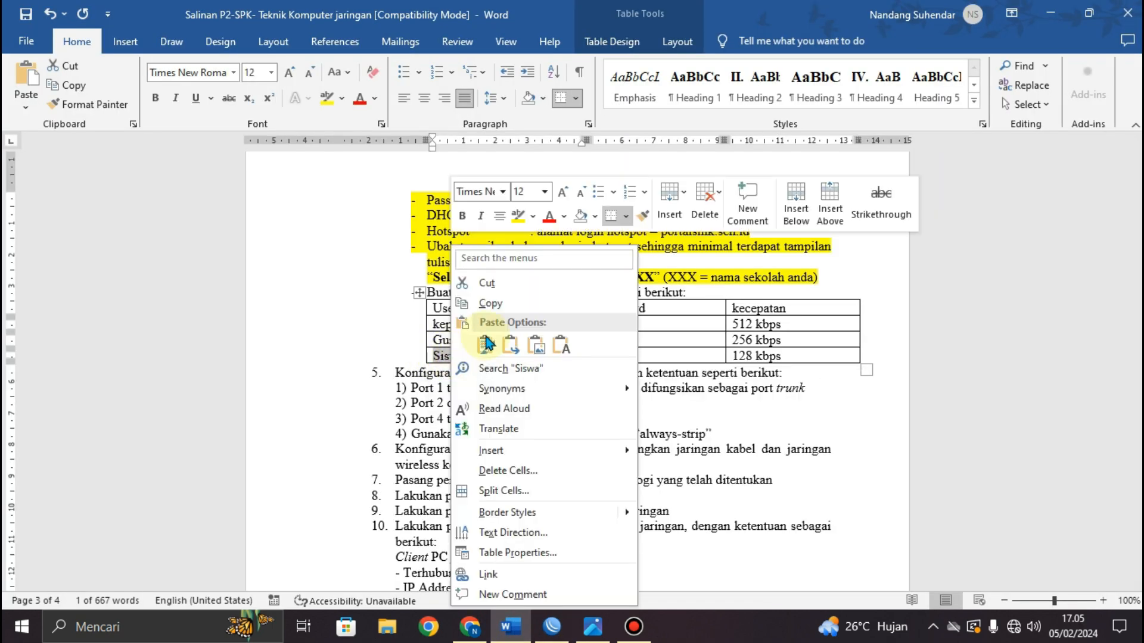
left_click(490, 303)
left_click(552, 627)
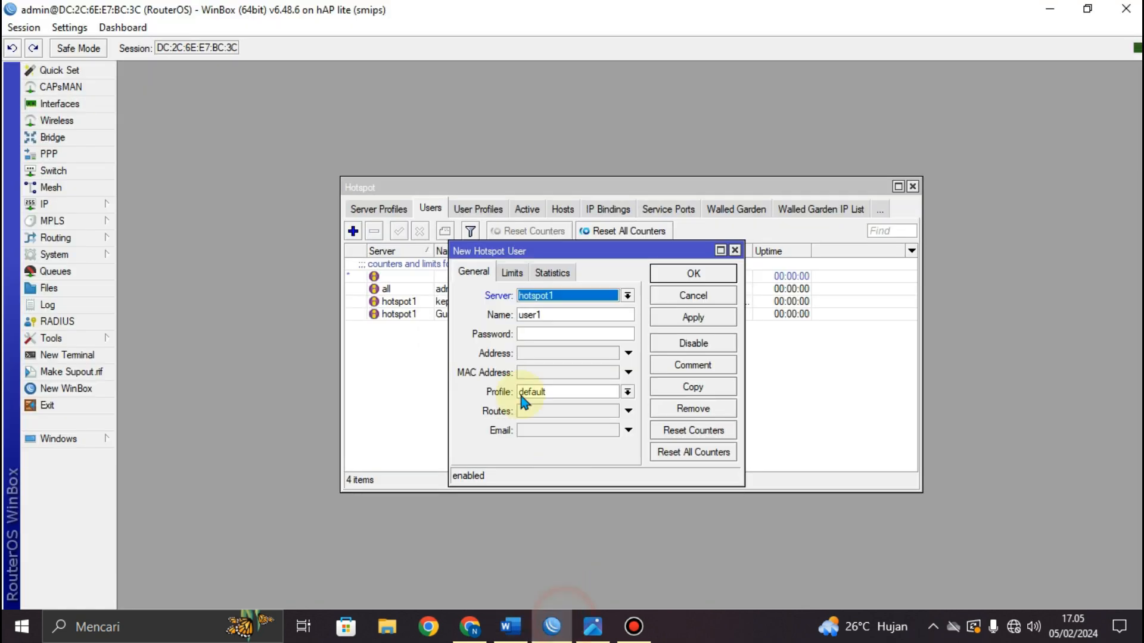
left_click(522, 333)
right_click(521, 333)
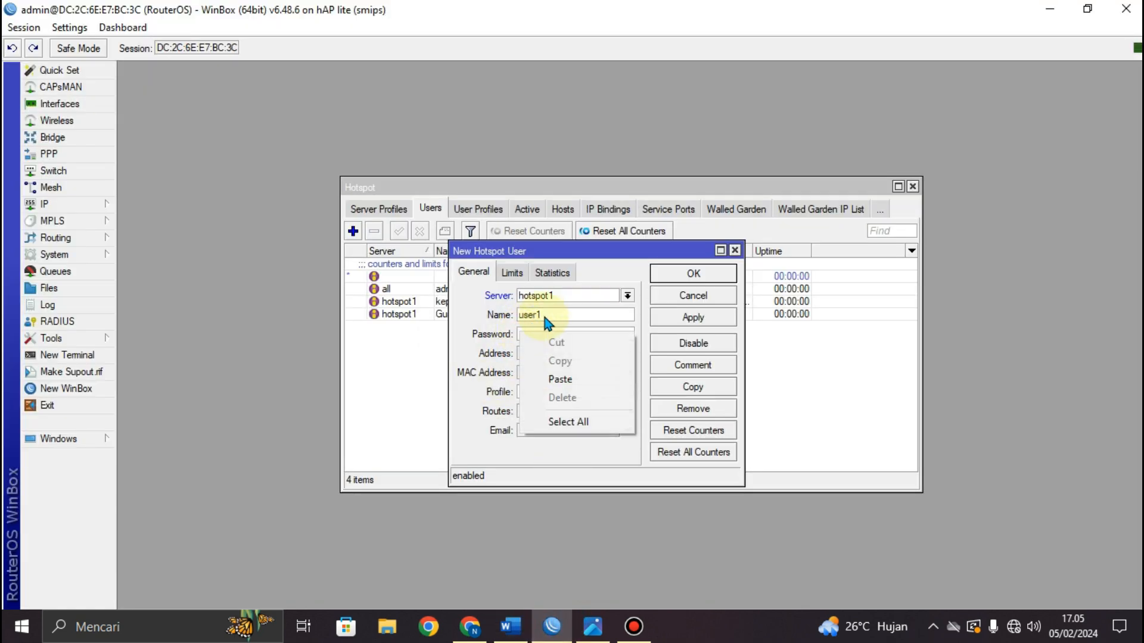
double_click(544, 316)
right_click(544, 315)
left_click(559, 362)
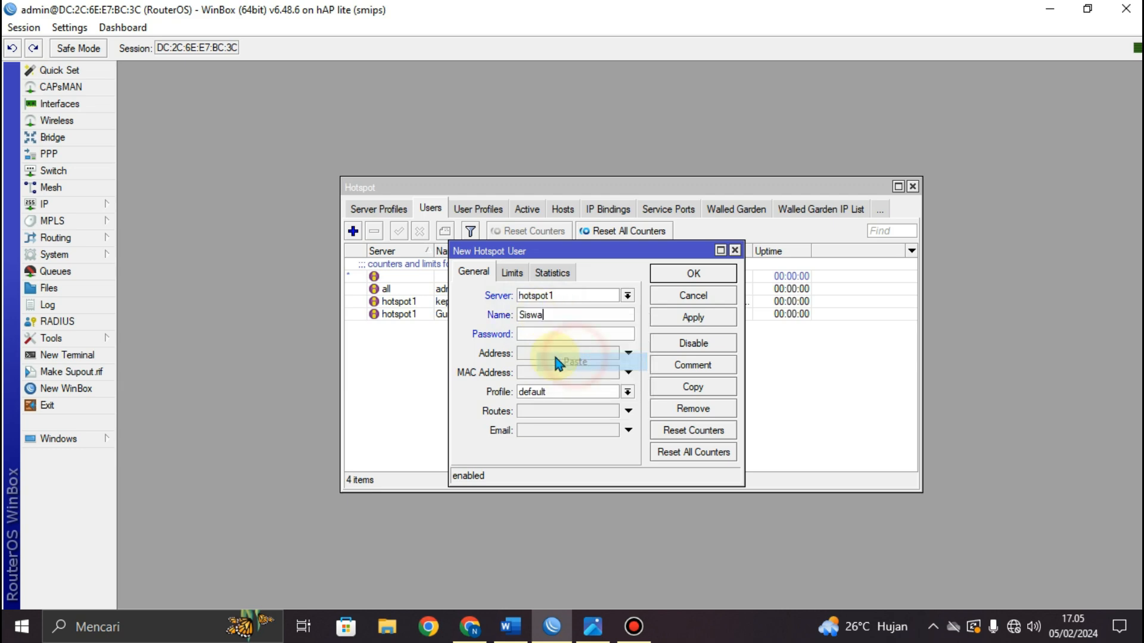
Step: Enter the Siswa user's password from the Word table, assign the Siswa profile in WinBox and save the user
left_click(511, 627)
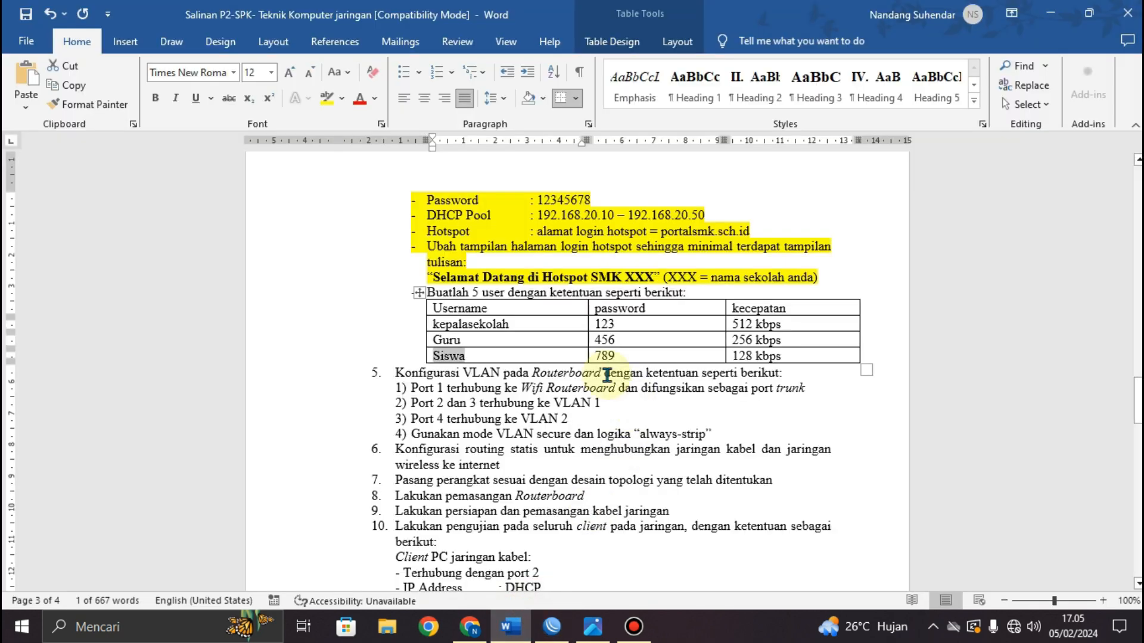
left_click(552, 627)
left_click(542, 333)
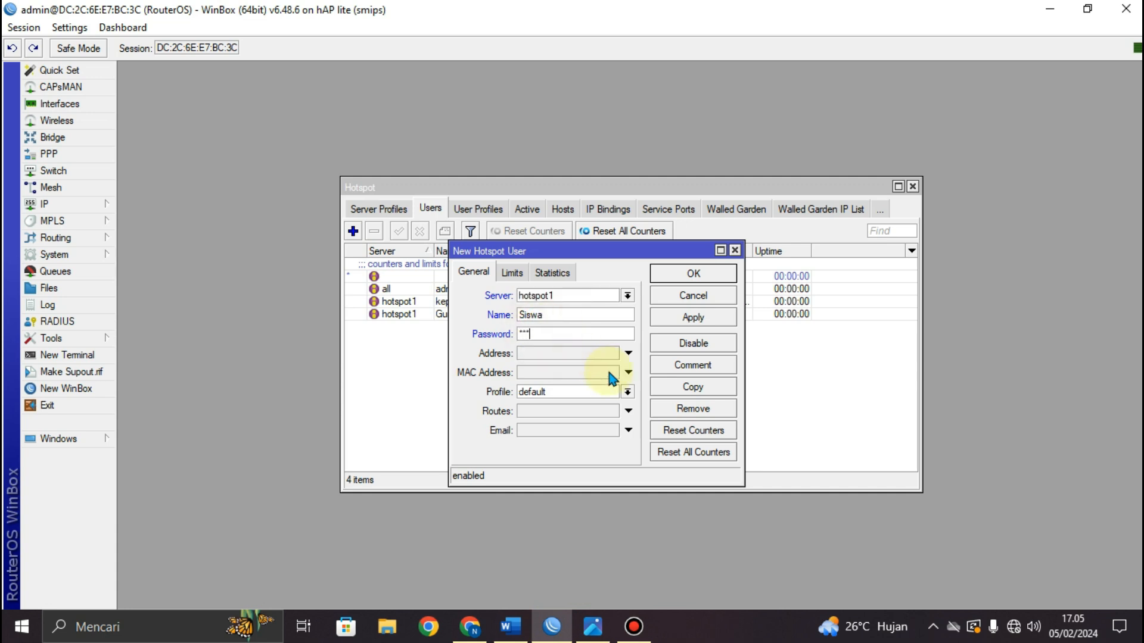
left_click(543, 393)
left_click(537, 419)
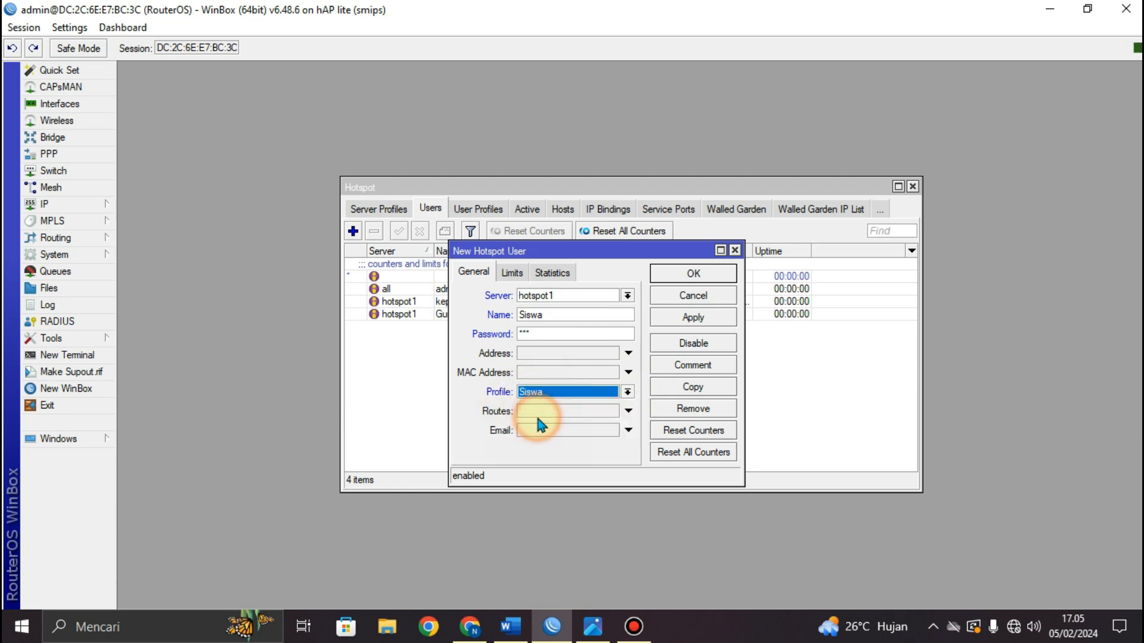
left_click(709, 319)
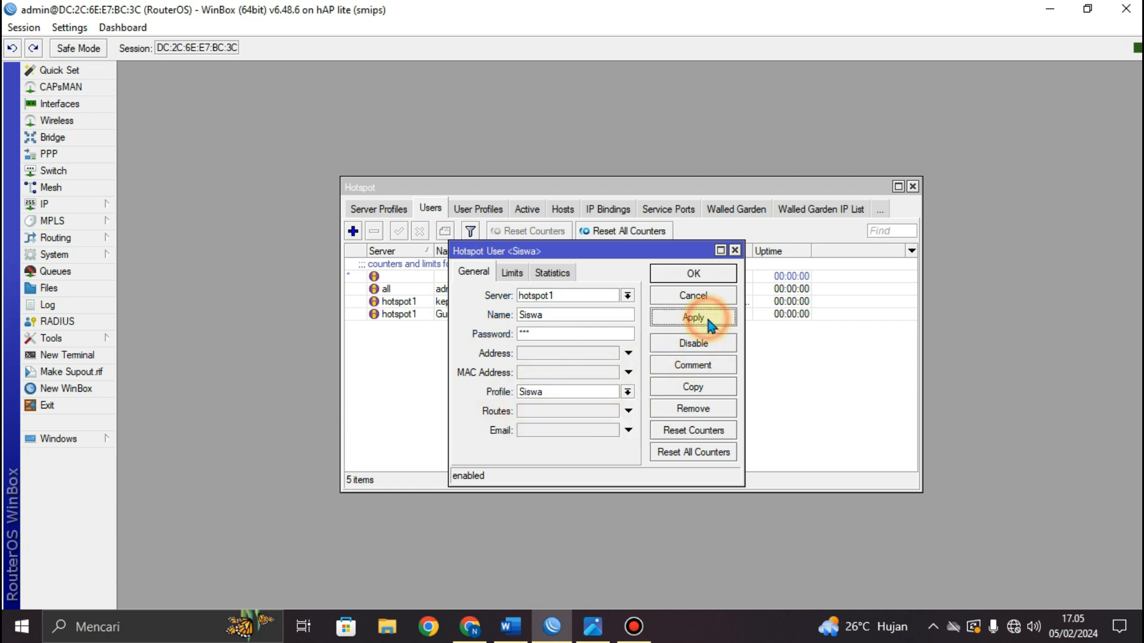
left_click(696, 273)
left_click(533, 365)
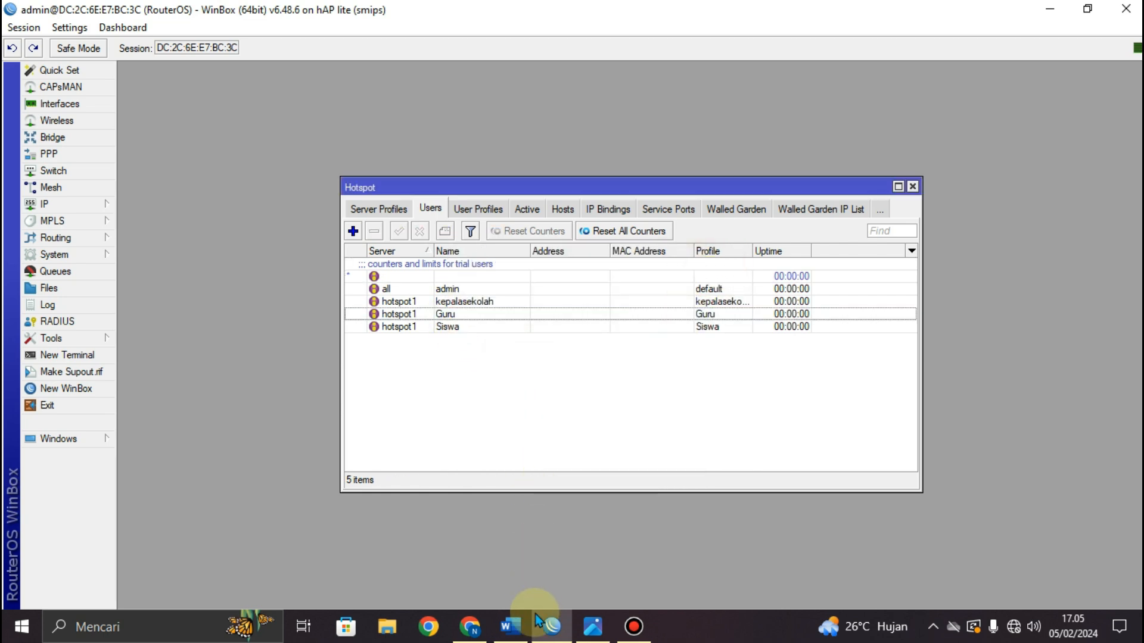
Step: Switch to Word and highlight the "Buatlah 5 user" requirement line and its whole user table in yellow
left_click(511, 626)
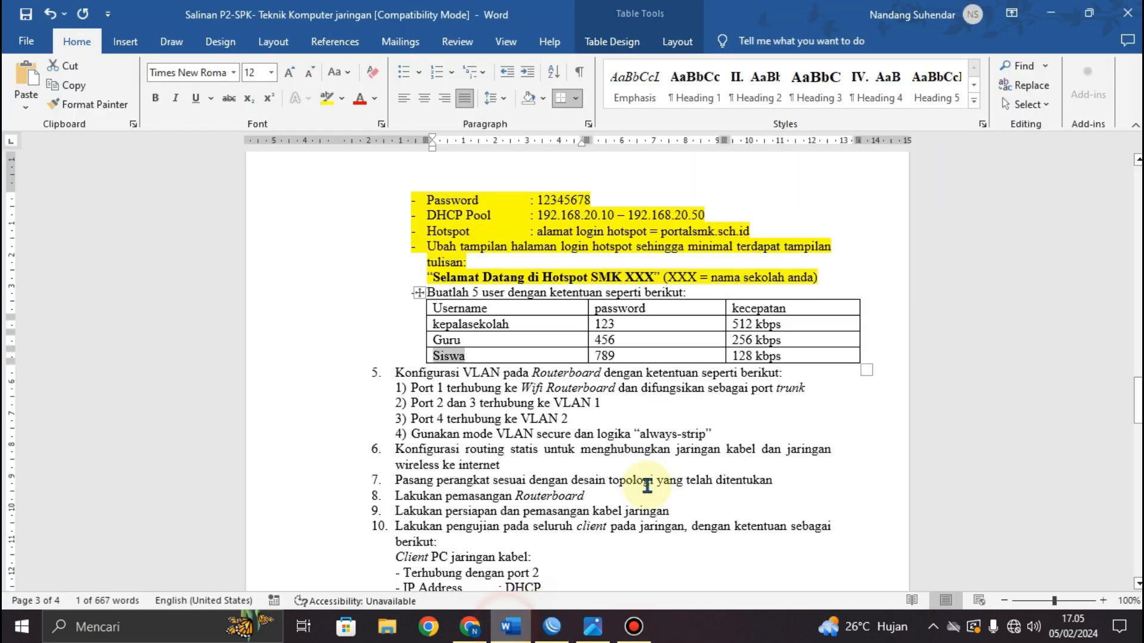
double_click(424, 292)
left_click_drag(476, 301, 795, 358)
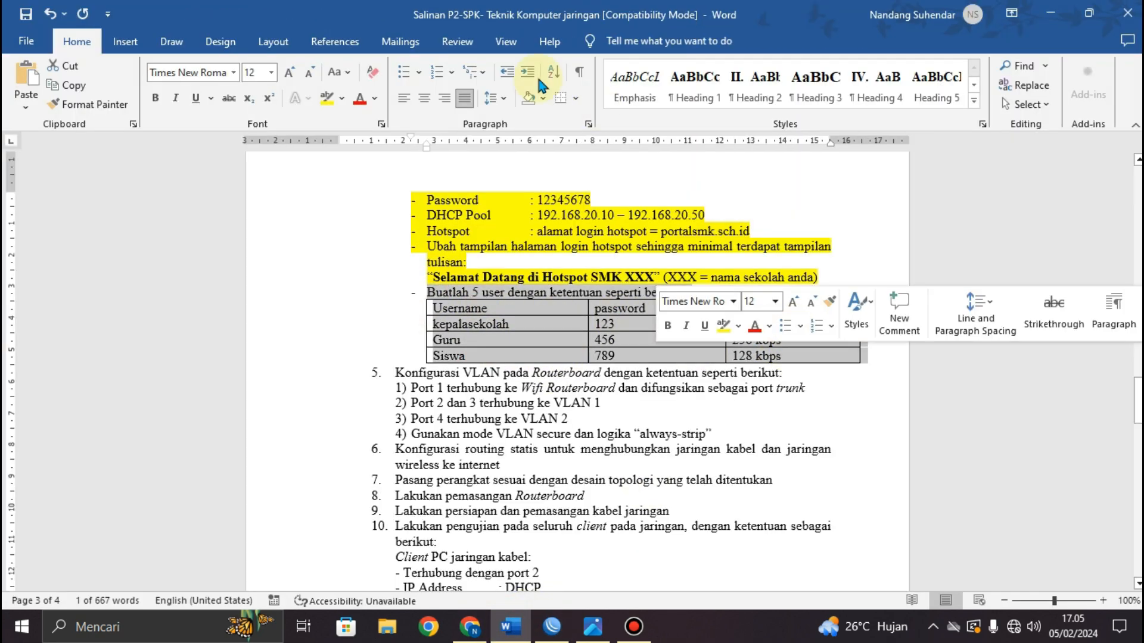
left_click(327, 97)
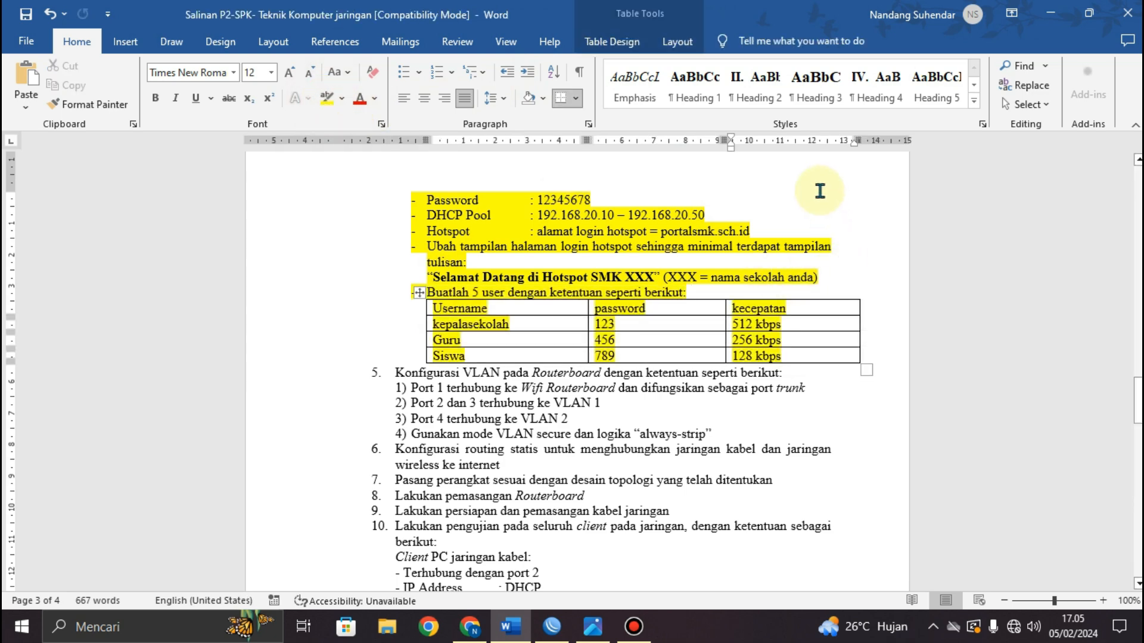
Step: Switch to WinBox and close the Hotspot window
scroll(574, 404, "down", 3)
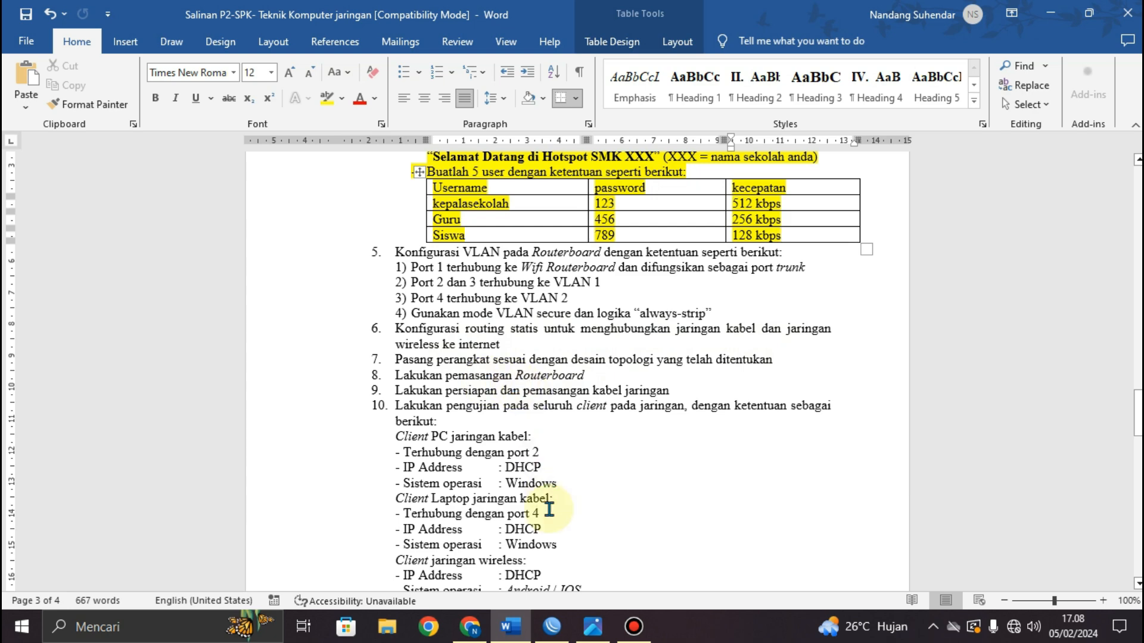
left_click(565, 622)
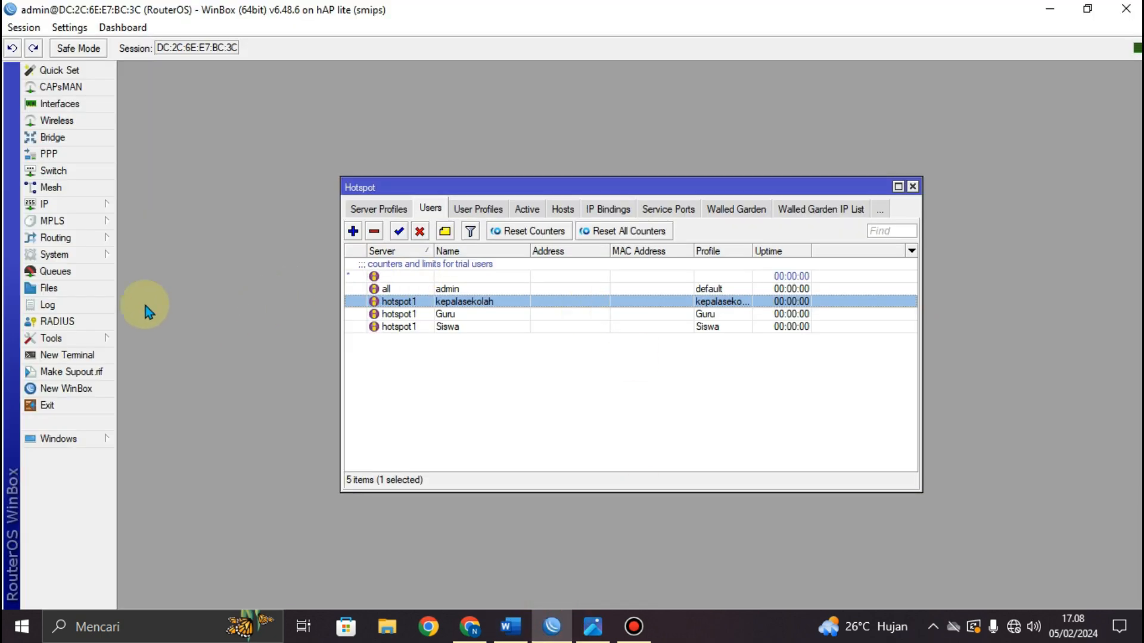
left_click(912, 187)
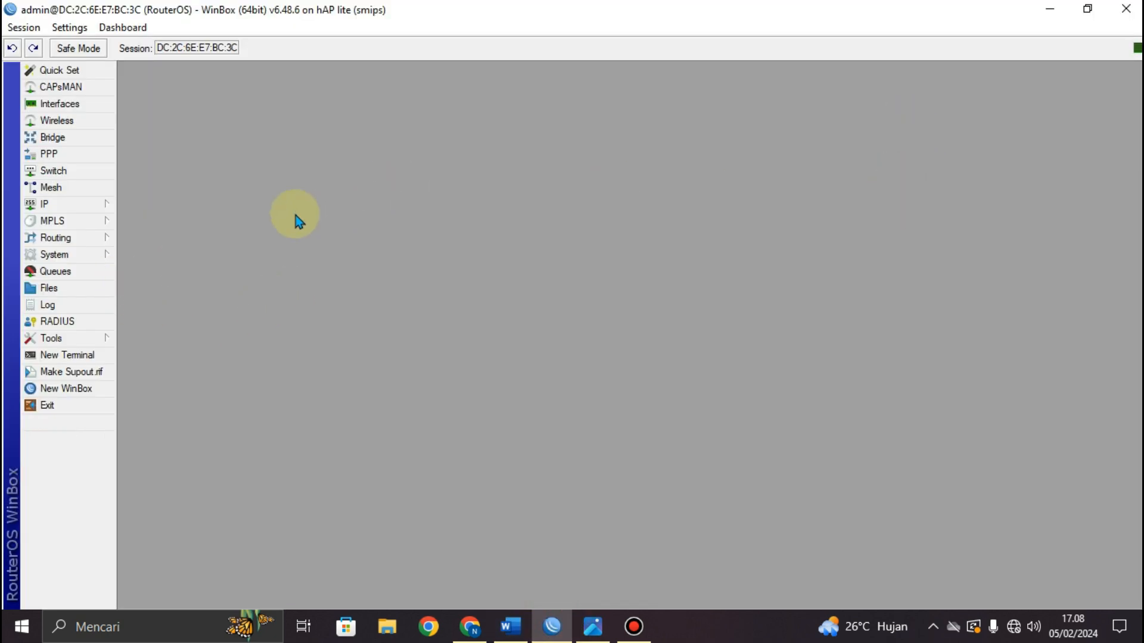
Step: Start a new firewall NAT rule on the srcnat chain with ether1/internet as the outgoing interface
left_click(89, 208)
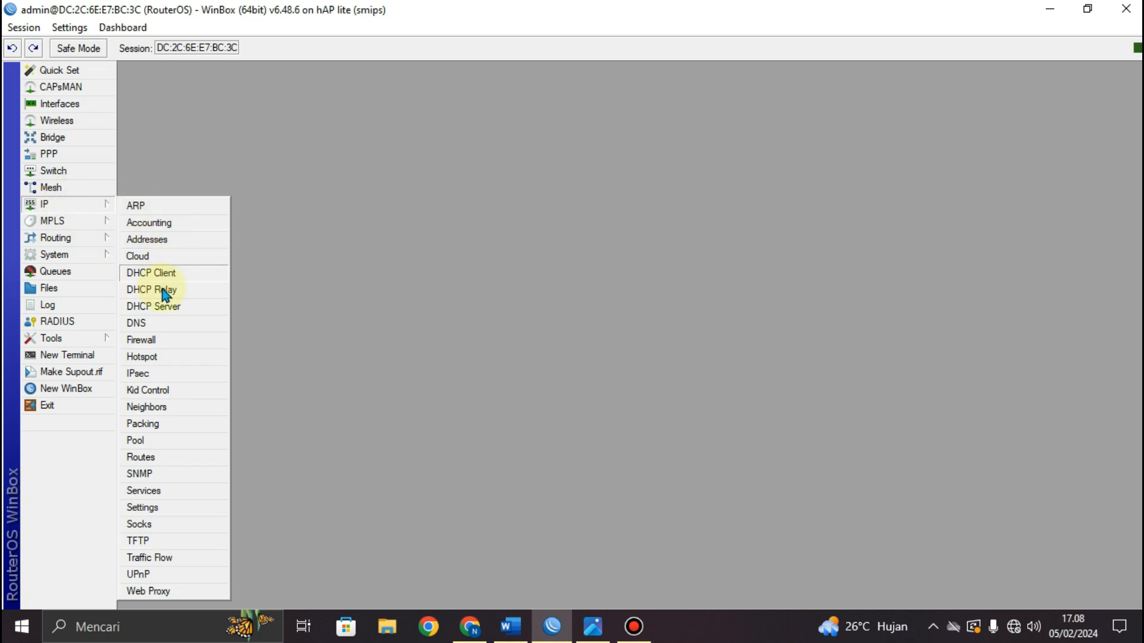
left_click(153, 340)
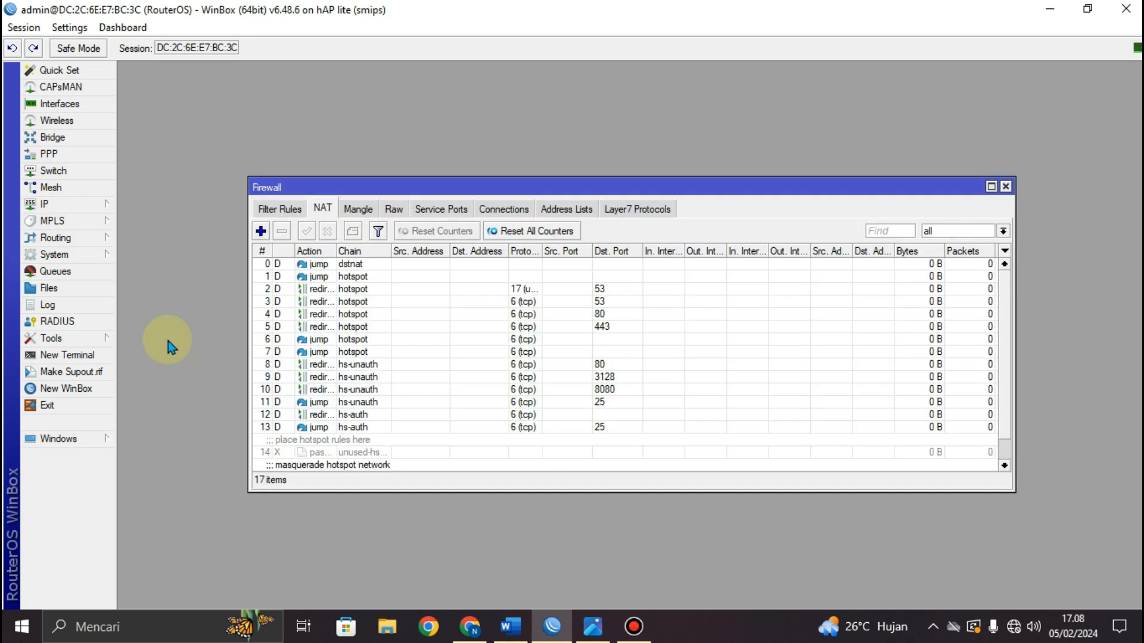
left_click(322, 209)
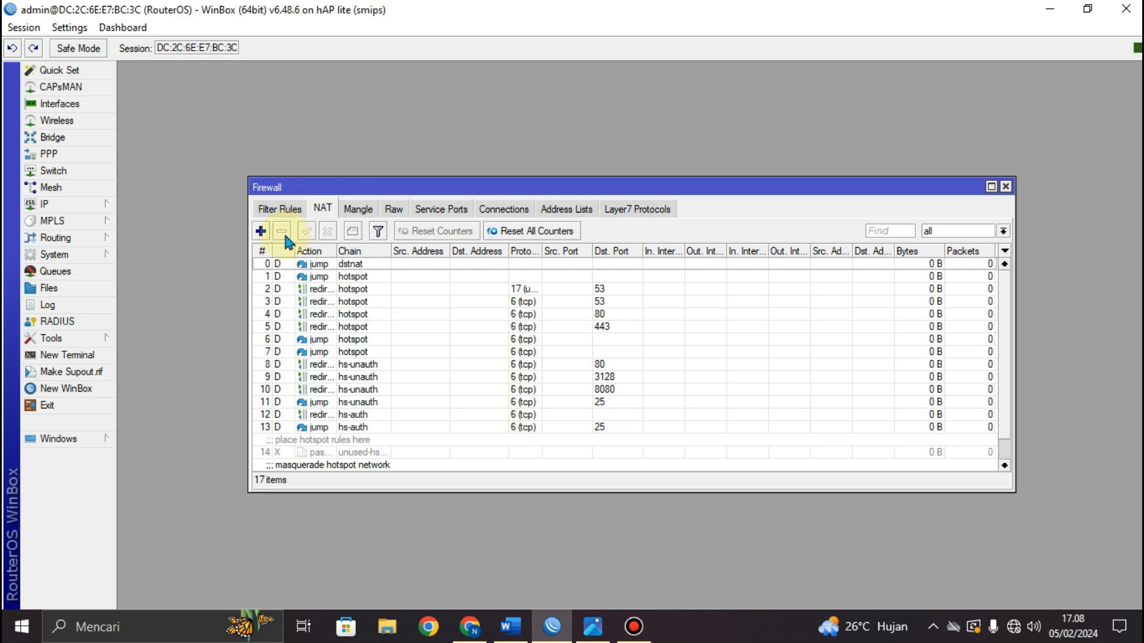
left_click(260, 231)
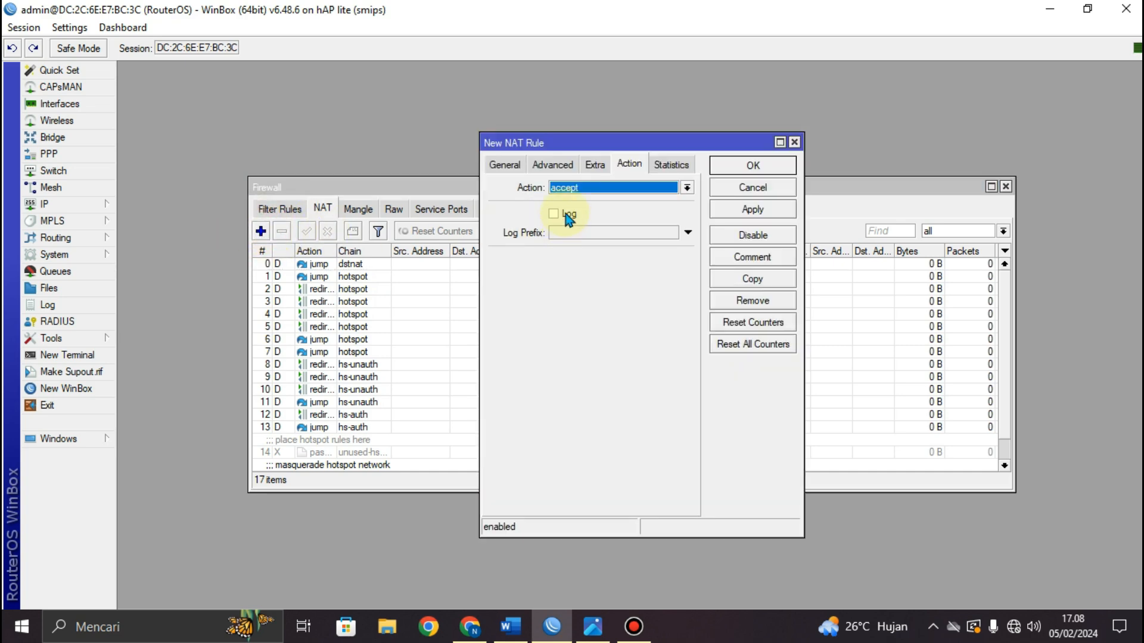
left_click(506, 165)
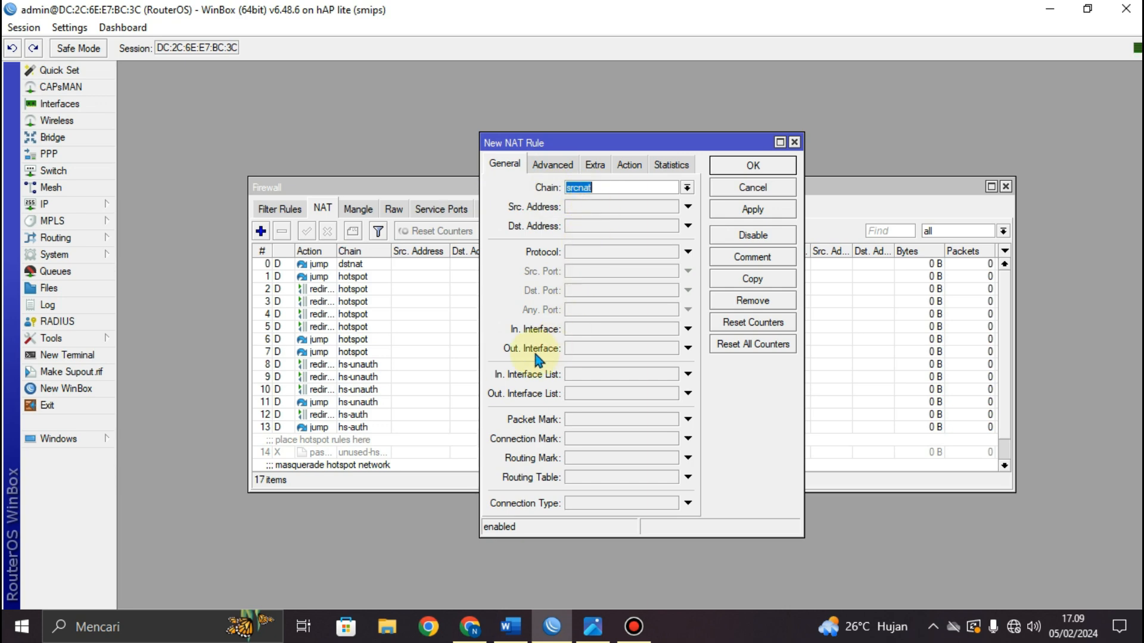
left_click(591, 350)
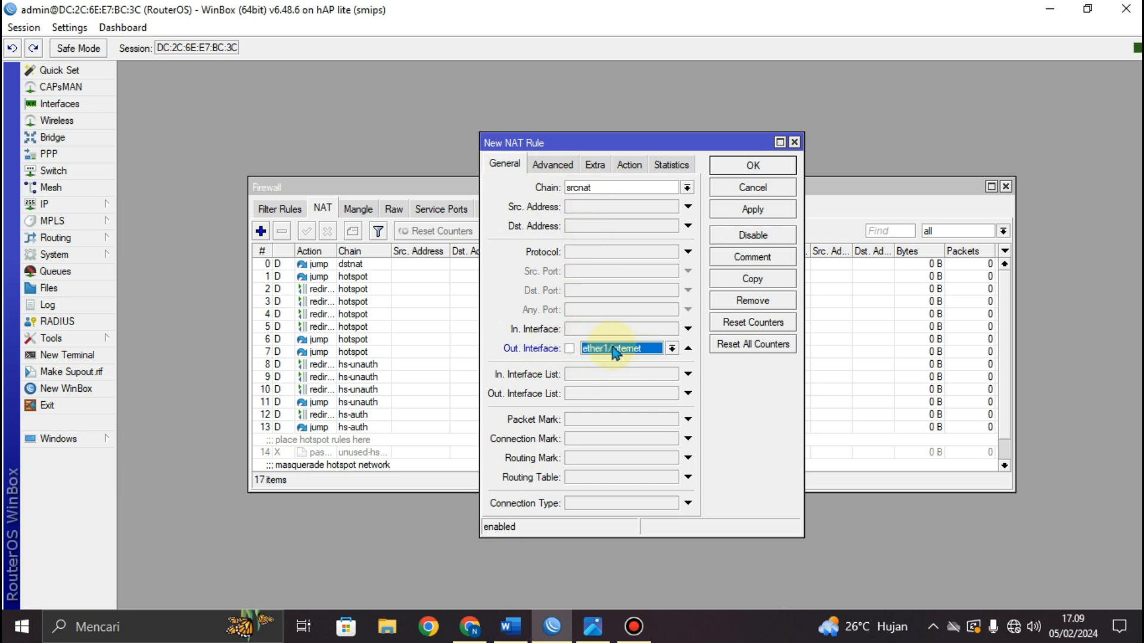
Step: Set the new NAT rule's action to masquerade, save the rule and close the Firewall window
left_click(630, 168)
left_click(587, 187)
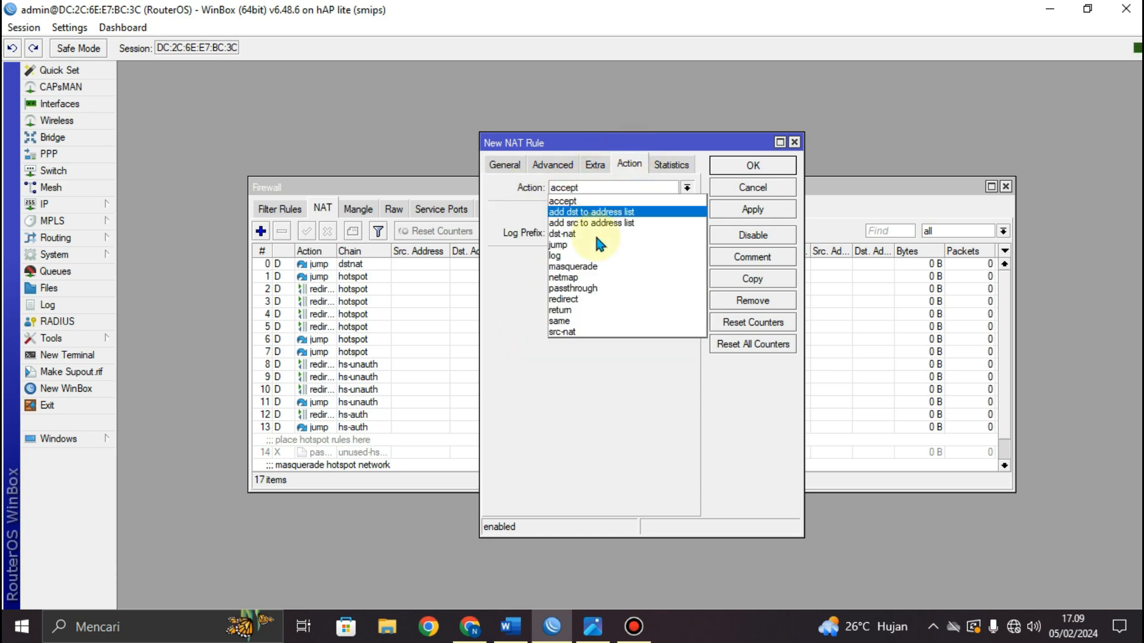
left_click(596, 266)
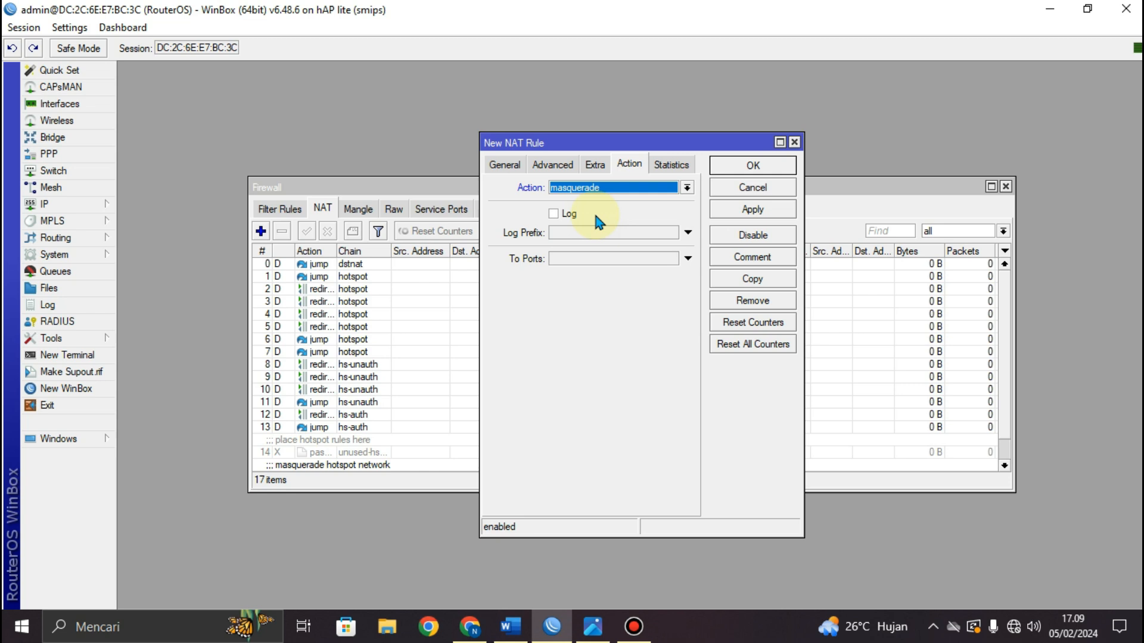
left_click(754, 214)
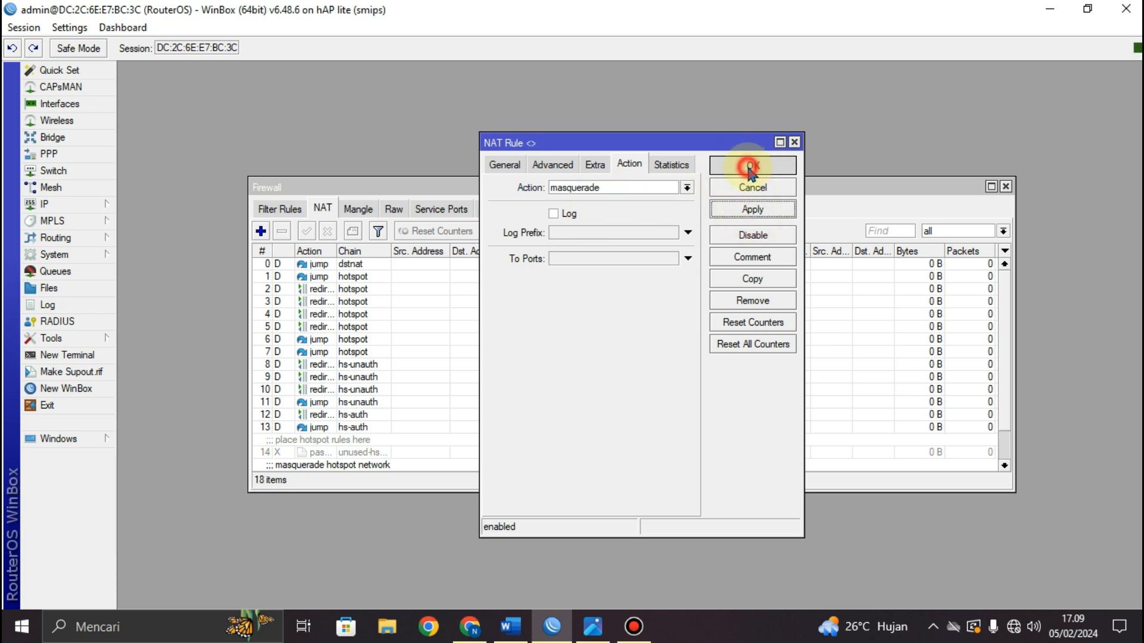
left_click(749, 169)
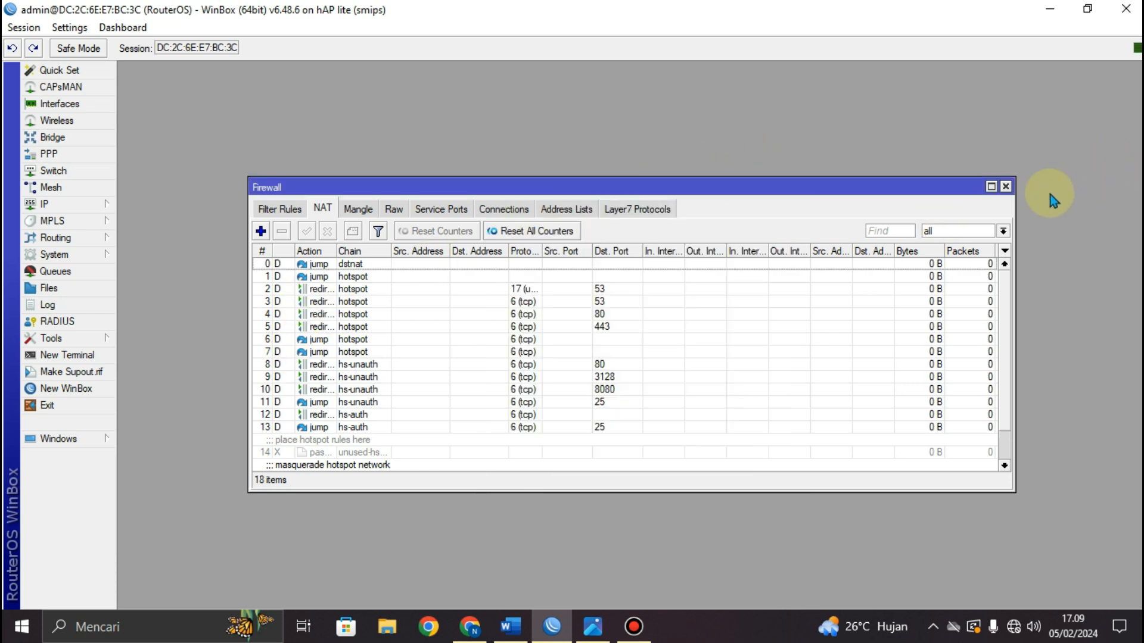
left_click(1006, 187)
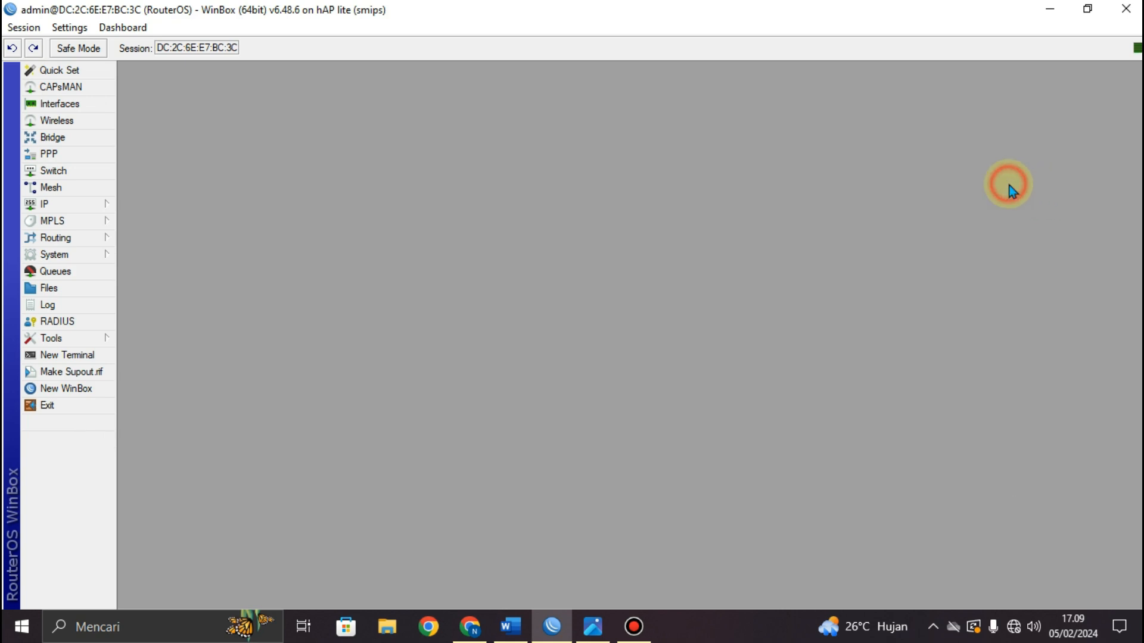
Step: Check the static routing requirement in Word, then delete the dynamic 0.0.0.0/0 route from WinBox's route list
left_click(512, 625)
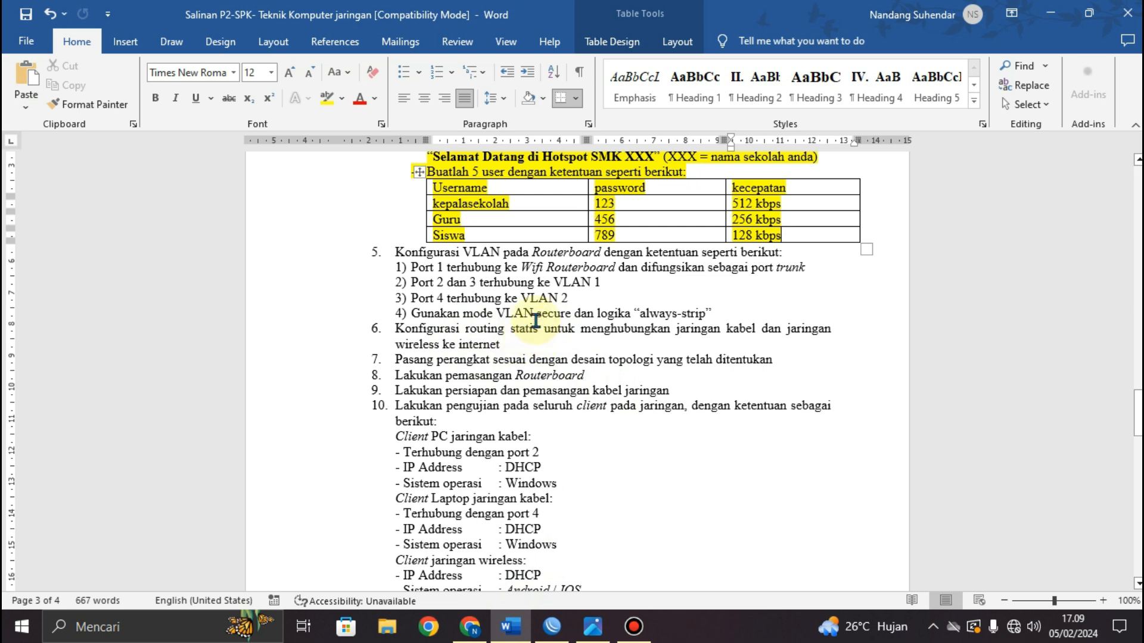
left_click(552, 626)
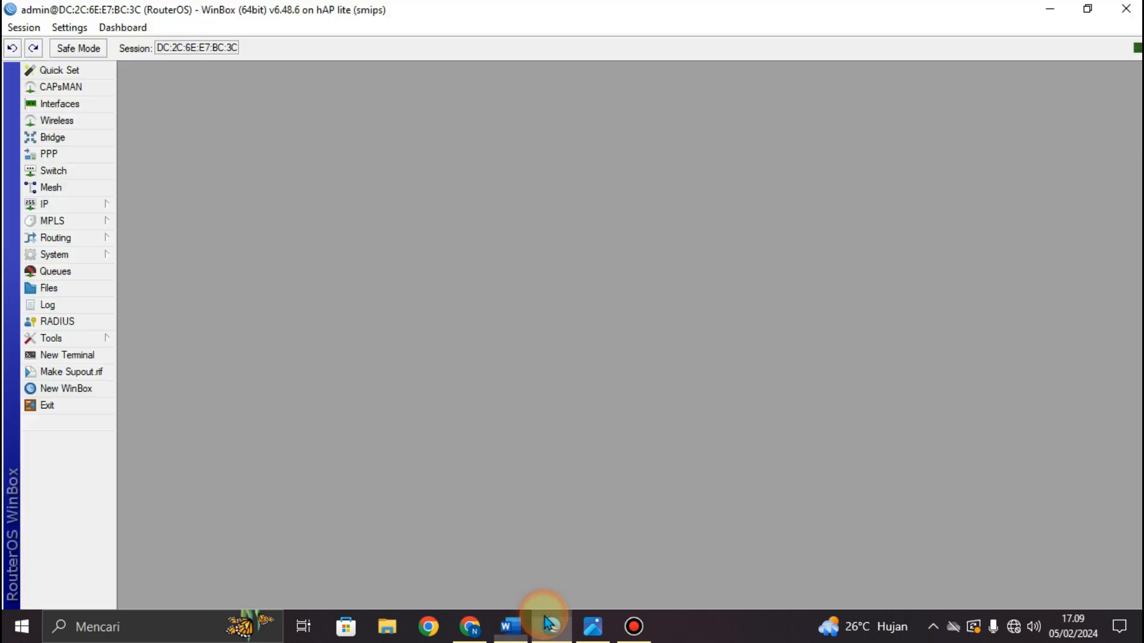
left_click(92, 205)
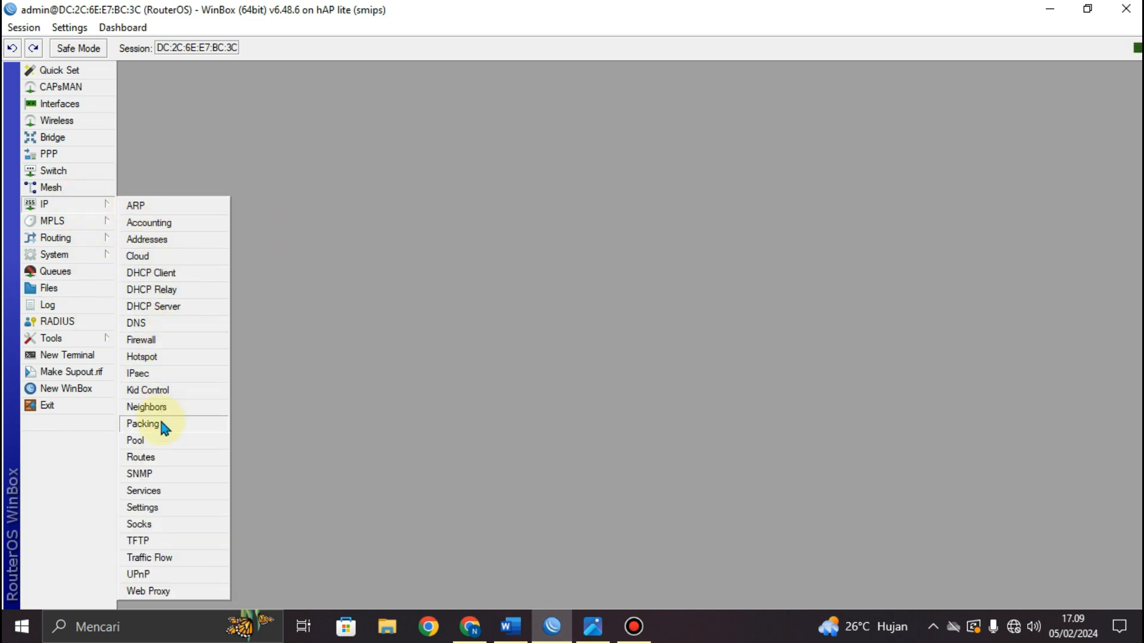
left_click(158, 458)
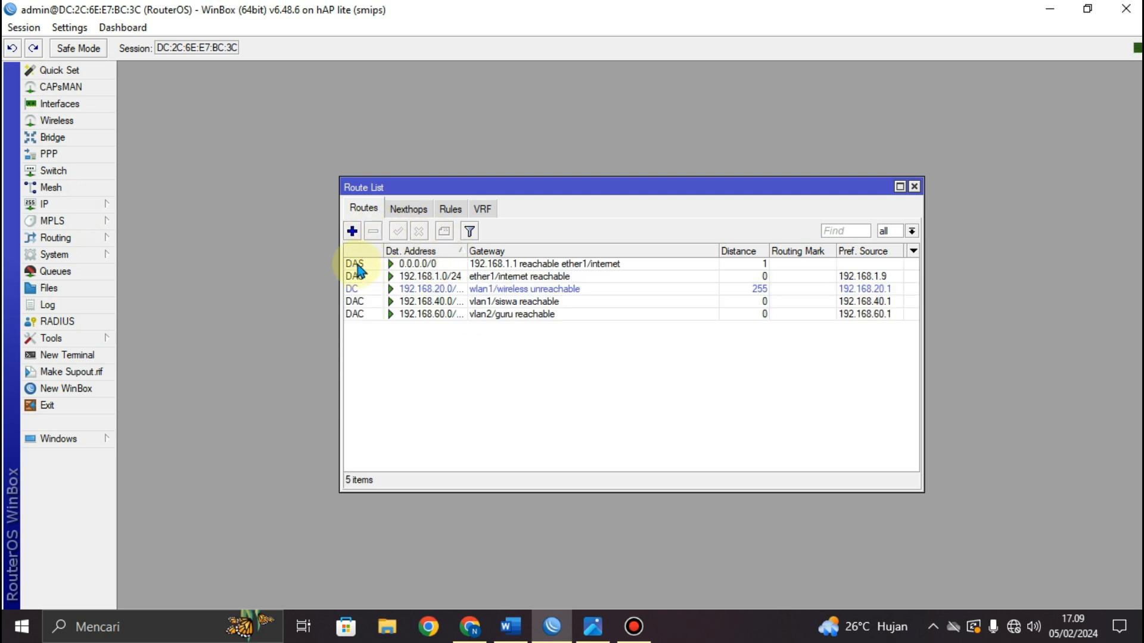
mouse_move(359, 270)
left_click(357, 265)
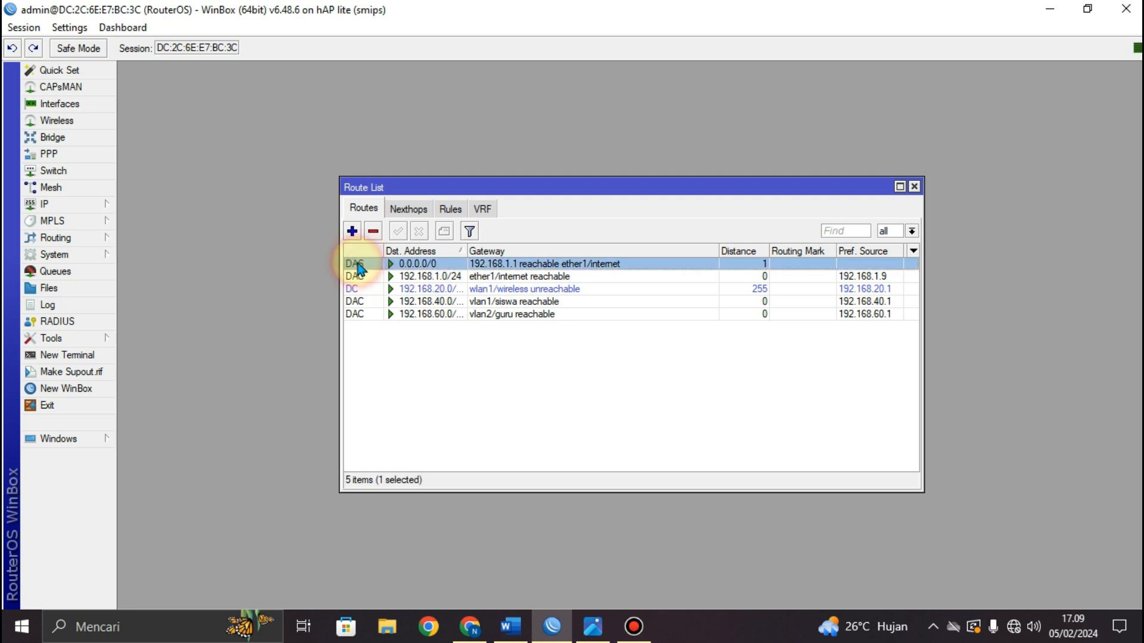
left_click(373, 232)
Step: Add a static route for destination 0.0.0.0/0 with gateway 192.168.1.1 and save it
left_click(352, 231)
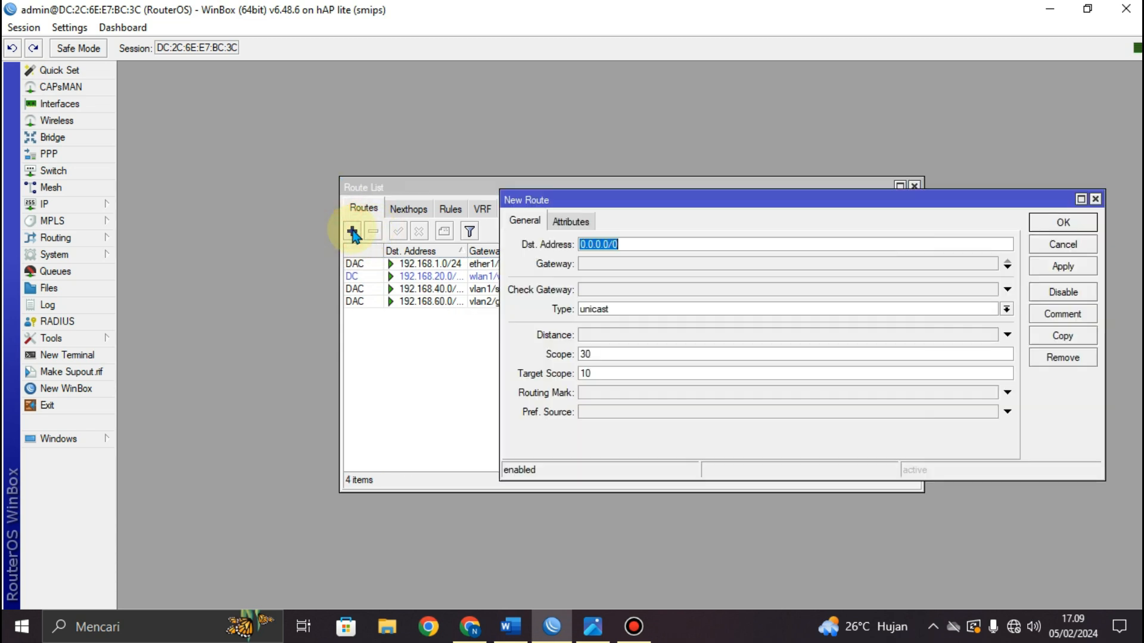
left_click(589, 265)
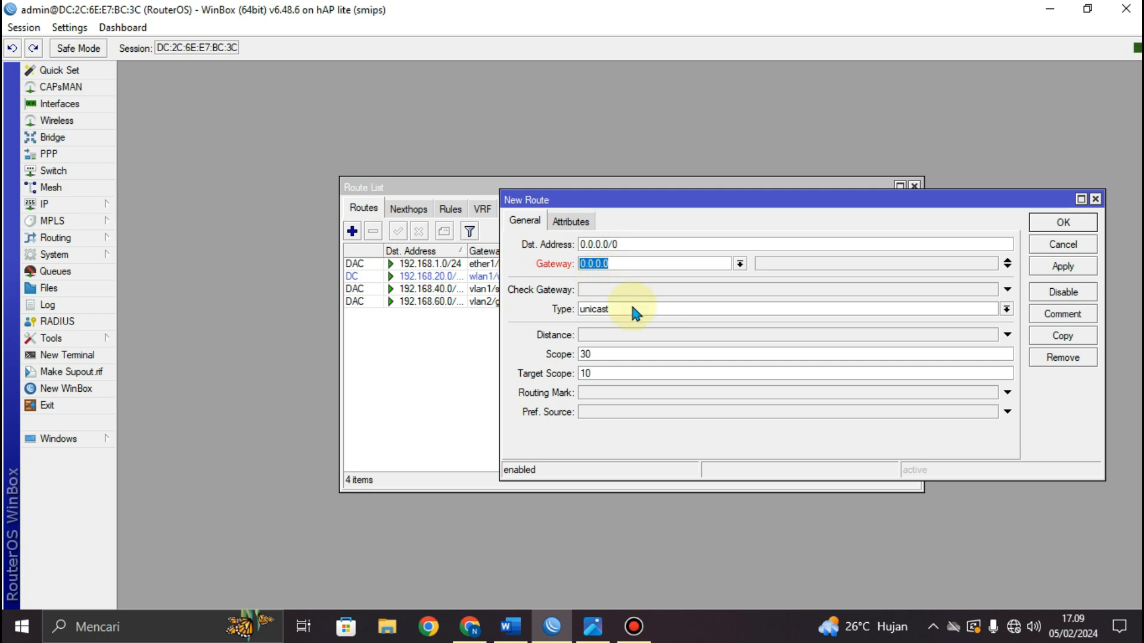
type("192.168.1.1")
left_click(1050, 268)
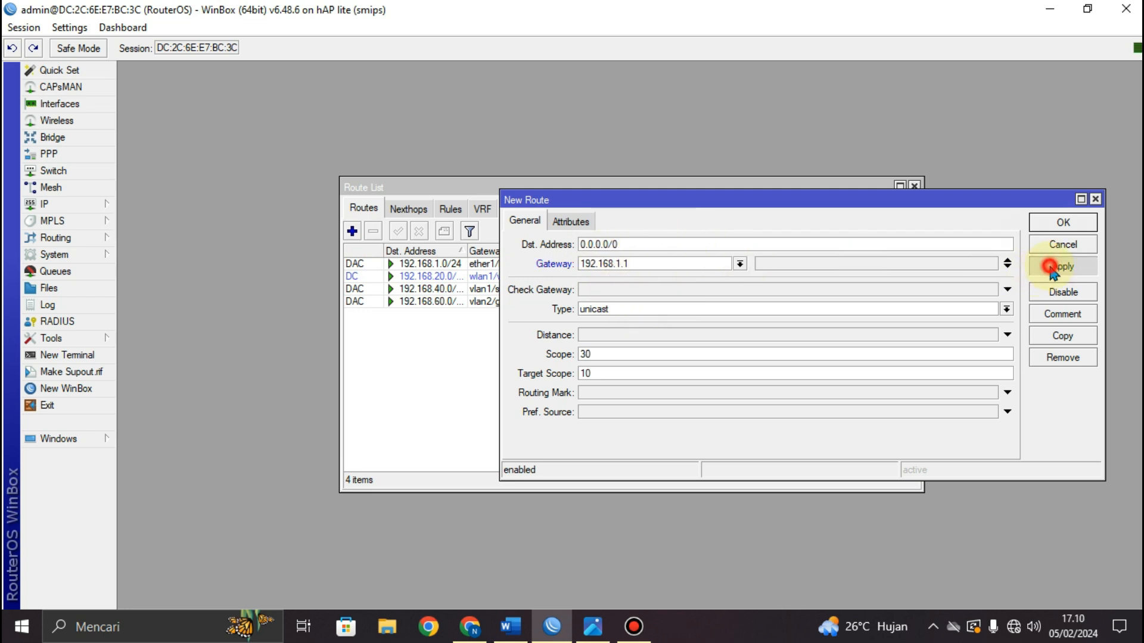
left_click(1064, 222)
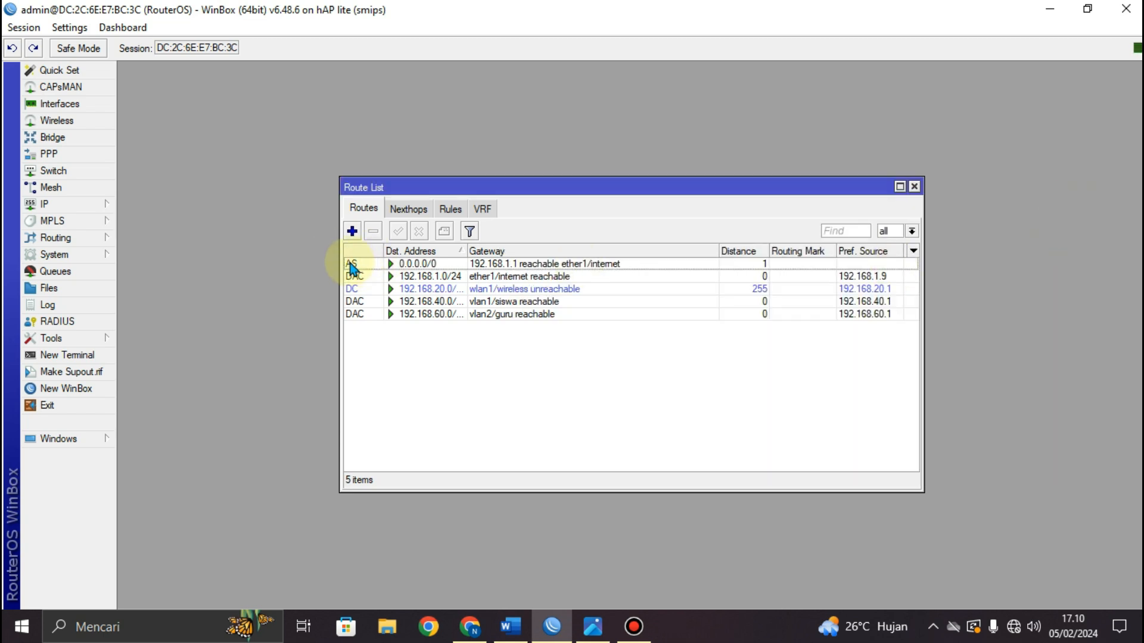
mouse_move(351, 268)
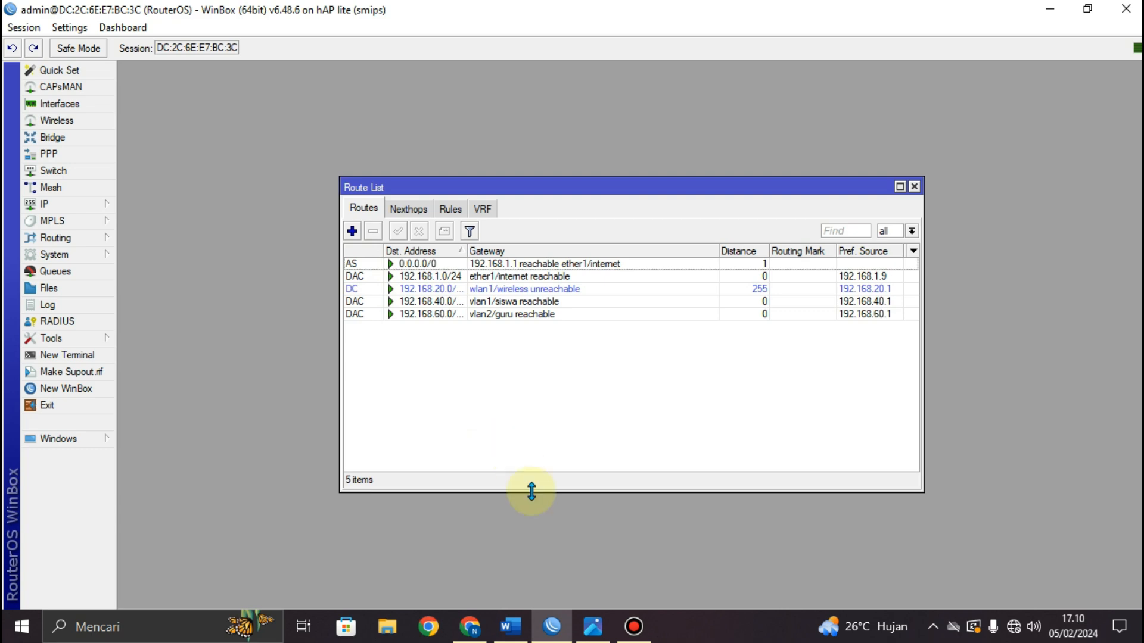
Step: Switch to Word and highlight requirement 6, "Konfigurasi routing statis", in yellow
left_click(511, 627)
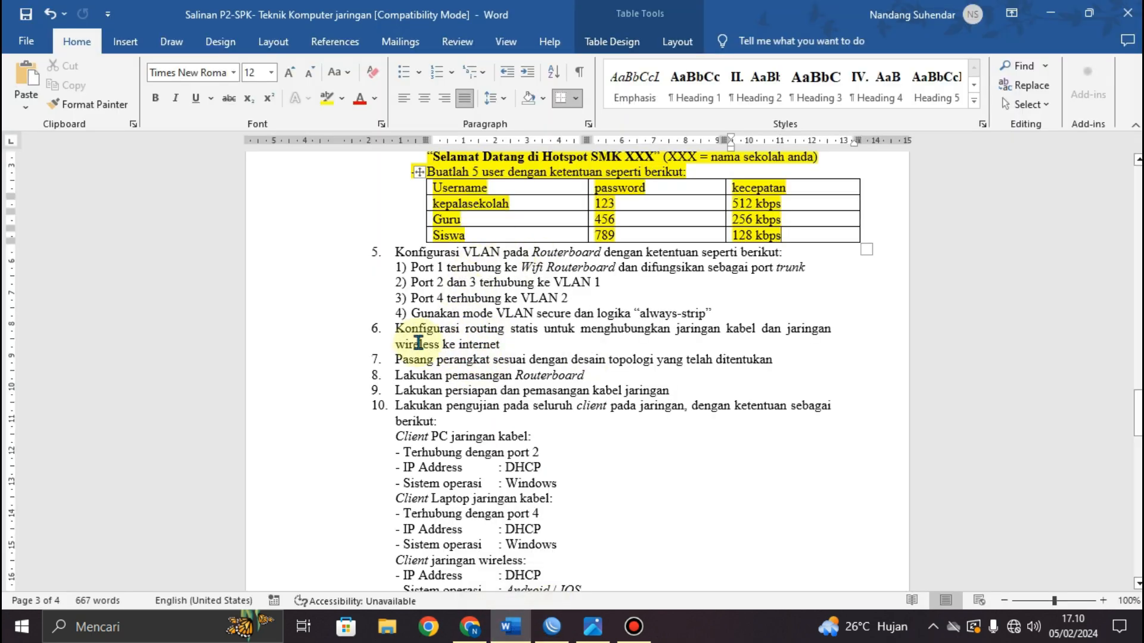
left_click_drag(392, 329, 818, 352)
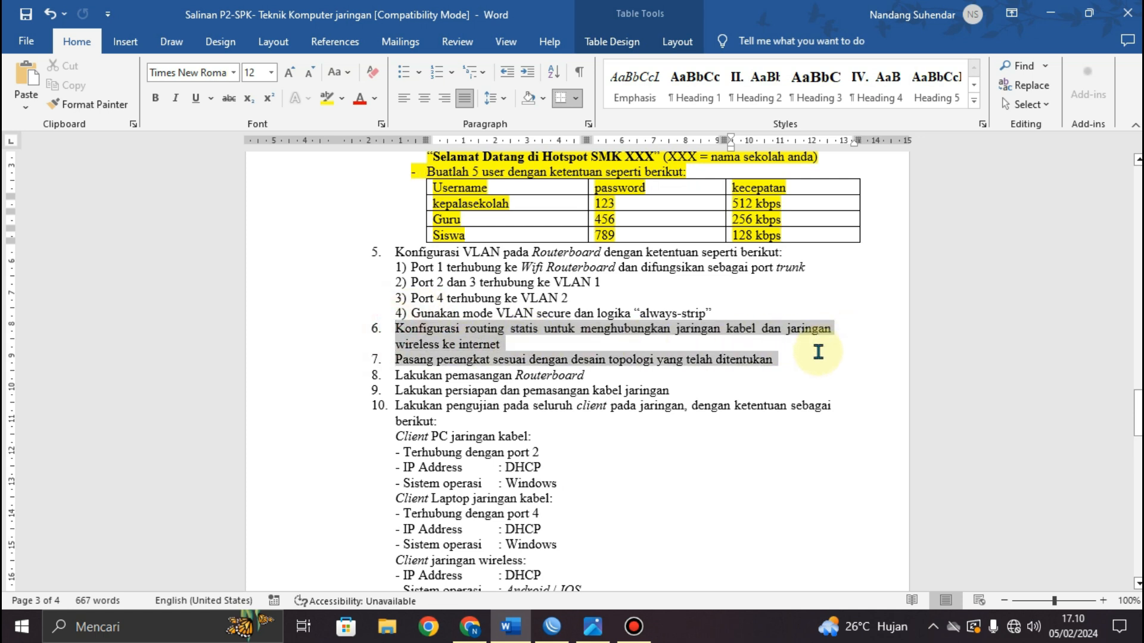
left_click(392, 329)
triple_click(430, 332)
left_click(327, 98)
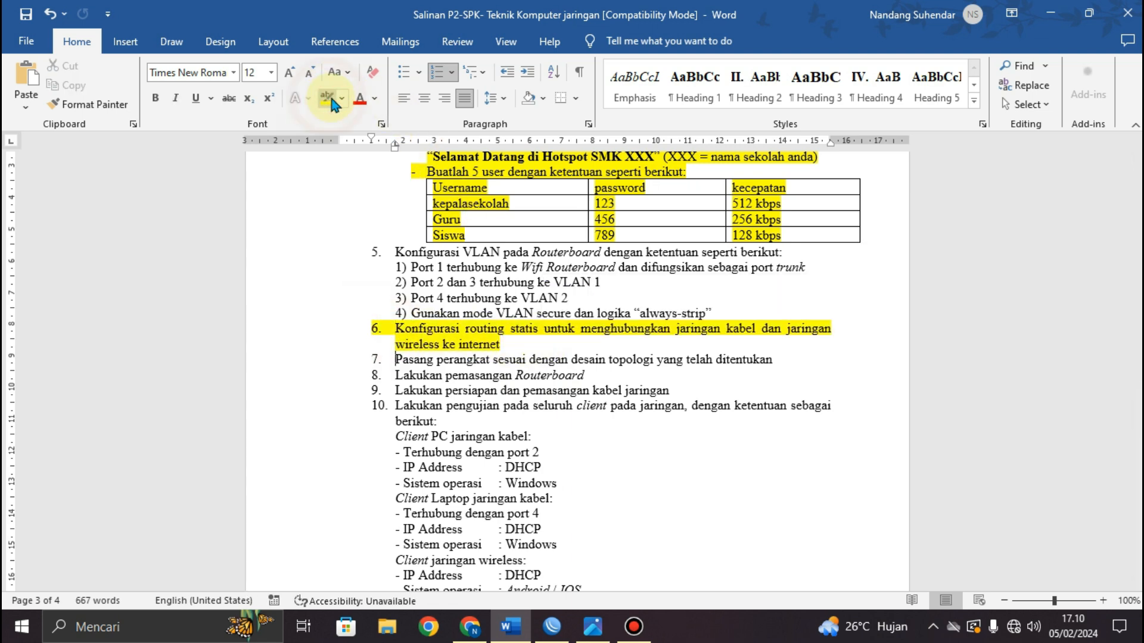
Step: Change the port number in the "terhubung ke VLAN 2" line of requirement 5 to 3
left_click(778, 250)
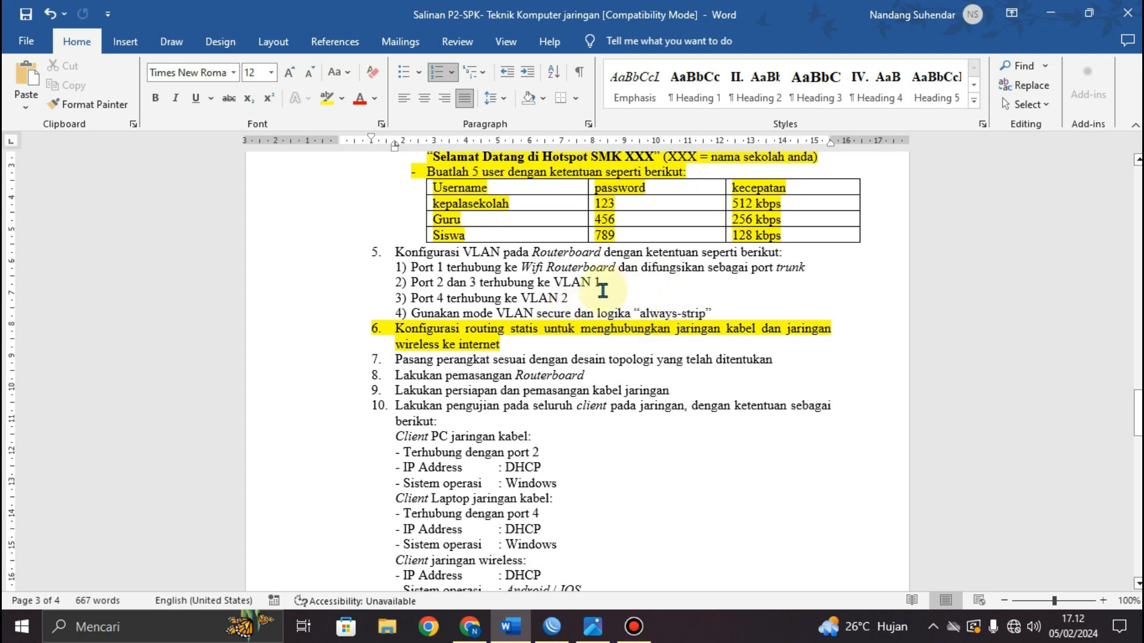
left_click(524, 284)
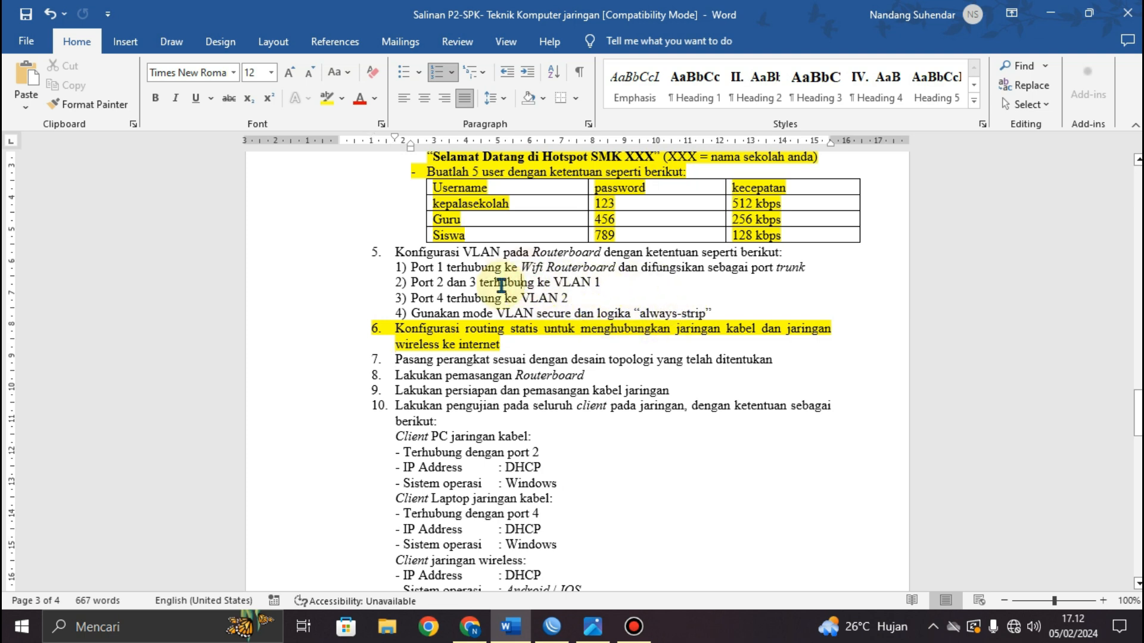
left_click(448, 298)
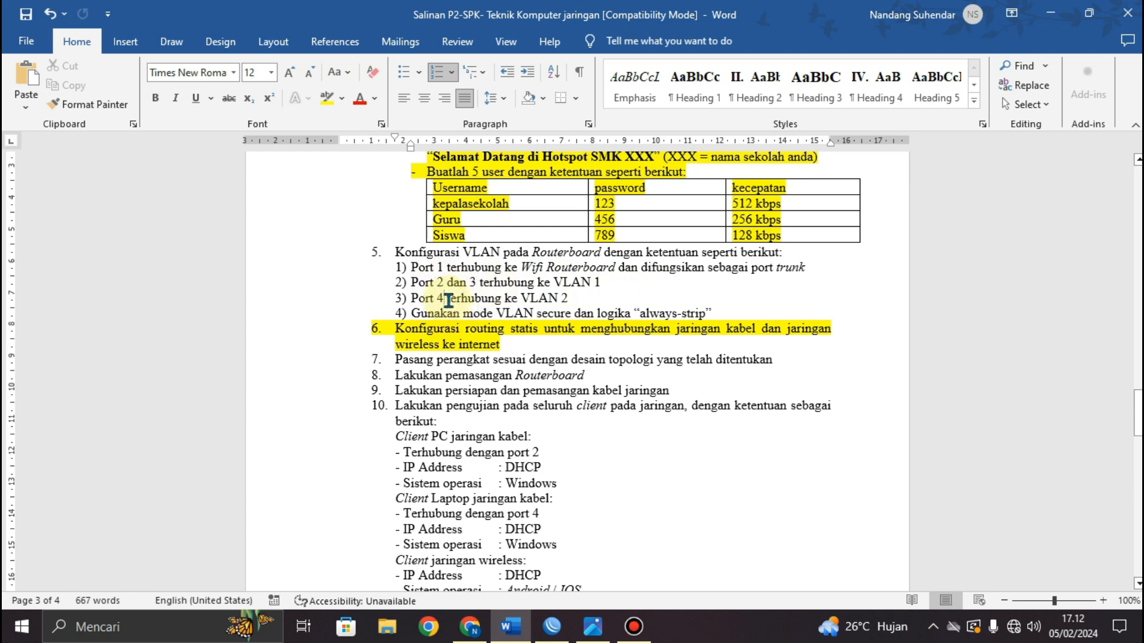
key("BackSpace")
key("BackSpace")
type("3")
Step: Remove "dan 3" from the VLAN 1 line so it reads "Port 2 terhubung ke VLAN 1"
left_click(481, 282)
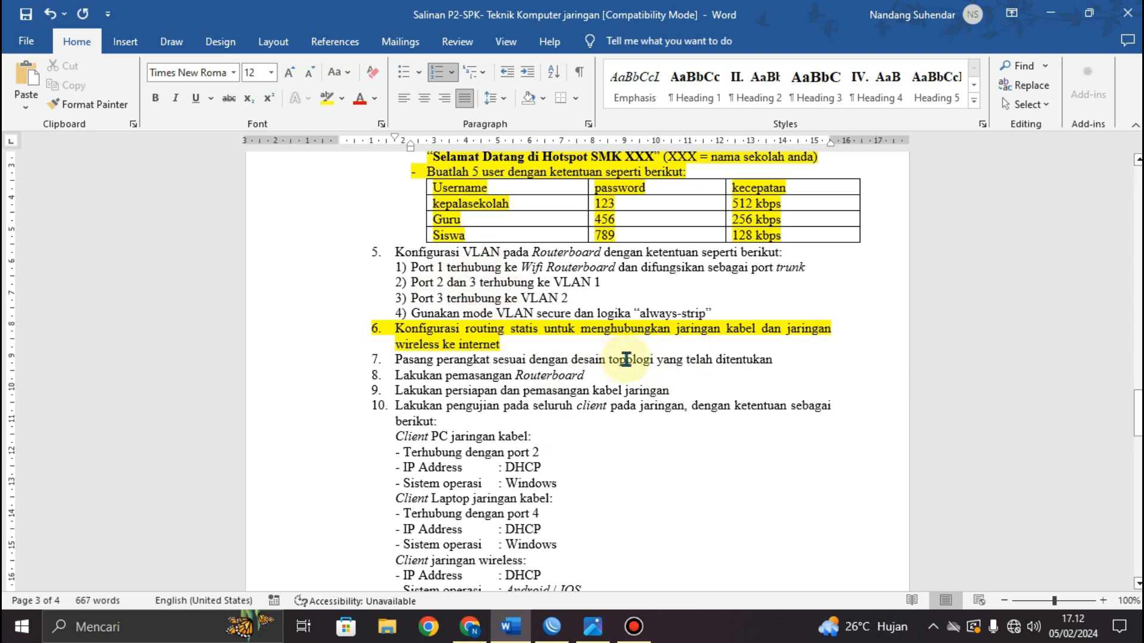
key("BackSpace")
key("BackSpace")
key("BackSpace")
key("BackSpace")
key("BackSpace")
key("BackSpace")
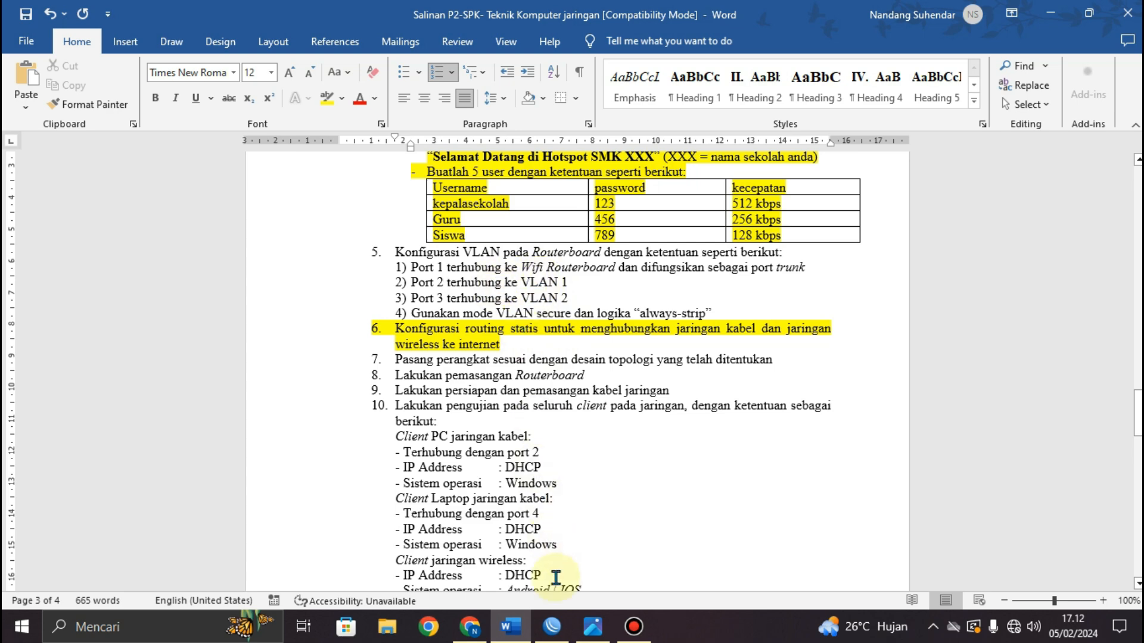
Step: Switch to the network topology image to review the port connections, then return to the Word document
left_click(553, 627)
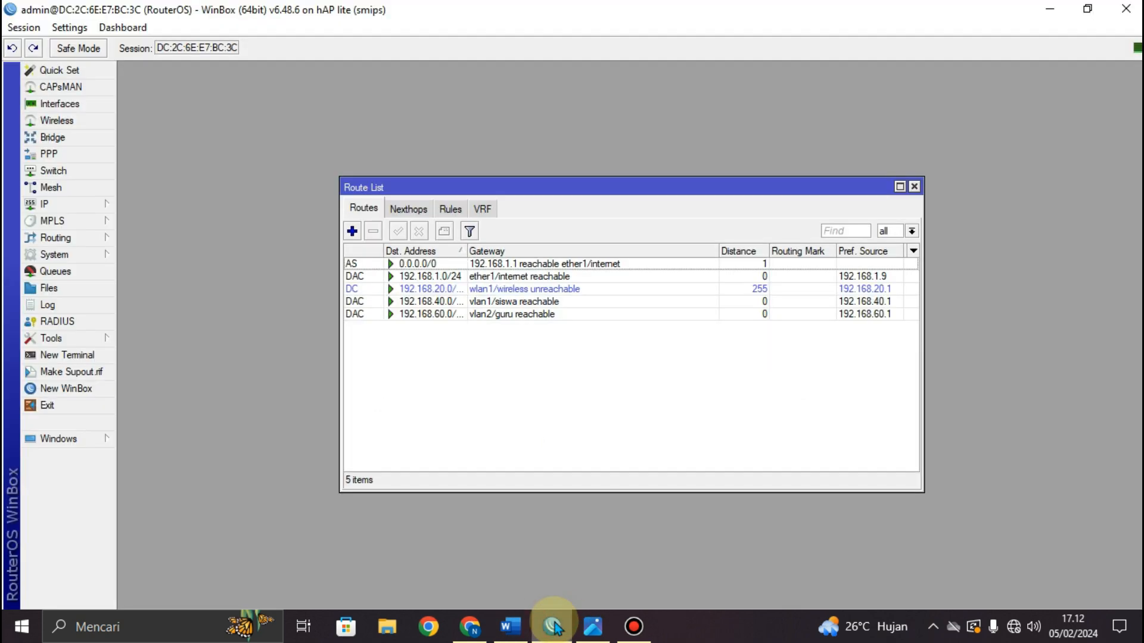
left_click(593, 626)
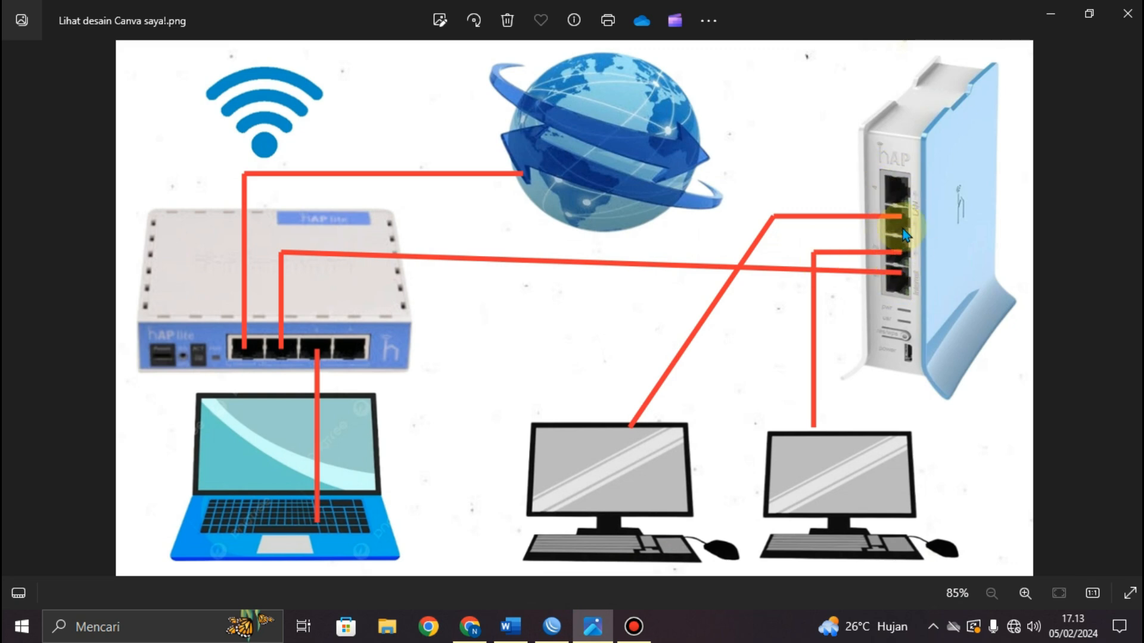
left_click(511, 625)
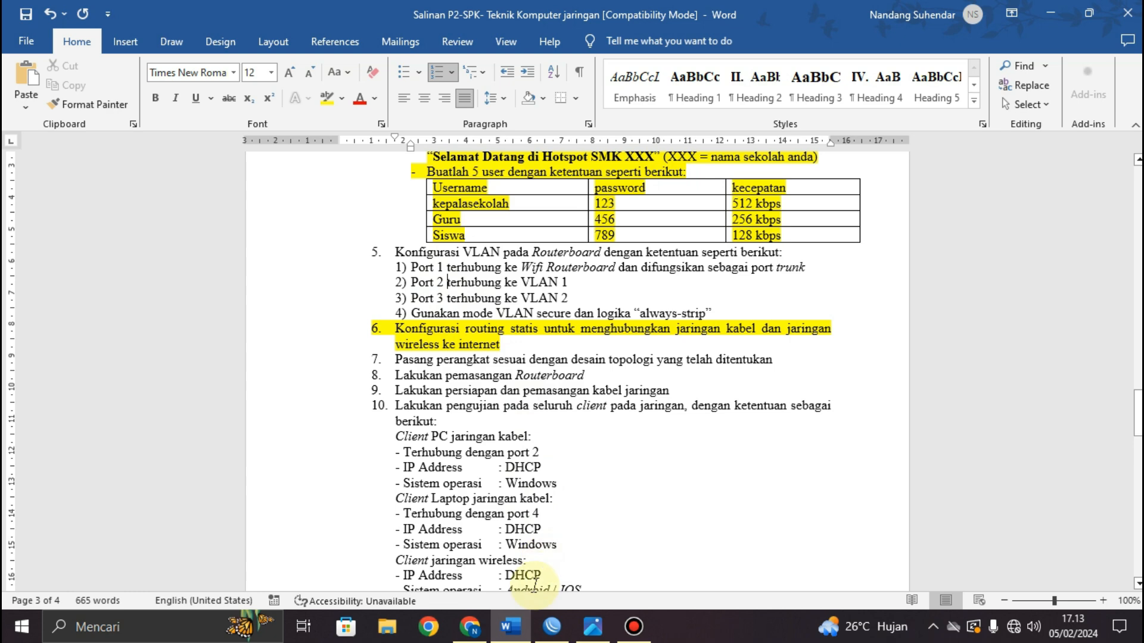
Step: Compare the network topology image with the VLAN port requirements in the Word document
left_click(587, 627)
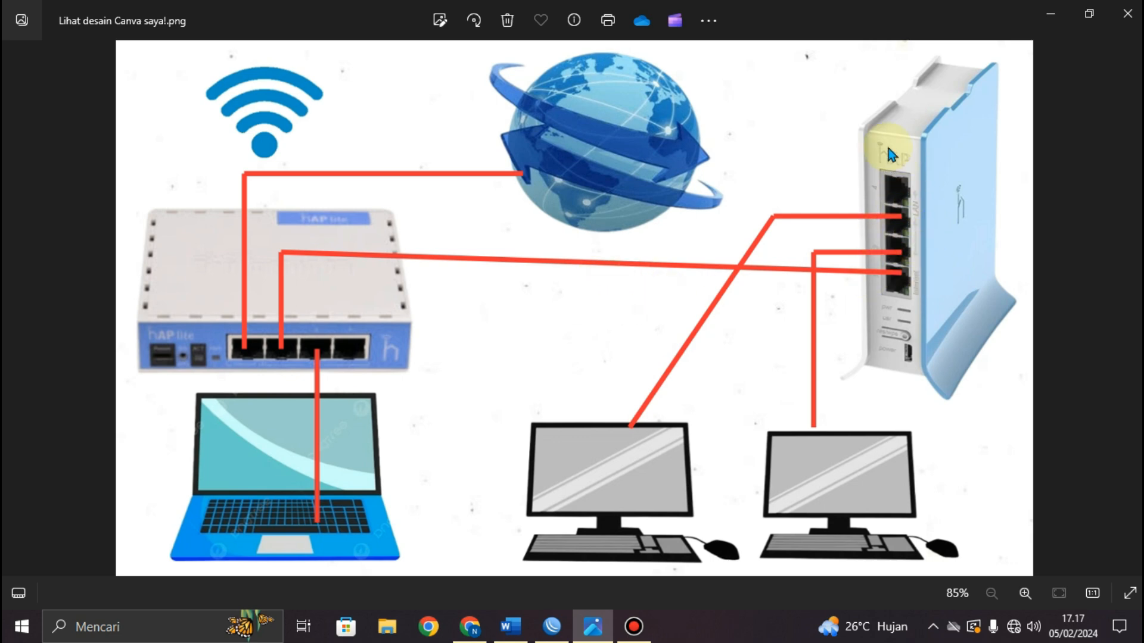
left_click(519, 629)
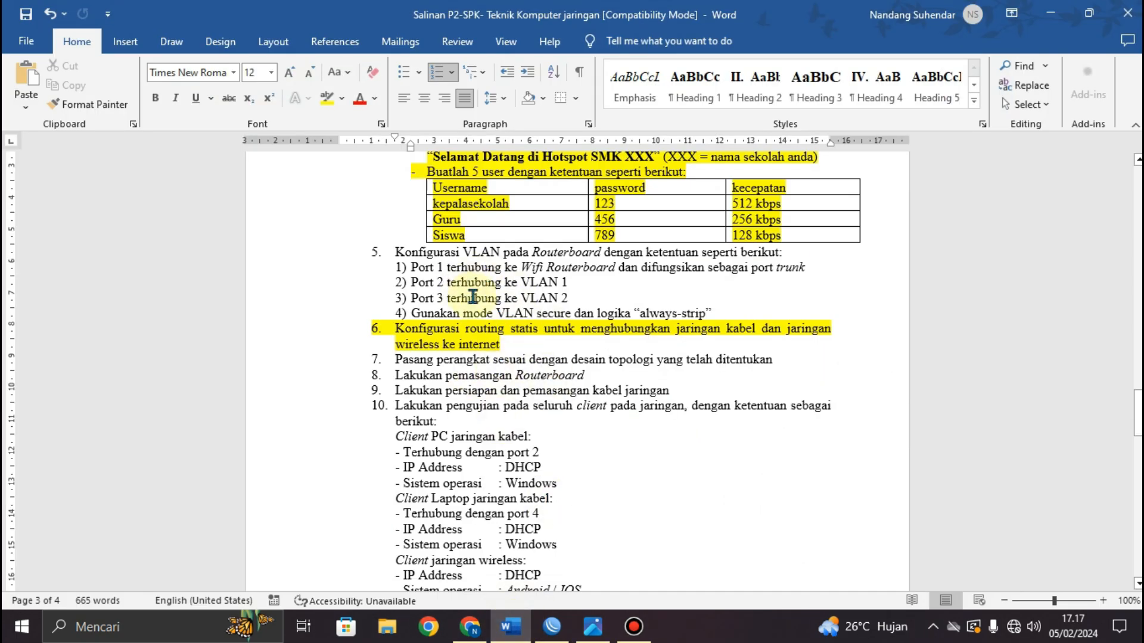
left_click(512, 632)
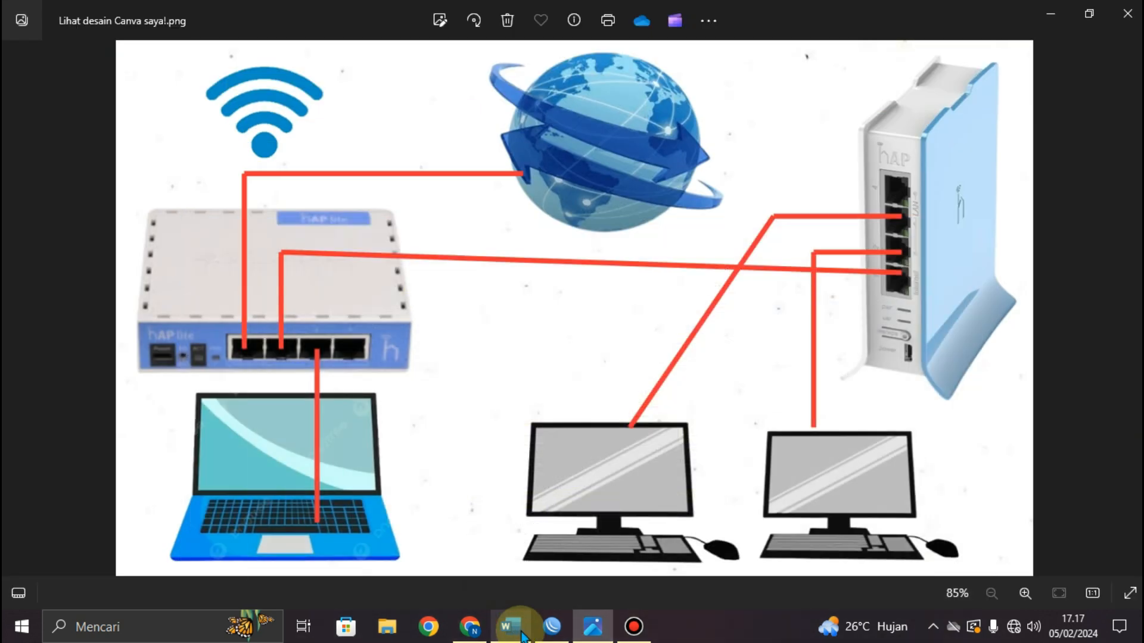
Step: Switch to WinBox and connect to the neighbouring RB941-2nD router as admin
left_click(552, 627)
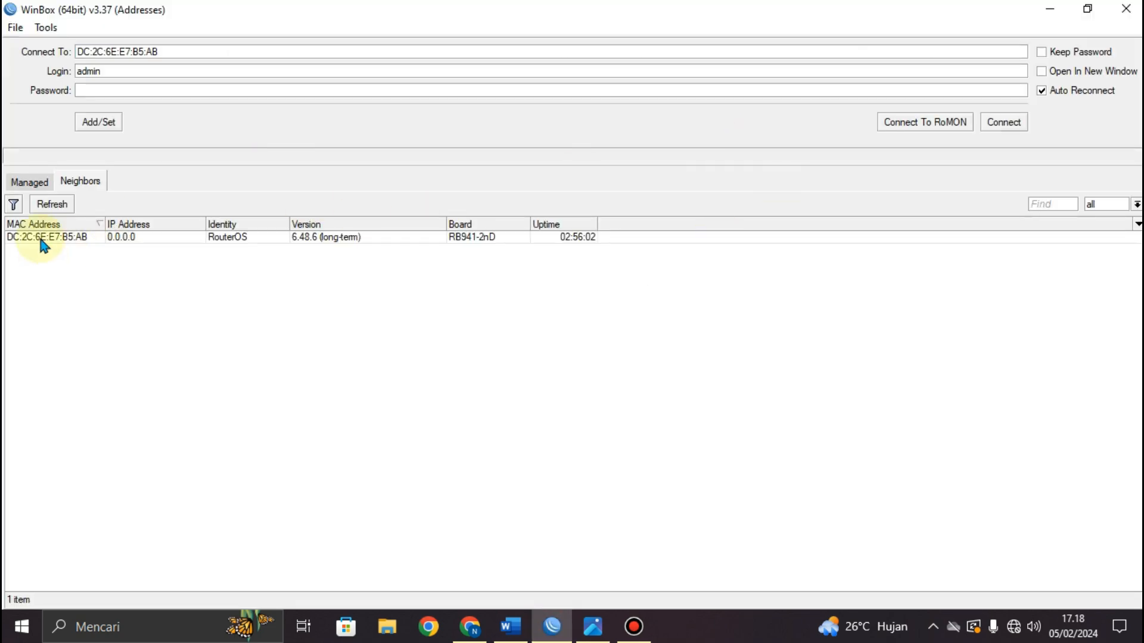
left_click(43, 237)
left_click(1005, 123)
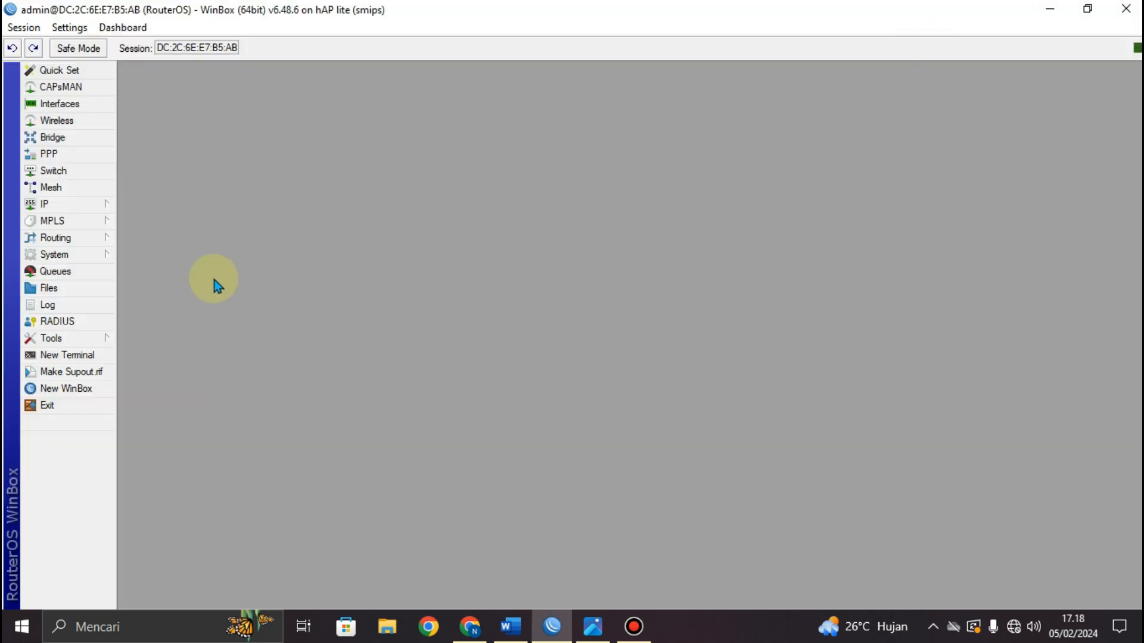
Step: Reset the router's configuration with No Default Configuration and Do Not Backup enabled, confirming the reboot
left_click(77, 253)
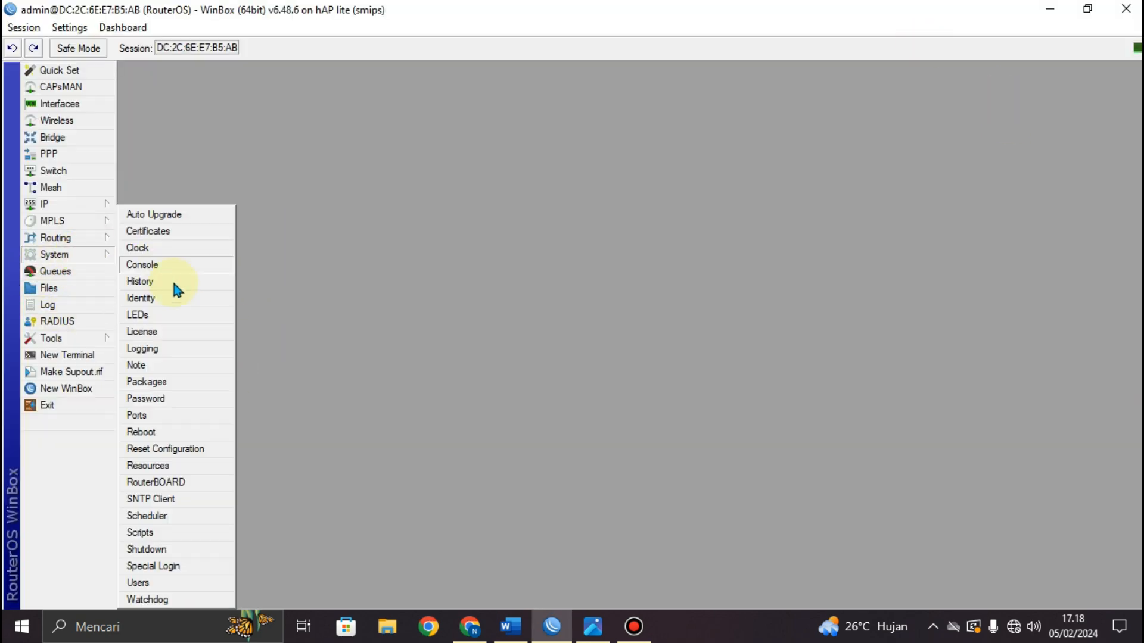
left_click(153, 451)
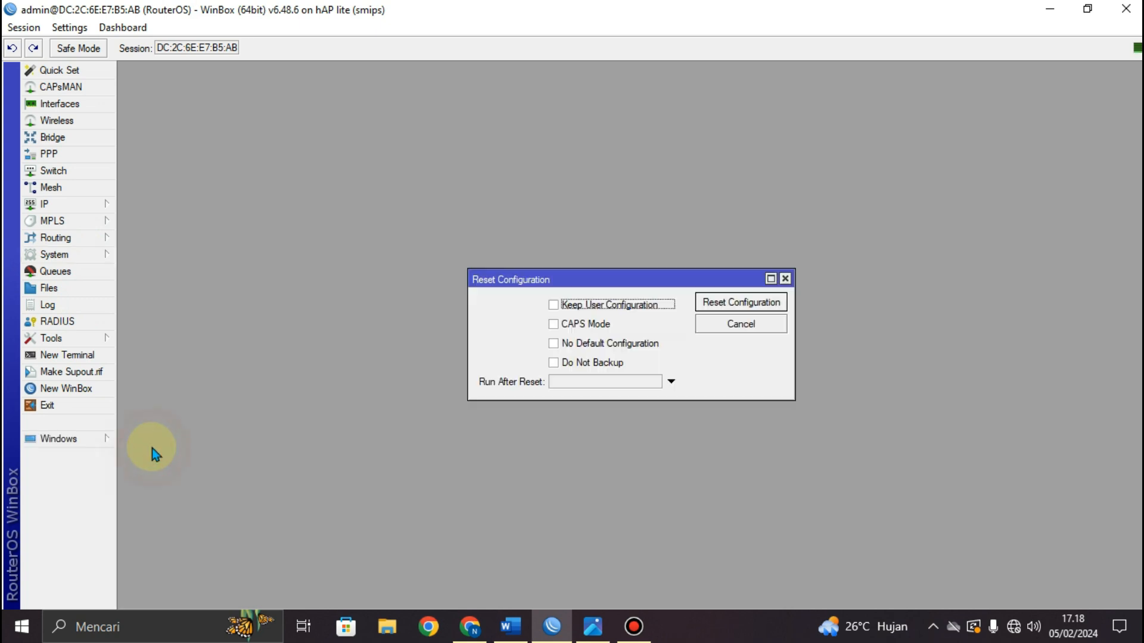
left_click(558, 362)
left_click(554, 341)
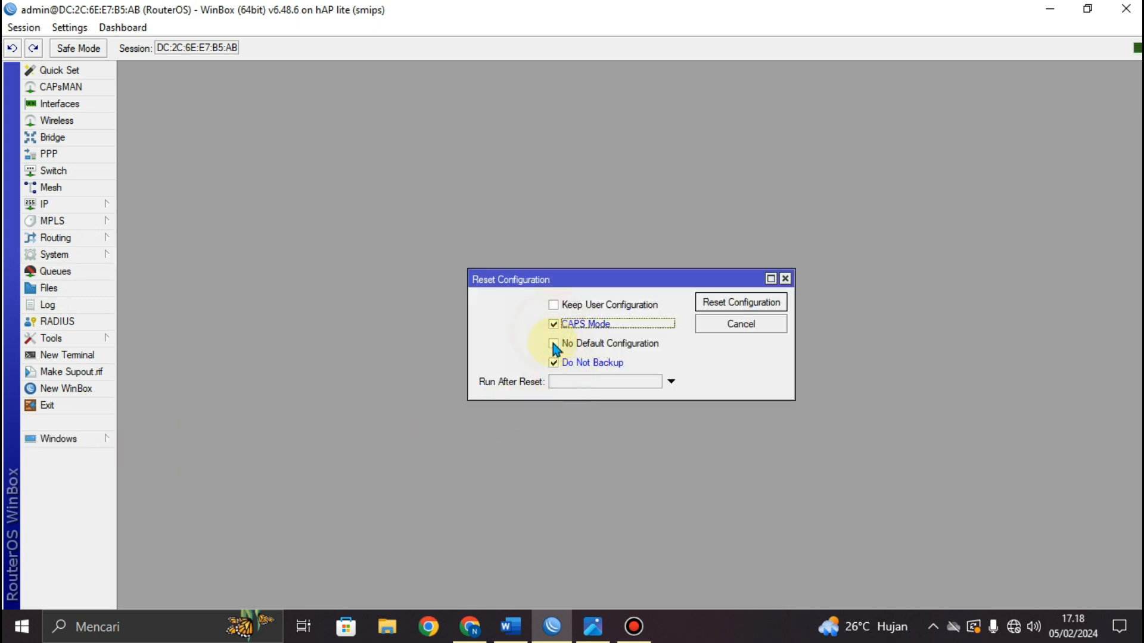
left_click(765, 311)
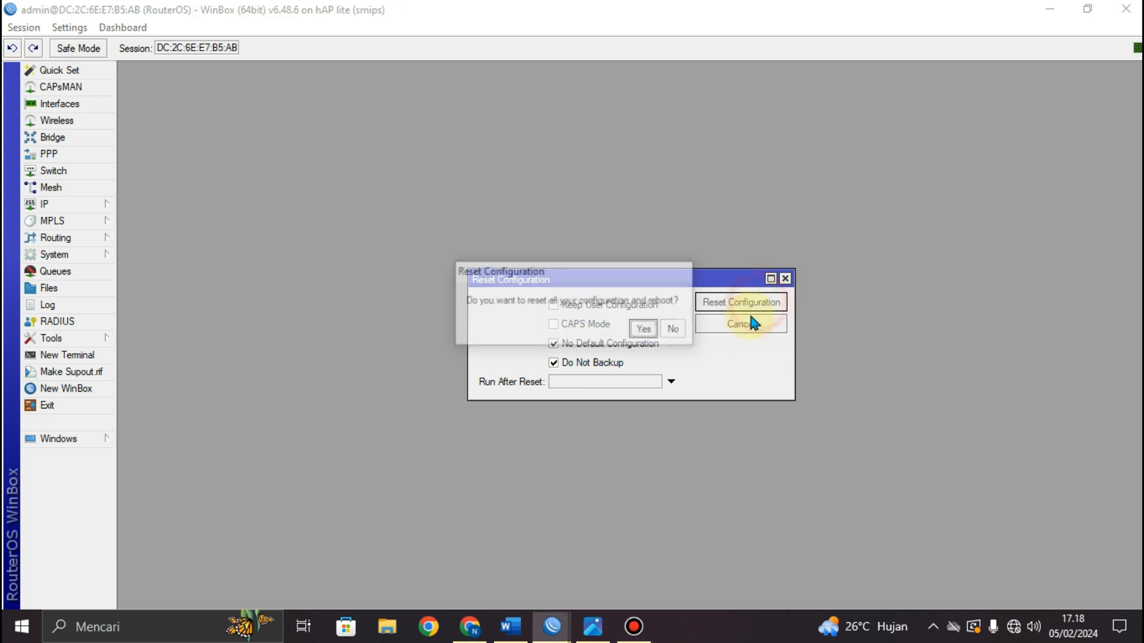
left_click(646, 328)
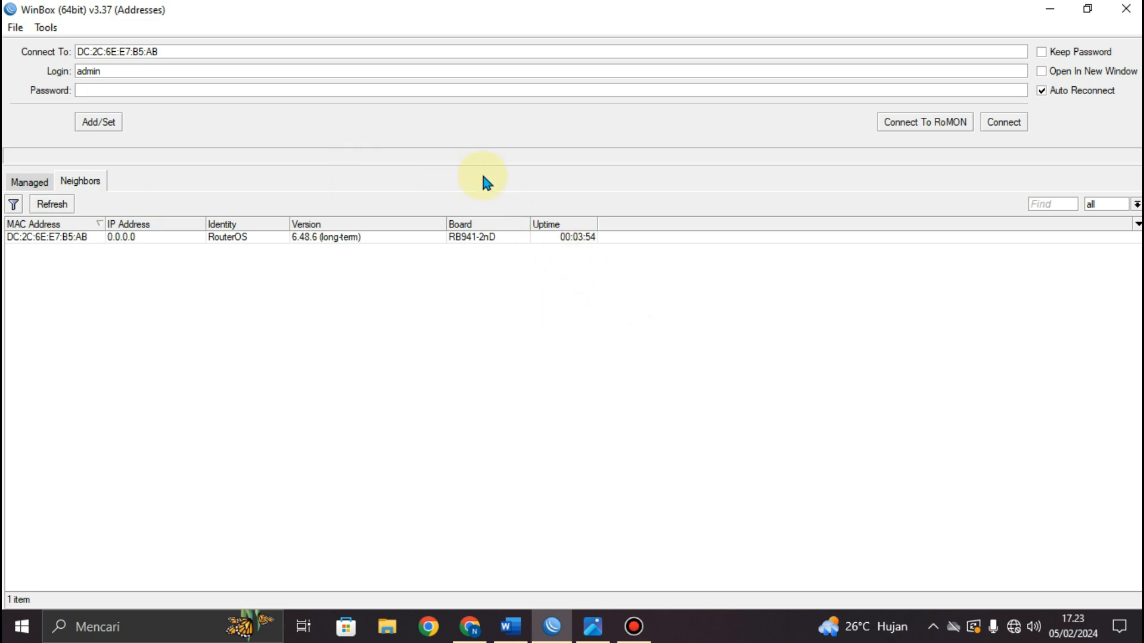
Step: Reconnect to the RB941-2nD router and create a bridge named bridge1/ukktkj
left_click(39, 237)
left_click(989, 127)
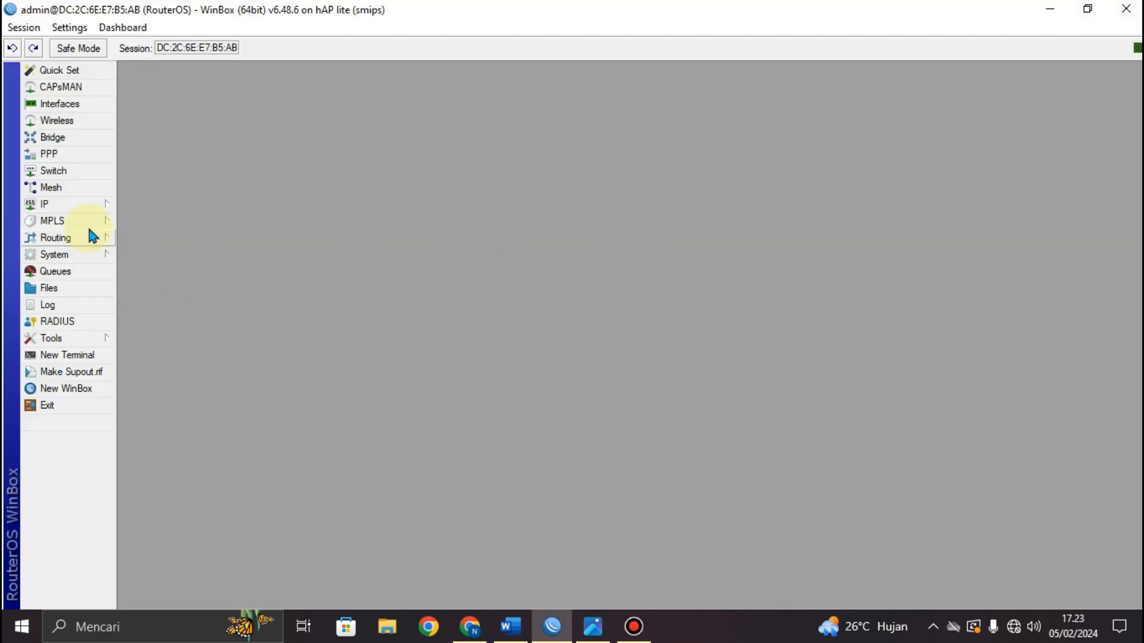
left_click(65, 142)
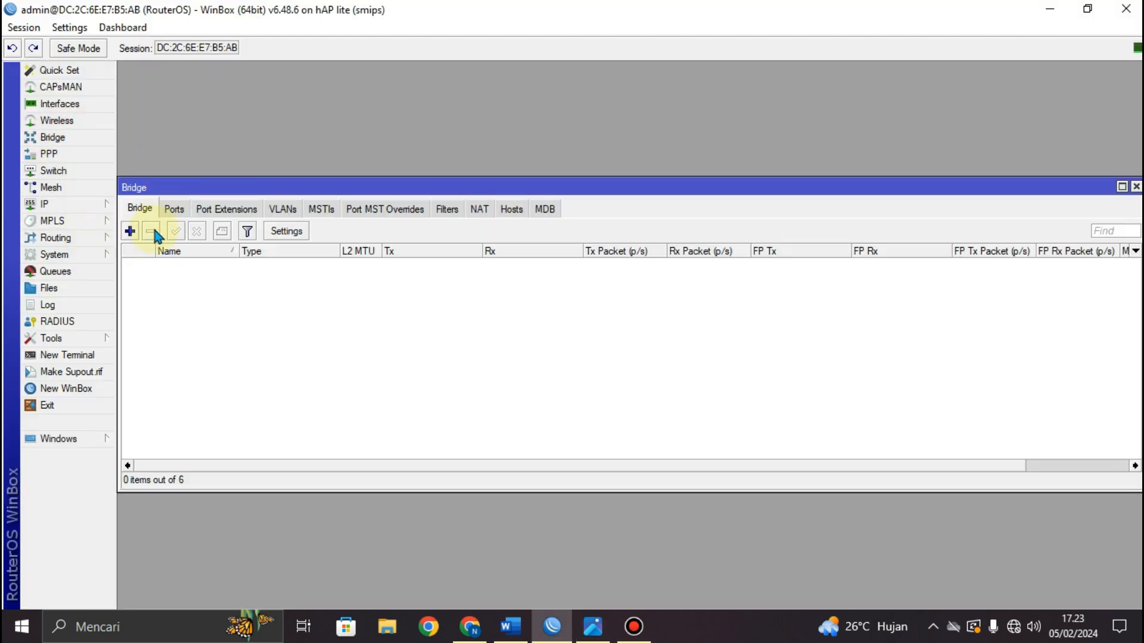
left_click(129, 232)
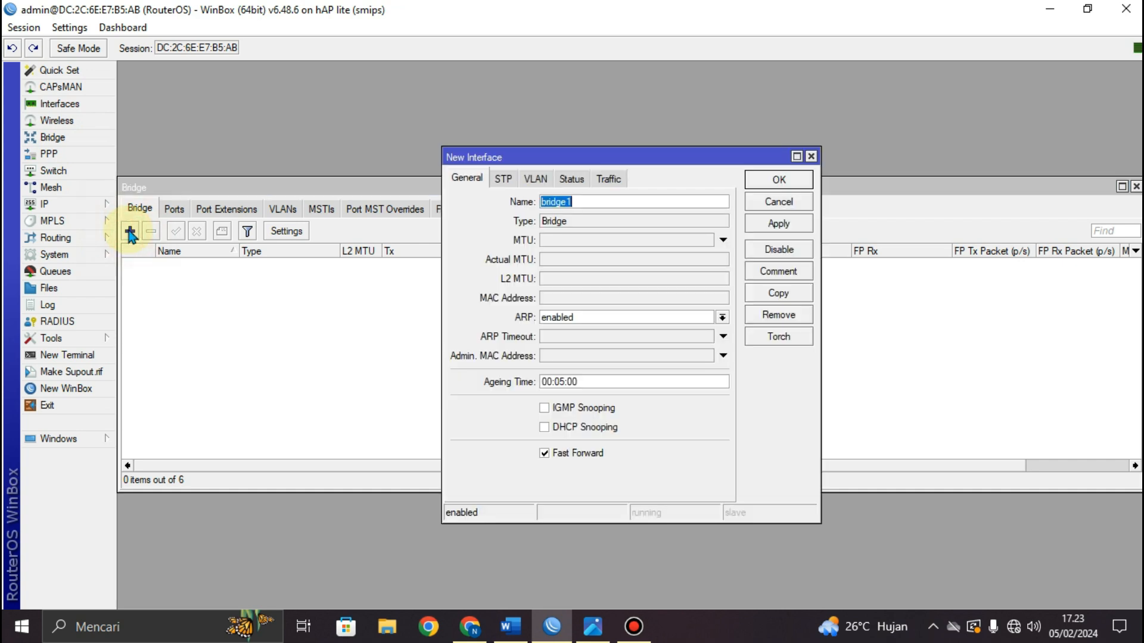
left_click(589, 200)
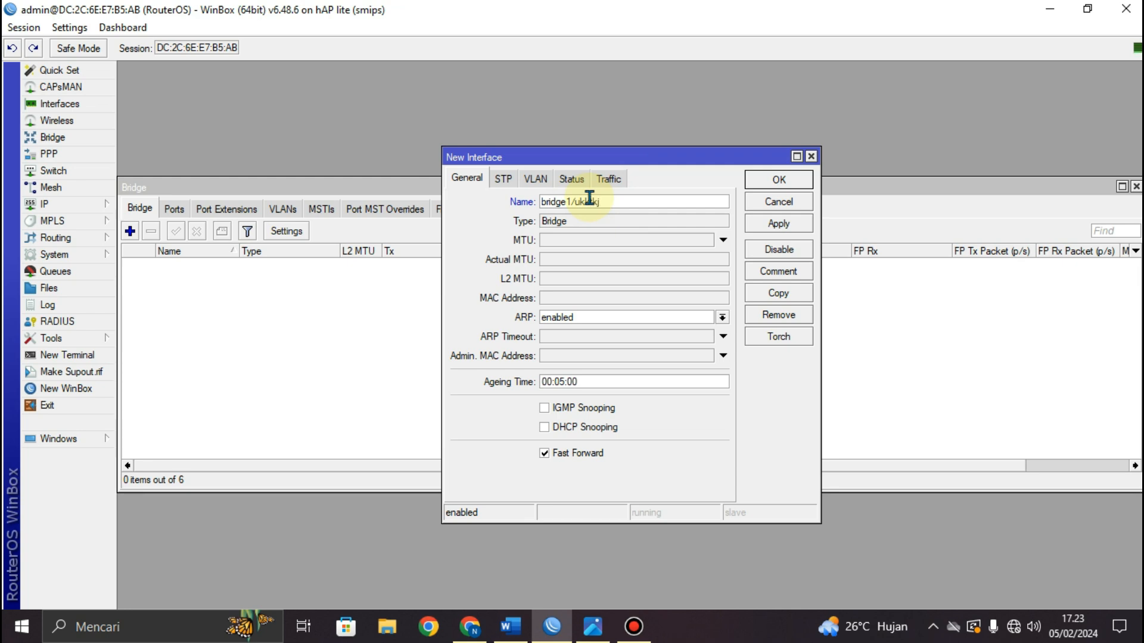
left_click(780, 227)
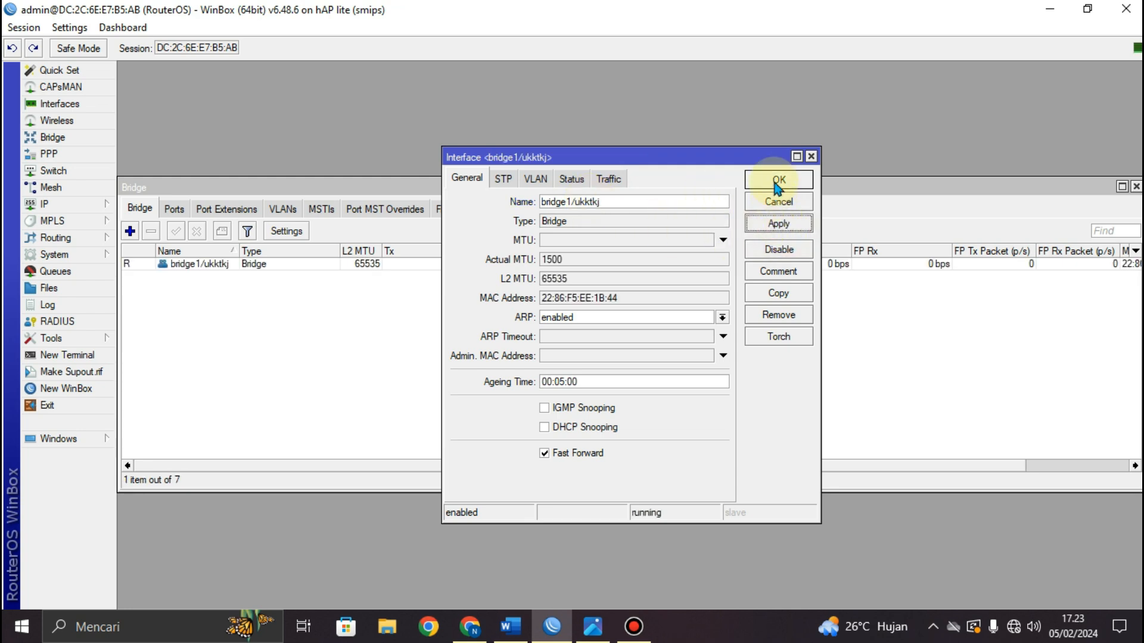
left_click(776, 180)
Step: Add interface ether1 as a port of bridge1/ukktkj
left_click(174, 209)
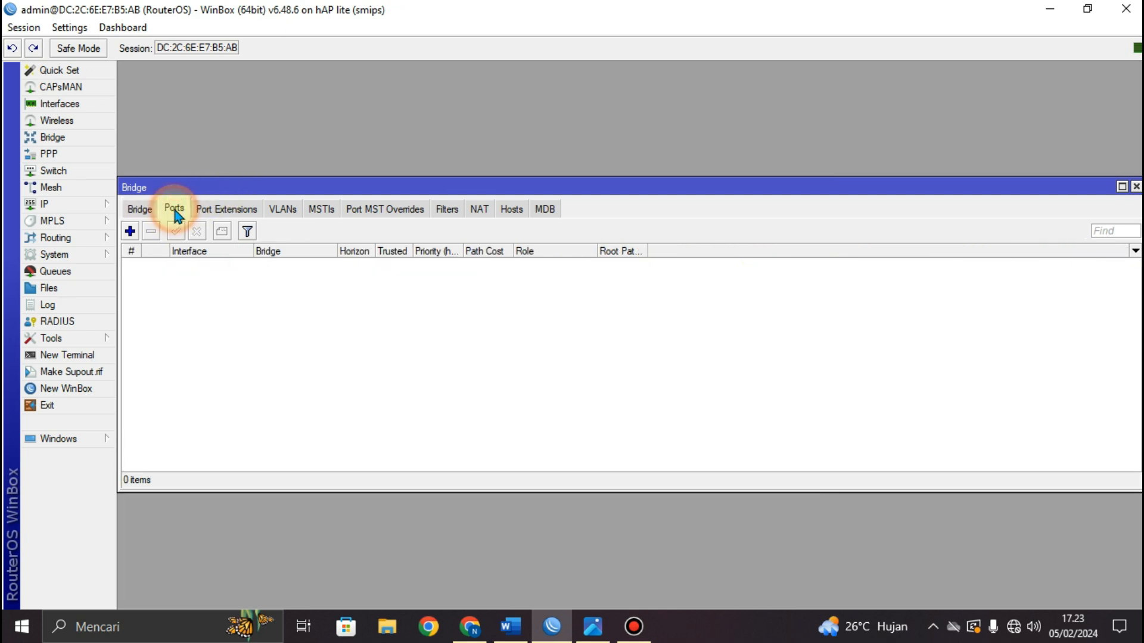
left_click(130, 232)
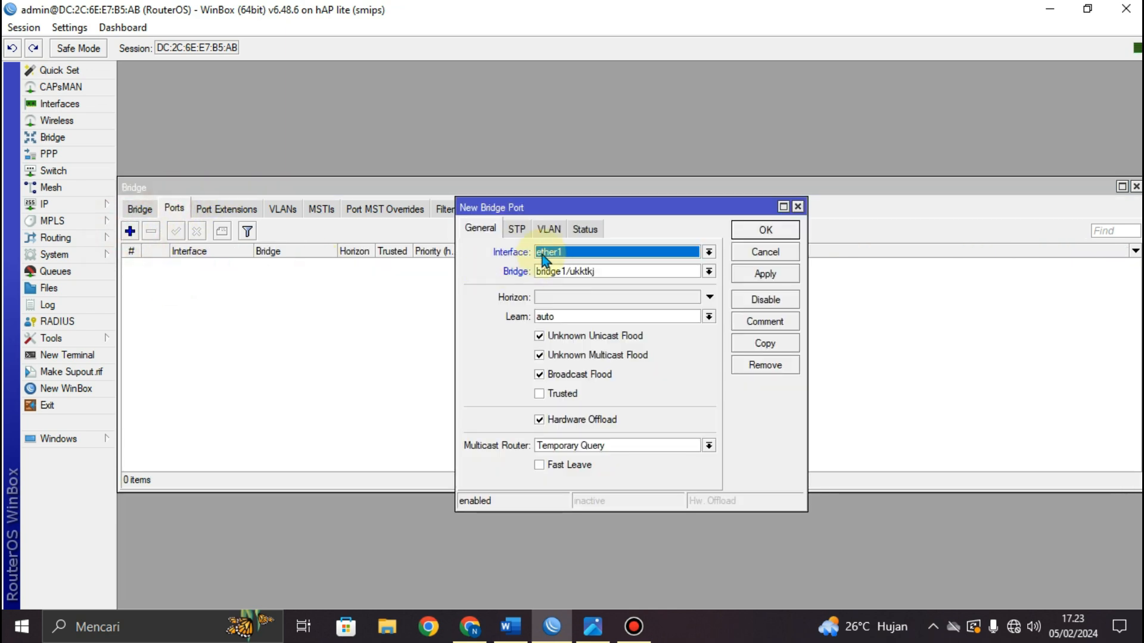
left_click(580, 254)
left_click(581, 253)
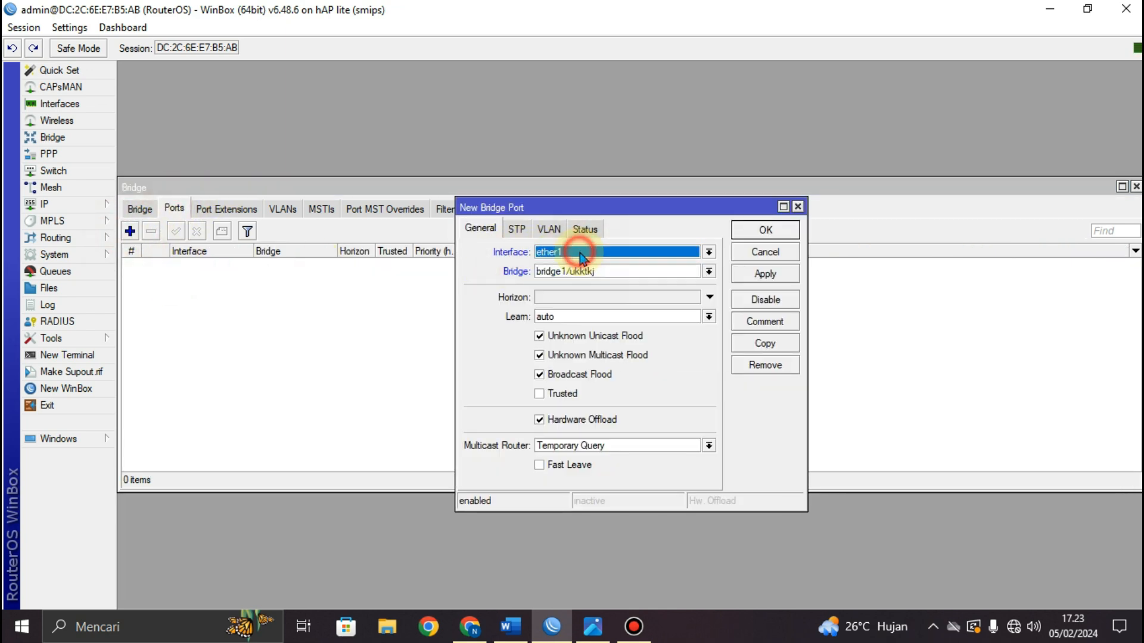
left_click(765, 273)
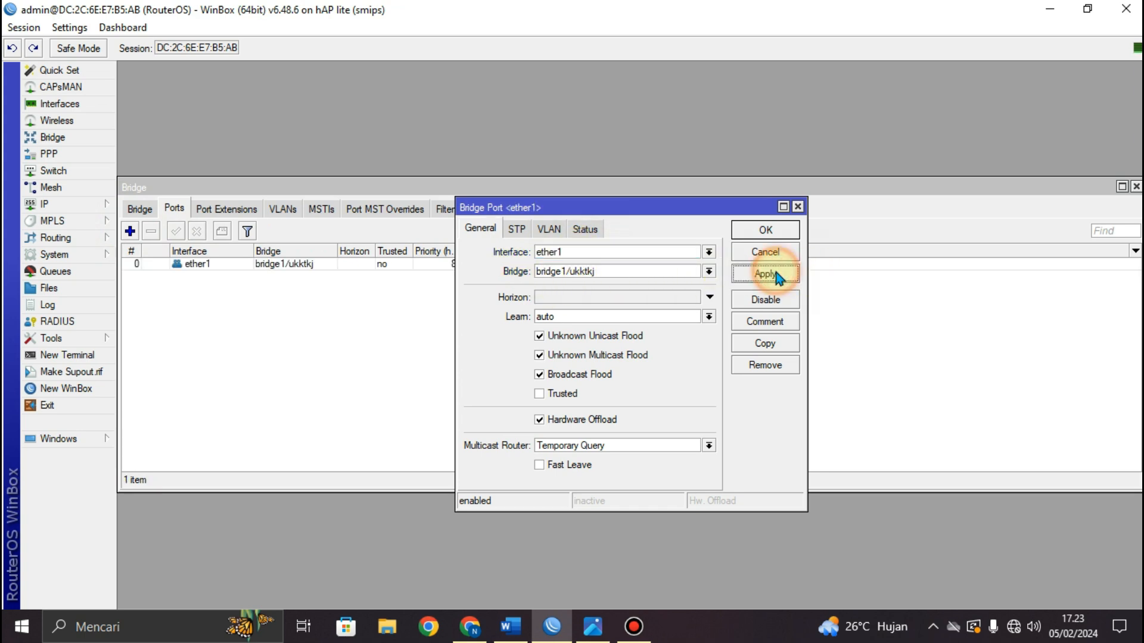
left_click(771, 231)
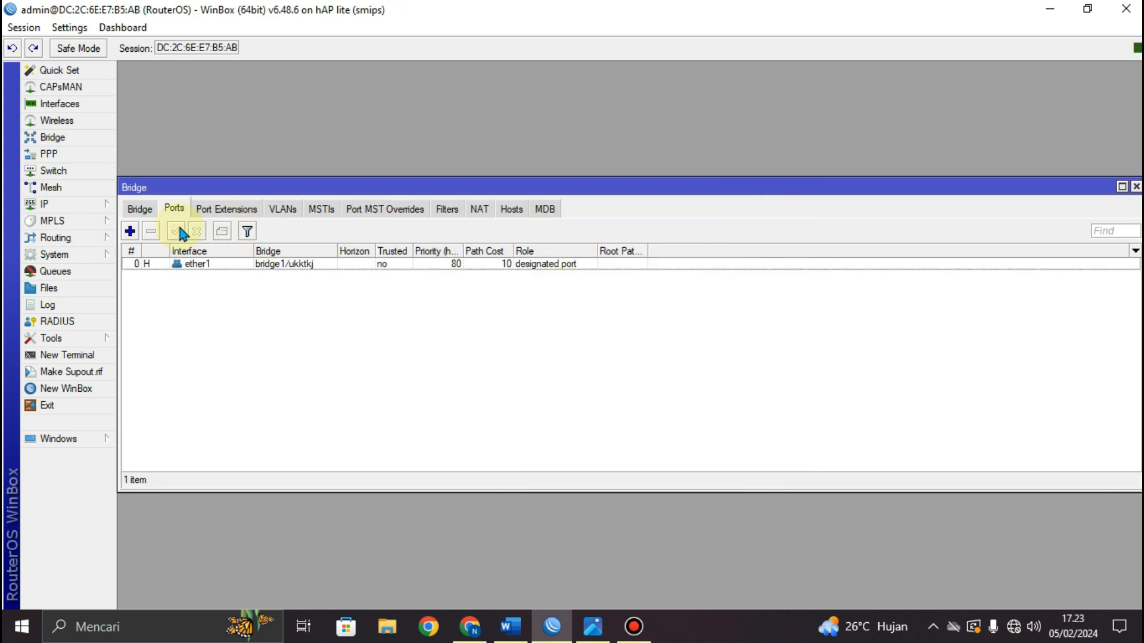
Step: Add interface ether2 as a port of bridge1/ukktkj
left_click(129, 231)
left_click(567, 253)
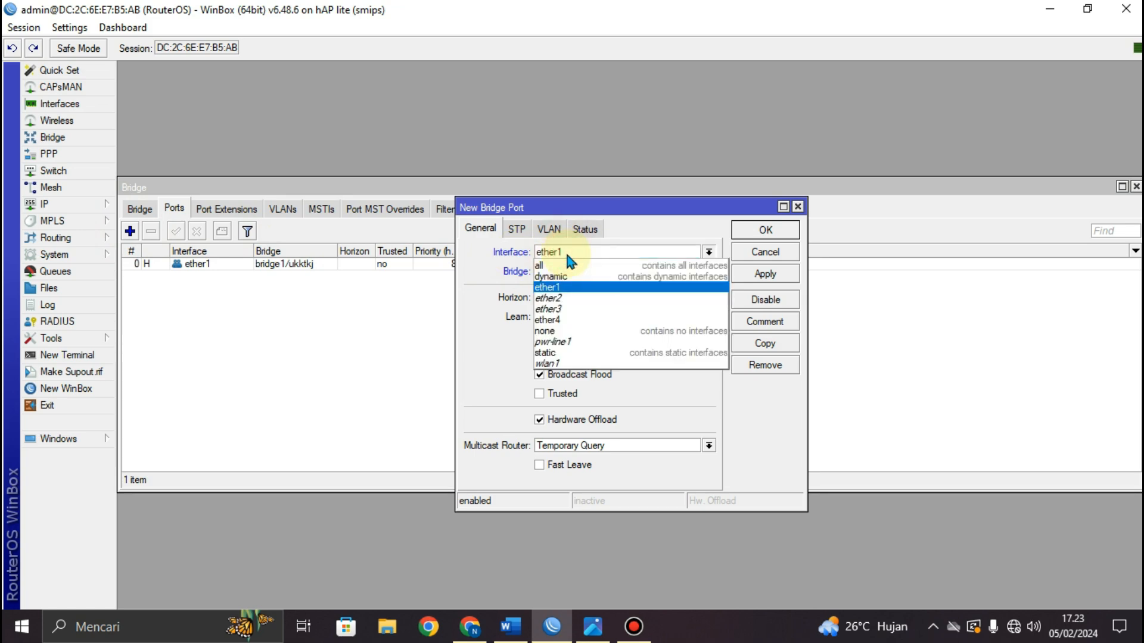
left_click(565, 298)
left_click(765, 275)
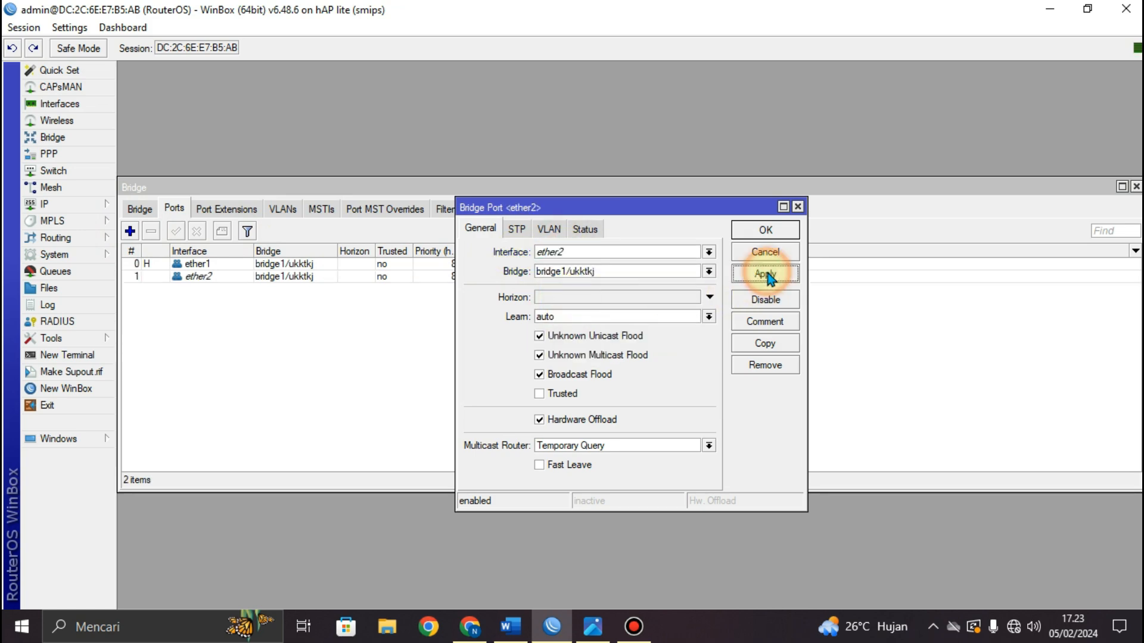
left_click(769, 232)
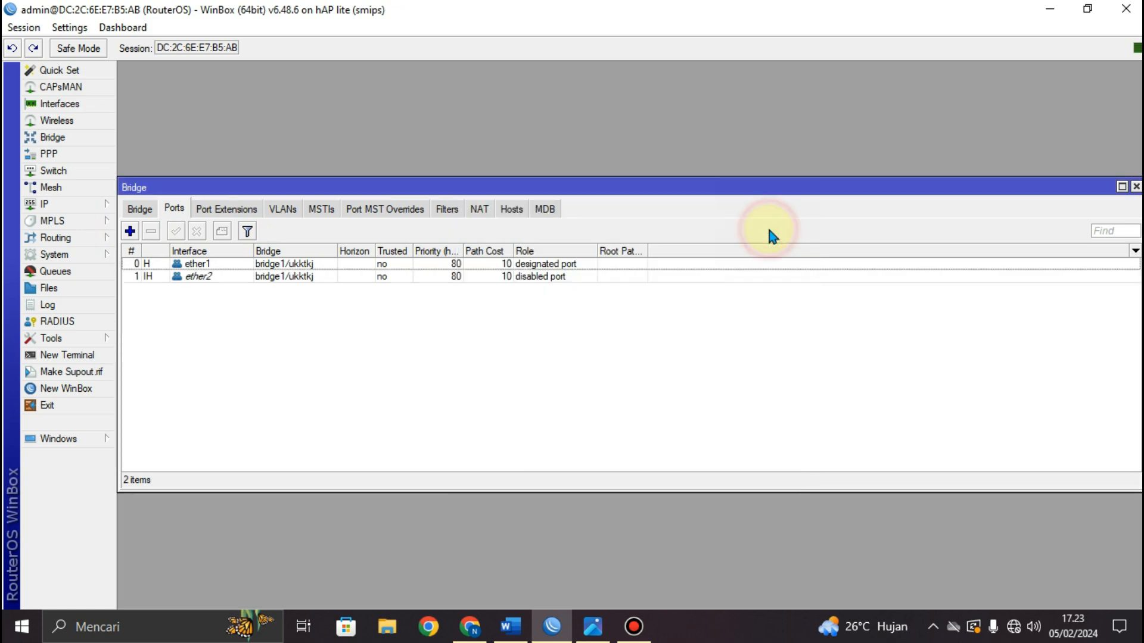
Step: Add interface ether3 as a port of bridge1/ukktkj
left_click(130, 232)
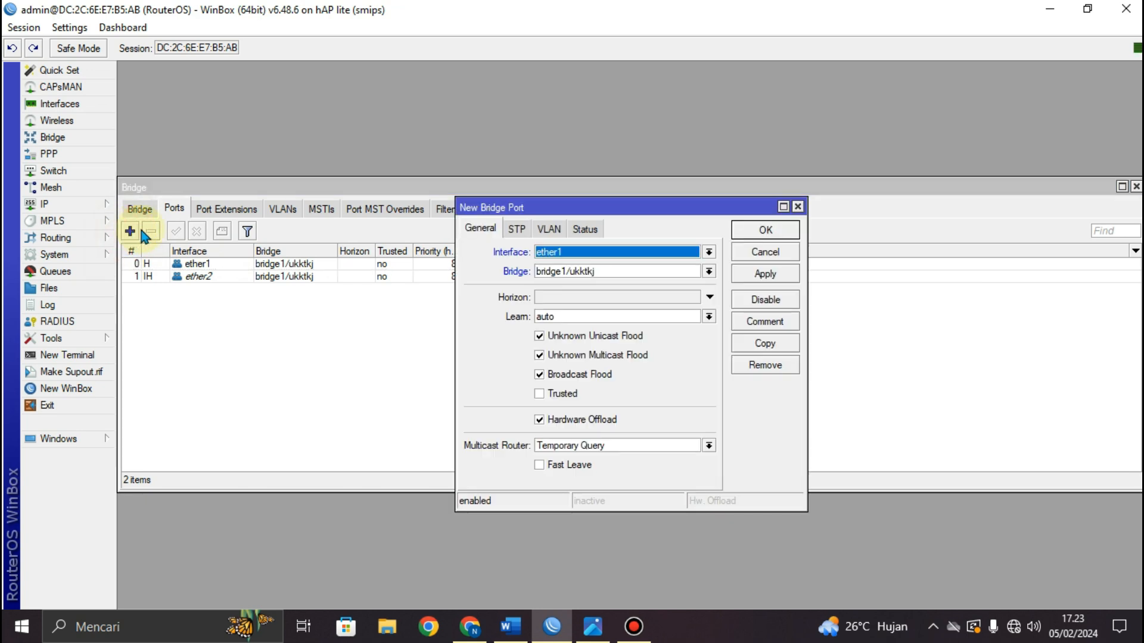
left_click(562, 251)
left_click(572, 304)
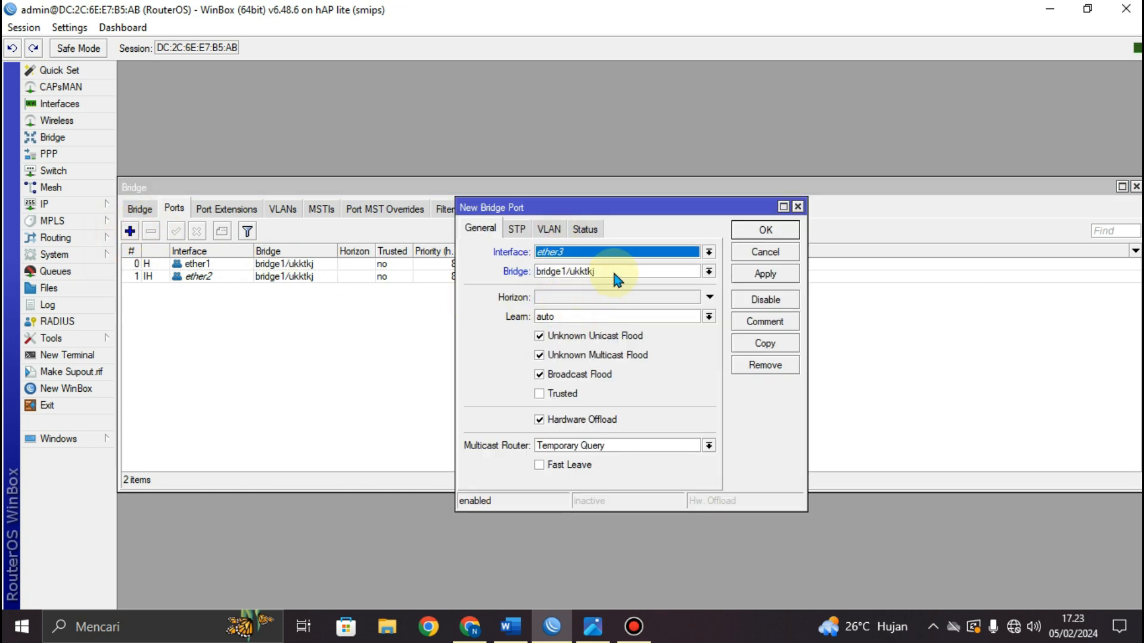
left_click(765, 275)
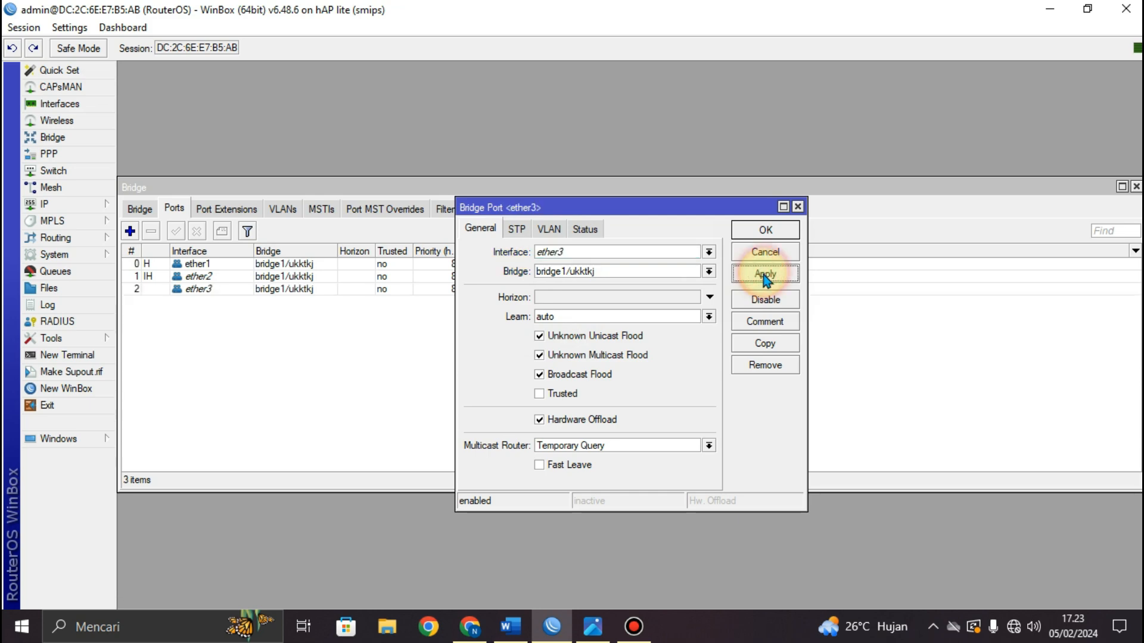
left_click(767, 232)
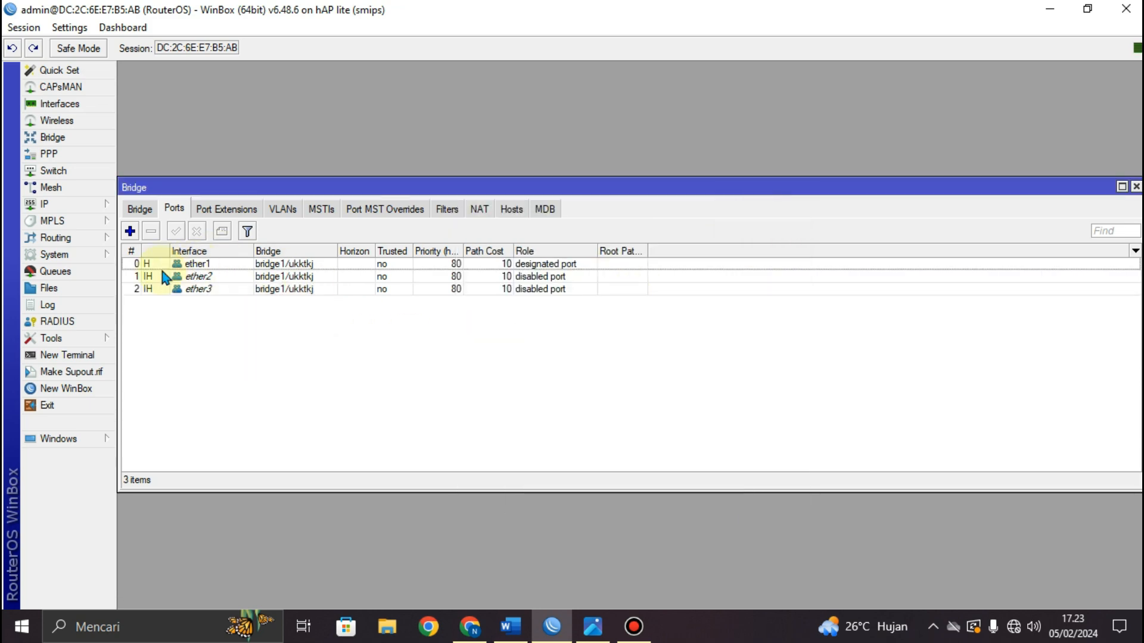
Step: Check the VLAN port assignments of requirement 5 in the Word document, and return to WinBox
left_click(509, 627)
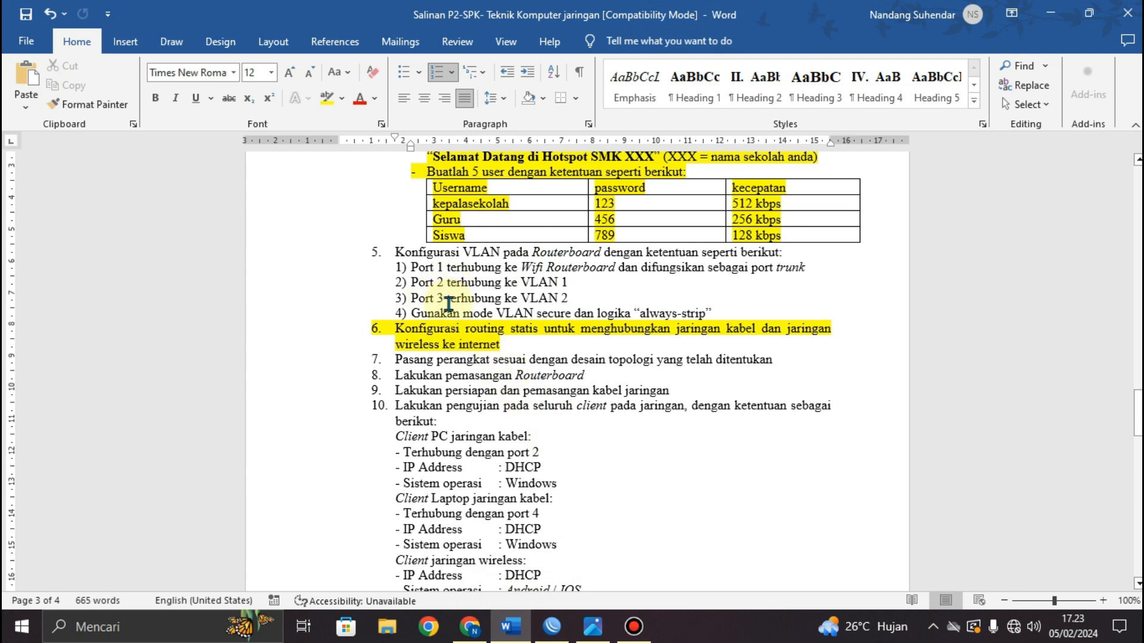
left_click(444, 299)
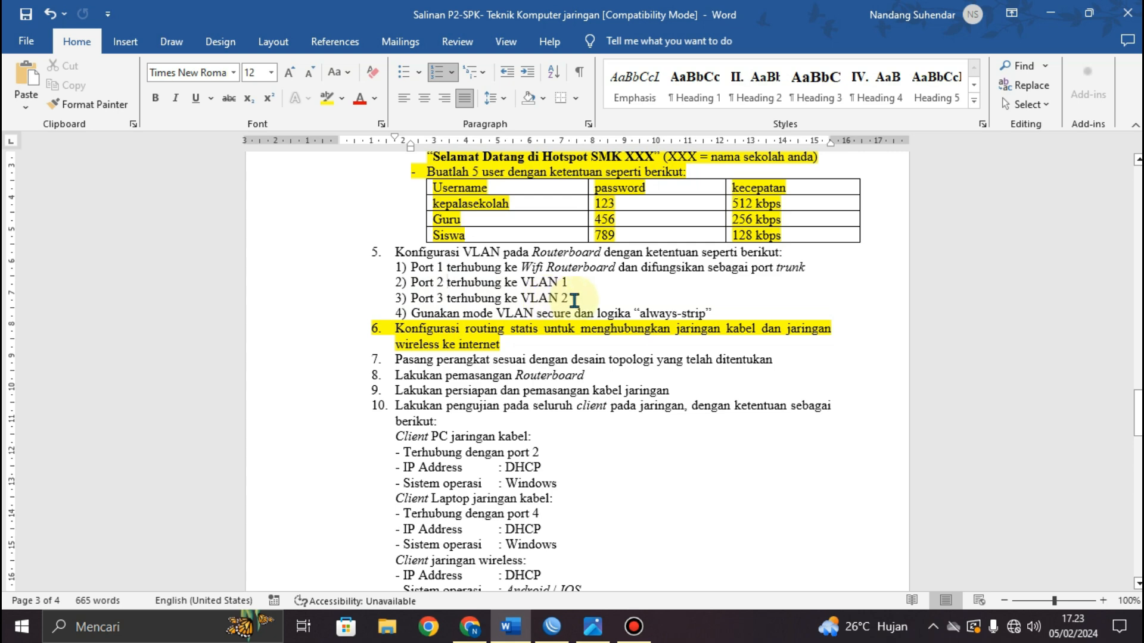
left_click(554, 625)
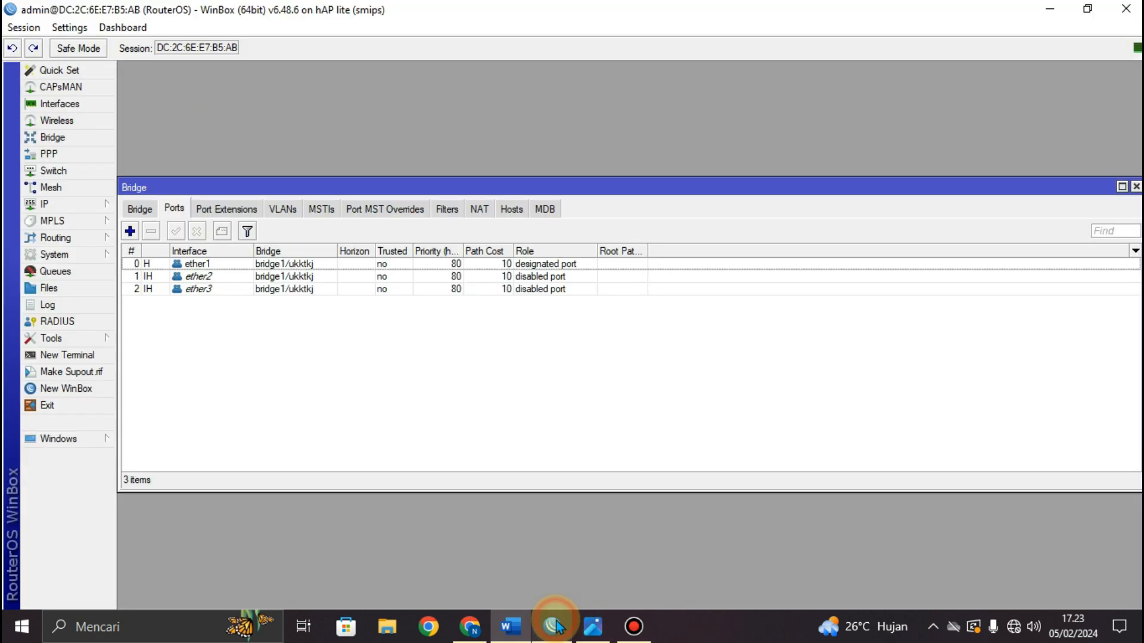
Step: Close the bridge settings and add VLAN ID 10 to switch1 with ports ether1 and ether2
left_click(1135, 187)
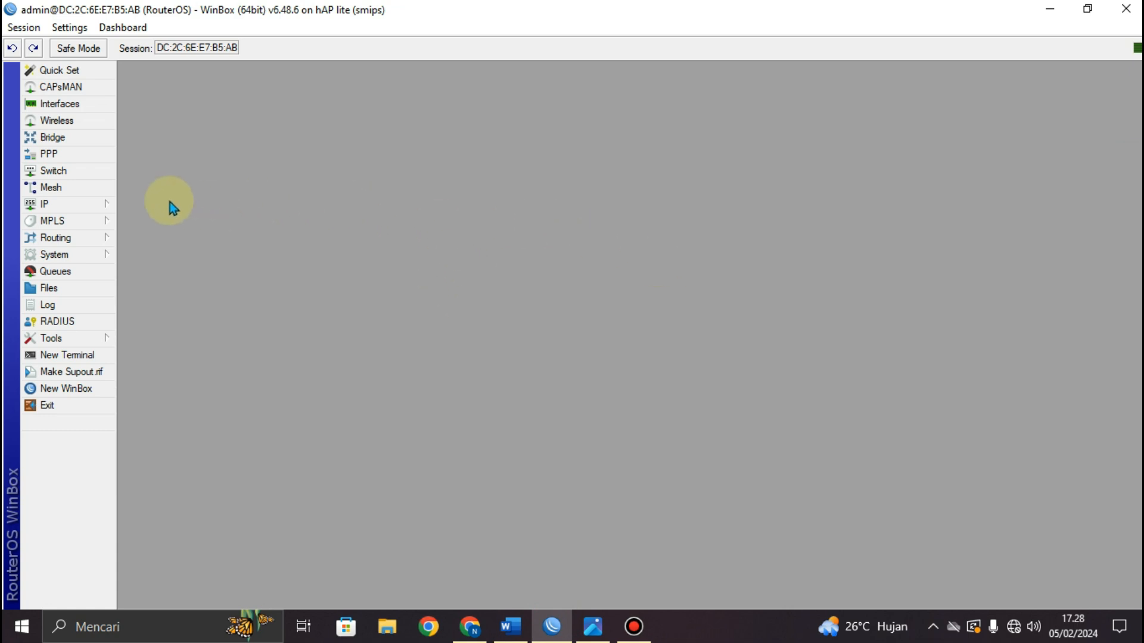
left_click(67, 170)
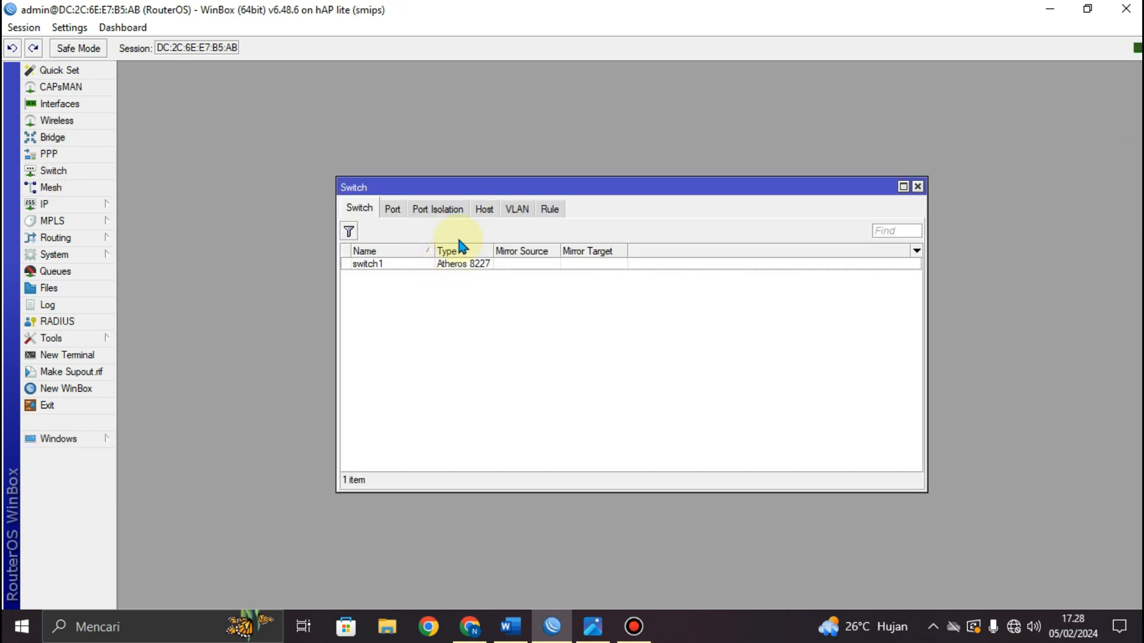
left_click(518, 209)
left_click(349, 232)
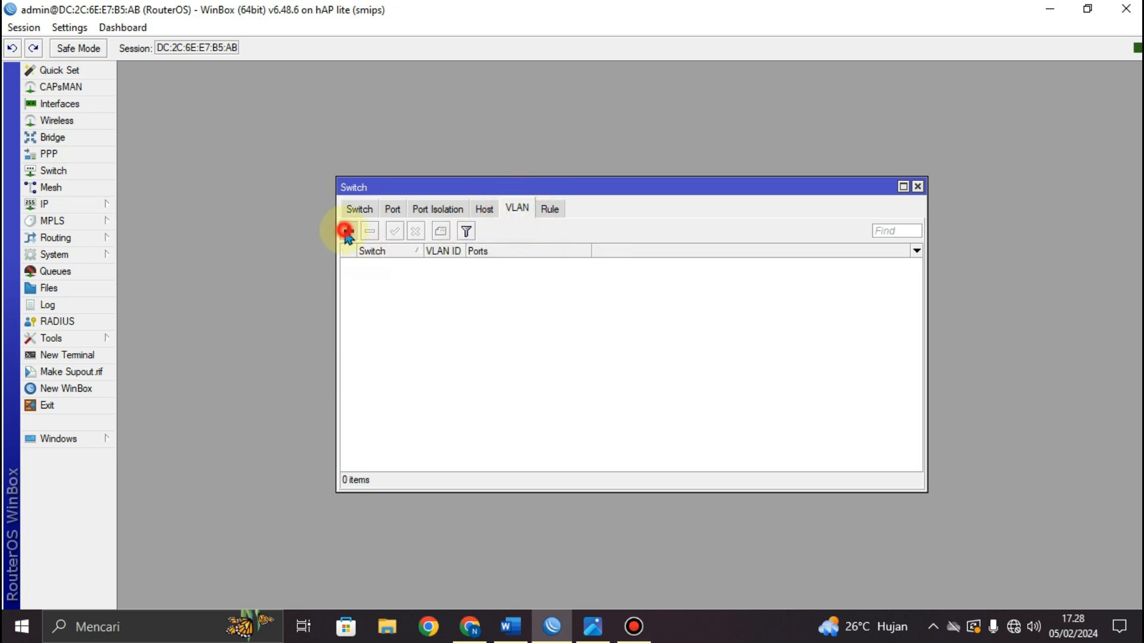
left_click(554, 285)
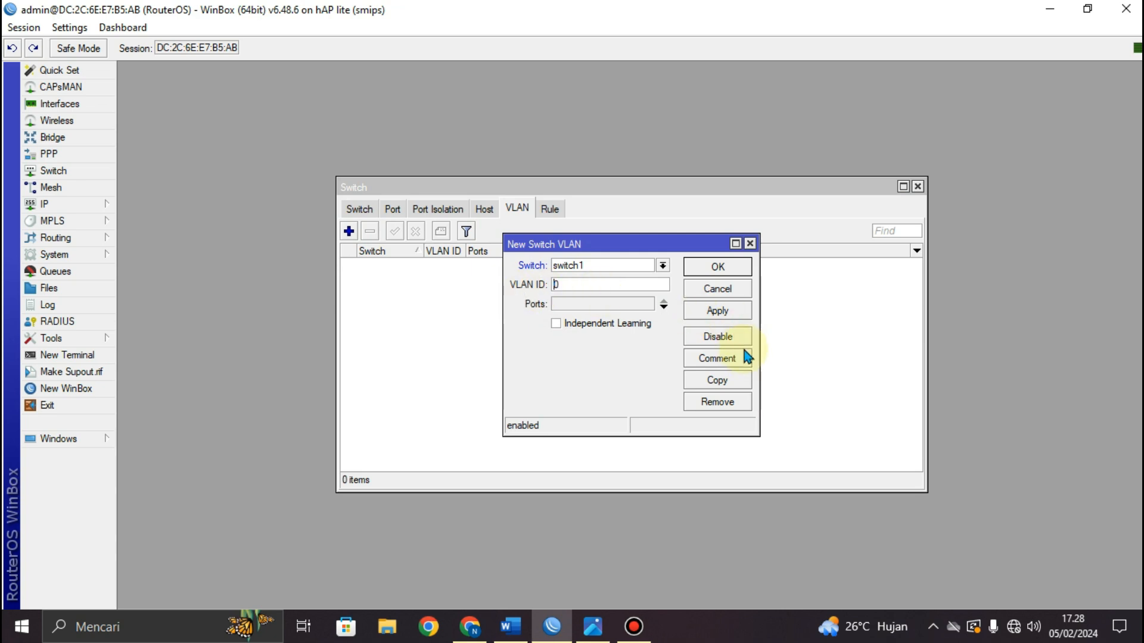
left_click(648, 306)
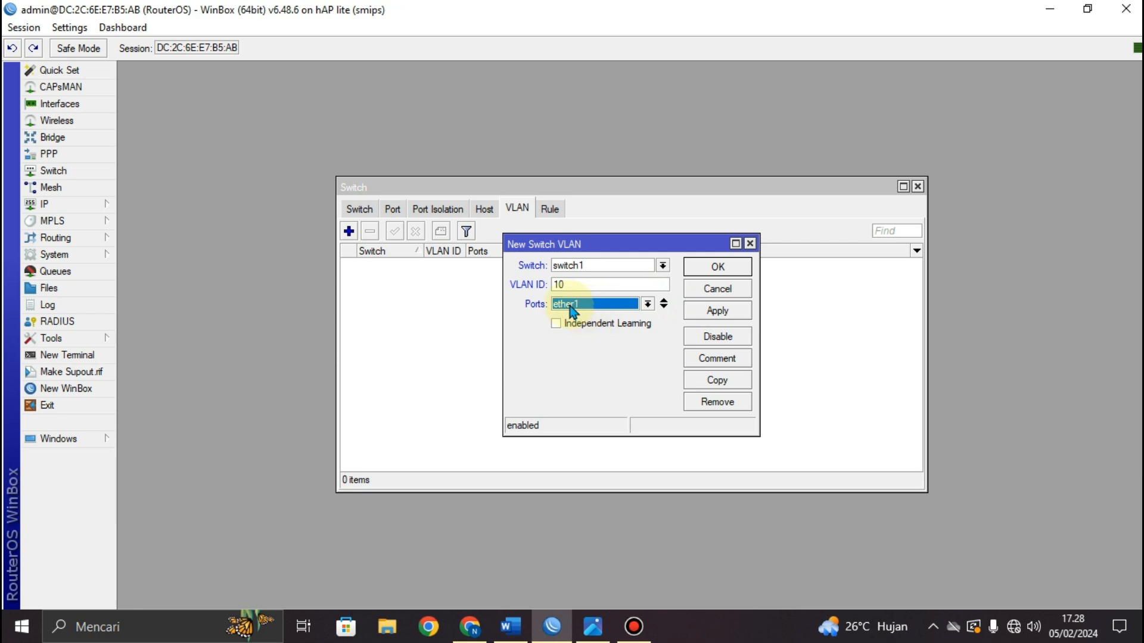
left_click(664, 308)
left_click(647, 323)
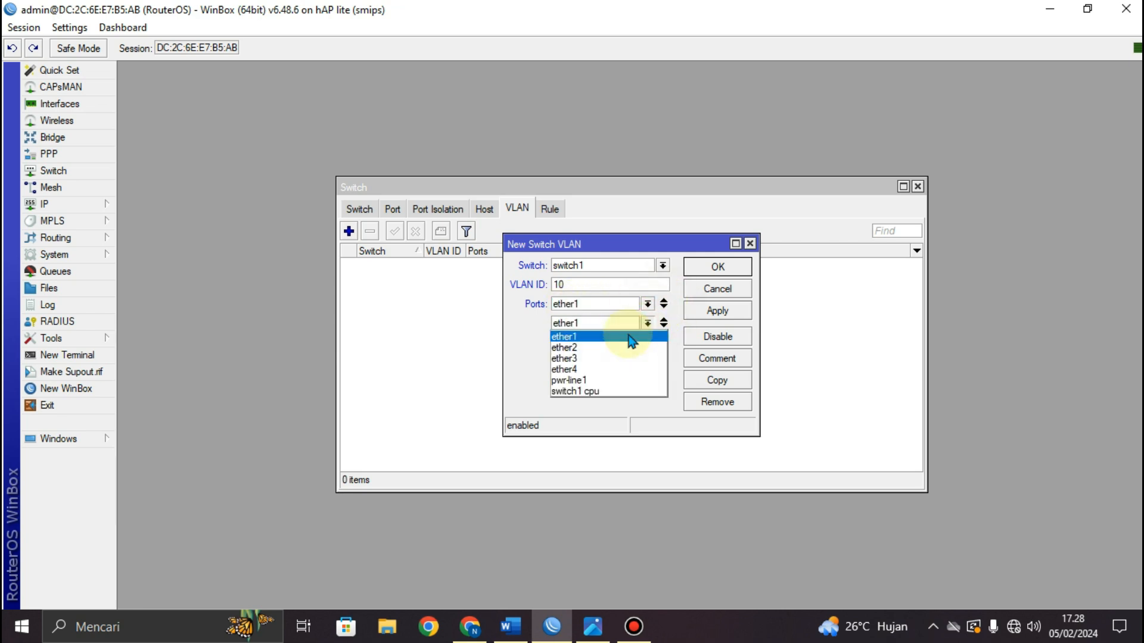
left_click(598, 355)
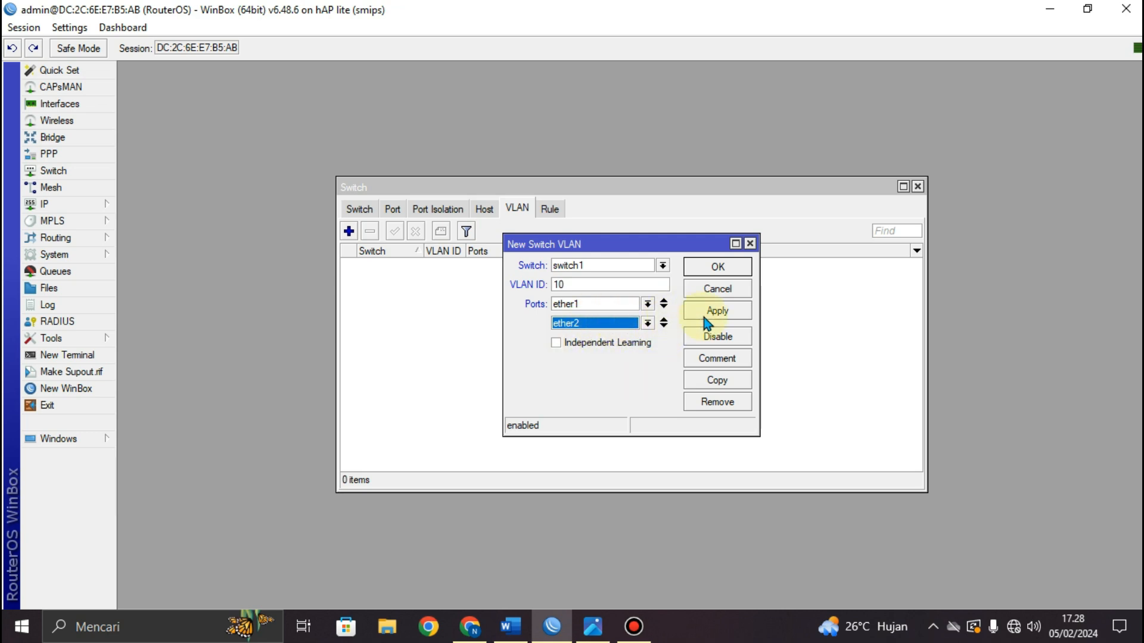
left_click(723, 318)
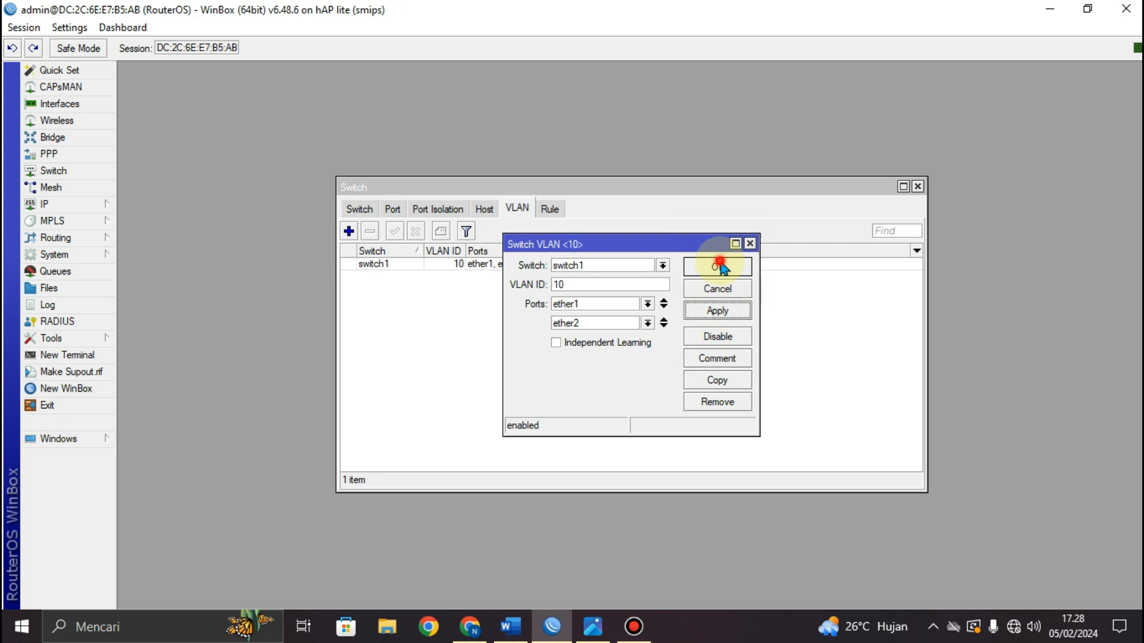
left_click(719, 268)
Step: Add VLAN ID 20 to switch1 with ports ether1 and ether3
left_click(349, 232)
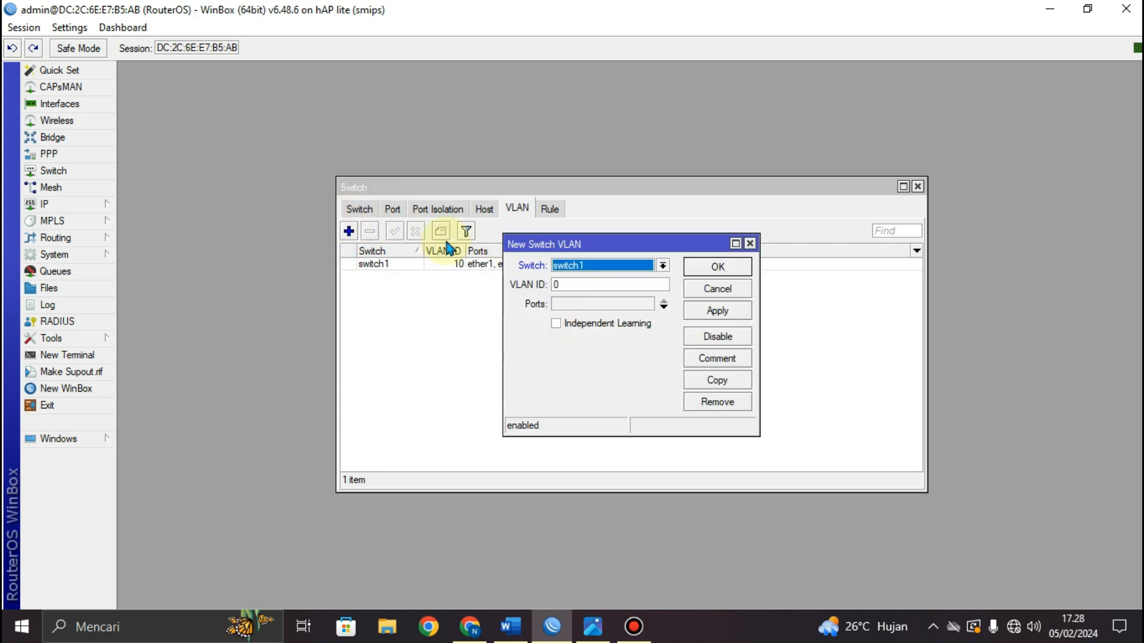
left_click(555, 285)
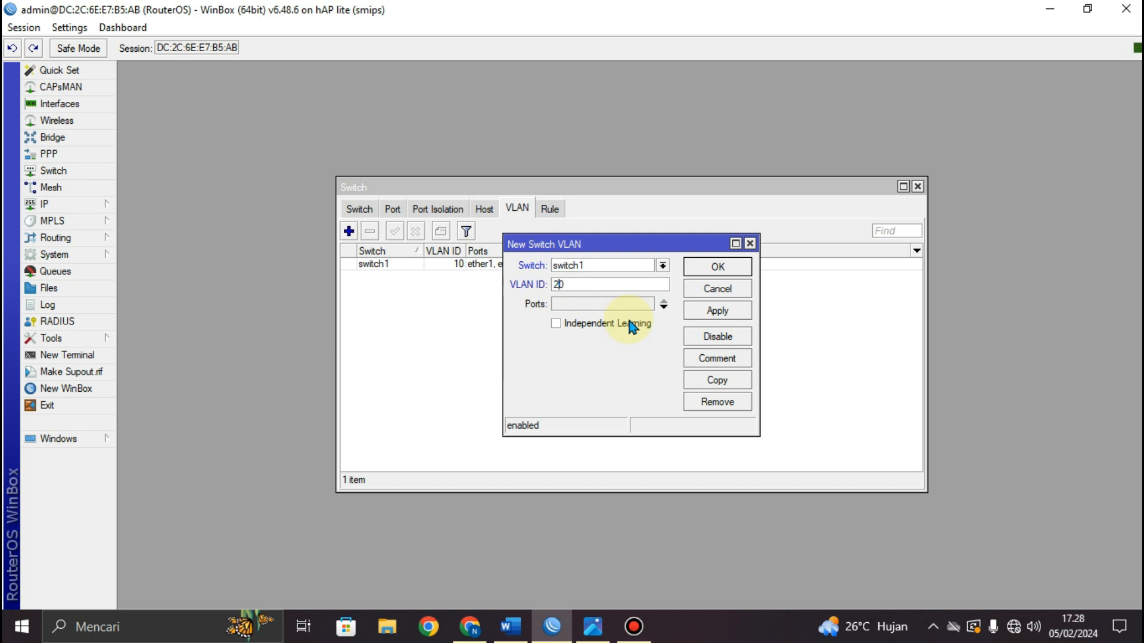
type("20")
left_click(658, 308)
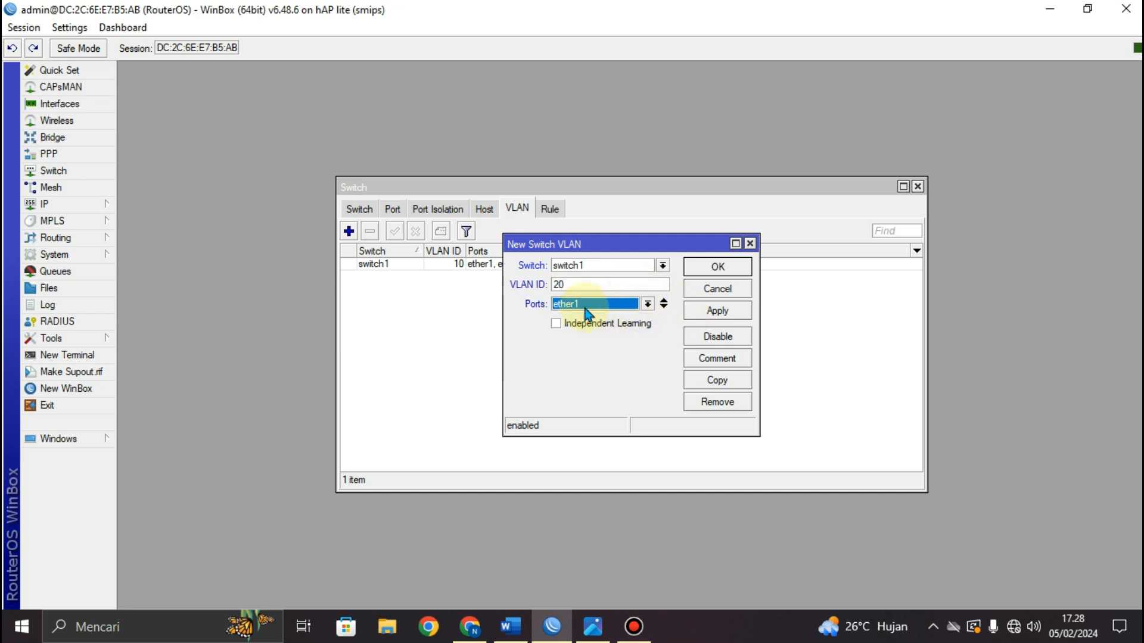
left_click(666, 306)
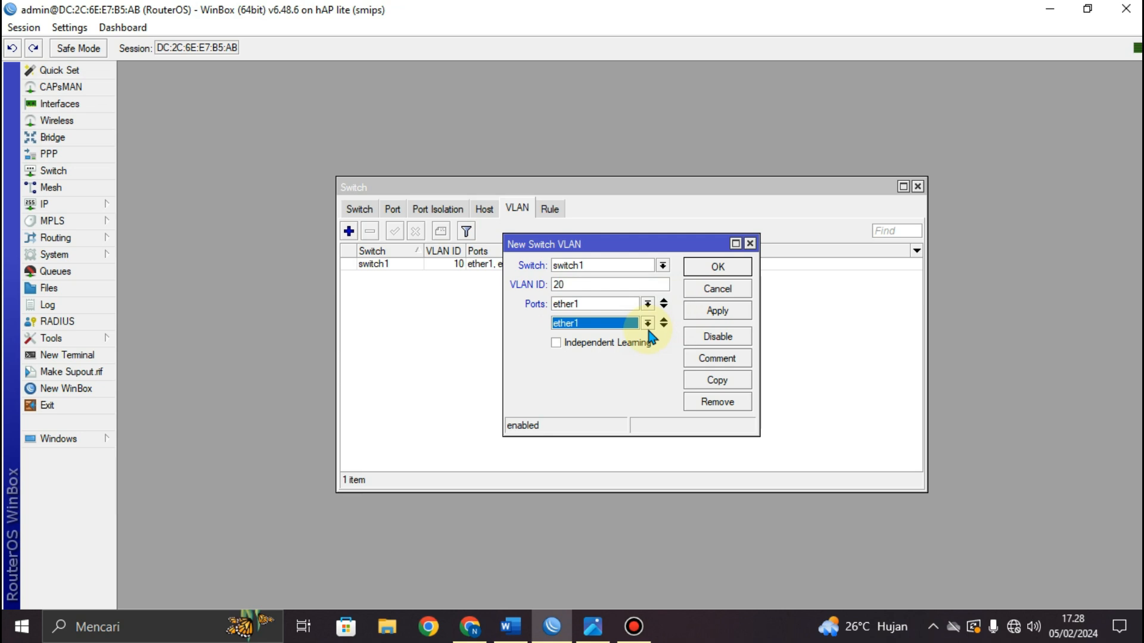
left_click(648, 325)
left_click(603, 357)
left_click(719, 313)
left_click(719, 269)
left_click(719, 269)
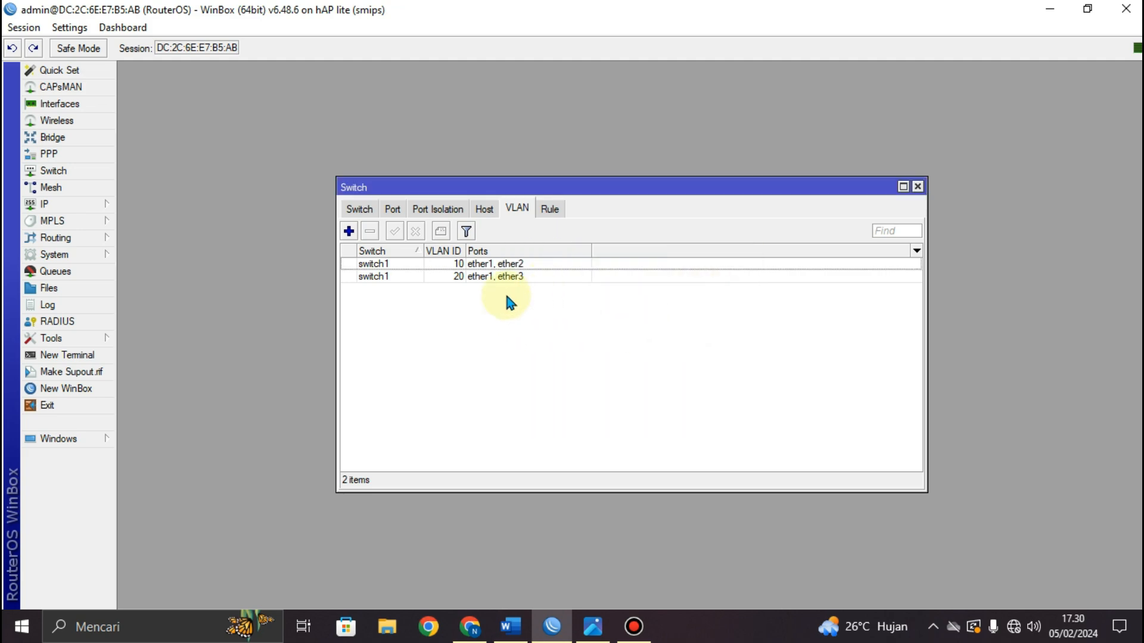
Step: Review the trunk port and VLAN mode requirements under item 5 in the Word document, and return to WinBox
left_click(511, 626)
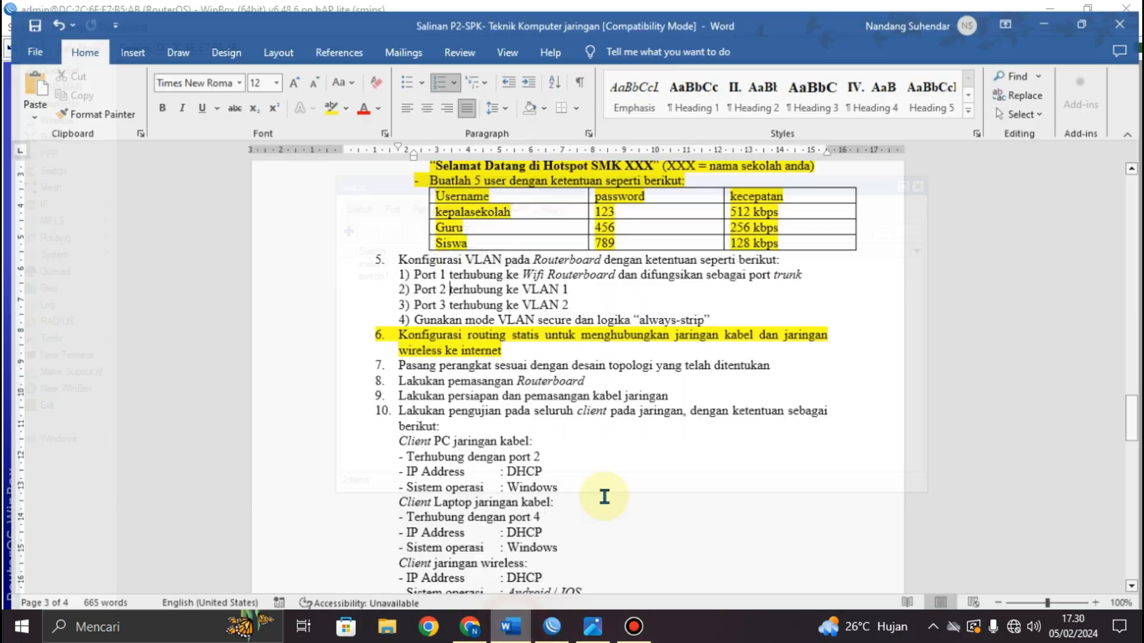
scroll(517, 391, "up", 1)
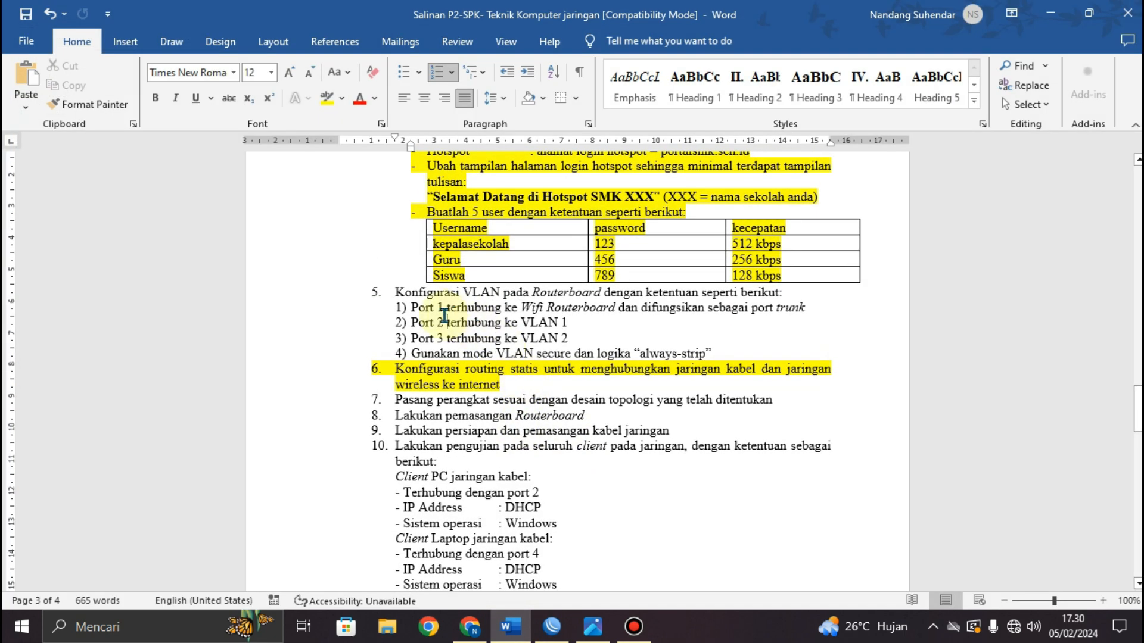
left_click(445, 322)
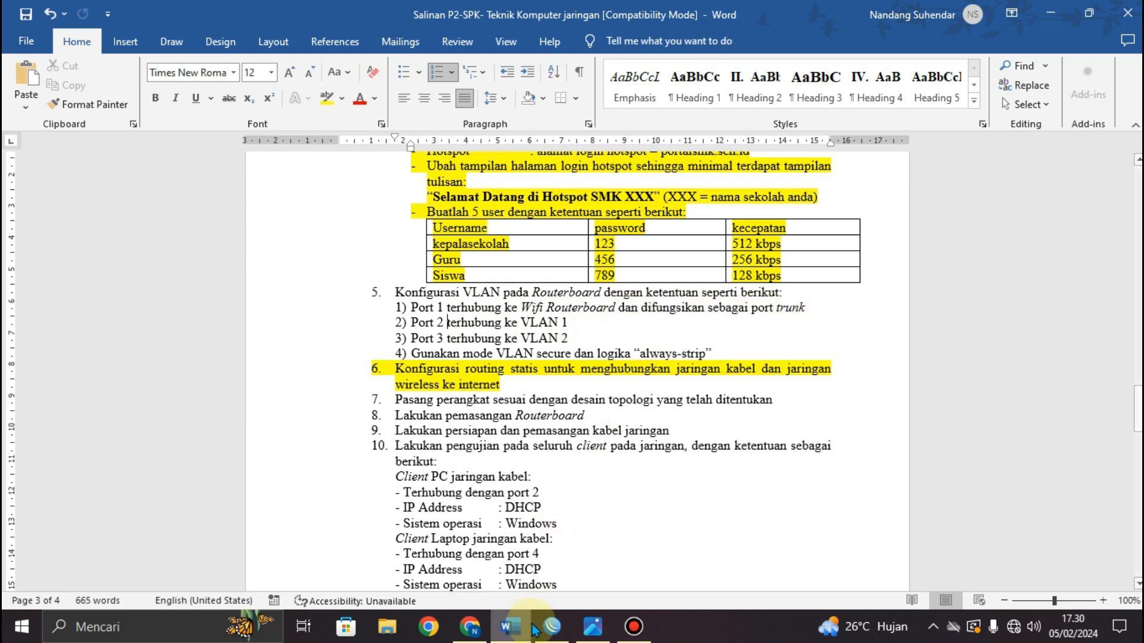
left_click(551, 626)
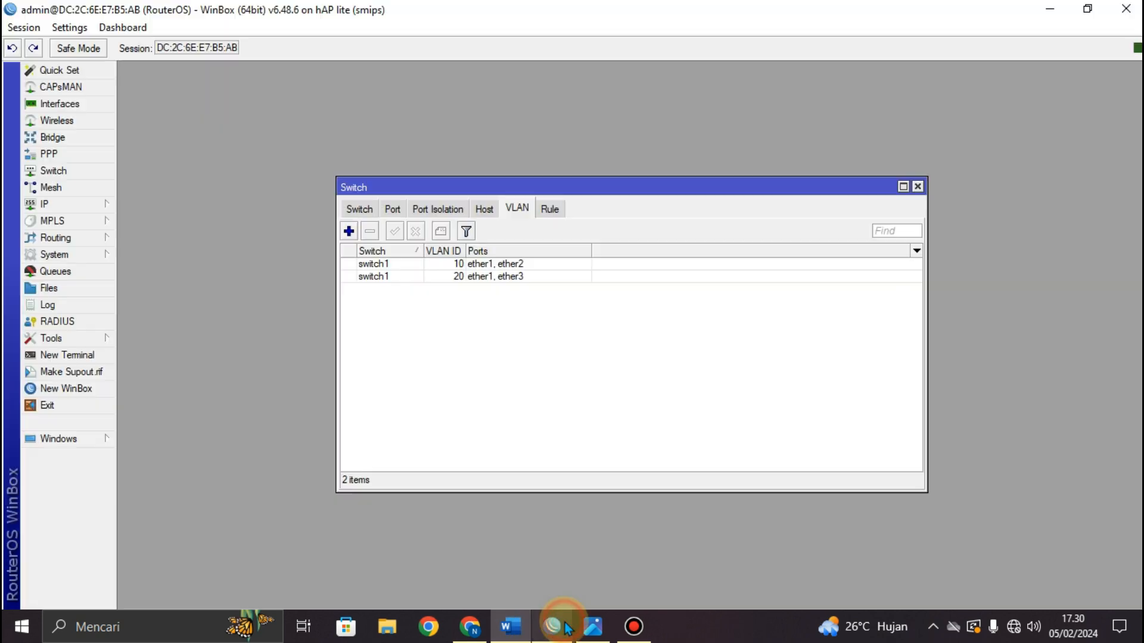
Step: Set switch port ether1 to VLAN mode secure and VLAN header add if missing, checking the Word requirements before applying
left_click(393, 209)
left_click(385, 266)
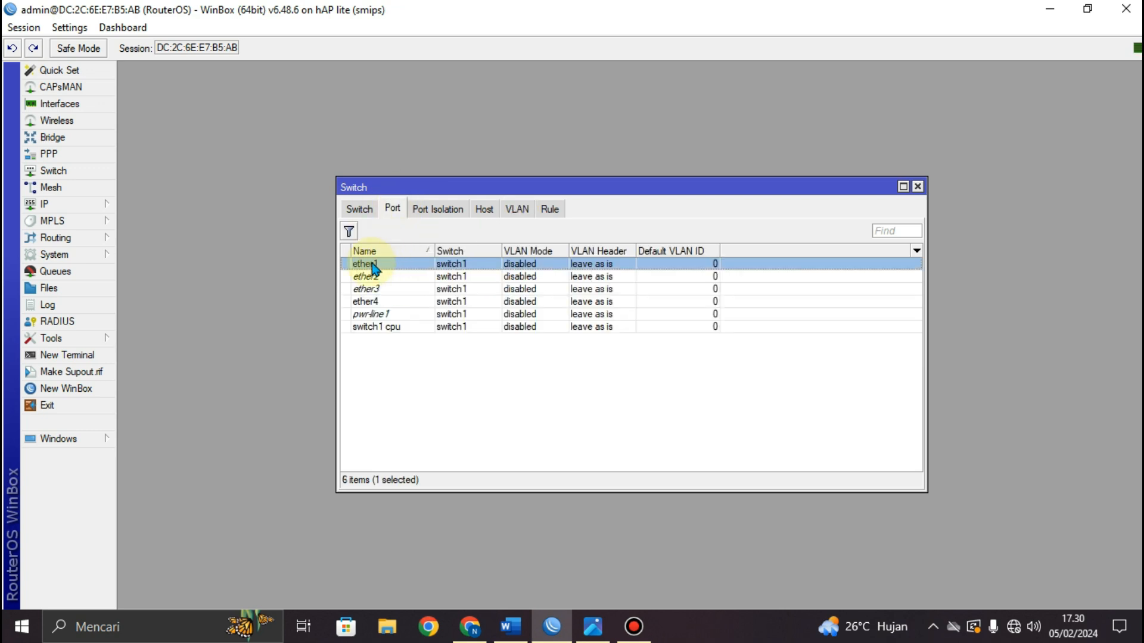
double_click(373, 268)
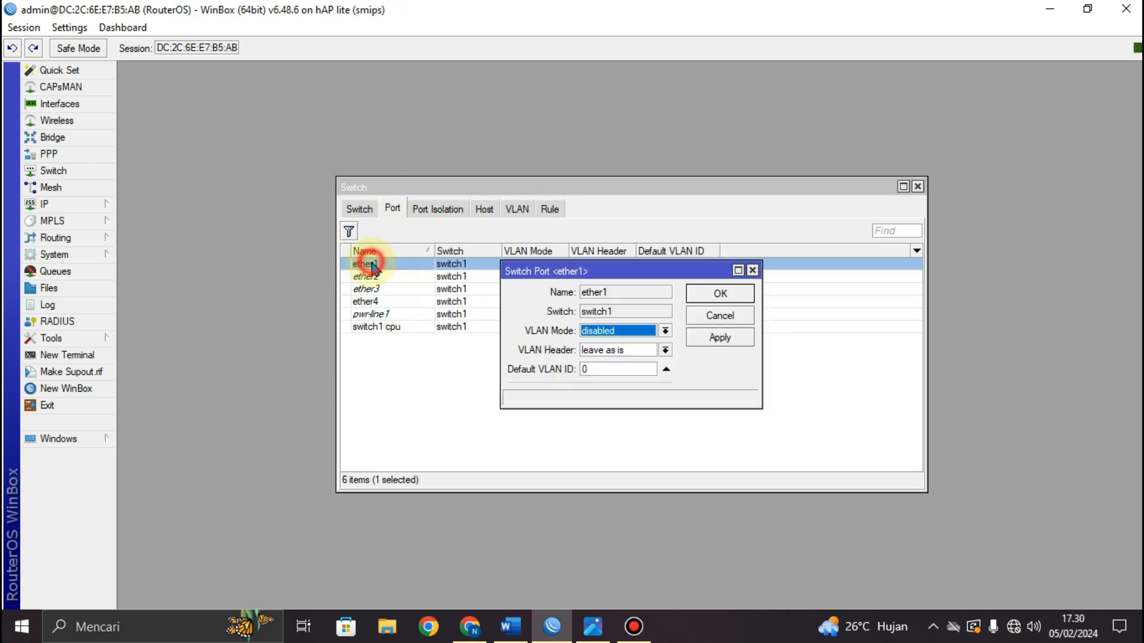
left_click(620, 334)
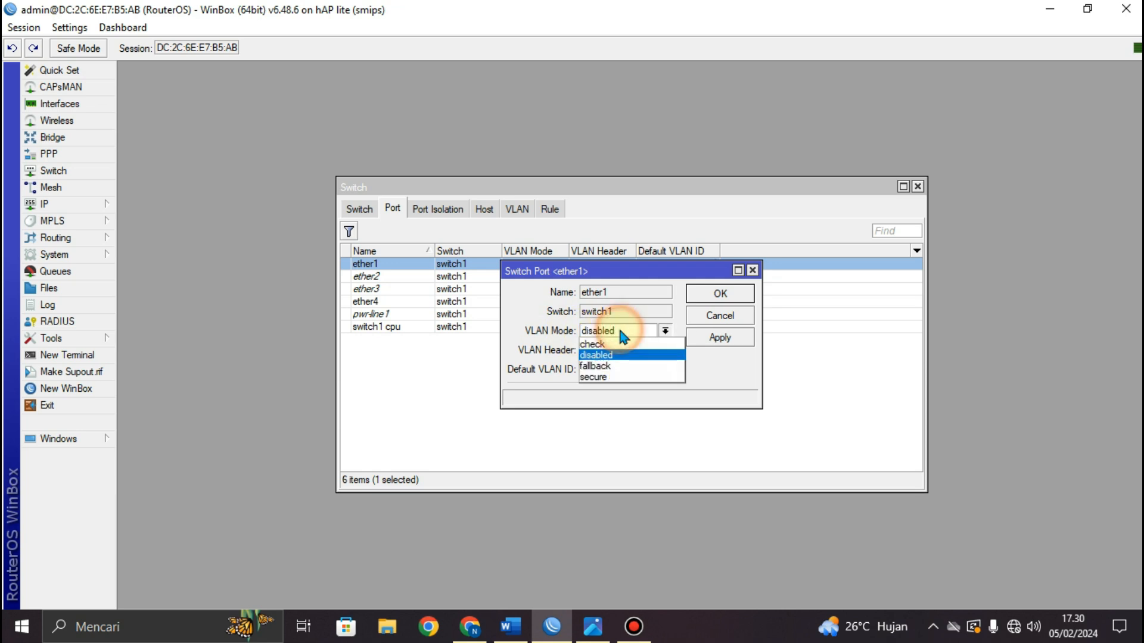
left_click(621, 377)
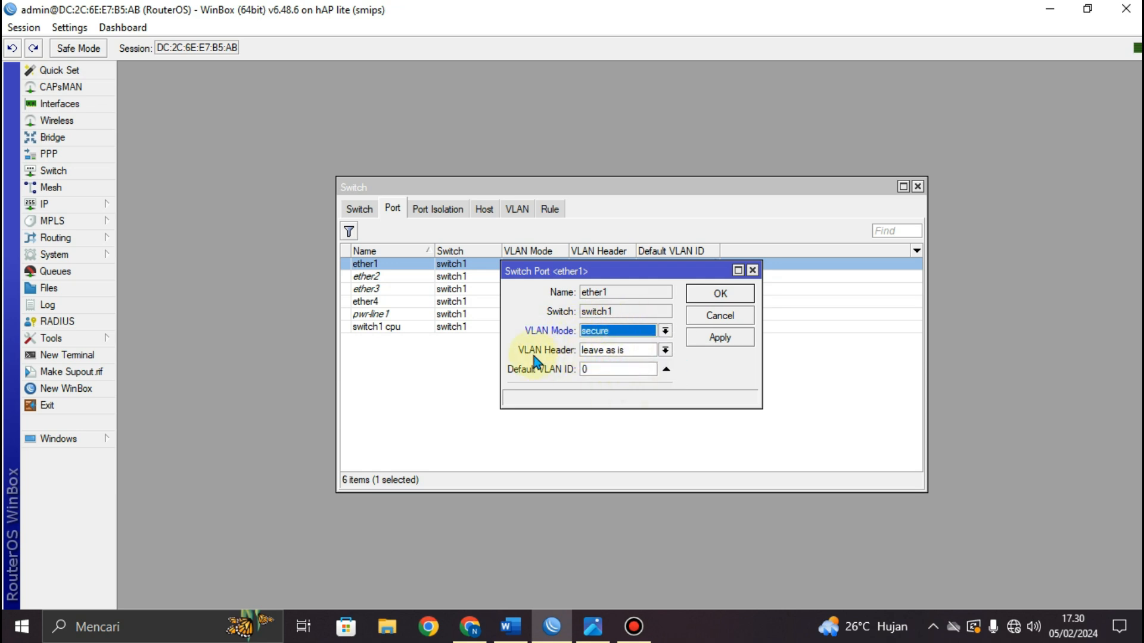
left_click(613, 352)
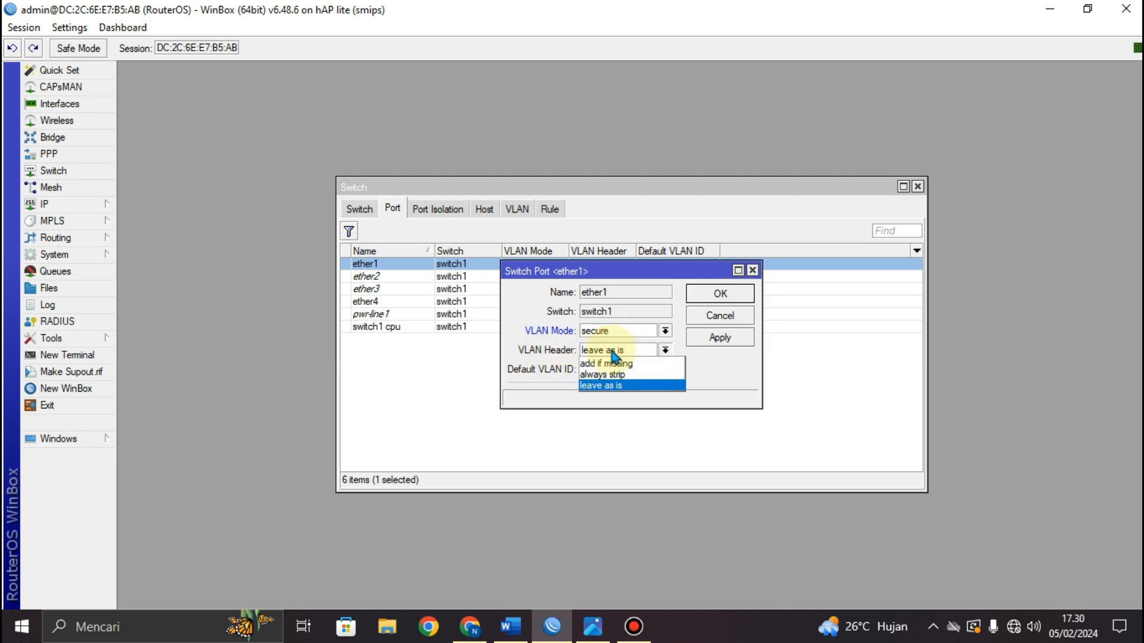
left_click(612, 364)
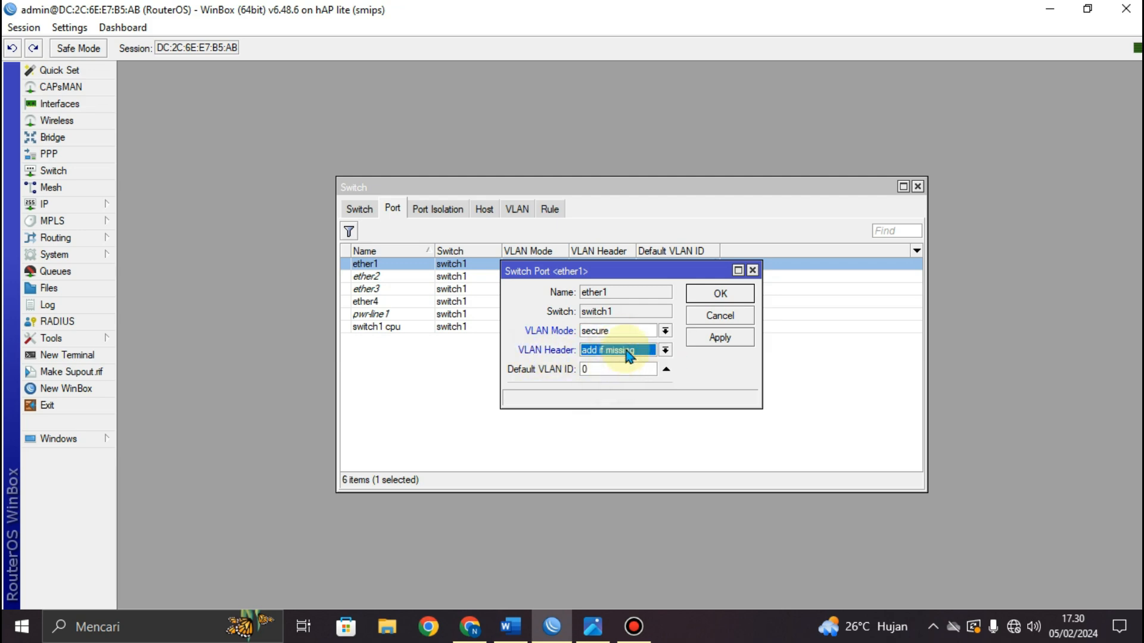
left_click(510, 627)
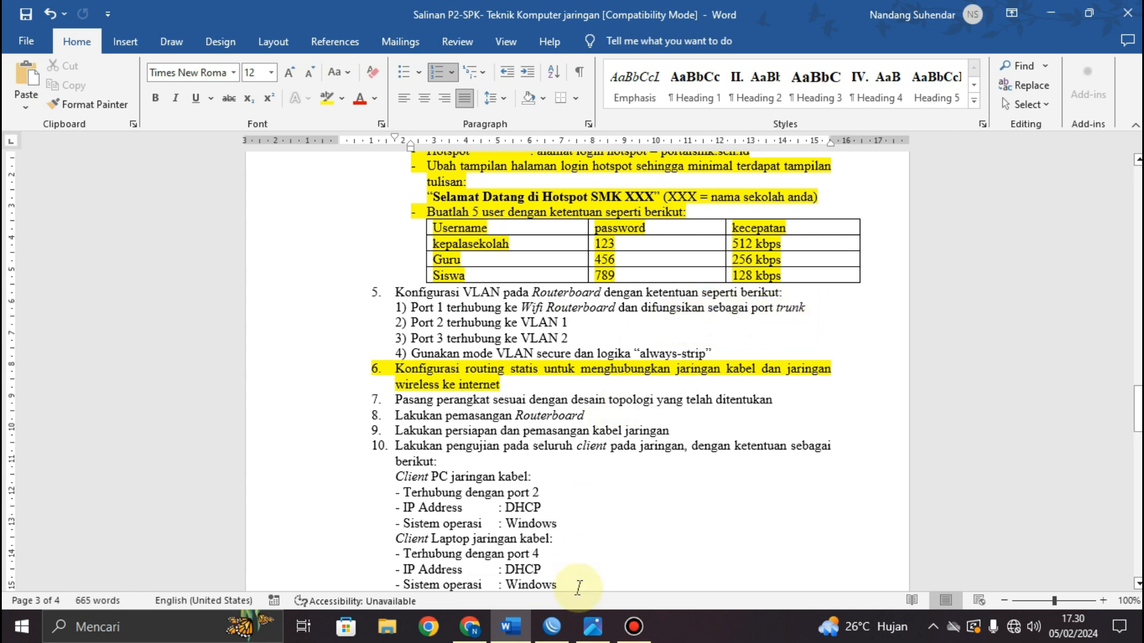
left_click(553, 627)
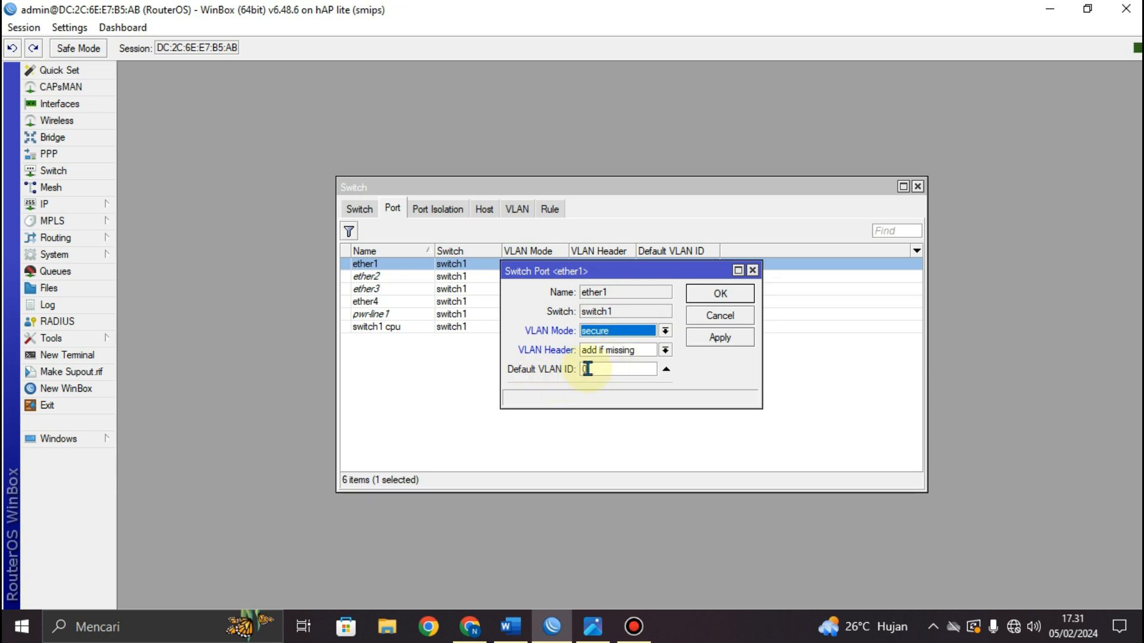
left_click(721, 338)
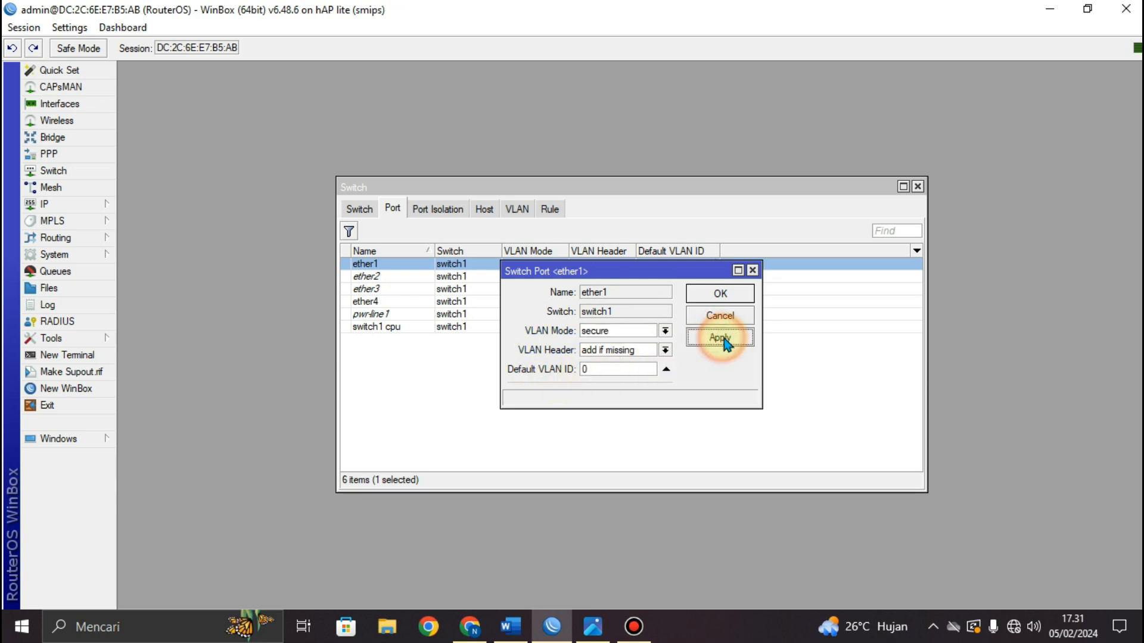
left_click(721, 295)
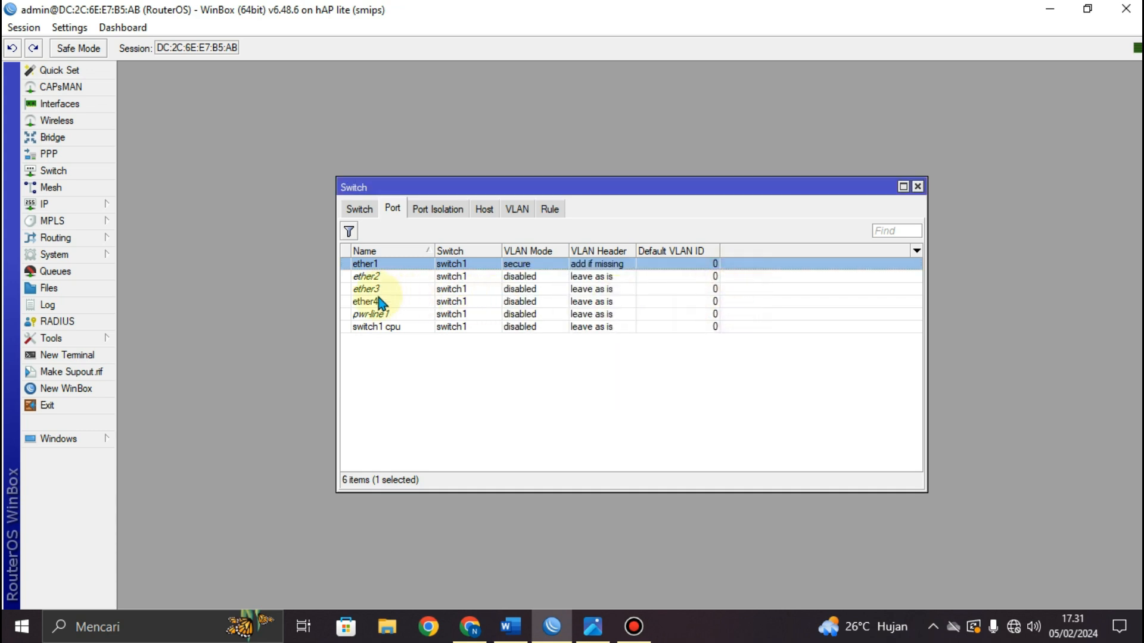
Step: Set switch port ether2 to VLAN mode secure, VLAN header always strip and default VLAN ID 10, checking the Word requirements before applying
double_click(372, 277)
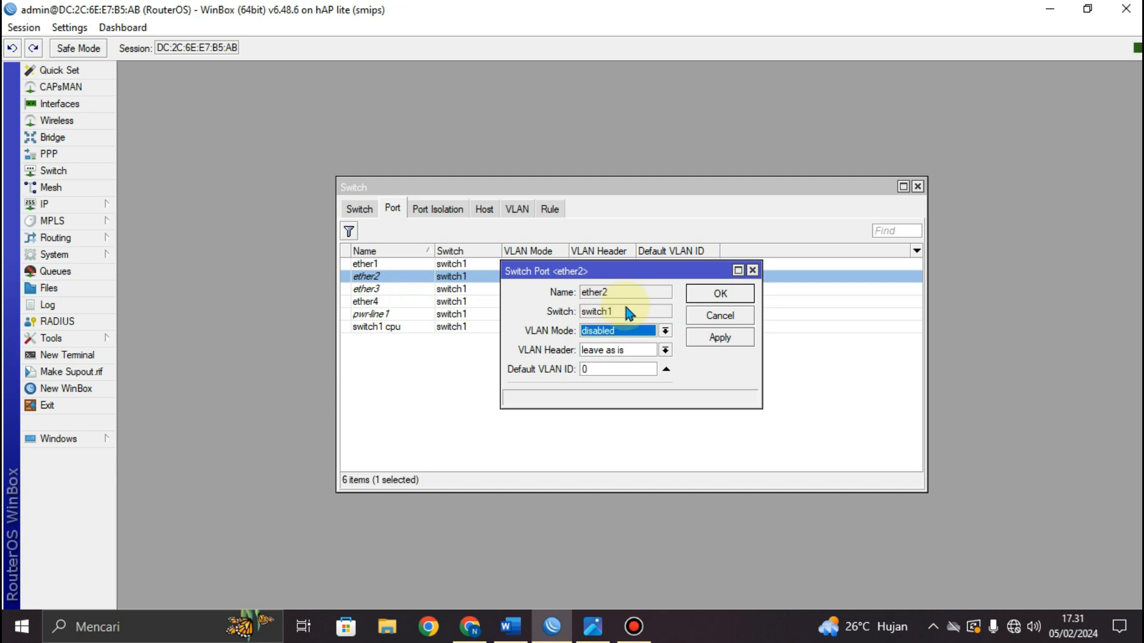
left_click(620, 331)
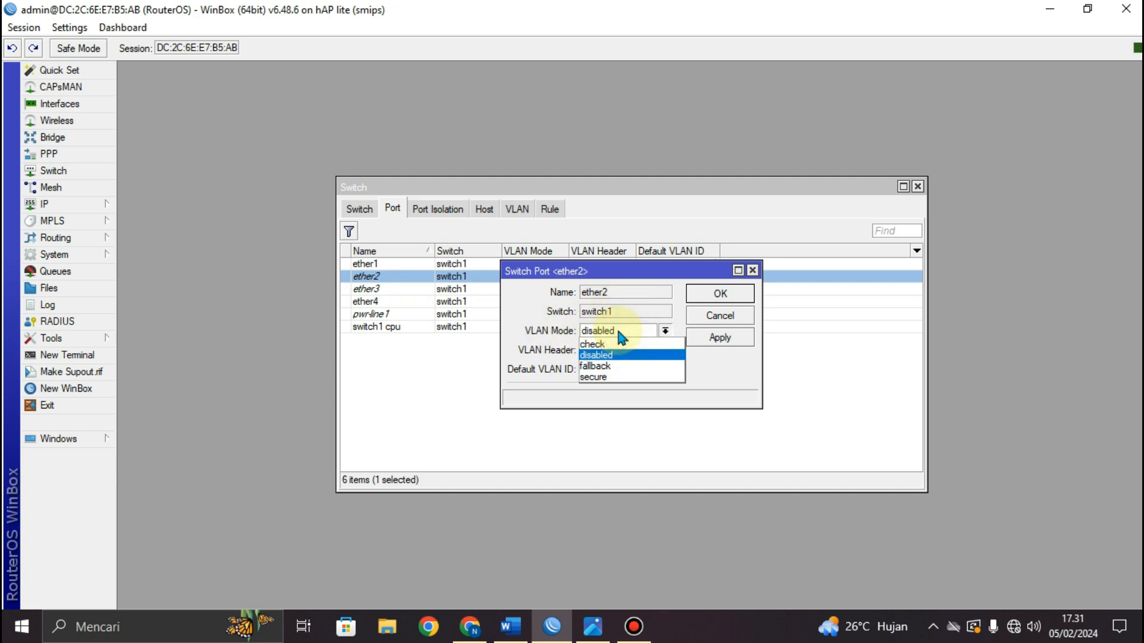
left_click(612, 379)
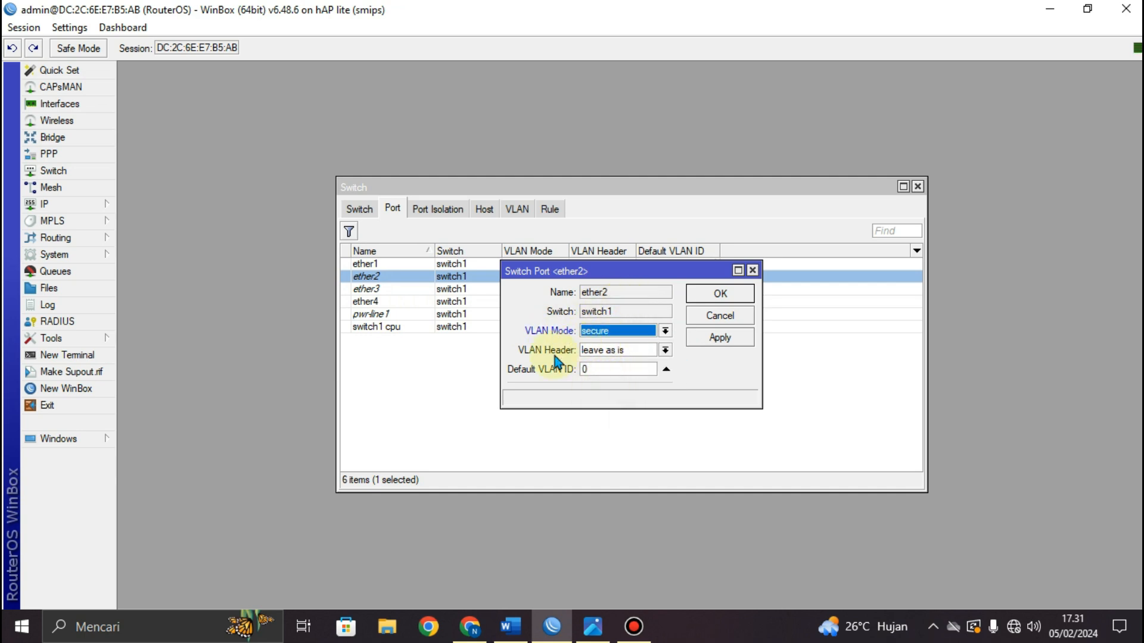
left_click(613, 352)
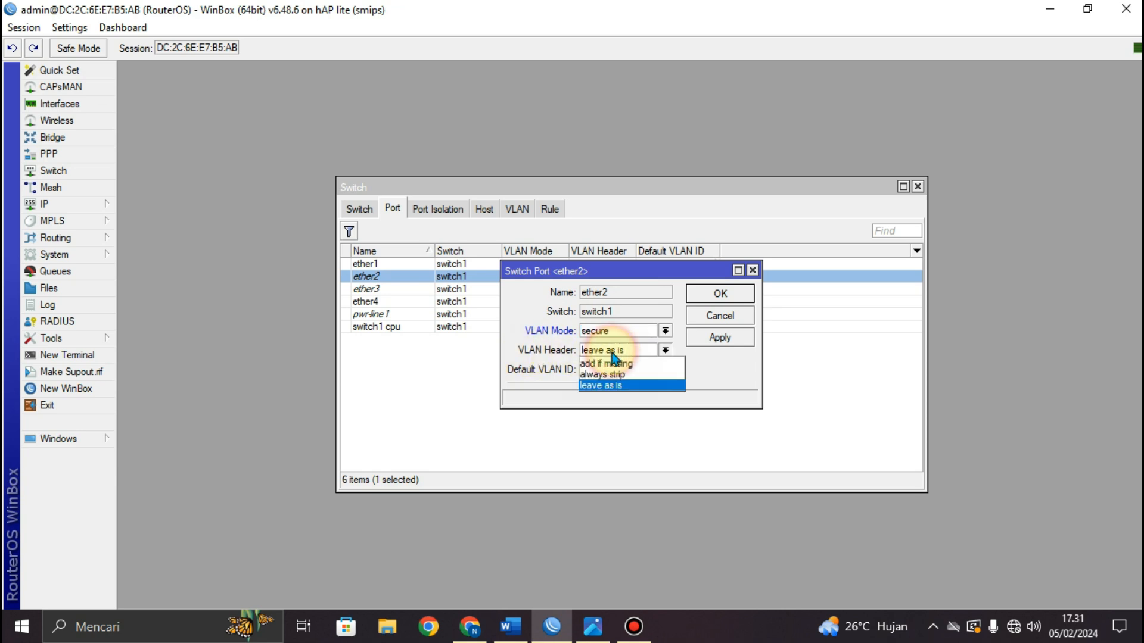
left_click(622, 374)
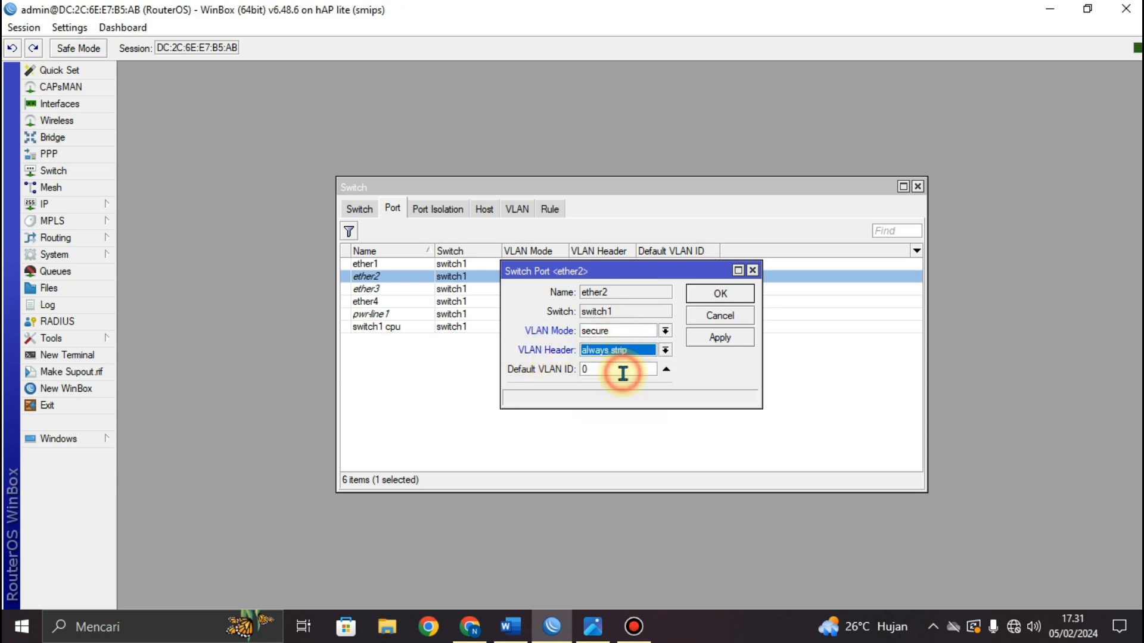
left_click(511, 626)
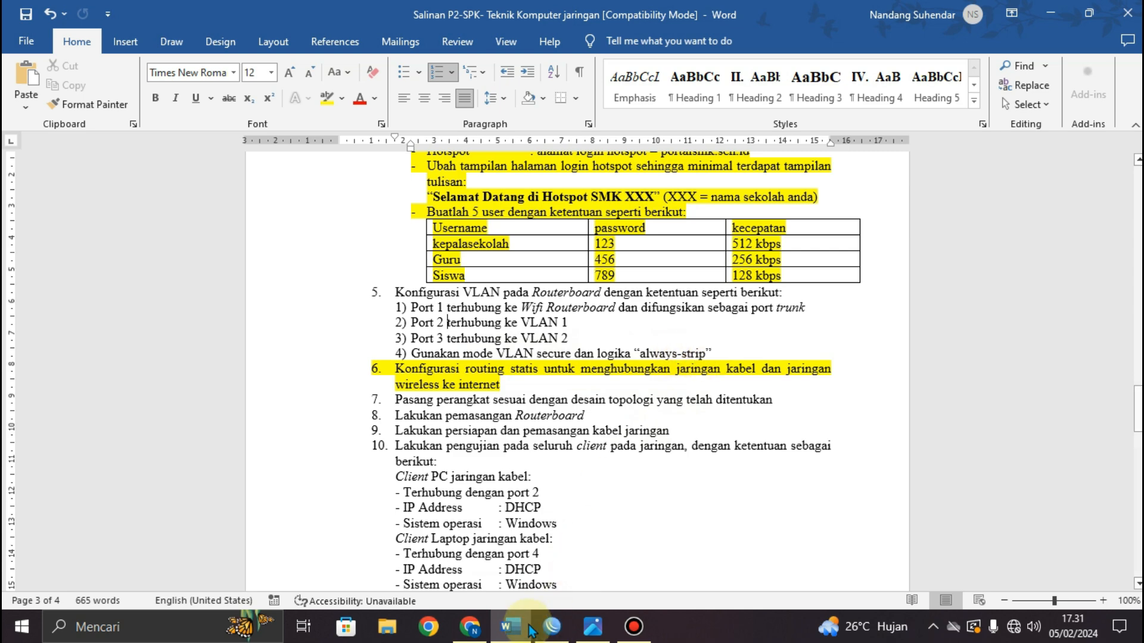
left_click(563, 627)
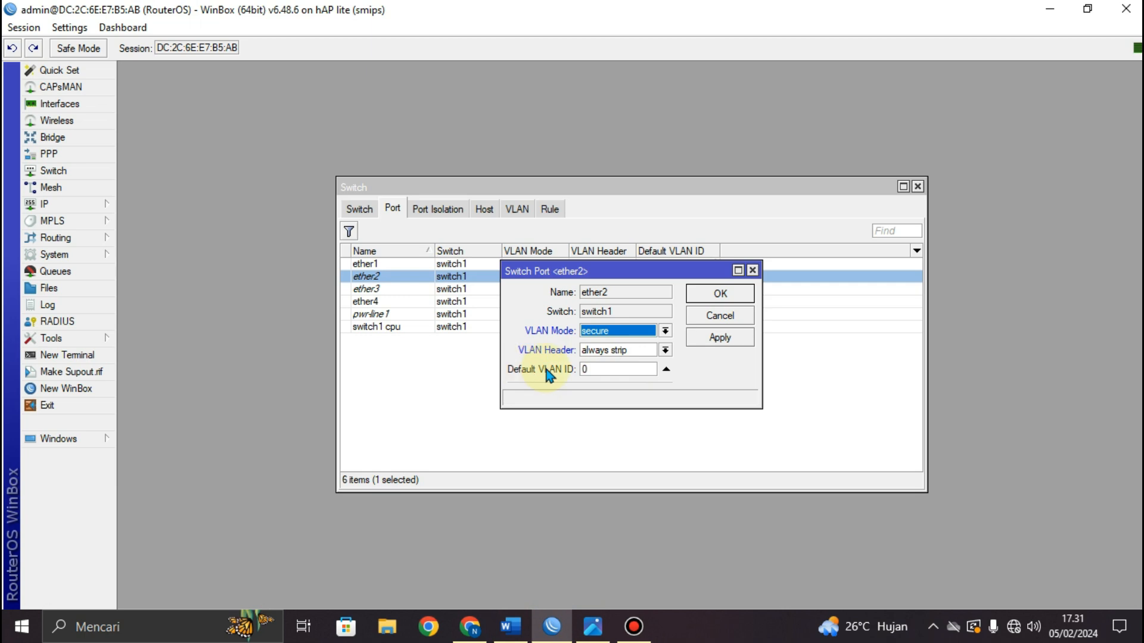
left_click(584, 373)
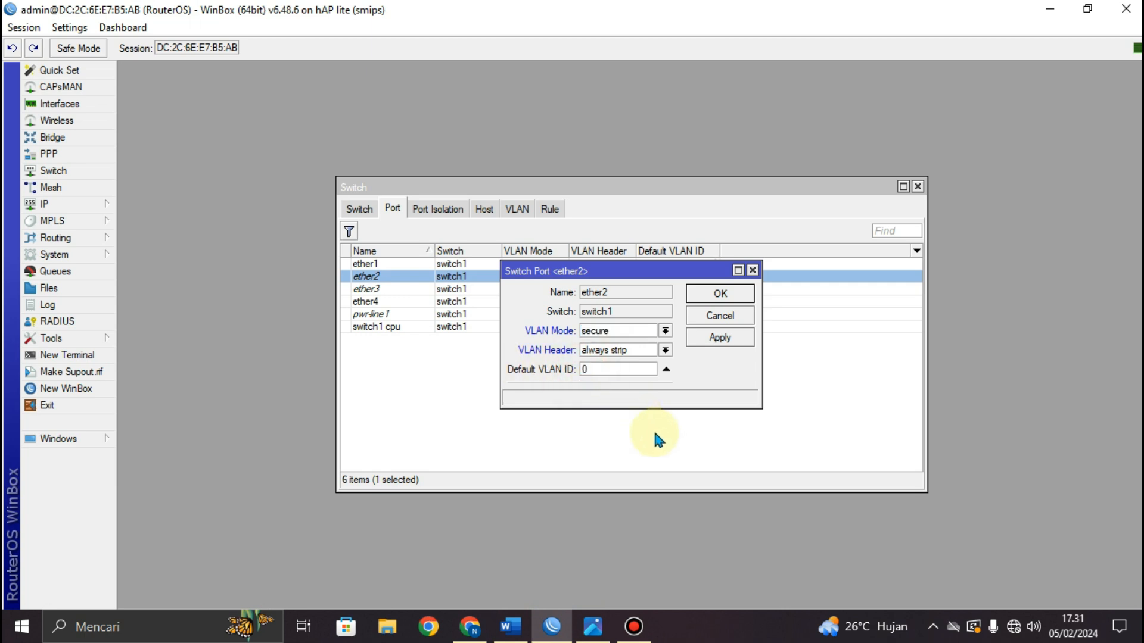
key("Delete")
type("10")
left_click(726, 340)
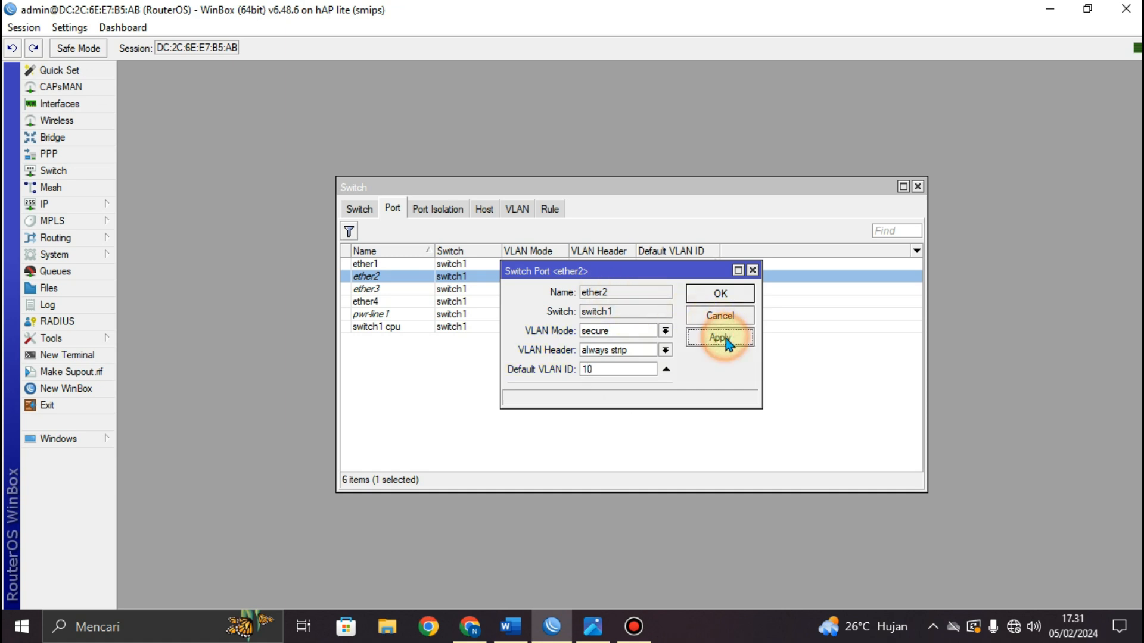
left_click(722, 295)
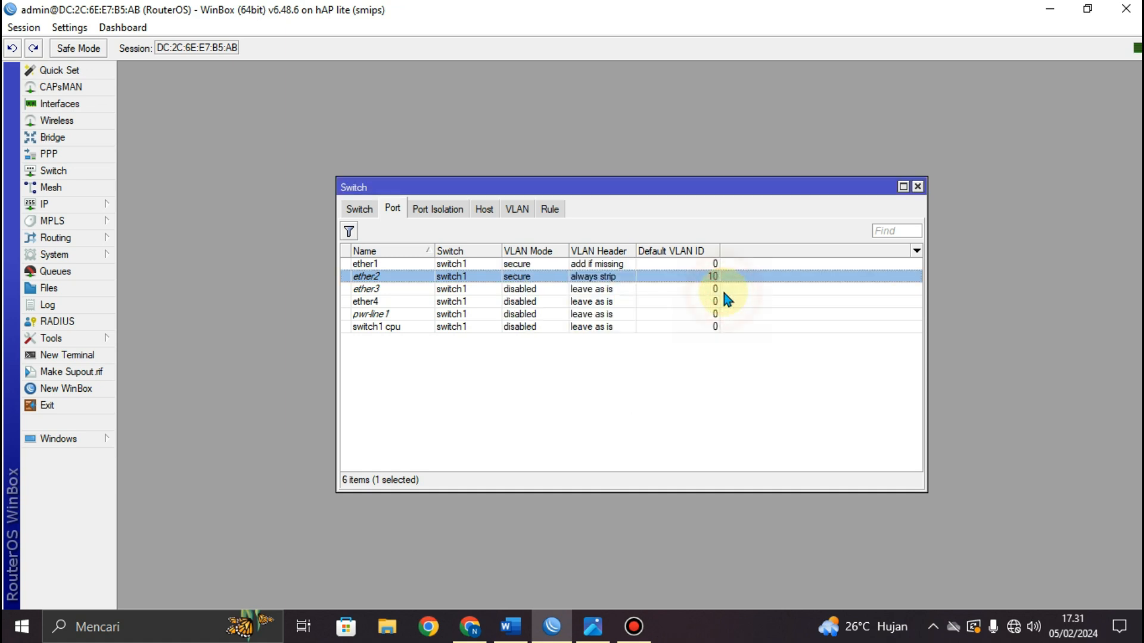
Step: Set switch port ether3 to VLAN mode secure, VLAN header always strip and default VLAN ID 20
double_click(376, 291)
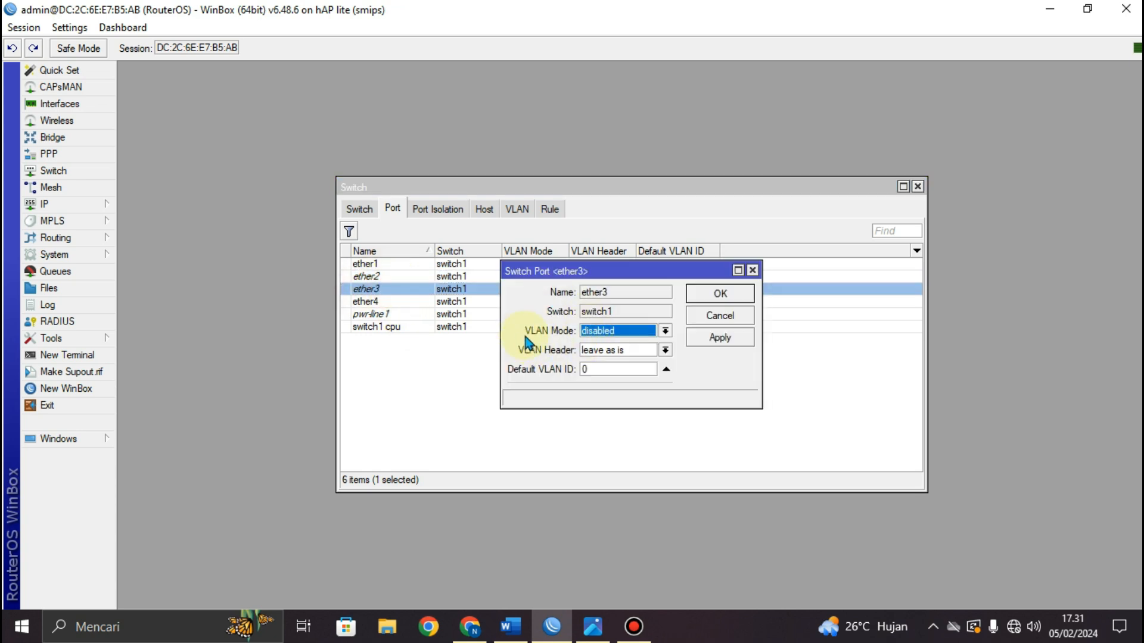
left_click(612, 340)
left_click(609, 377)
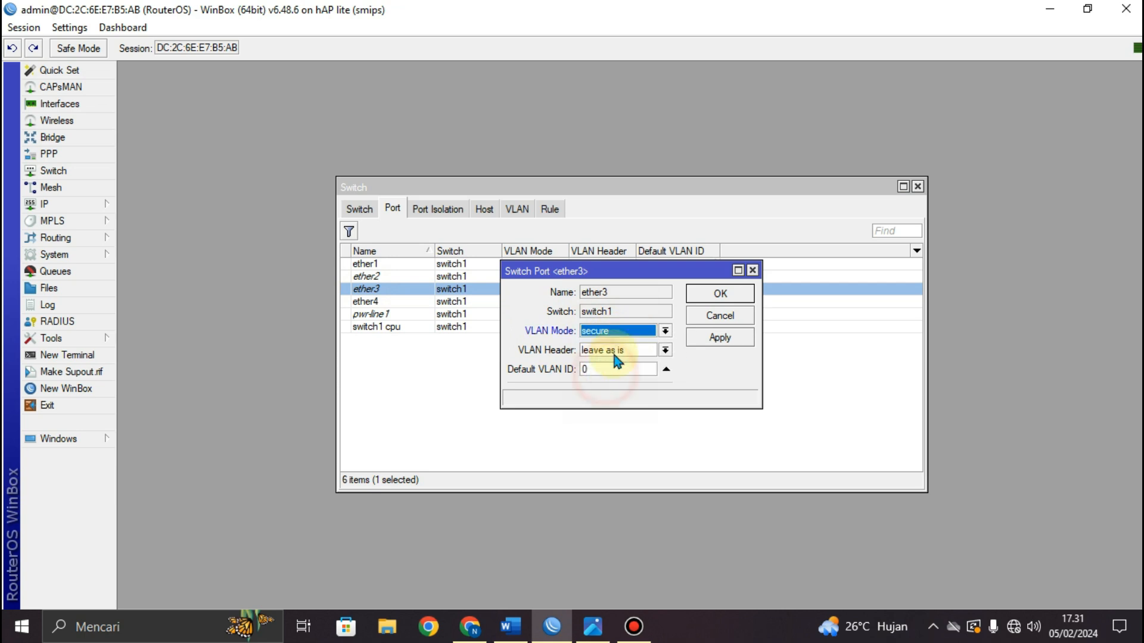
left_click(623, 351)
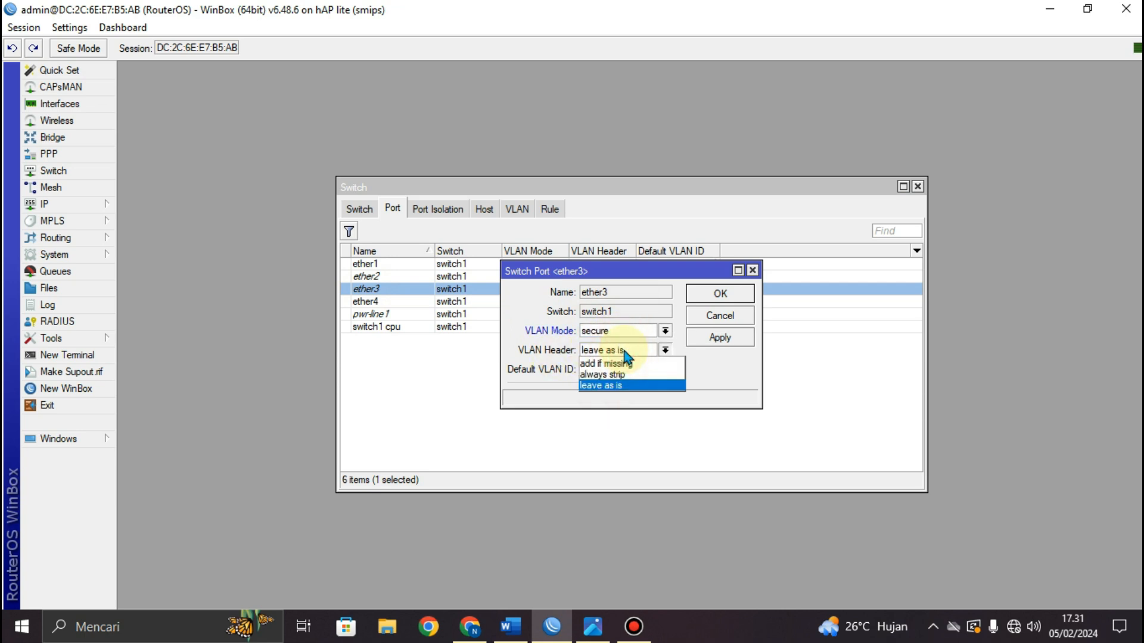
left_click(621, 375)
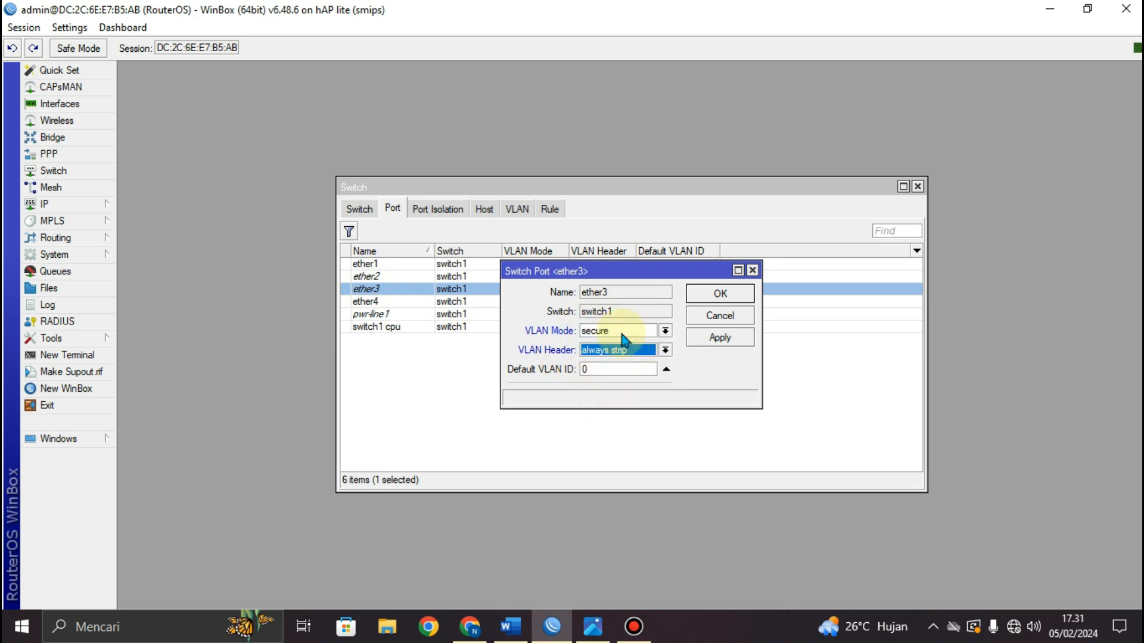
left_click(583, 369)
type("2")
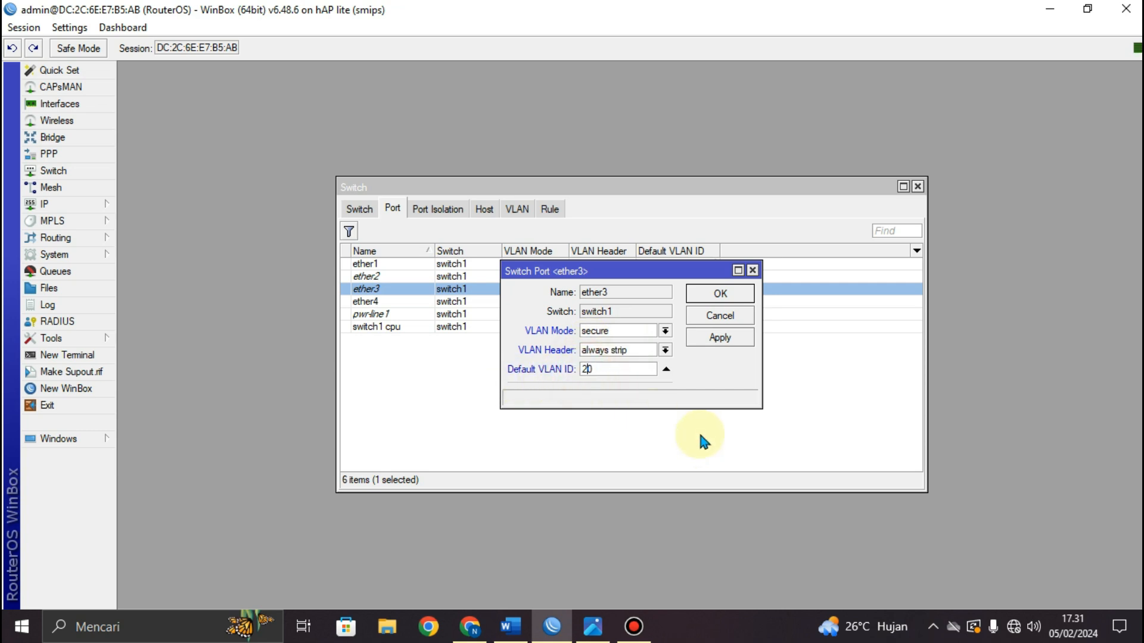
left_click(715, 339)
left_click(718, 297)
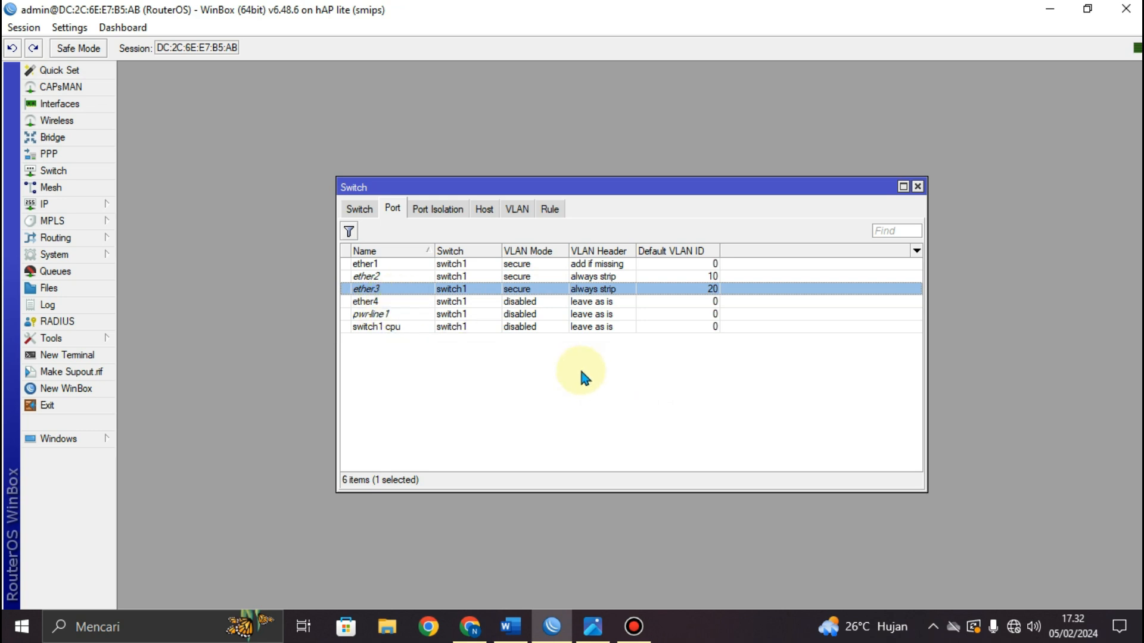
Step: Close the switch settings and highlight item 5 with its four sub-items in yellow in the Word document
left_click(917, 187)
left_click(510, 627)
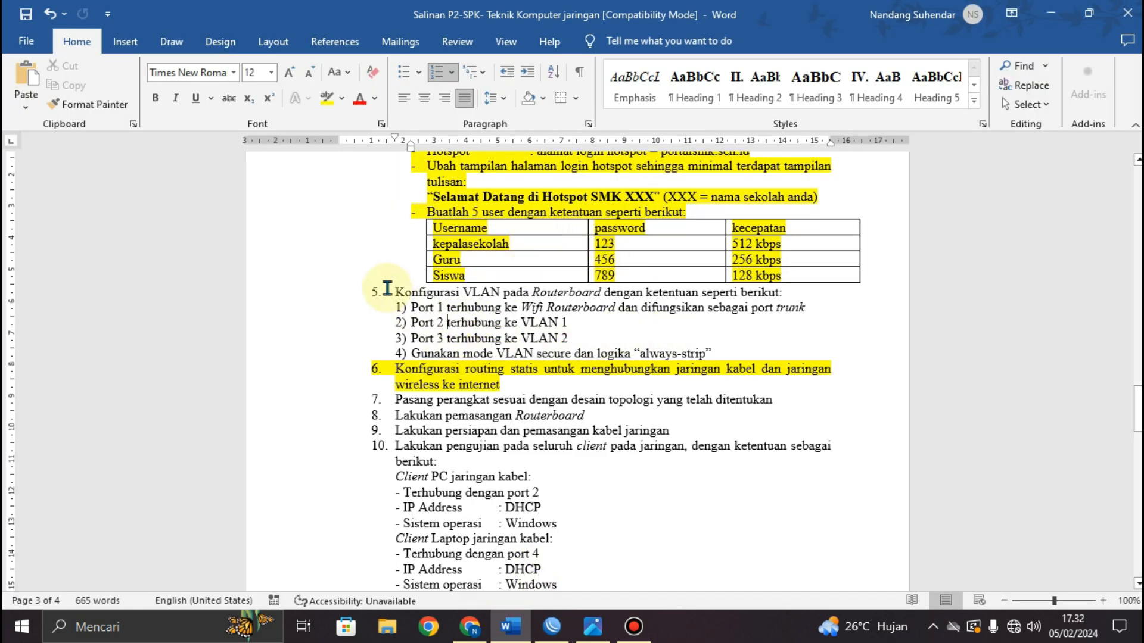
left_click_drag(383, 291, 709, 356)
left_click(326, 99)
left_click(662, 345)
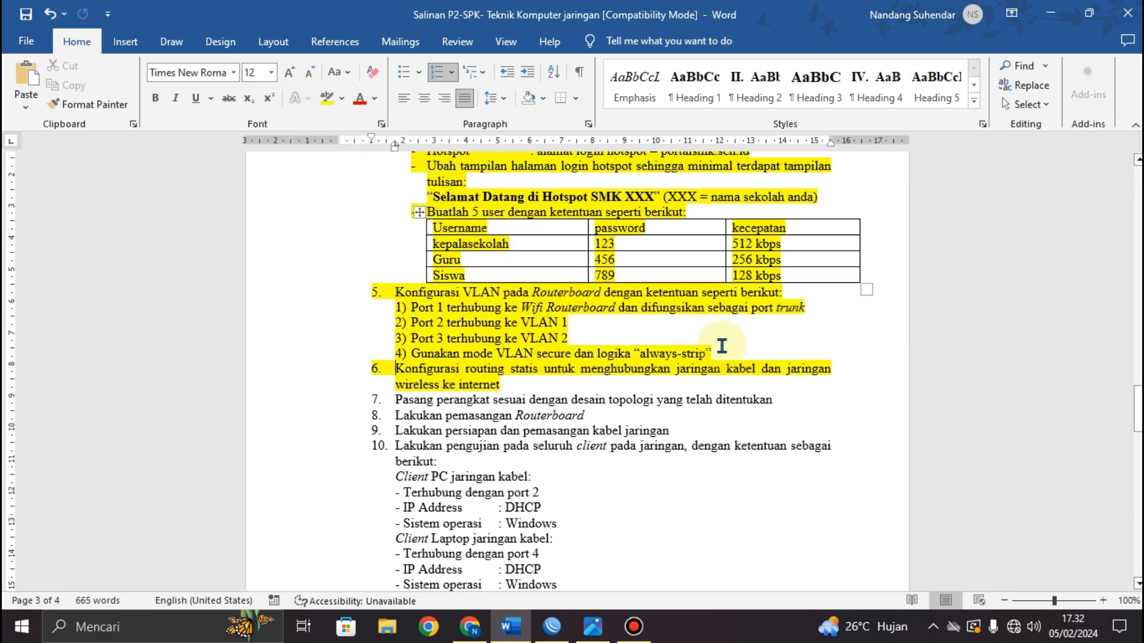
Step: Review items 7 to 10 on installation and client testing in the Word document, and view the network topology picture
scroll(678, 258, "down", 2)
scroll(678, 257, "down", 3)
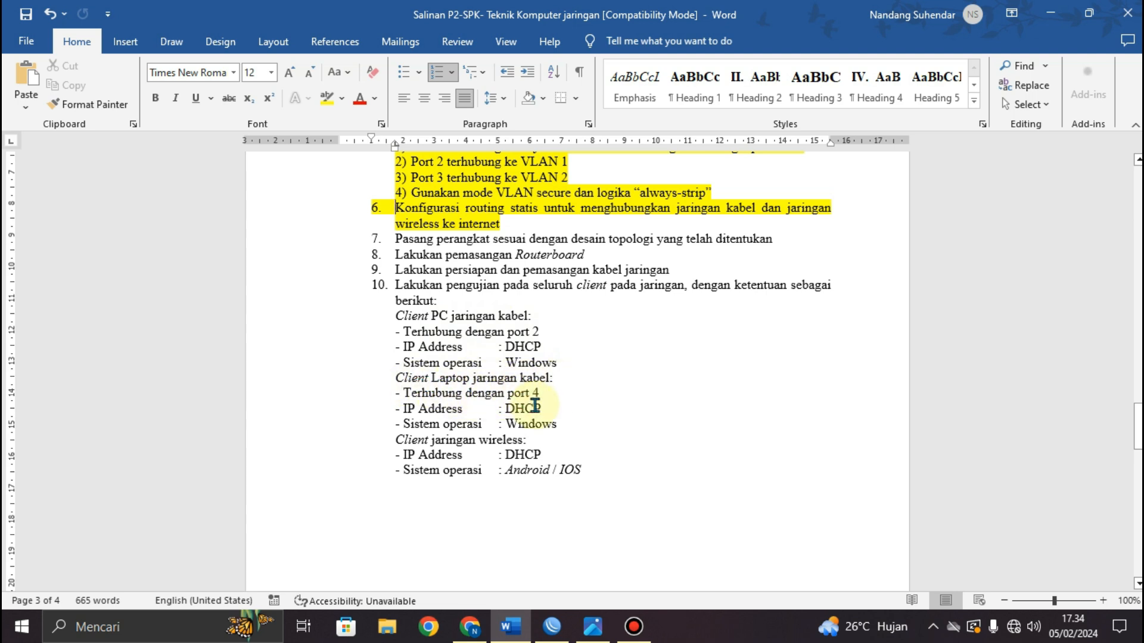
scroll(513, 405, "down", 2)
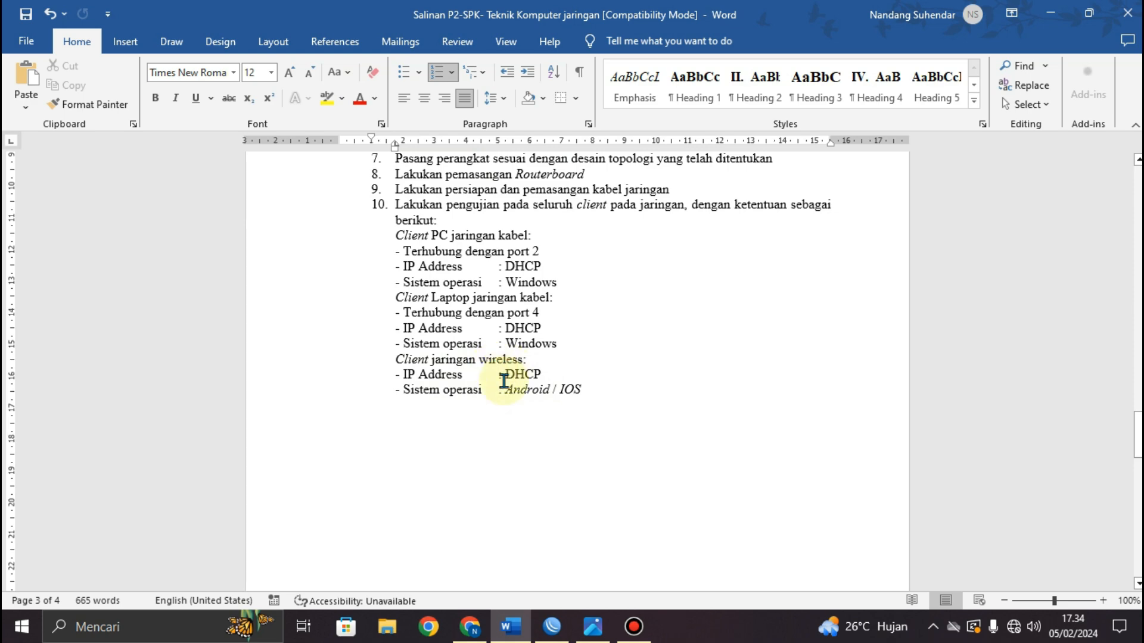
scroll(668, 308, "up", 1)
scroll(668, 308, "up", 1)
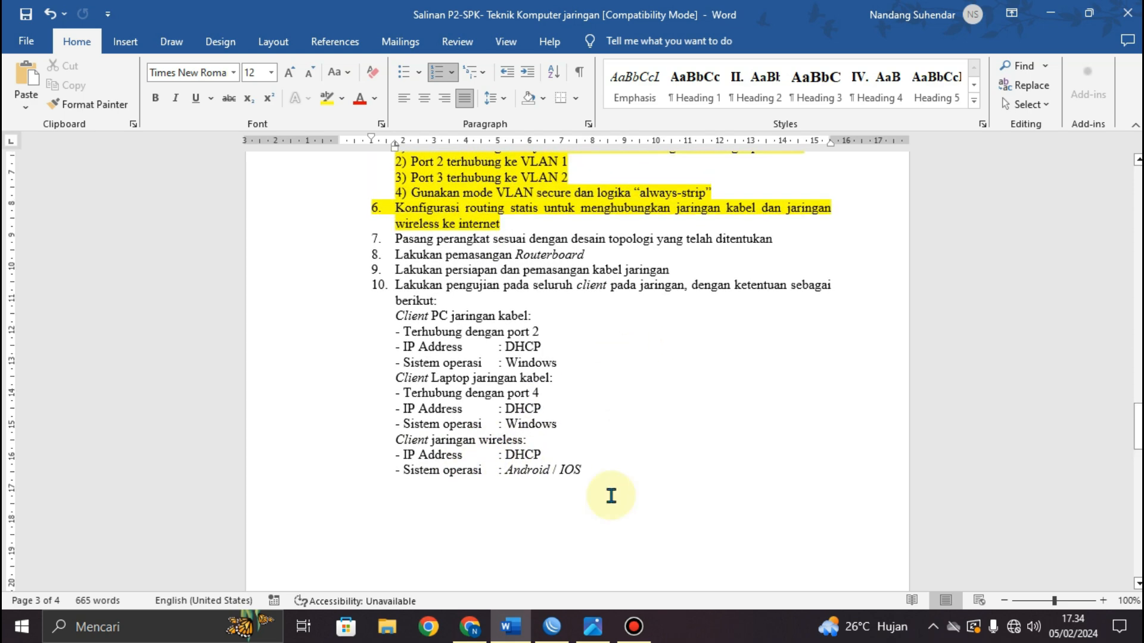
left_click(593, 626)
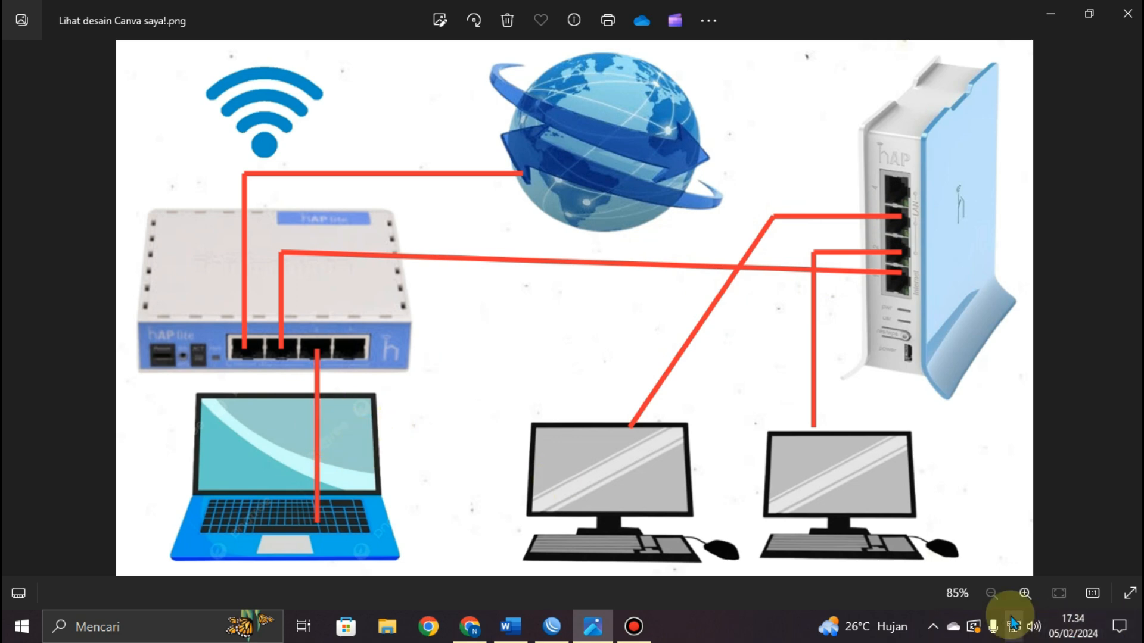
Step: Open the Windows network and internet settings and display the list of network adapters
mouse_move(1017, 628)
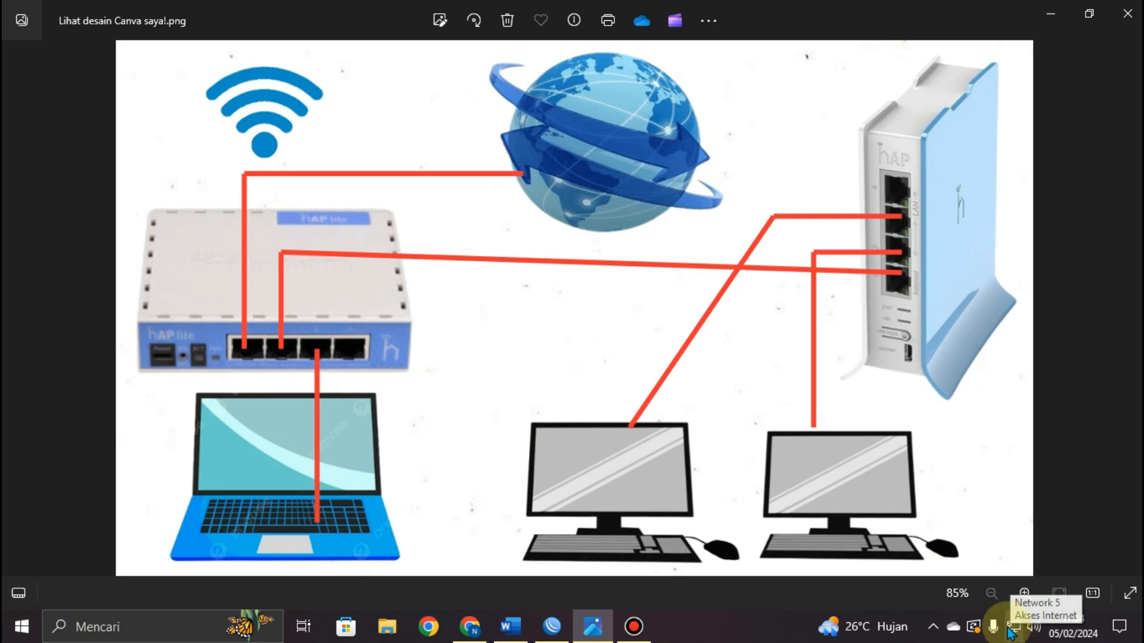
right_click(1016, 628)
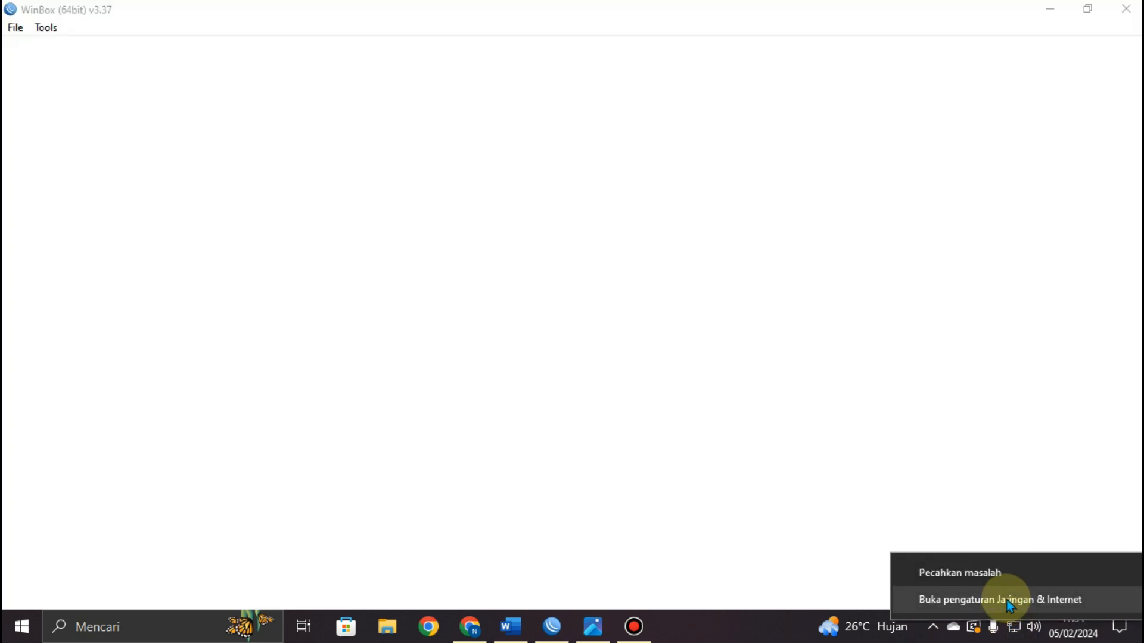
left_click(1006, 600)
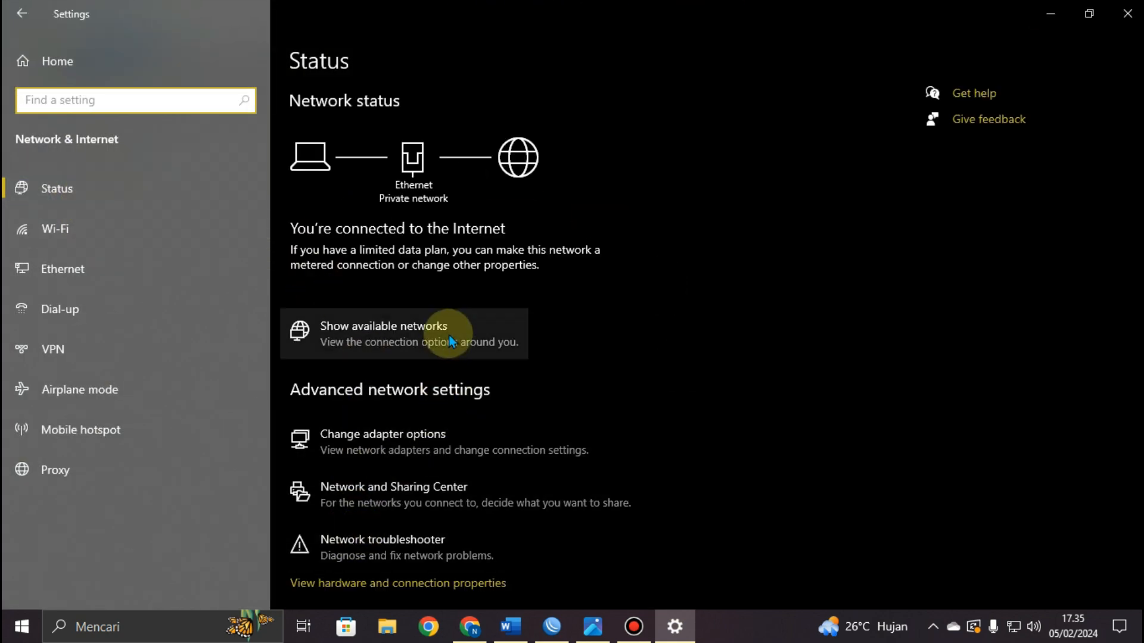
left_click(397, 438)
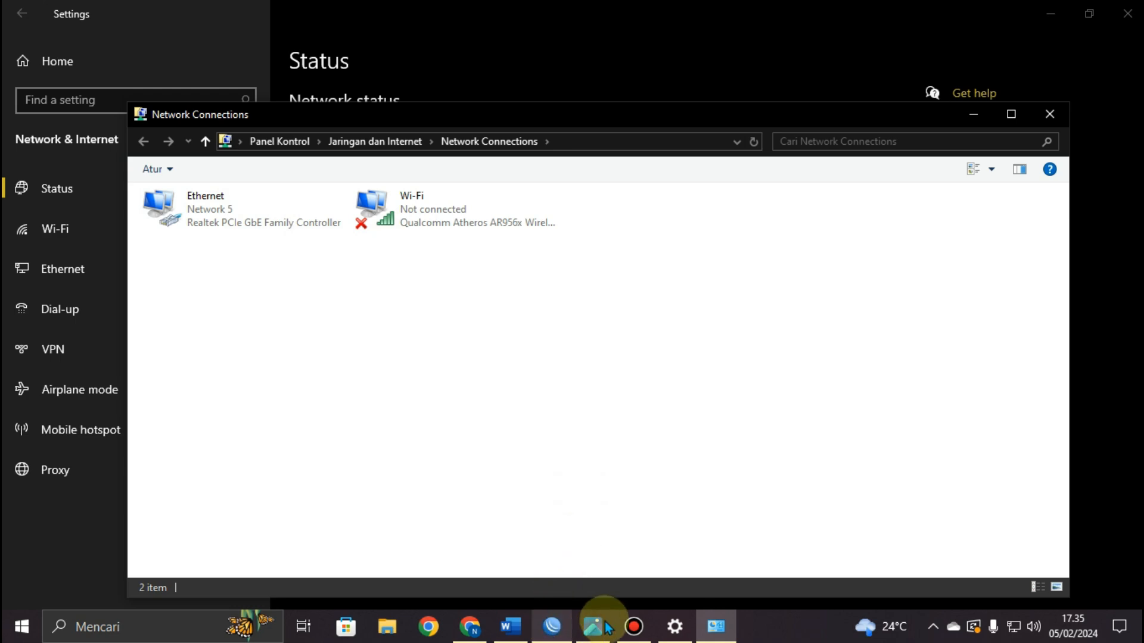
Step: Review the required IP addresses and DHCP pools of VLAN 1 and VLAN 2 in the Word document
left_click(511, 627)
scroll(611, 345, "up", 15)
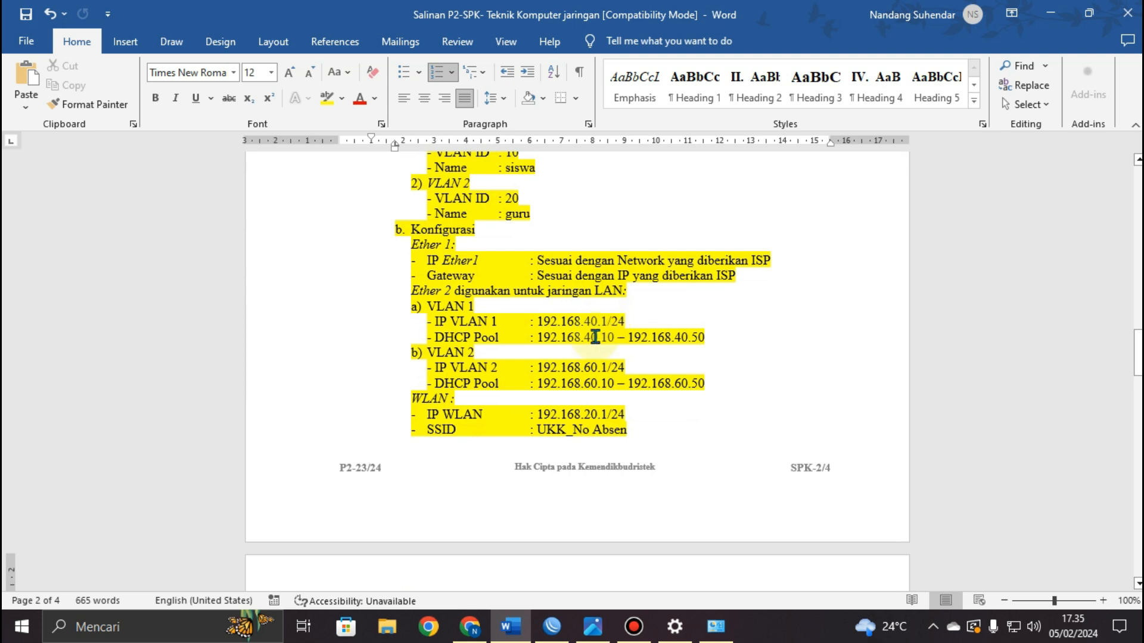
scroll(480, 329, "up", 1)
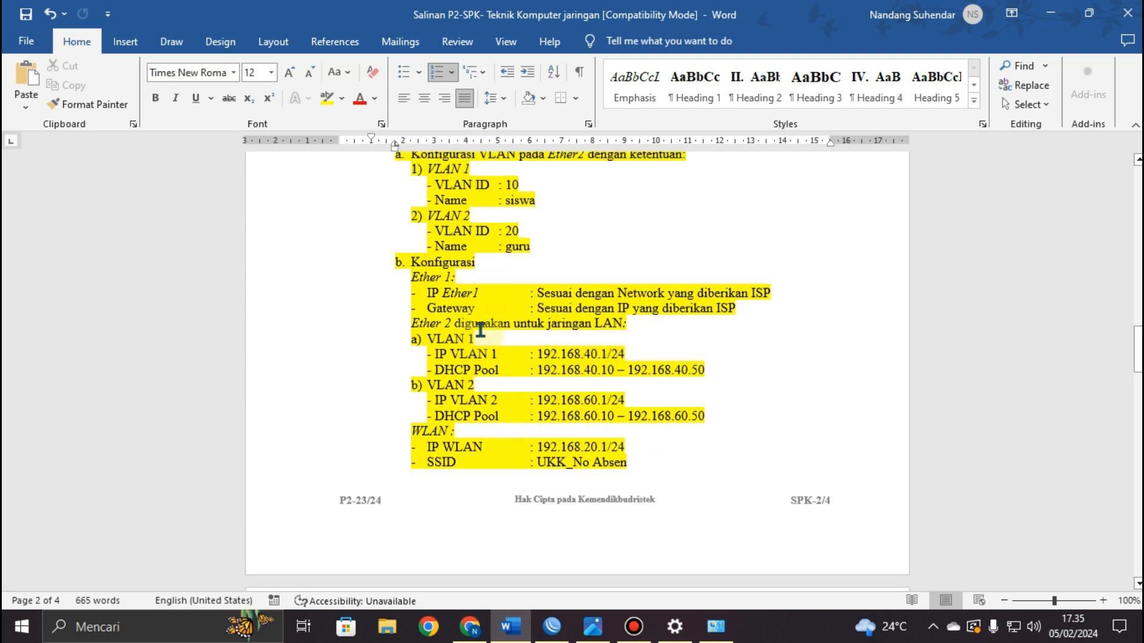
scroll(481, 331, "up", 1)
scroll(481, 331, "down", 2)
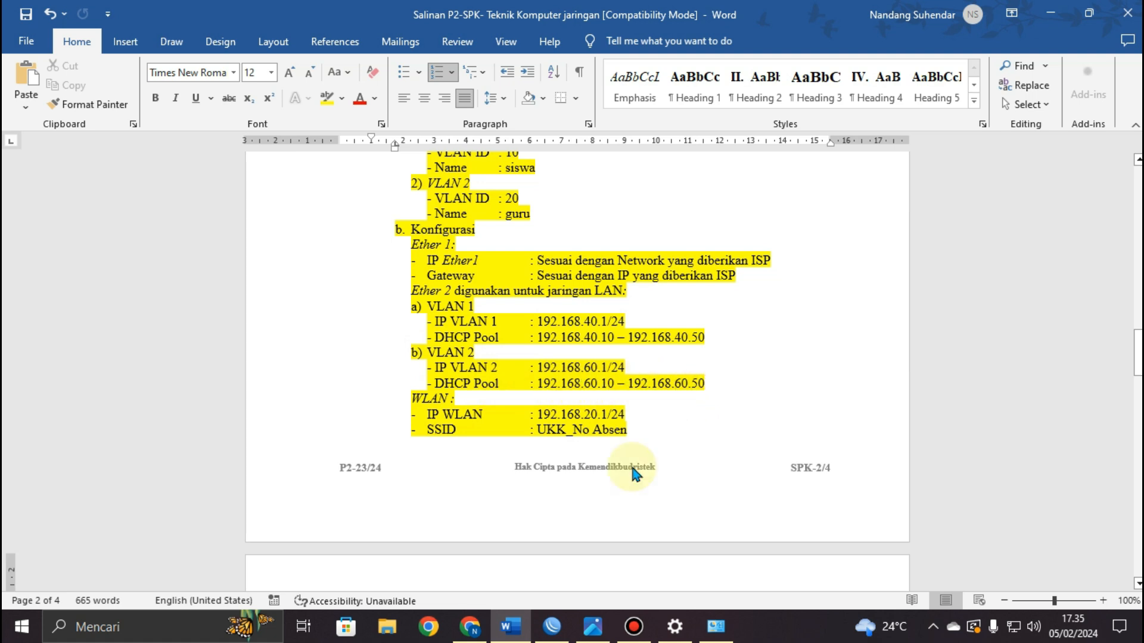
Step: Inspect the Ethernet adapter's connection details in Network Connections, and return to the VLAN DHCP pool requirements in Word for comparison
left_click(714, 635)
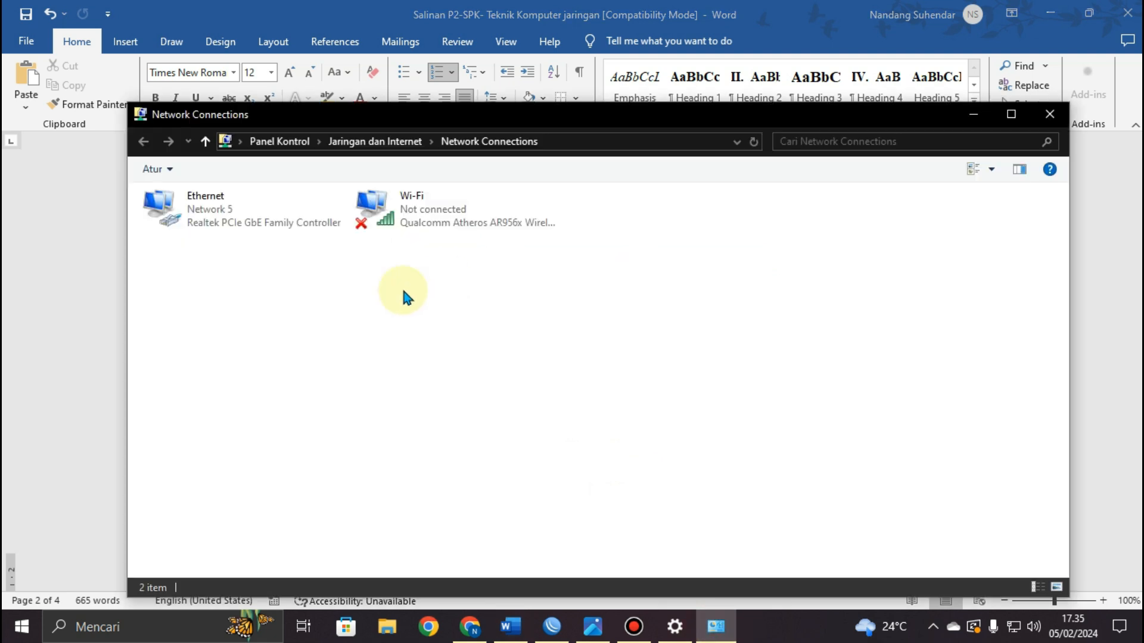
left_click(209, 212)
right_click(209, 214)
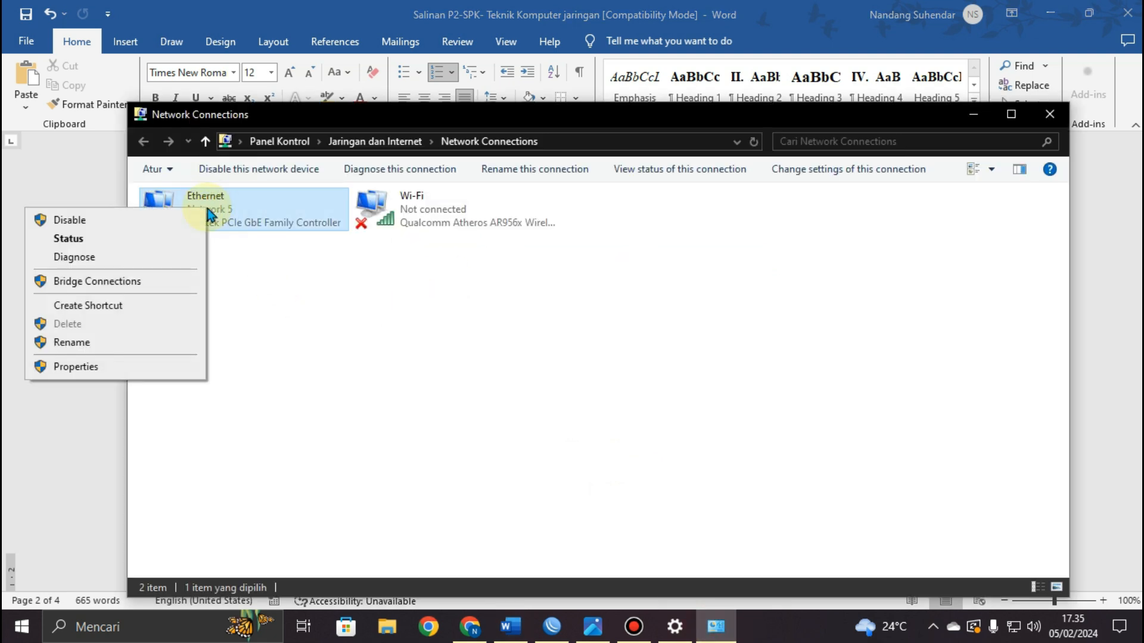
left_click(133, 239)
left_click(482, 303)
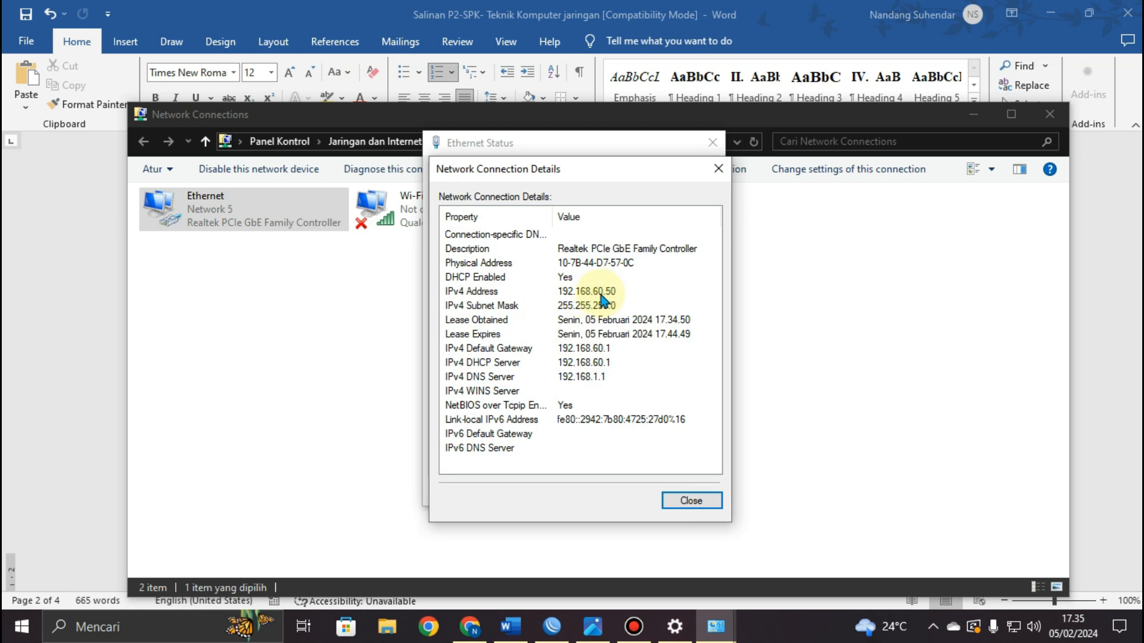
left_click(692, 500)
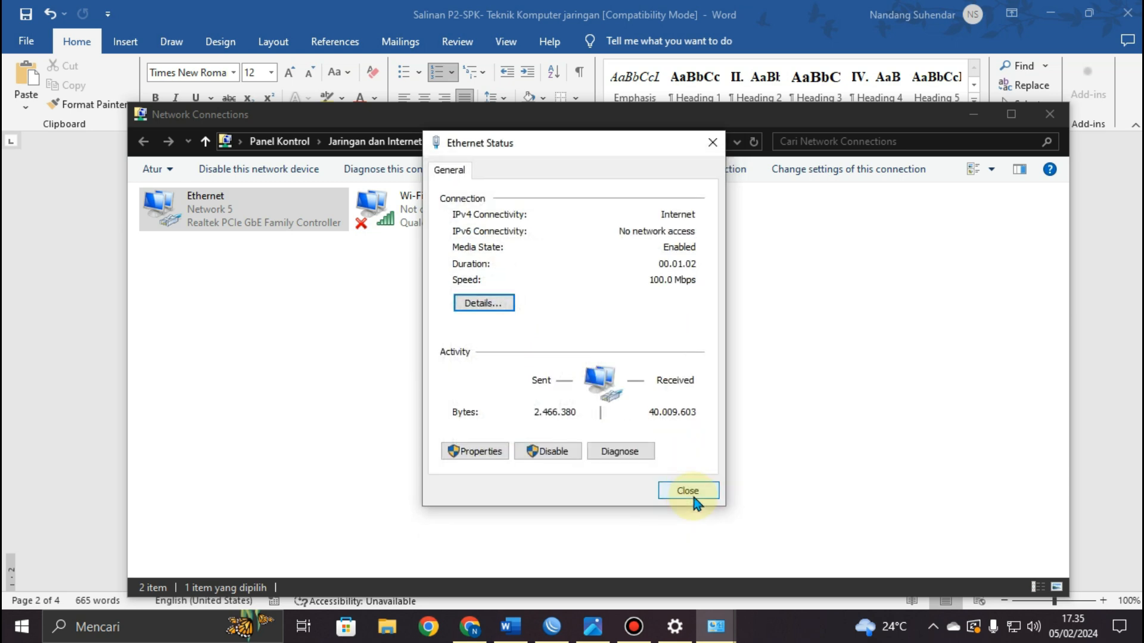
left_click(491, 303)
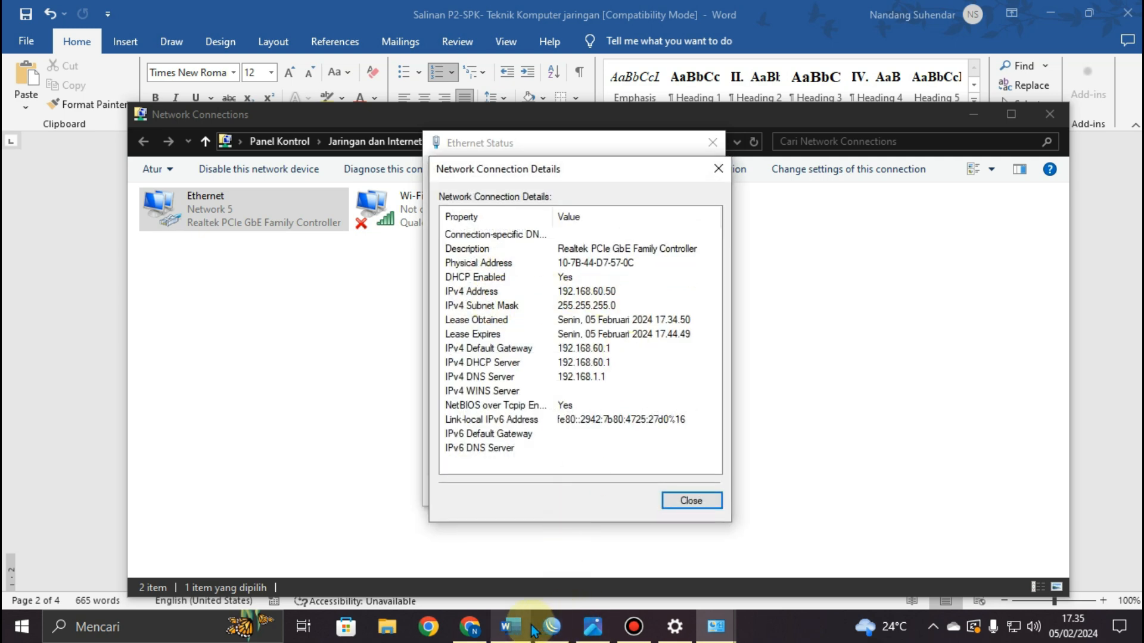
left_click(510, 627)
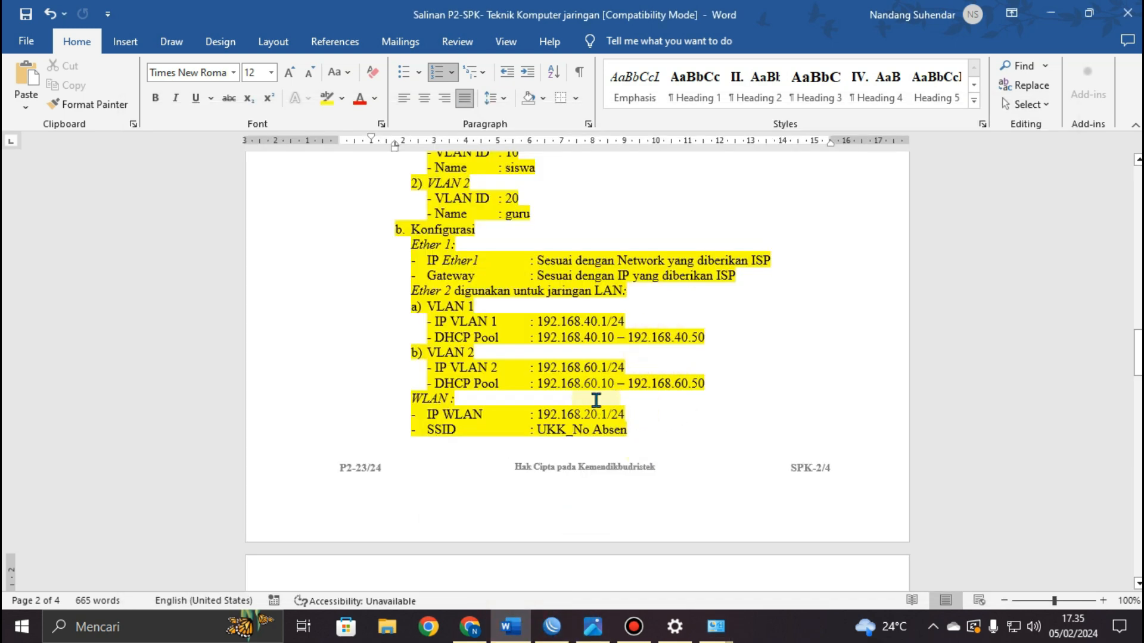
Step: Switch to Chrome, search for youtube, and open the YouTube home page to test the wired connection's internet access
left_click(688, 385)
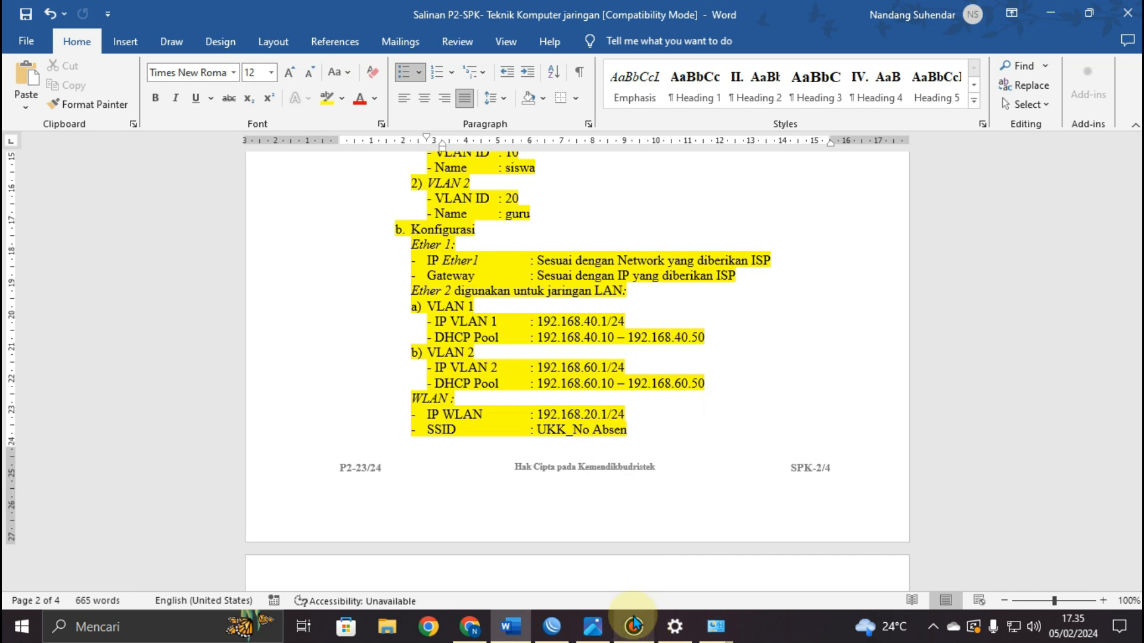
left_click(474, 626)
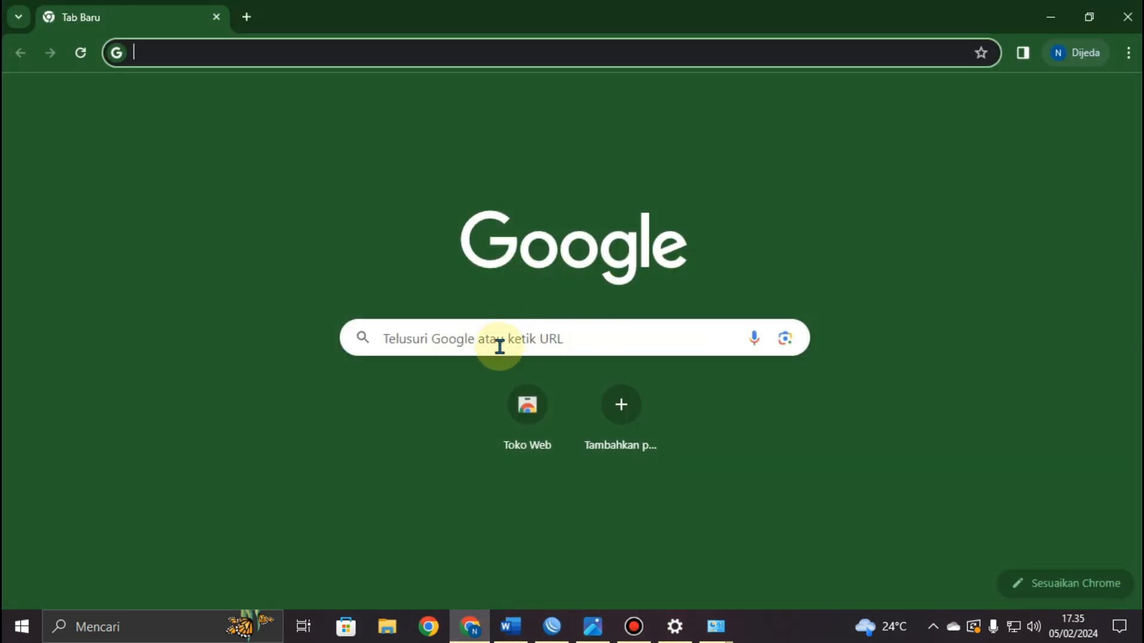
left_click(500, 346)
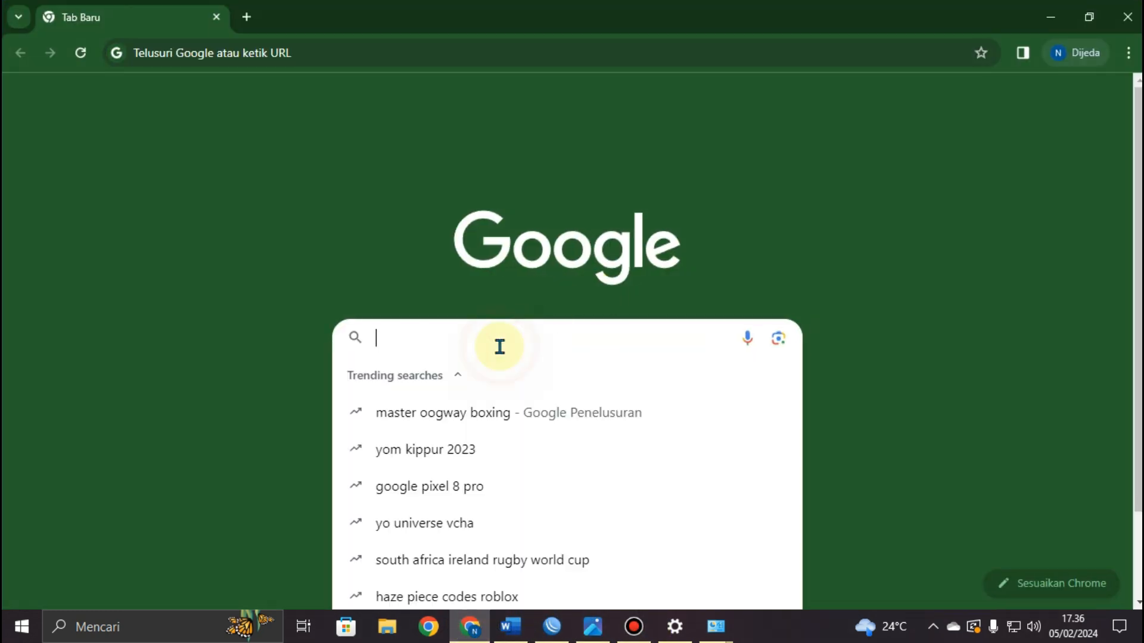
left_click(264, 52)
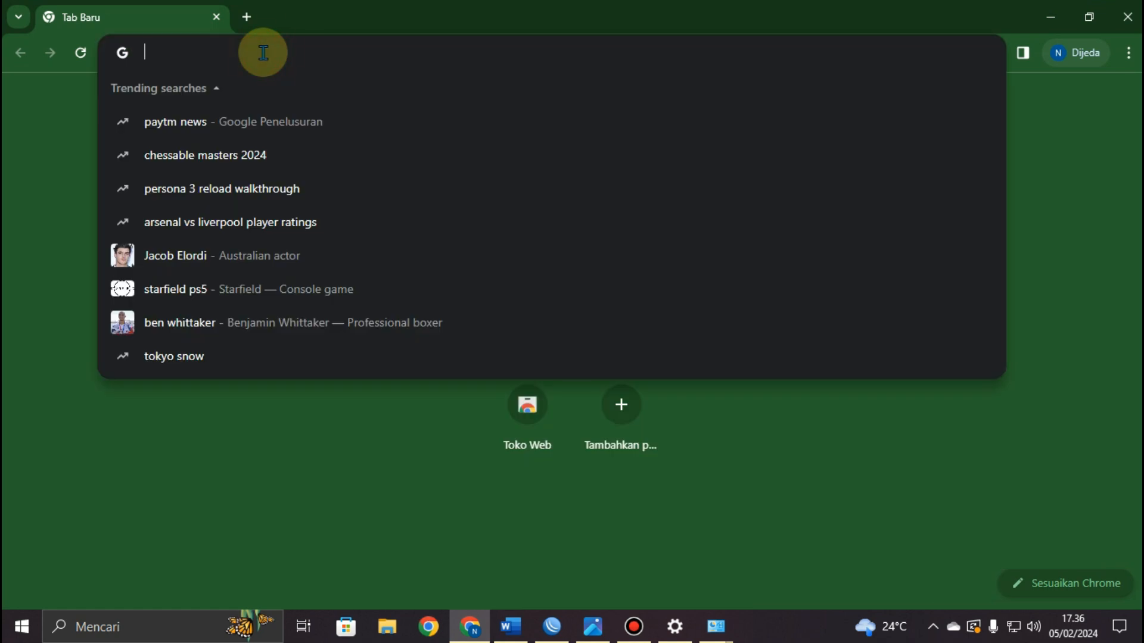
type("youtube")
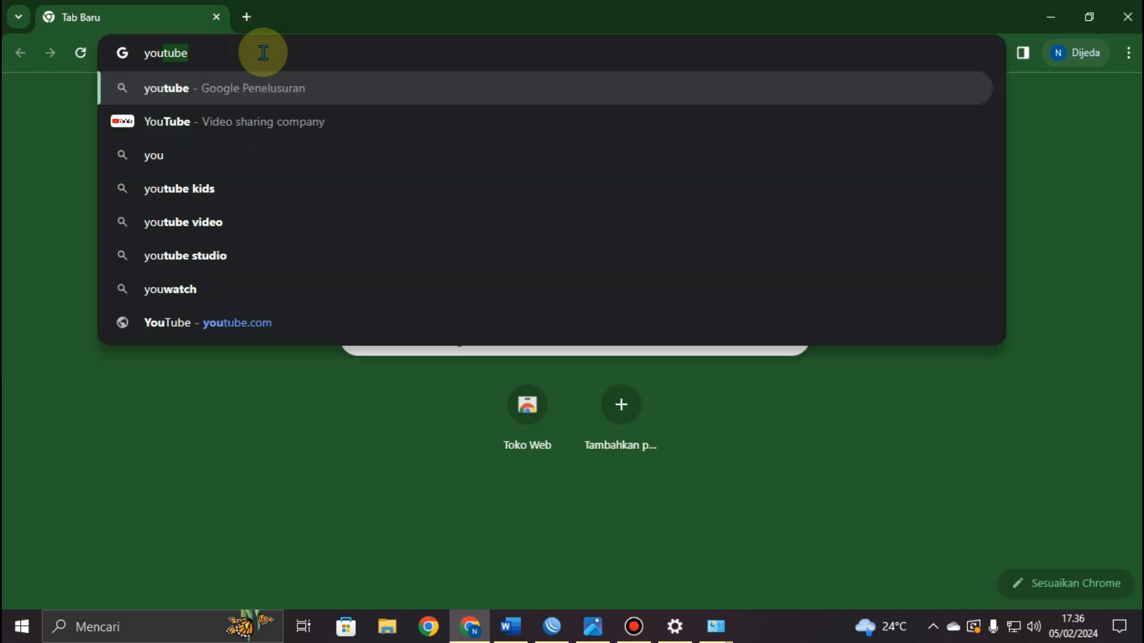
key("Return")
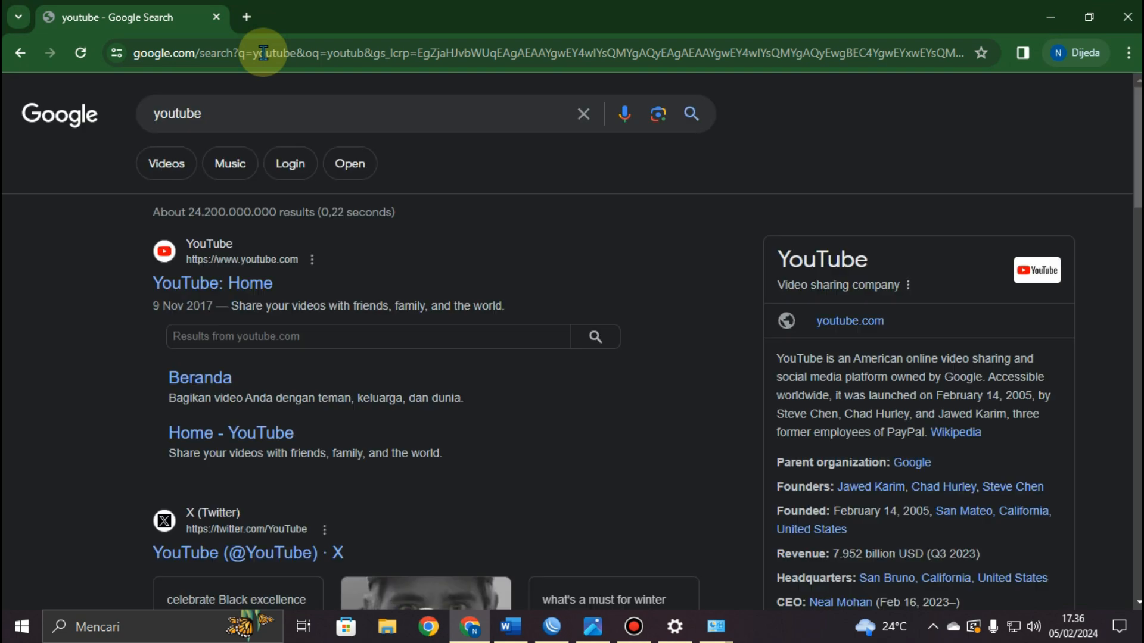
left_click(210, 291)
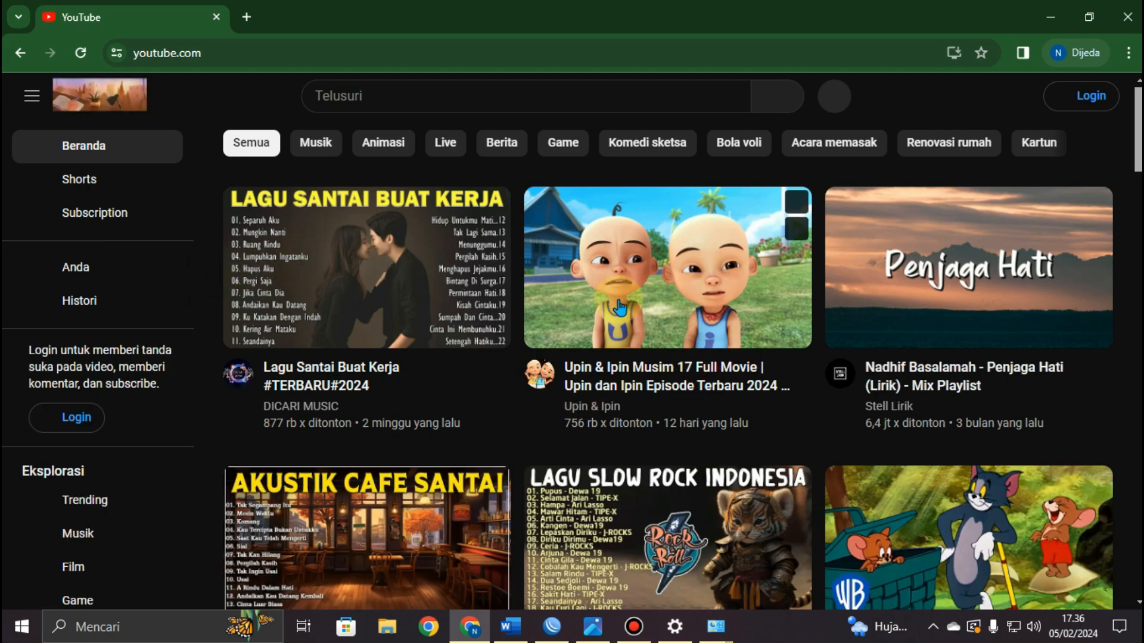
Step: Browse the YouTube home page, play the Upin & Ipin Musim 17 video, and return to the home page
scroll(735, 321, "down", 4)
scroll(801, 283, "up", 4)
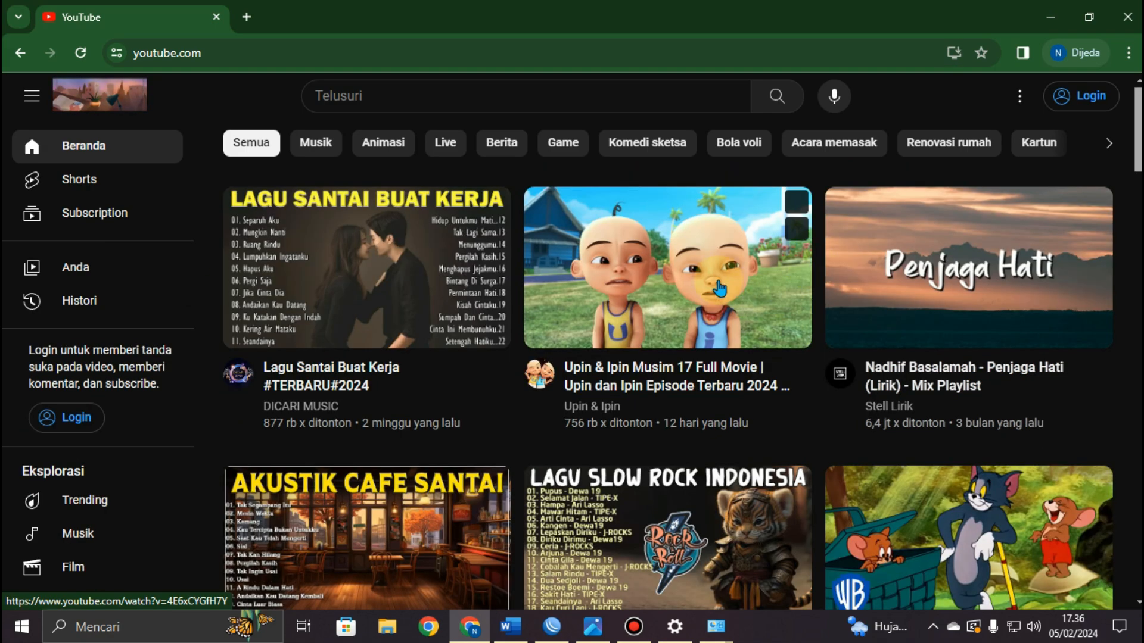
left_click(664, 274)
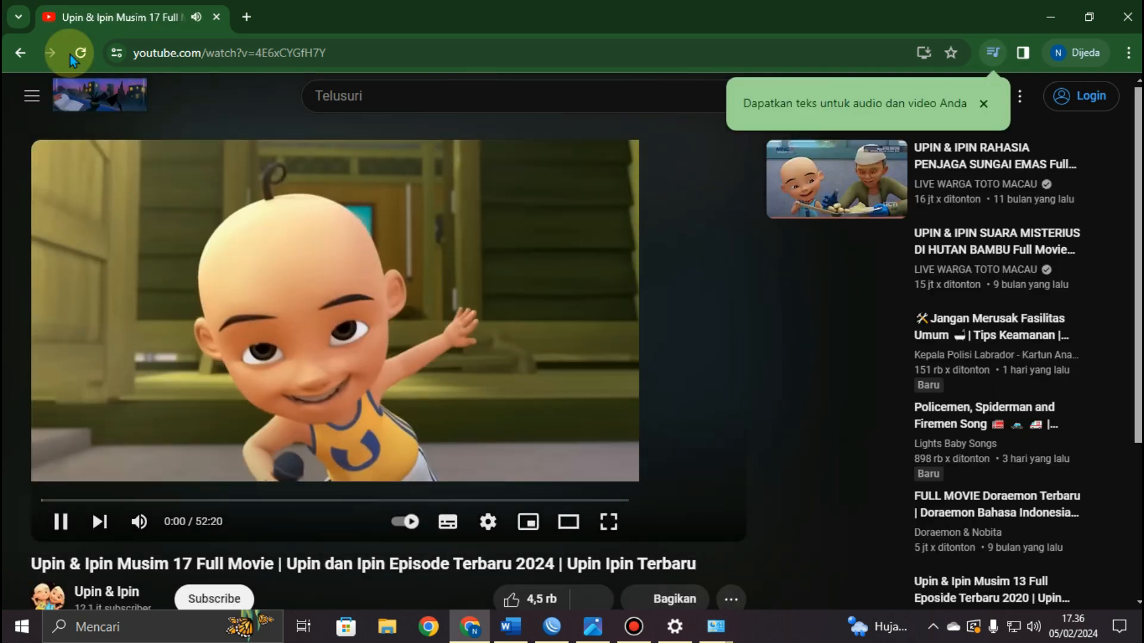
left_click(21, 53)
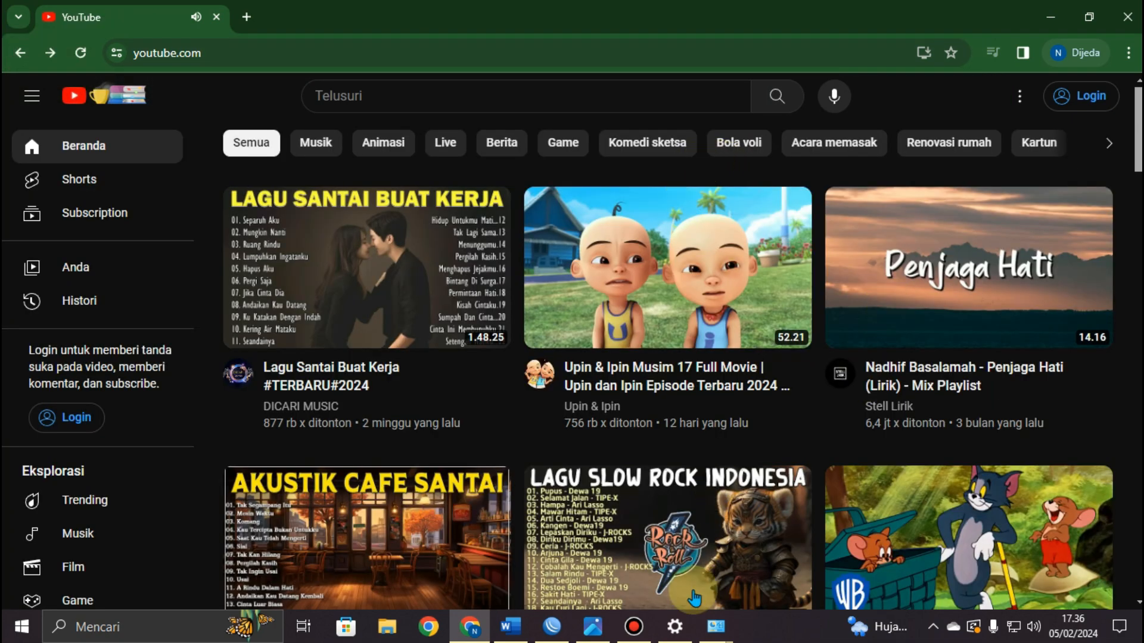
Step: View the client connections in the network topology picture and the VLAN DHCP pool requirements in the Word document
left_click(592, 626)
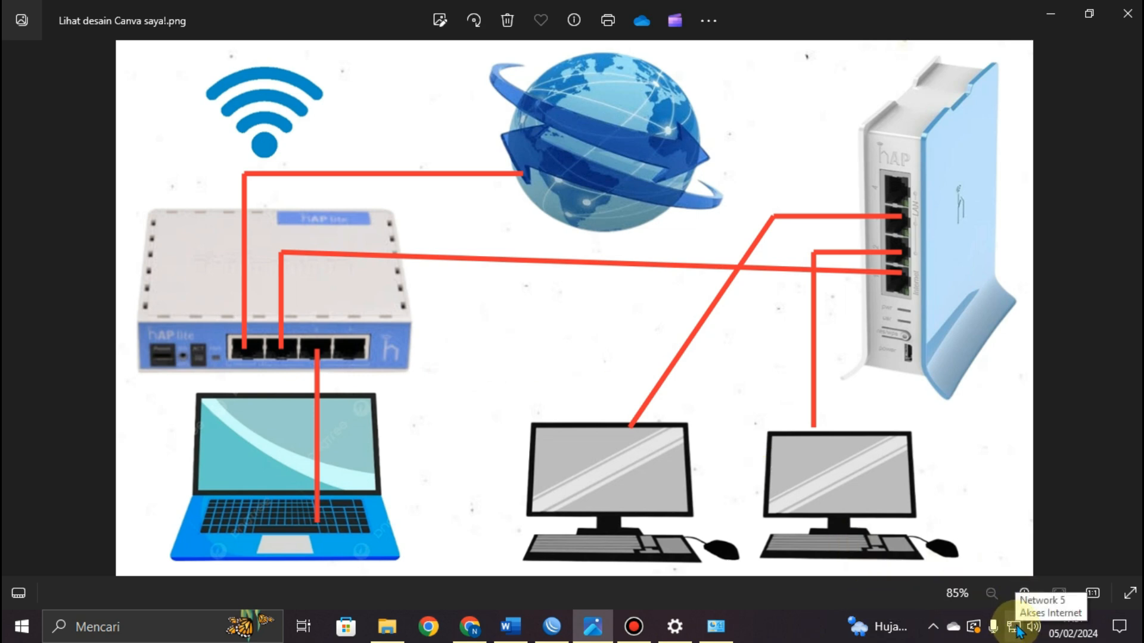
mouse_move(715, 628)
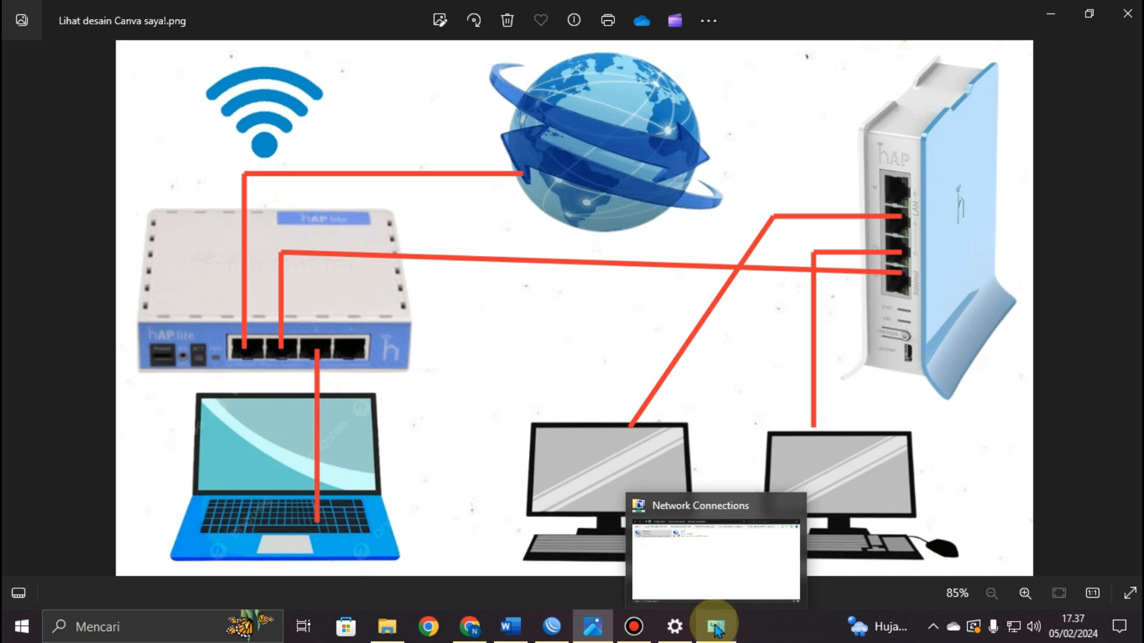
left_click(511, 627)
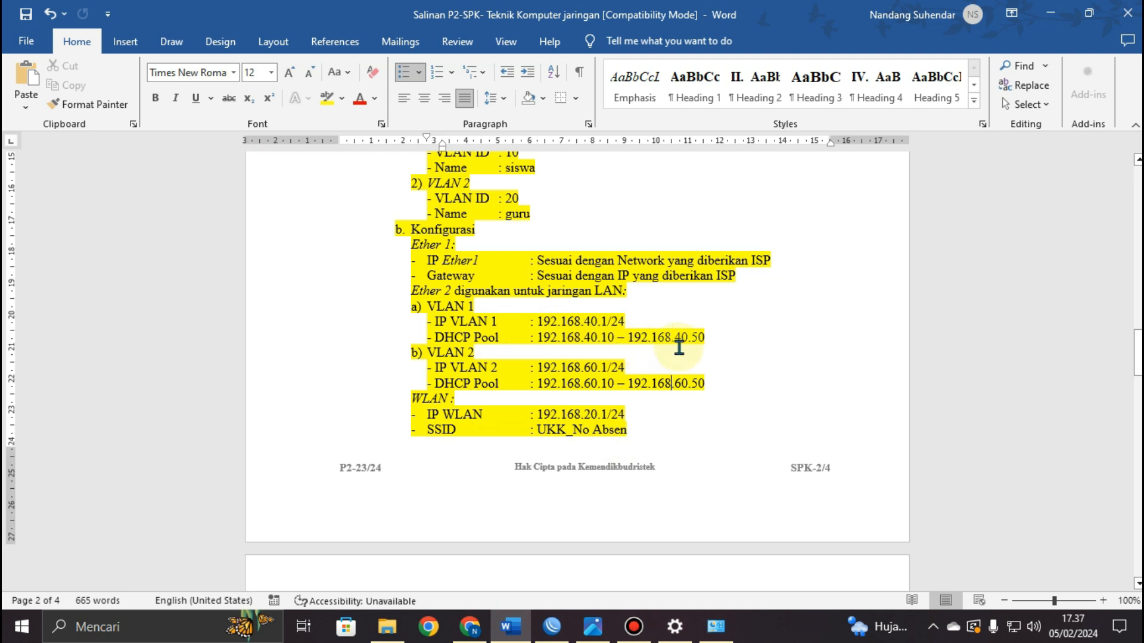
Step: Switch to Network Connections and close the Ethernet adapter's outdated status and connection details windows
left_click(716, 626)
right_click(222, 207)
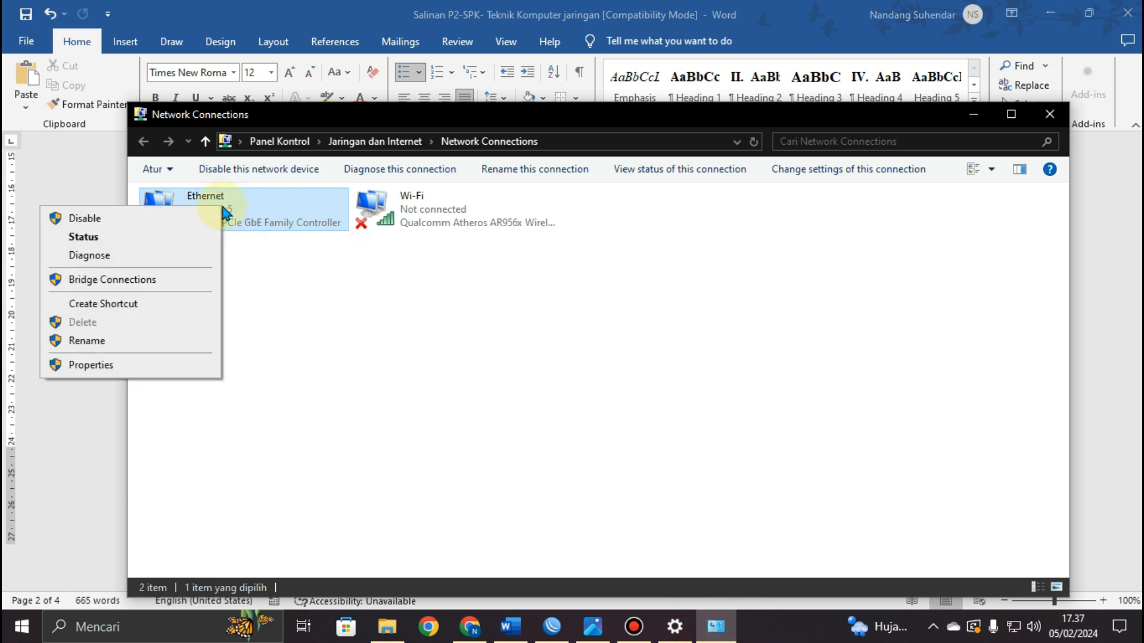
left_click(142, 236)
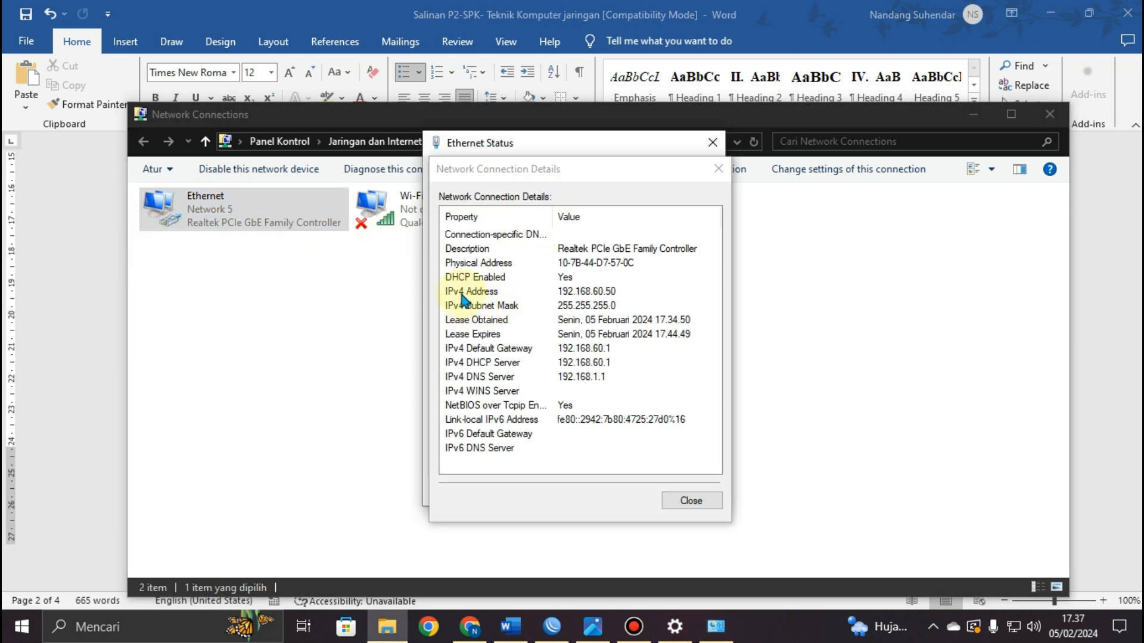
left_click(691, 501)
left_click(692, 499)
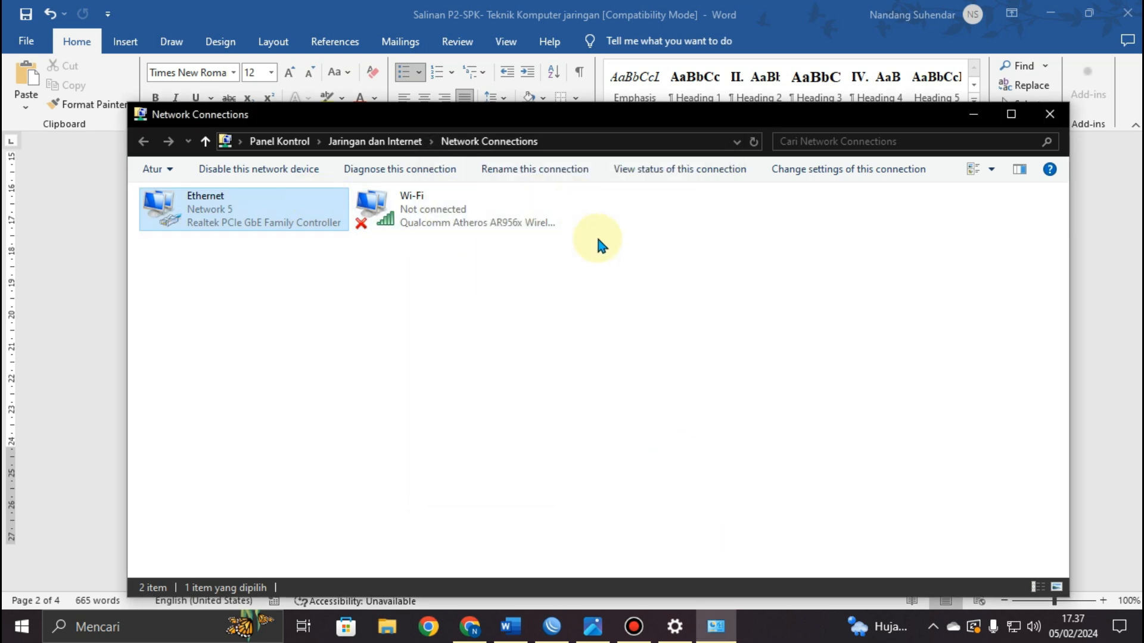
Step: Inspect the Ethernet adapter's refreshed connection details and compare its IPv4 address with the VLAN 1 DHCP pool in Word
right_click(231, 203)
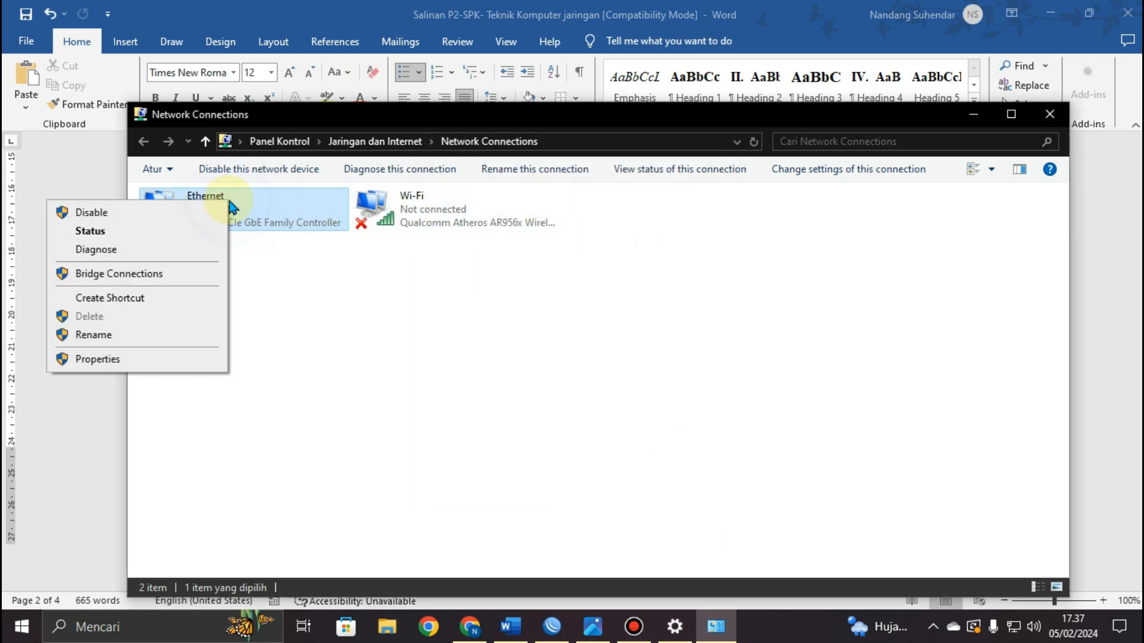
left_click(164, 238)
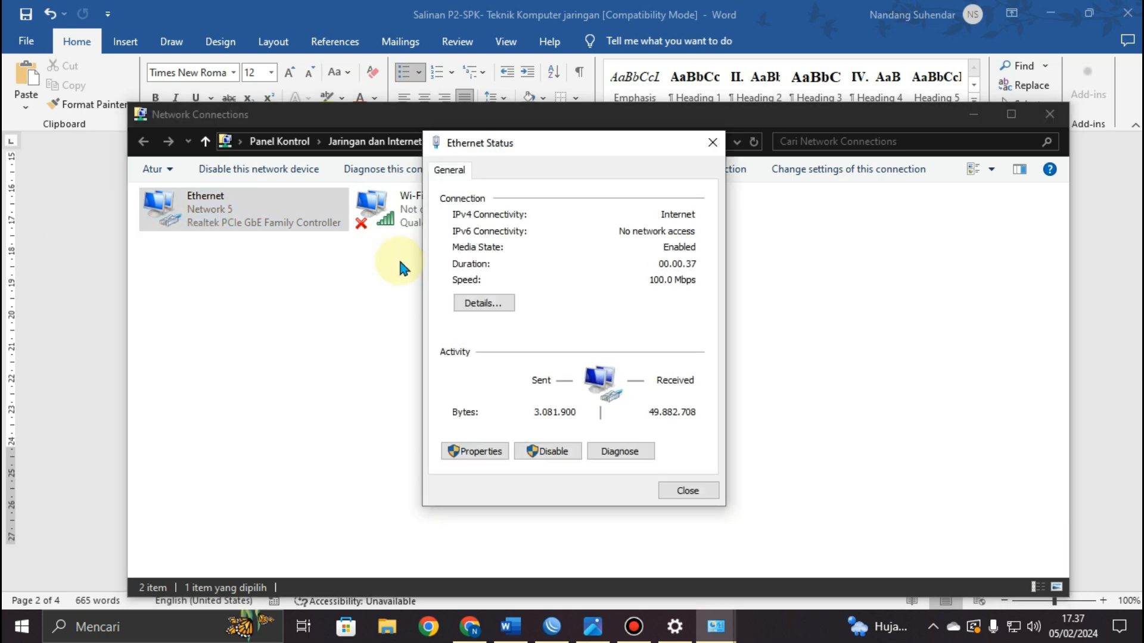
left_click(490, 303)
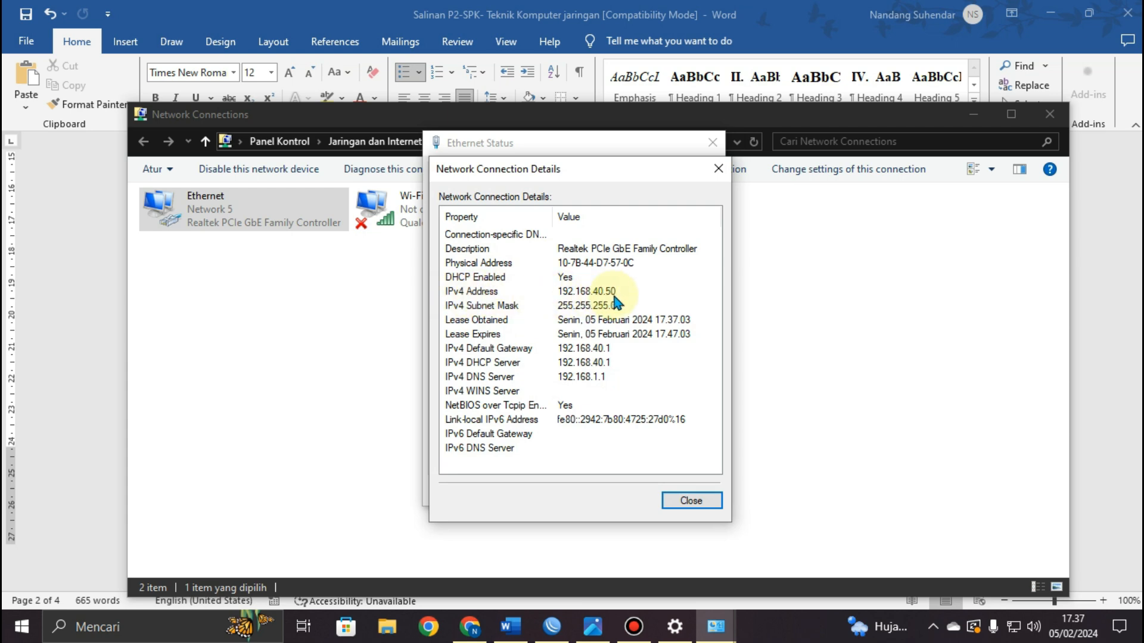
left_click(511, 627)
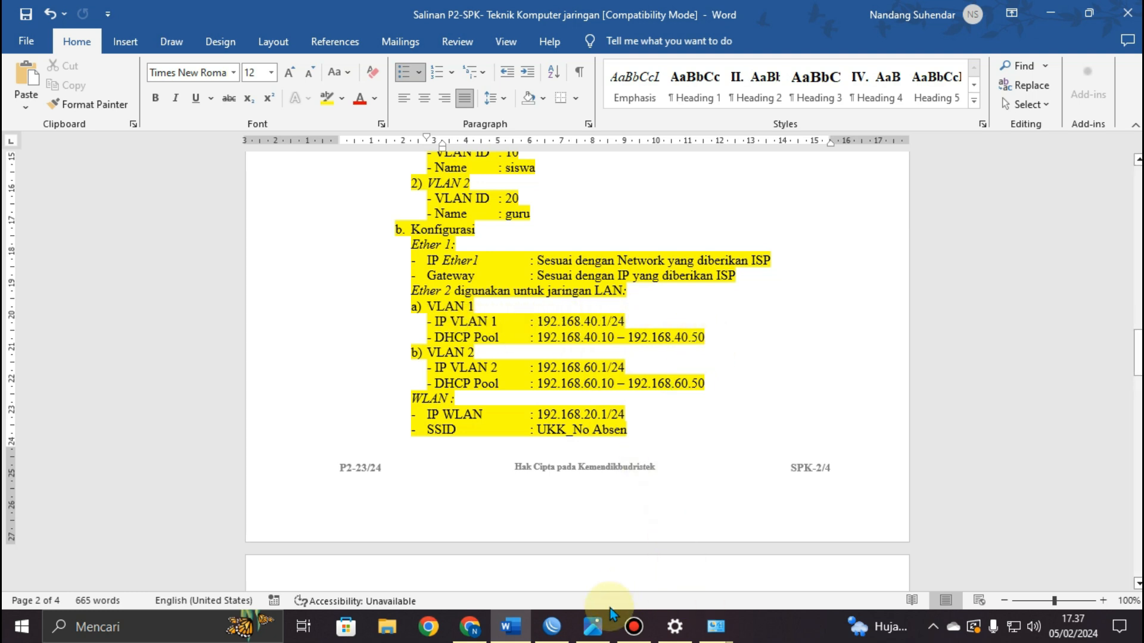
Step: Reload the YouTube home page in Chrome, play the Funniest Animals Part 8 video, and return to the home page
left_click(471, 626)
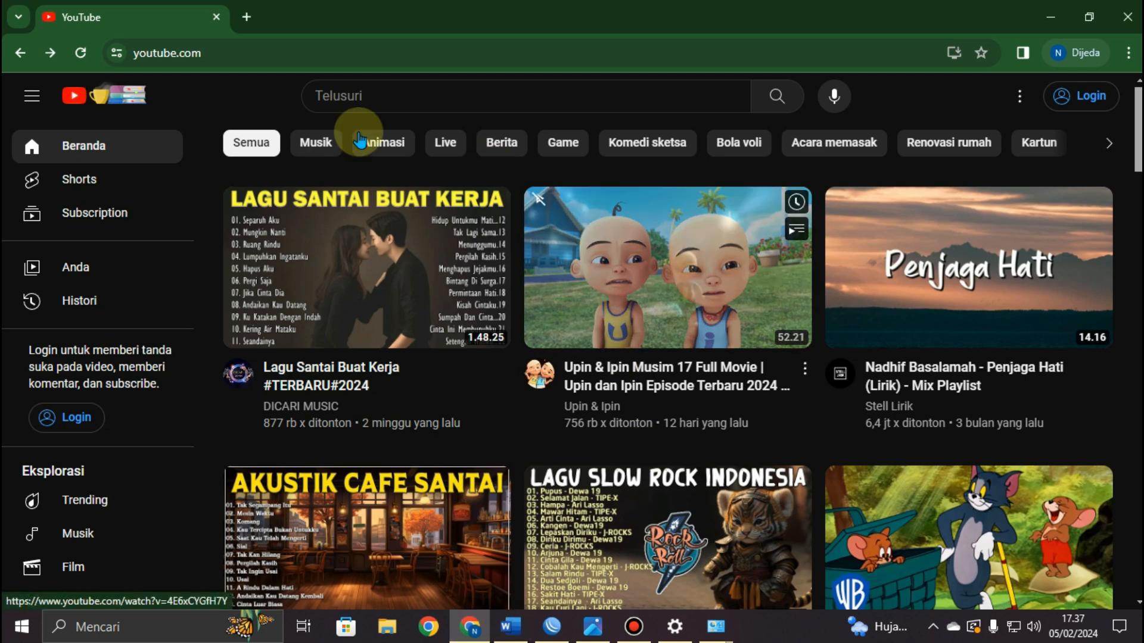
left_click(87, 54)
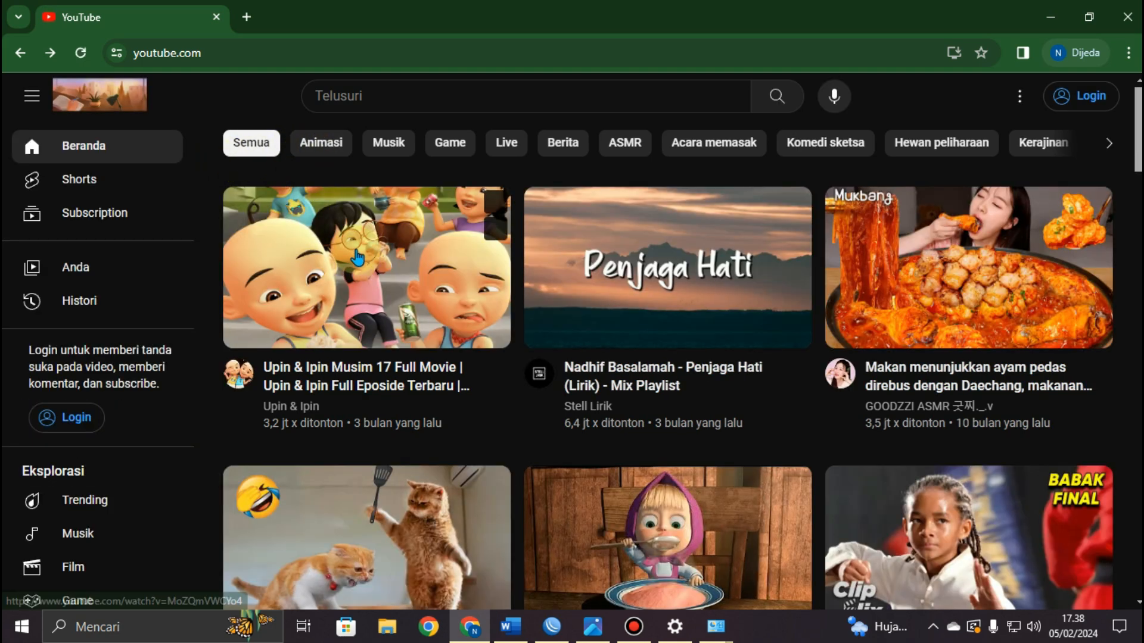
scroll(376, 375, "down", 3)
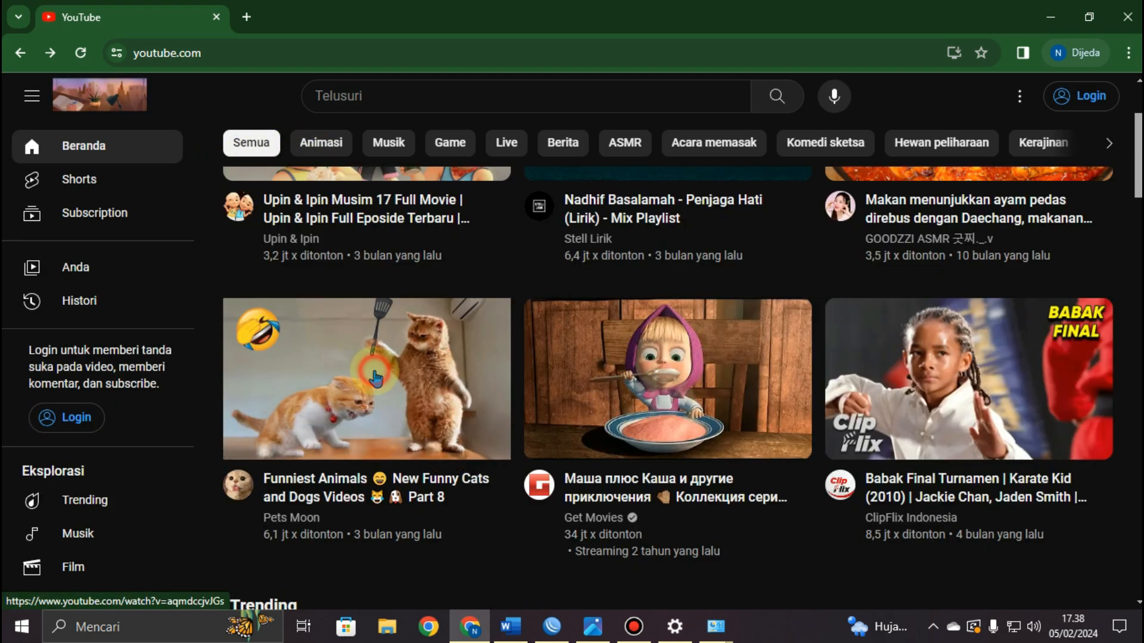
left_click(375, 376)
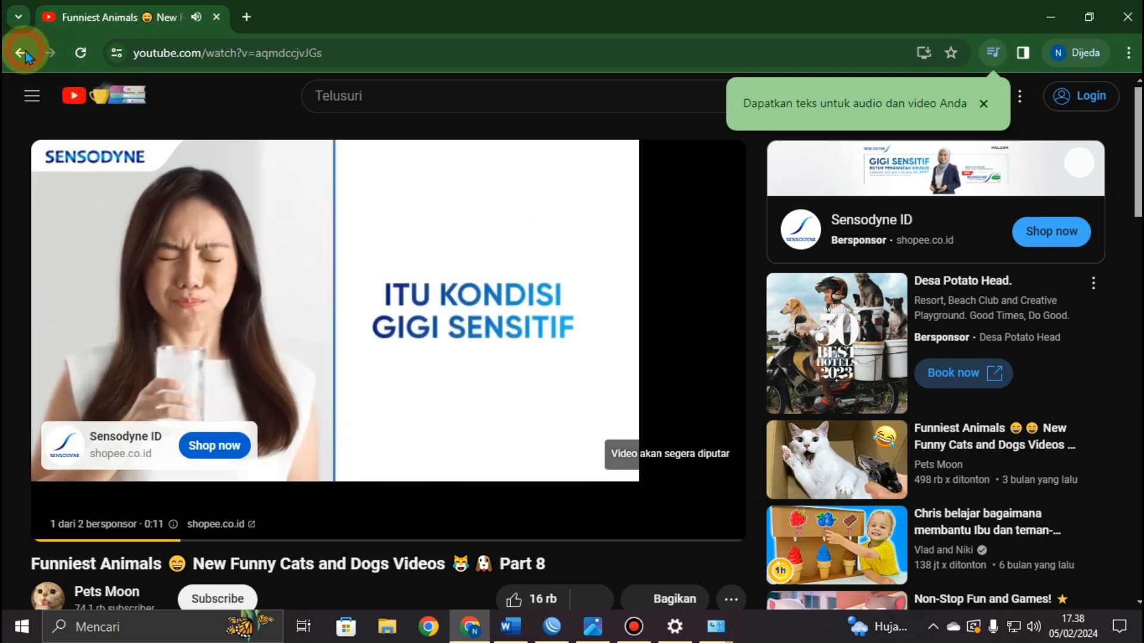
left_click(26, 51)
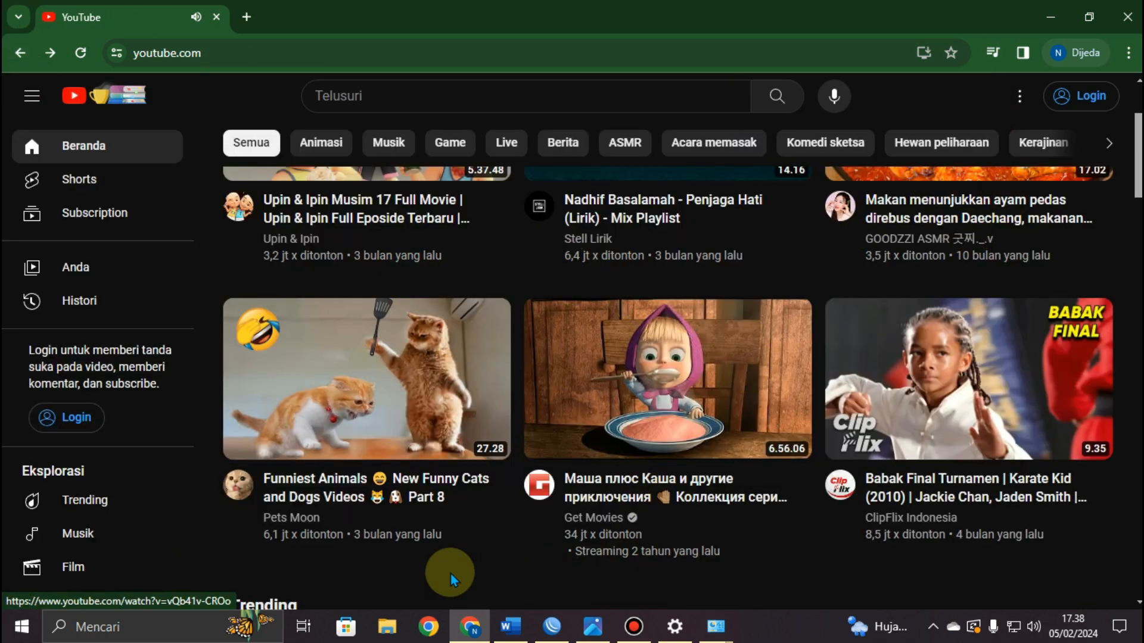
Step: Browse the YouTube home feed, close the browser window, and open a fresh Chrome window
scroll(521, 534, "down", 1)
scroll(522, 529, "down", 4)
scroll(523, 528, "up", 7)
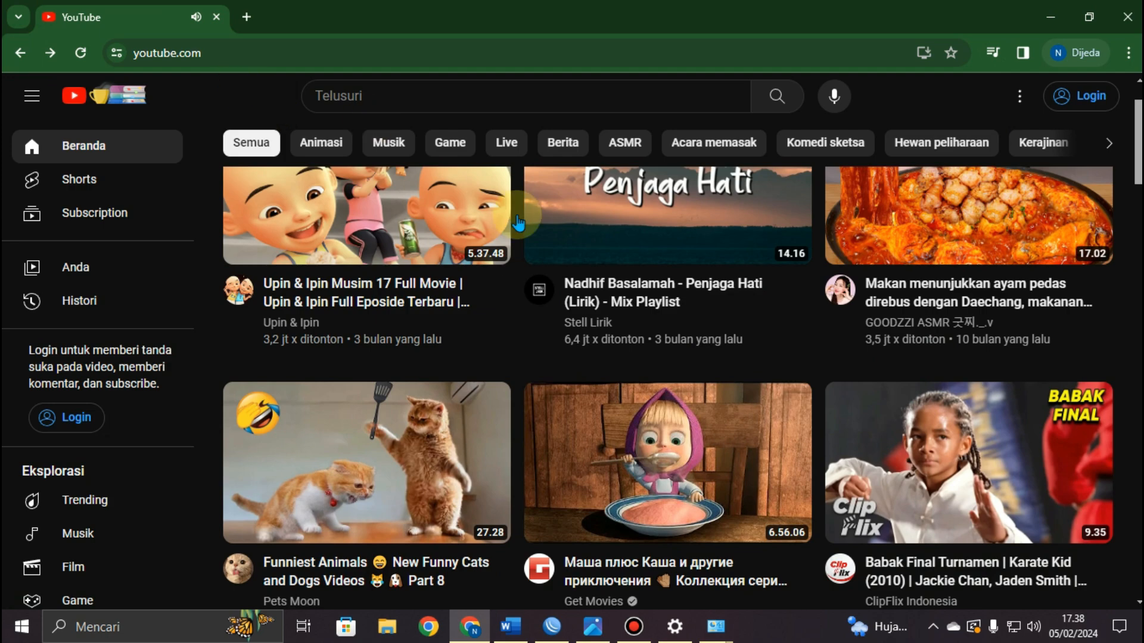
scroll(673, 296, "up", 2)
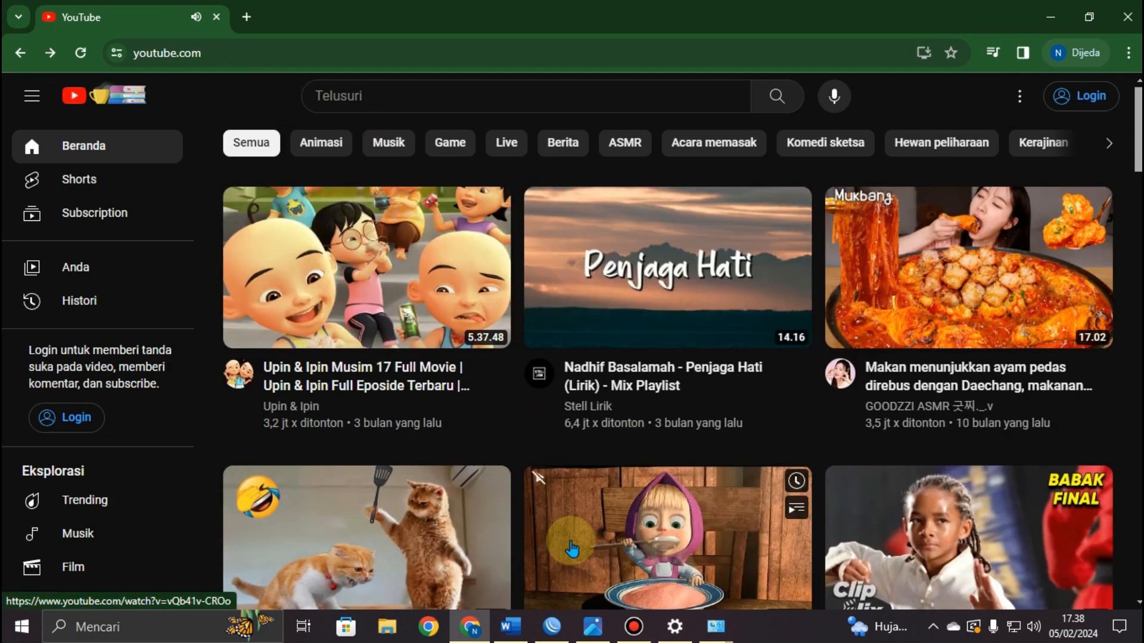
left_click(1127, 17)
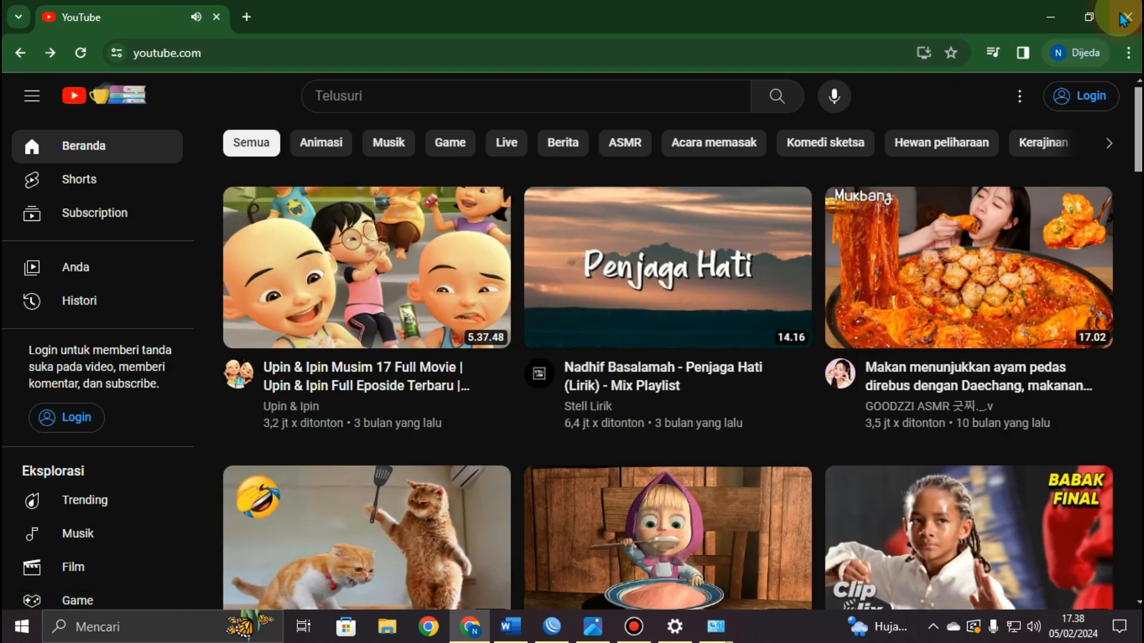
left_click(430, 628)
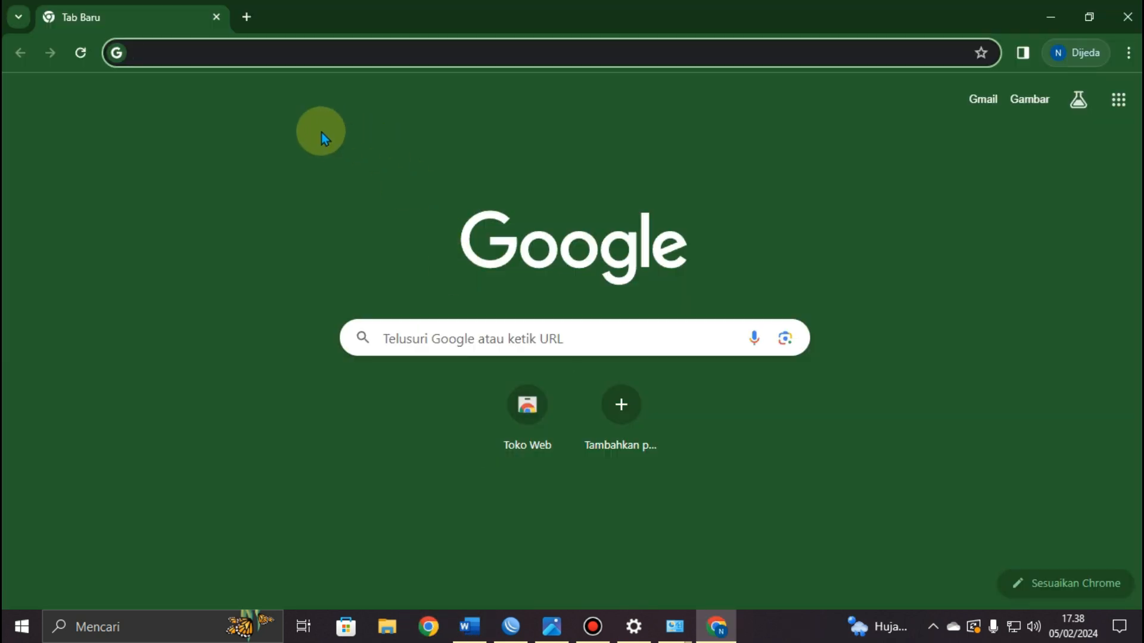
Step: Review the WLAN settings and the wired and wireless client requirements in the Word document
left_click(474, 622)
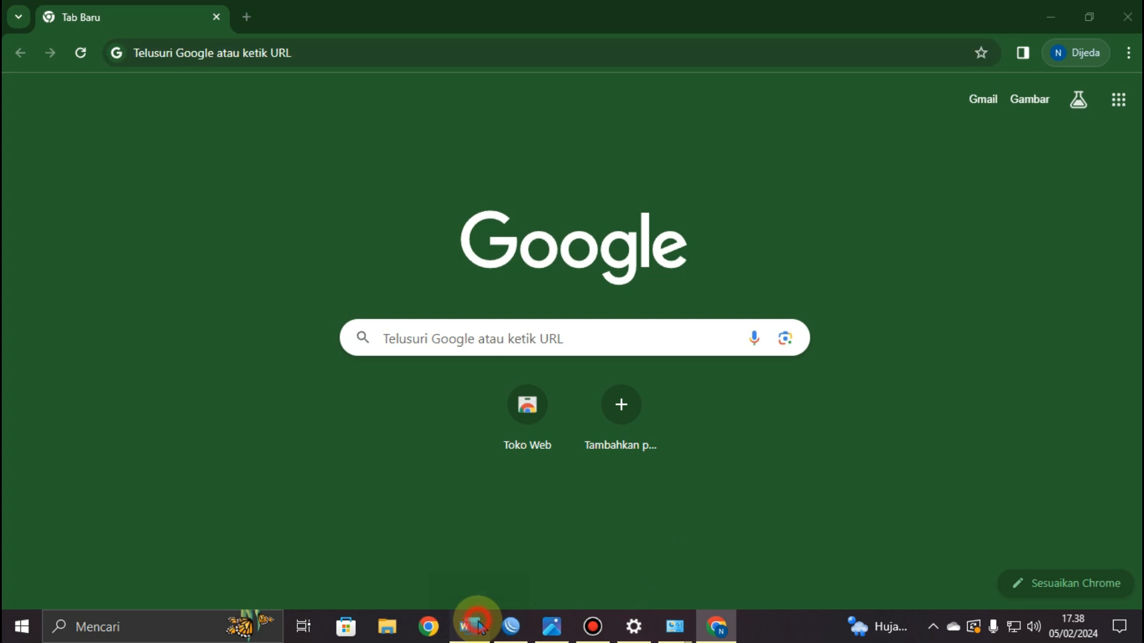
scroll(469, 381, "down", 3)
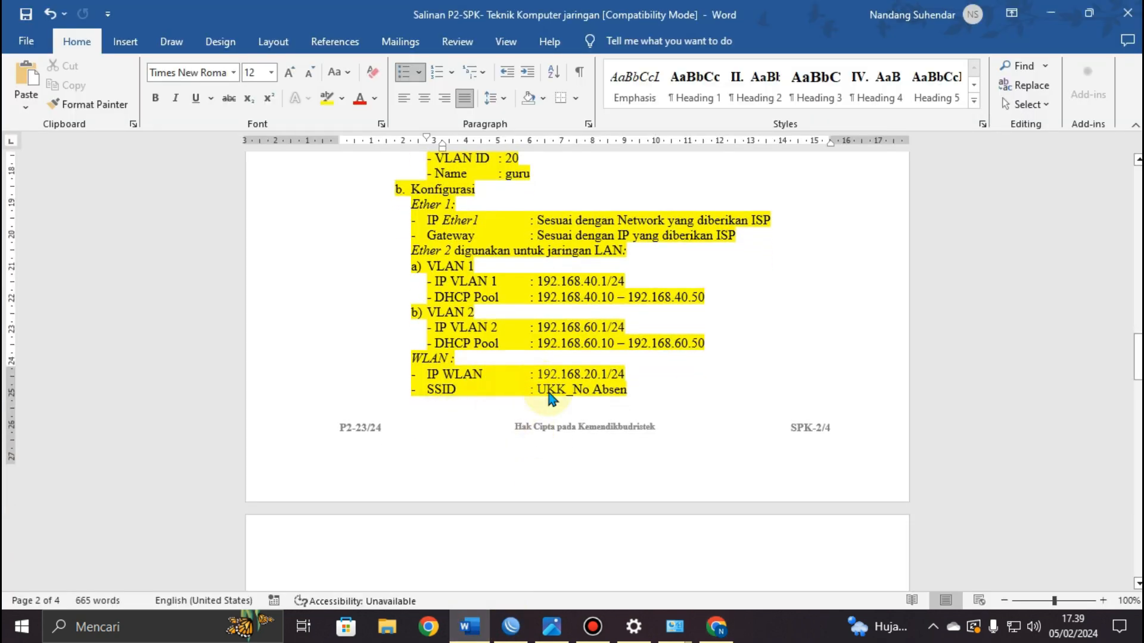
scroll(469, 388, "down", 12)
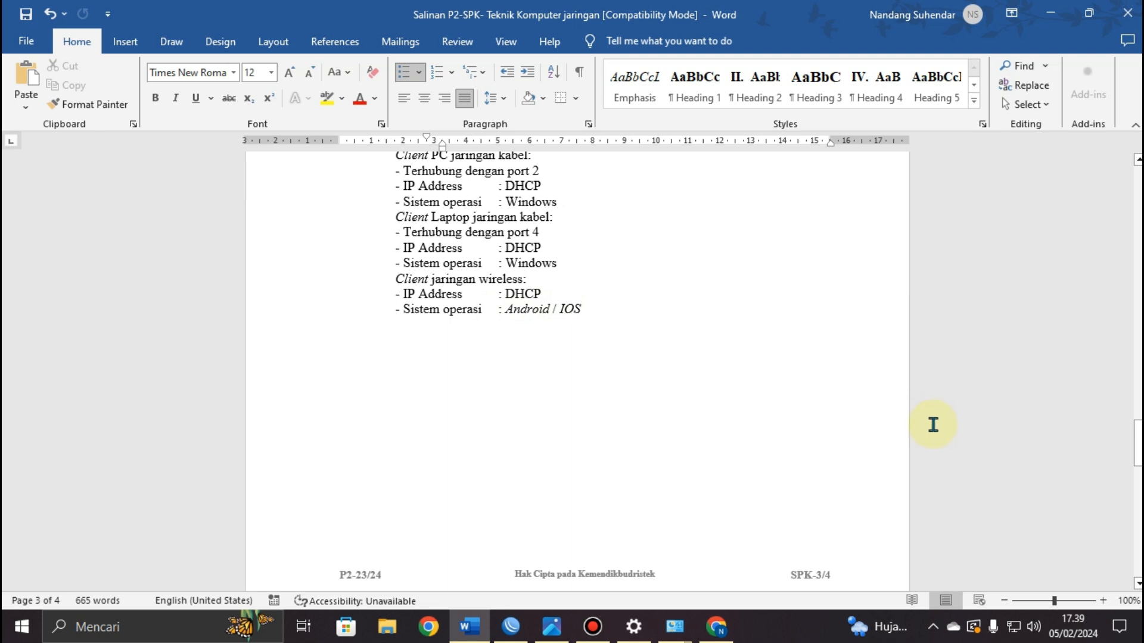
Step: Connect the computer to the open Wi-Fi network UKK_27
left_click(1014, 627)
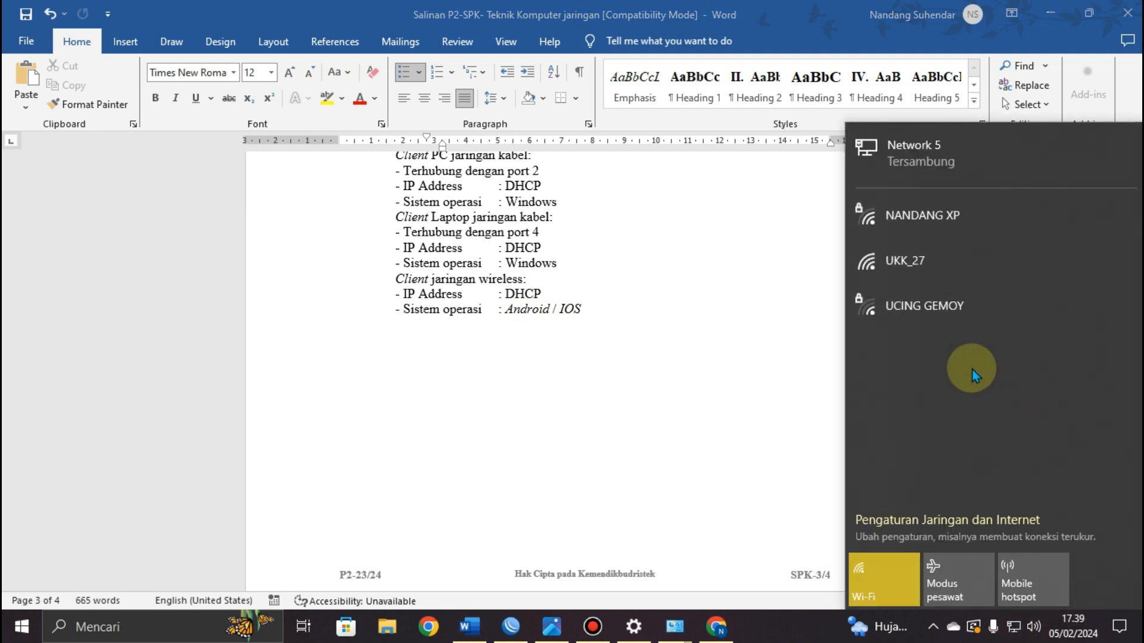
left_click(913, 264)
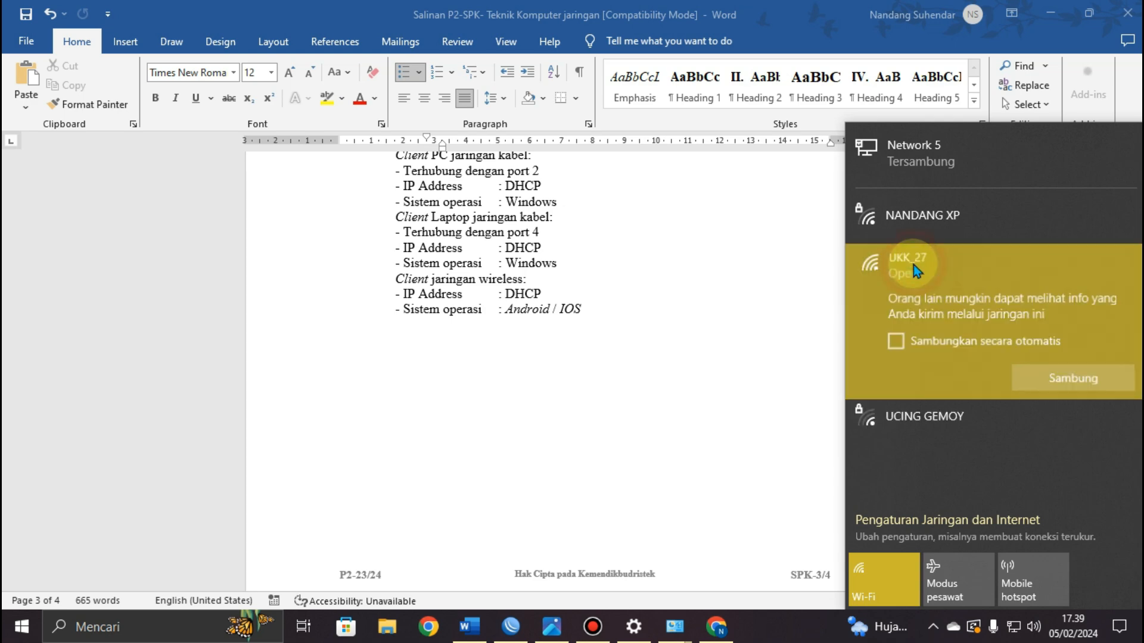
left_click(1076, 386)
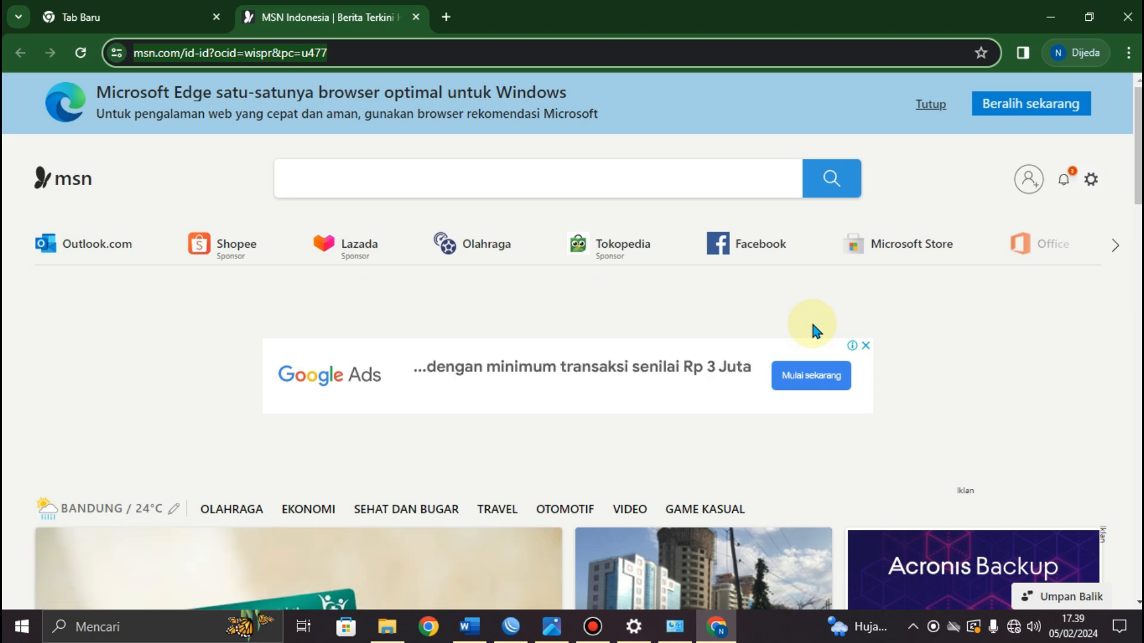
Step: Disconnect from the open Wi-Fi network UKK_27 2 and reconnect to it to bring up the MikroTik hotspot login page
left_click(1016, 627)
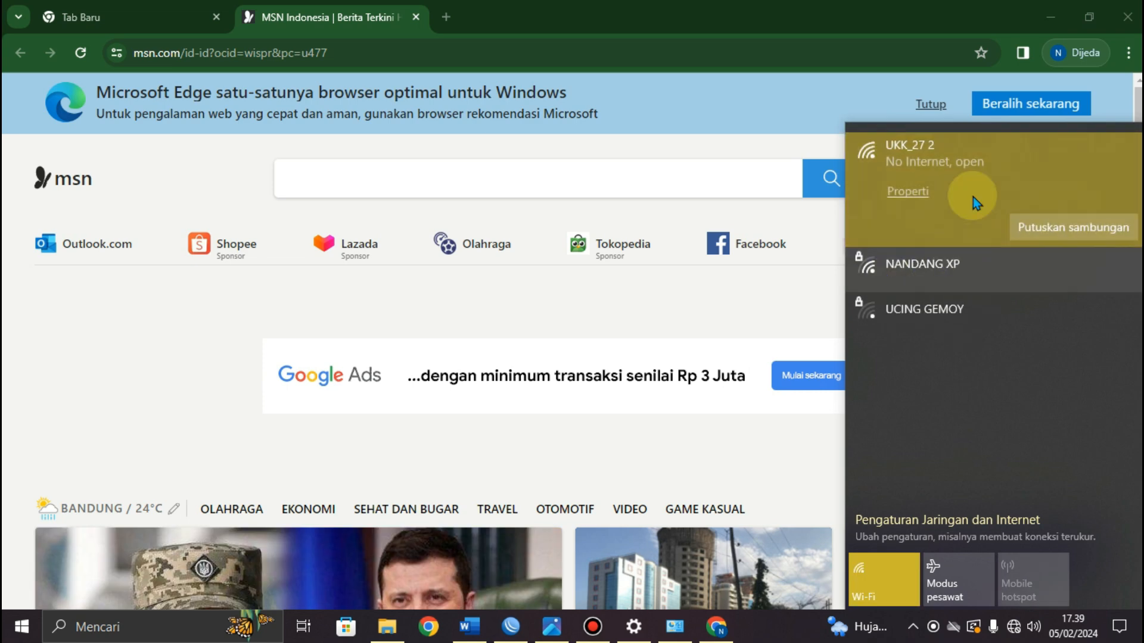
left_click(1032, 231)
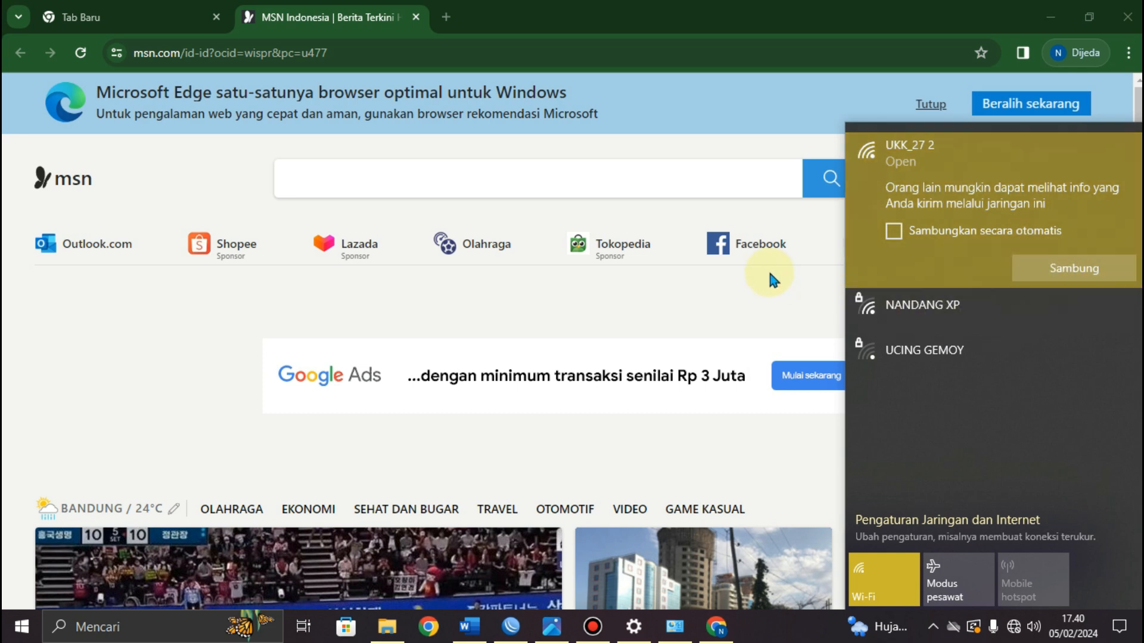
left_click(792, 292)
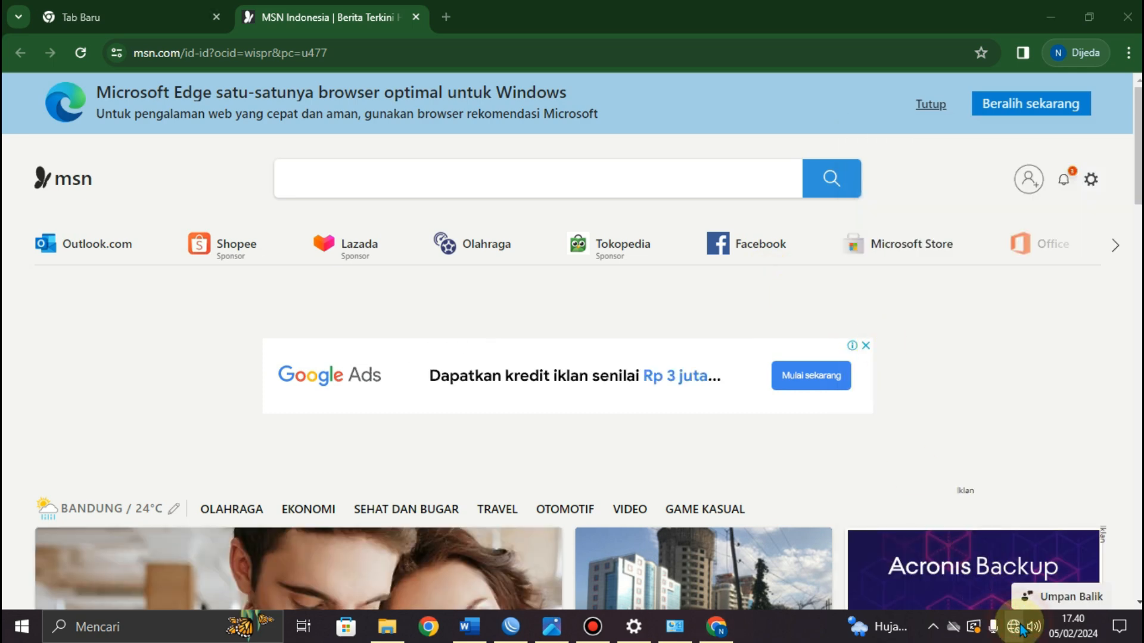
left_click(1022, 629)
left_click(1013, 158)
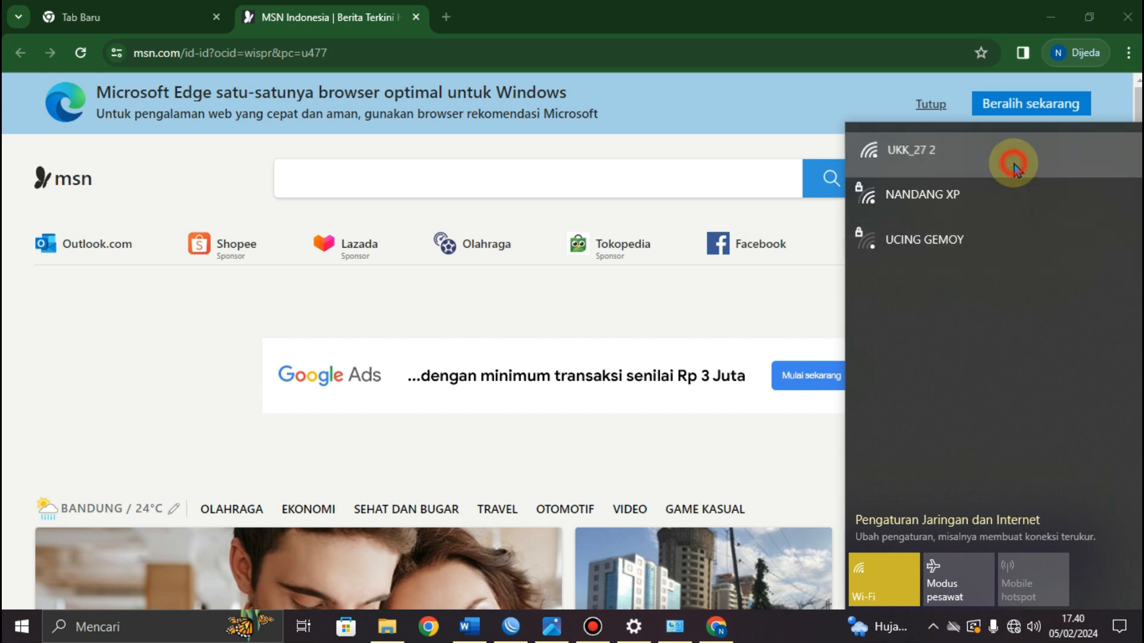
left_click(1055, 271)
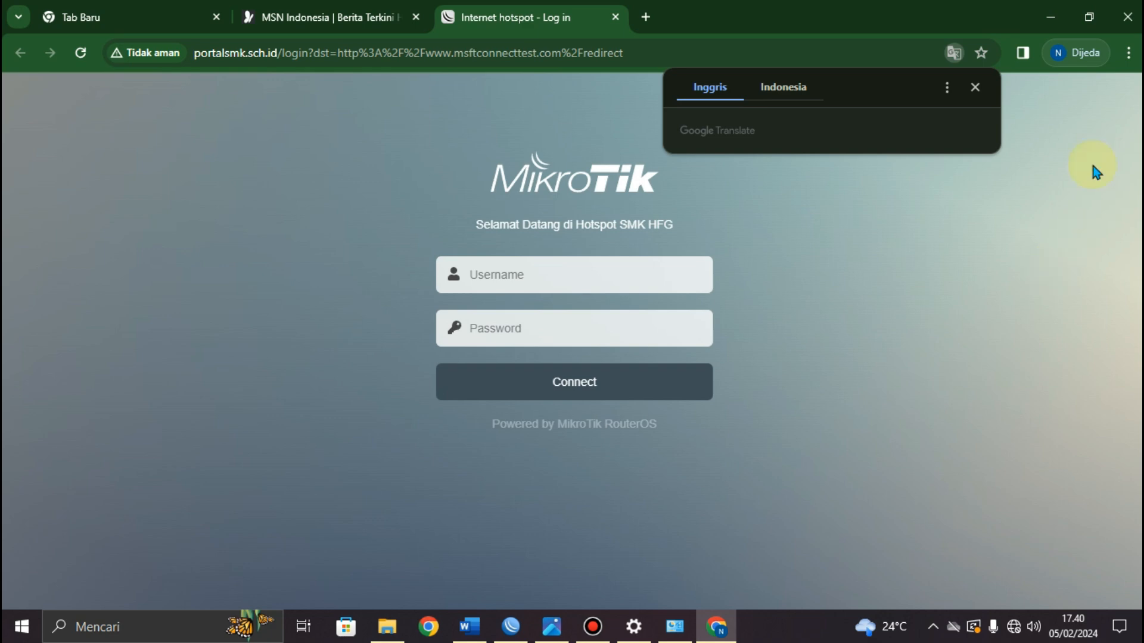
left_click(977, 88)
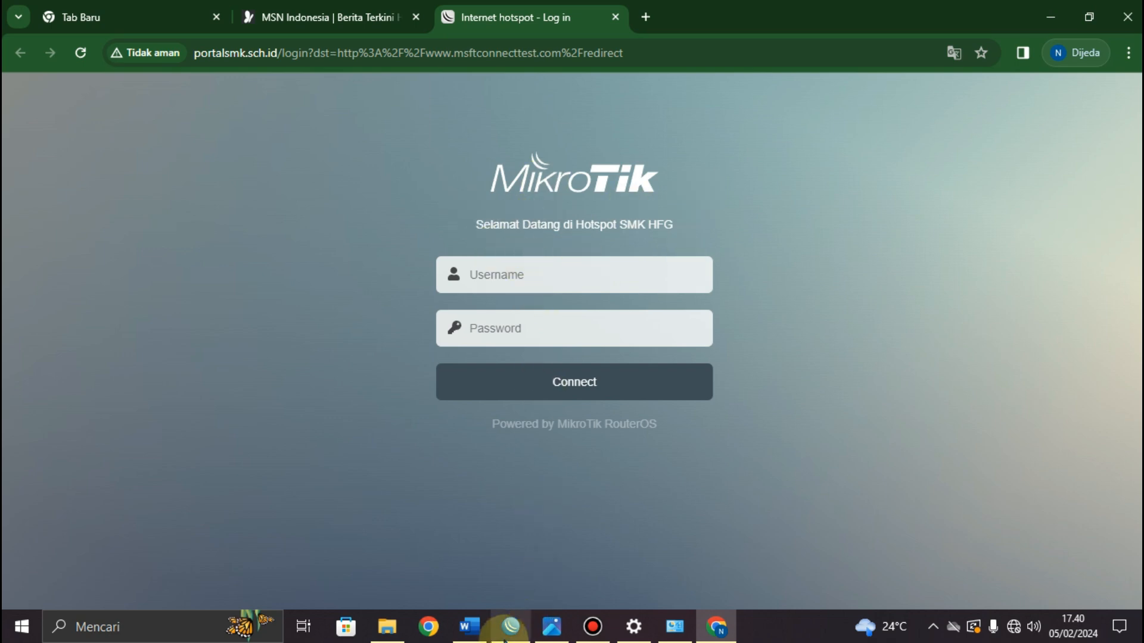
Step: Check the hotspot login page and user requirements in the Word document and return to the login page in Chrome
left_click(469, 626)
scroll(573, 373, "up", 10)
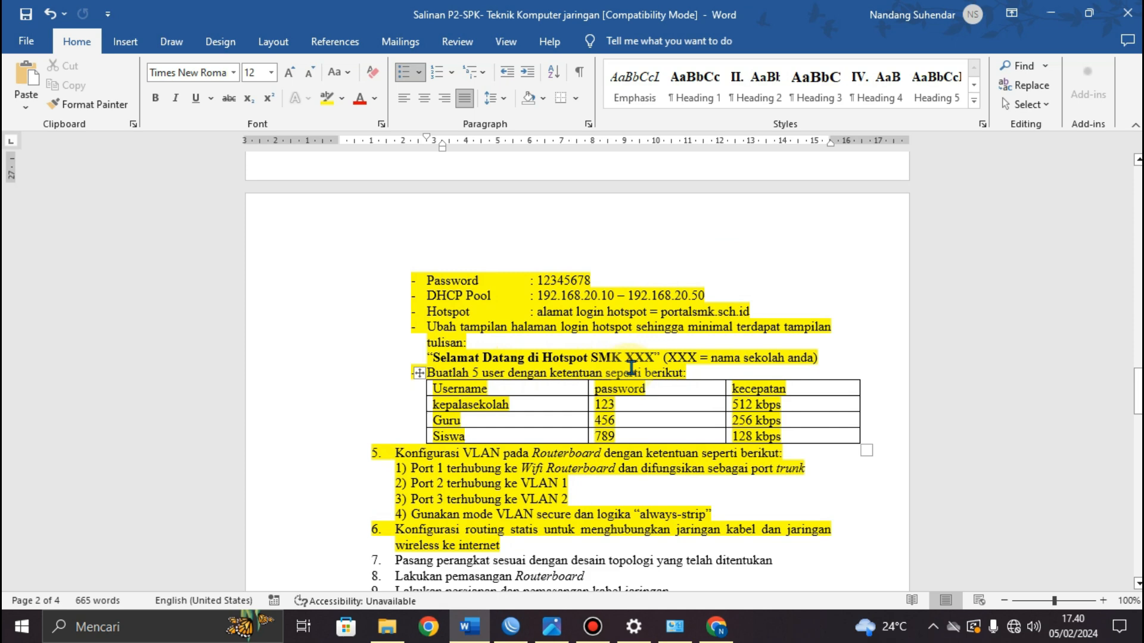
left_click(719, 630)
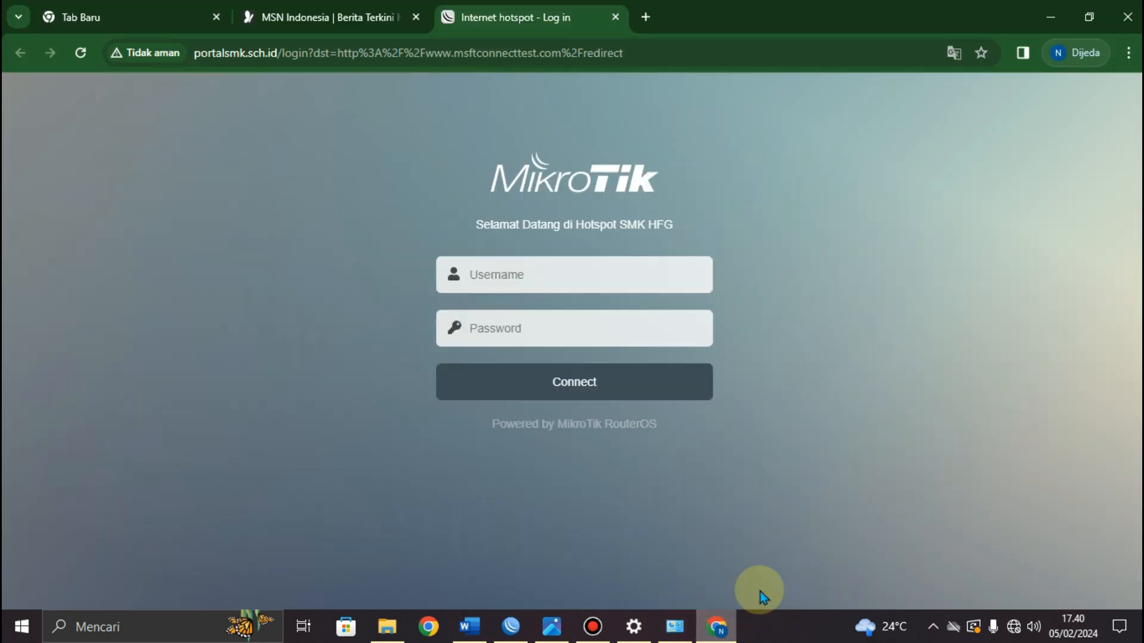
Step: Log in to the hotspot as admin with the account password and dismiss the offer to save the credentials
left_click(550, 276)
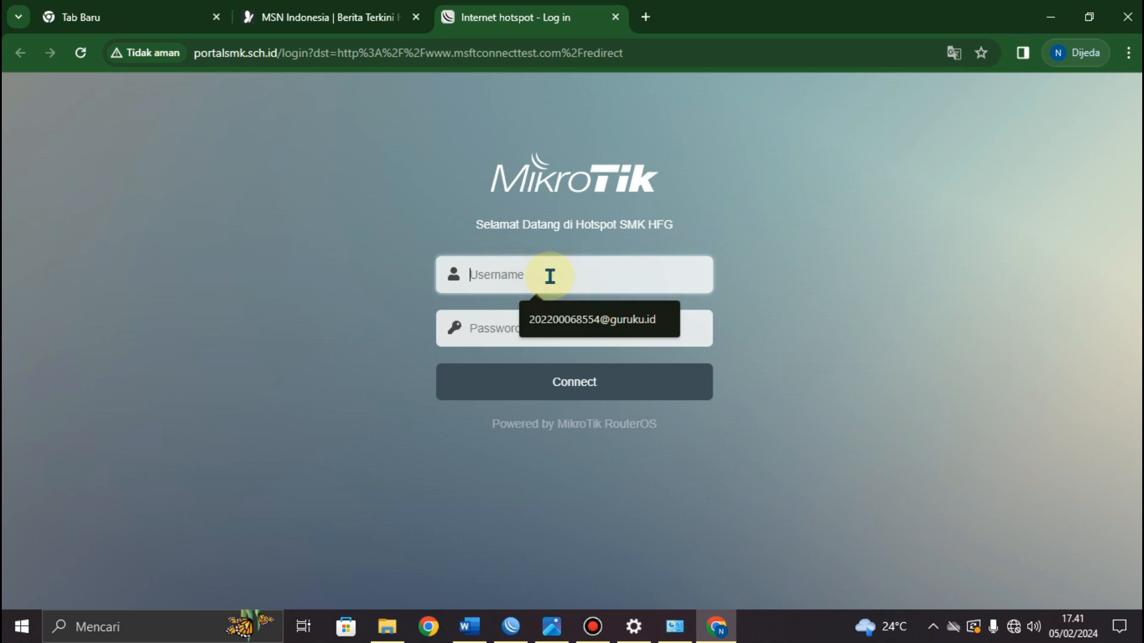
type("admin")
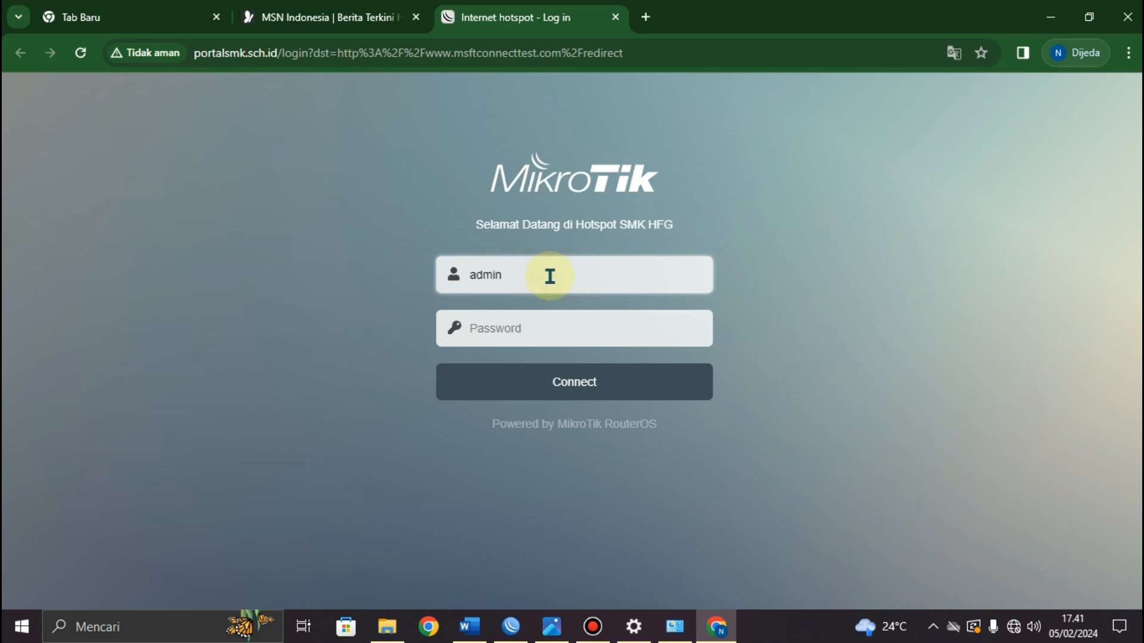
key("Tab")
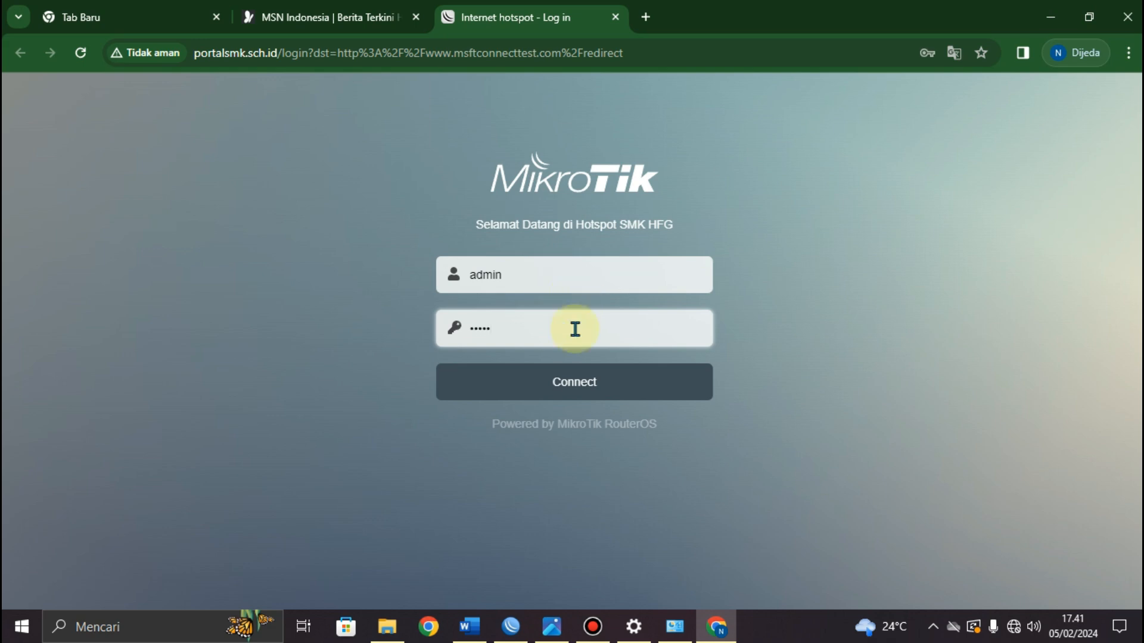
left_click(563, 385)
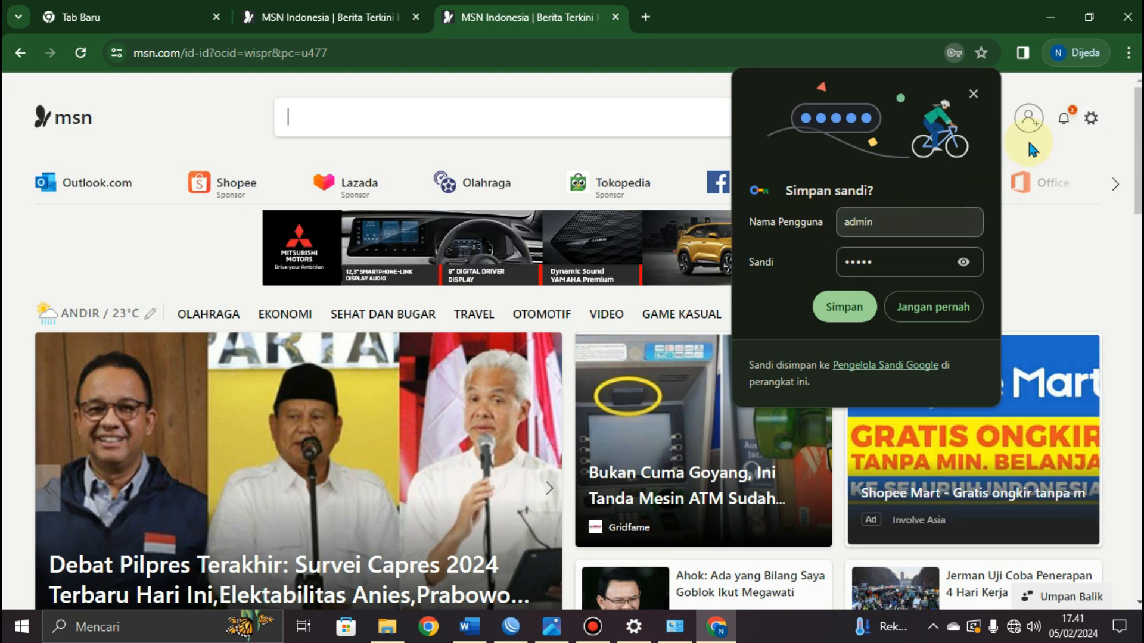
left_click(973, 94)
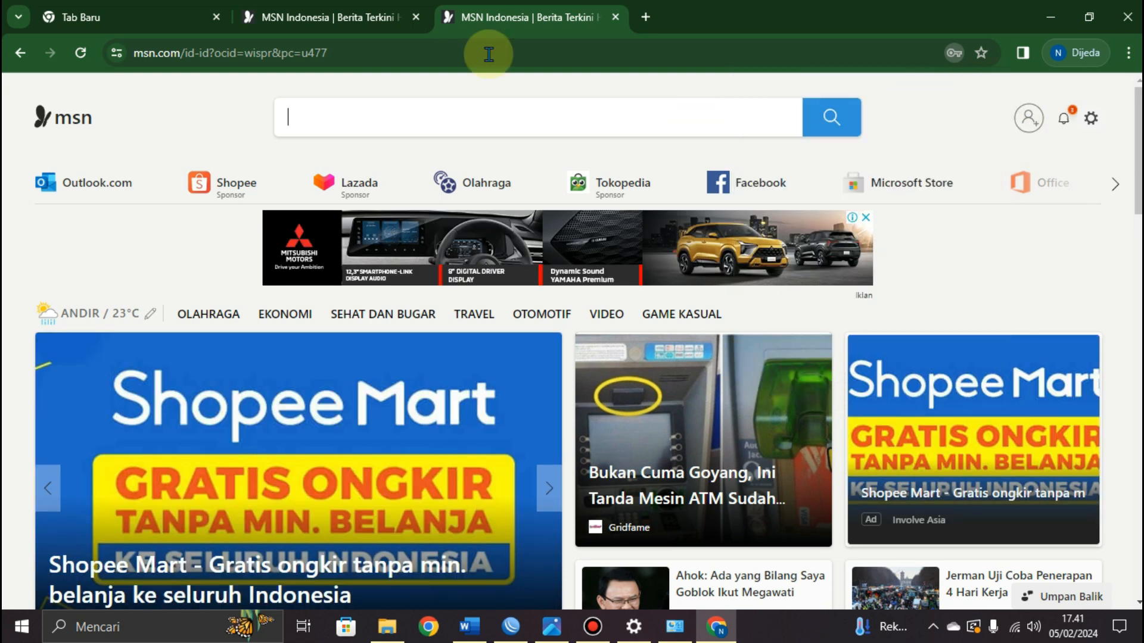
Step: Search Google for youtube and open the YouTube home page
left_click(282, 56)
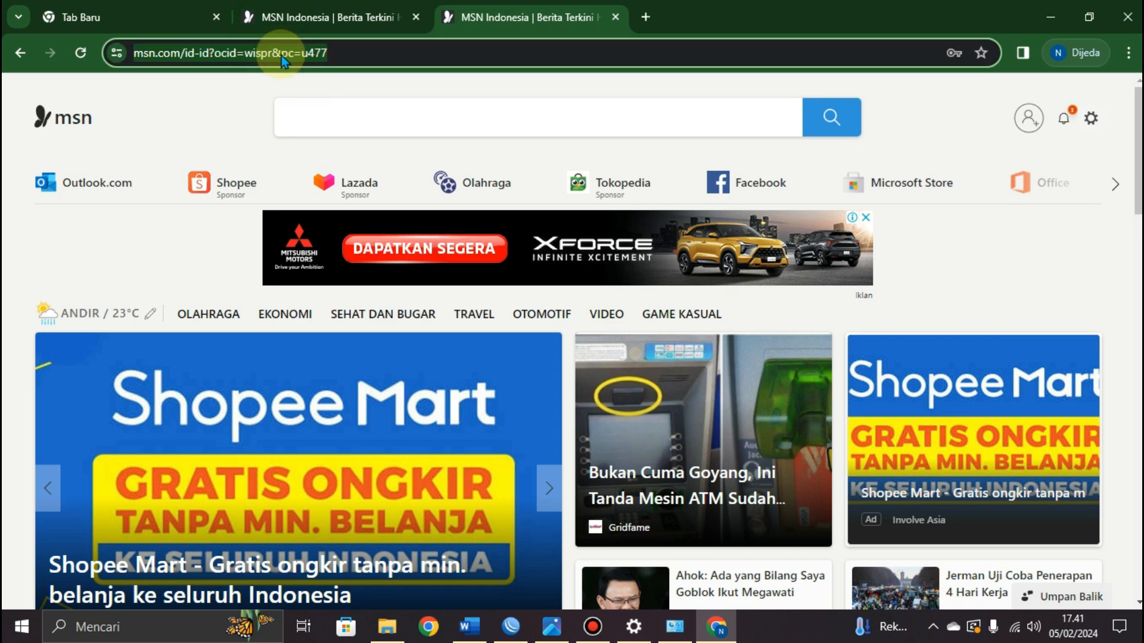
type("youtube")
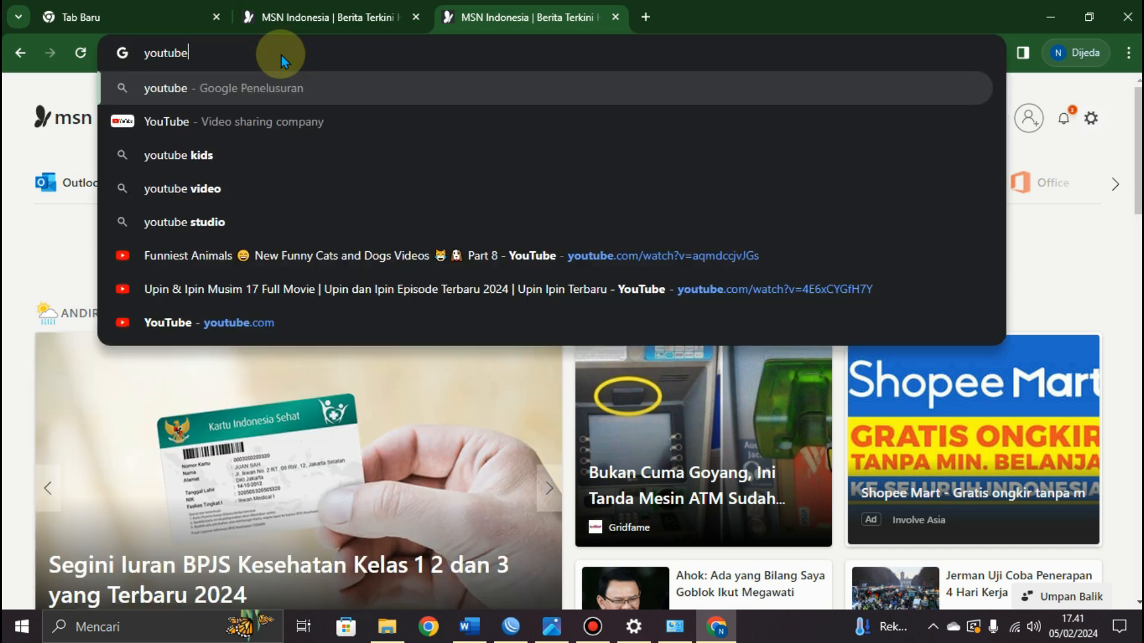
key("Return")
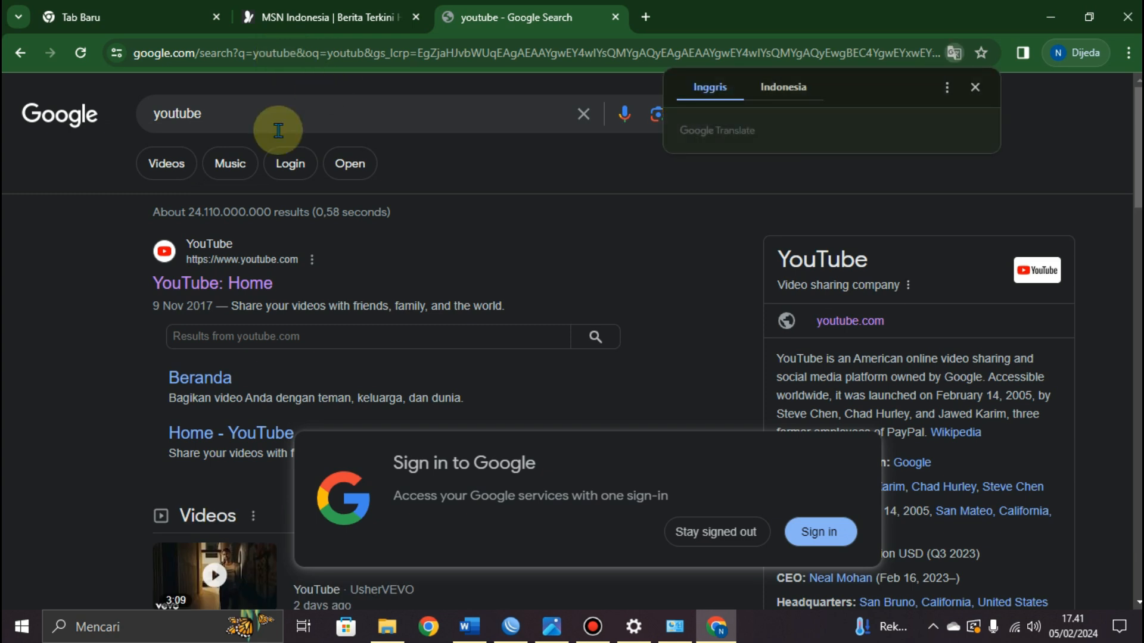
left_click(228, 283)
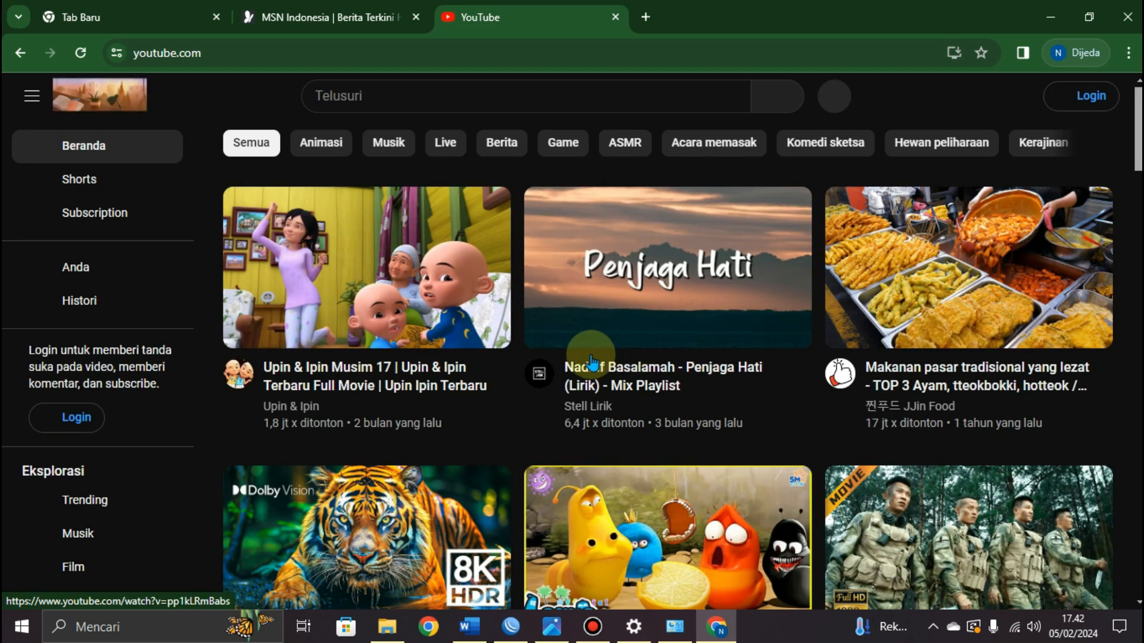
Step: Play the WILD WORLD DOLBY VISION EXTREME COLORS [8K HDR] video from the YouTube feed and close its browser tab
scroll(702, 358, "down", 1)
left_click(385, 438)
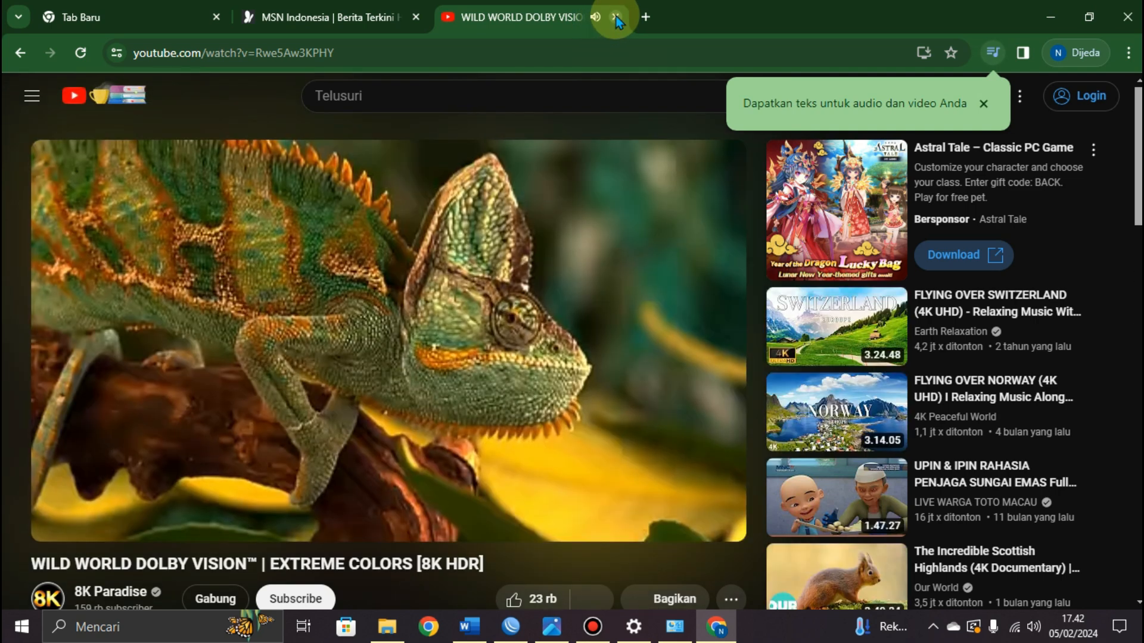
left_click(616, 18)
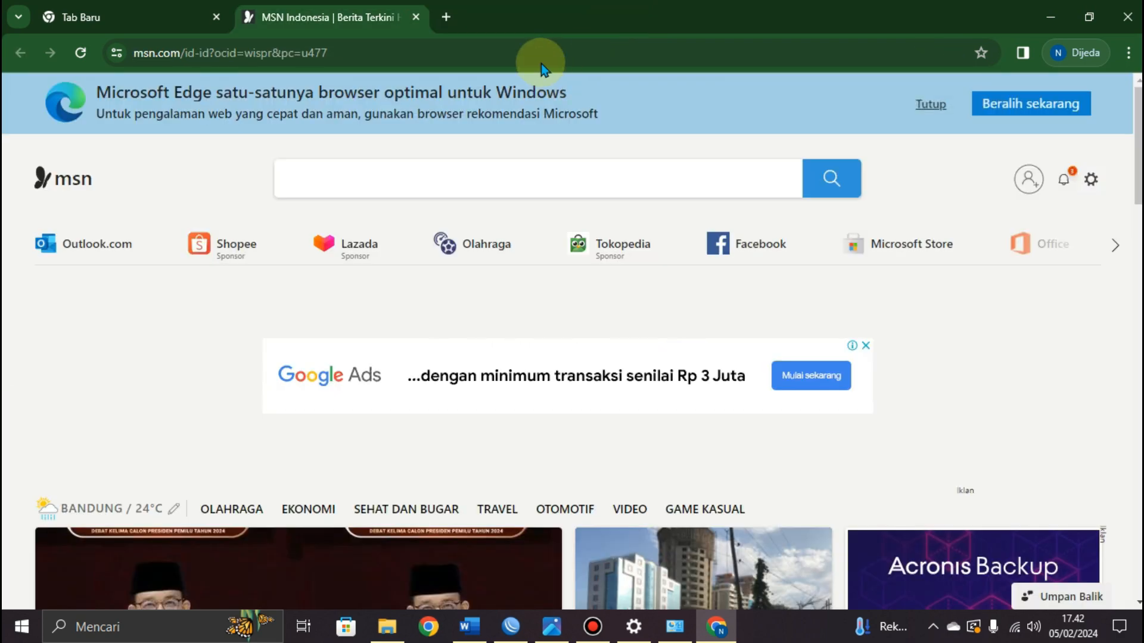
Step: Review the VLAN, routing and client testing requirements in the Word document, from task 5 onward, and return to its first page
left_click(463, 633)
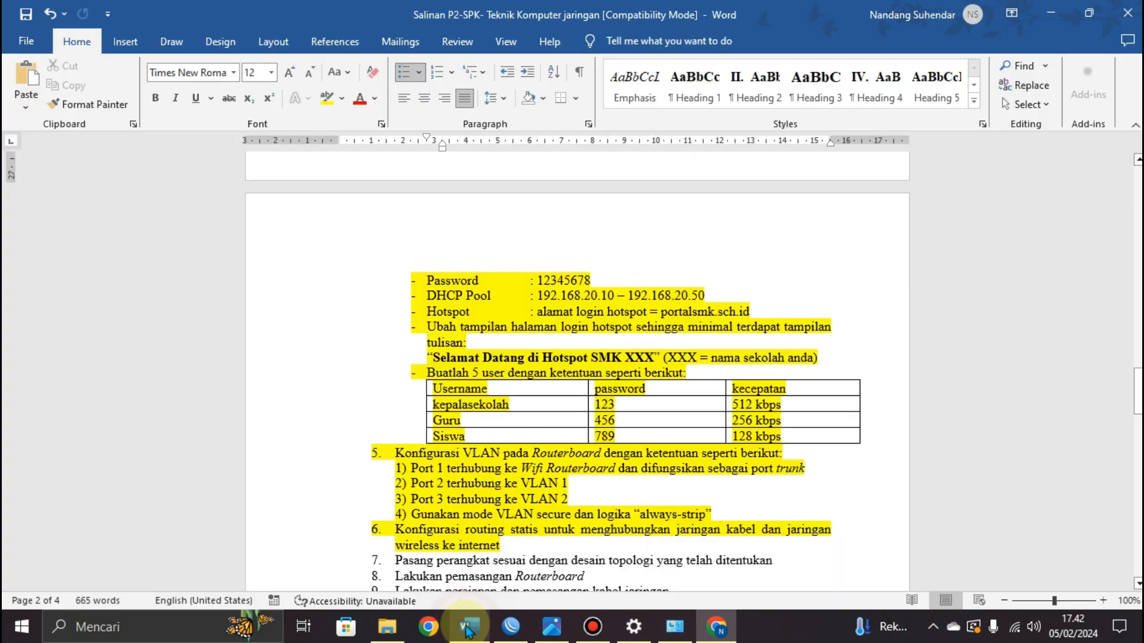
scroll(728, 401, "down", 5)
scroll(727, 401, "up", 2)
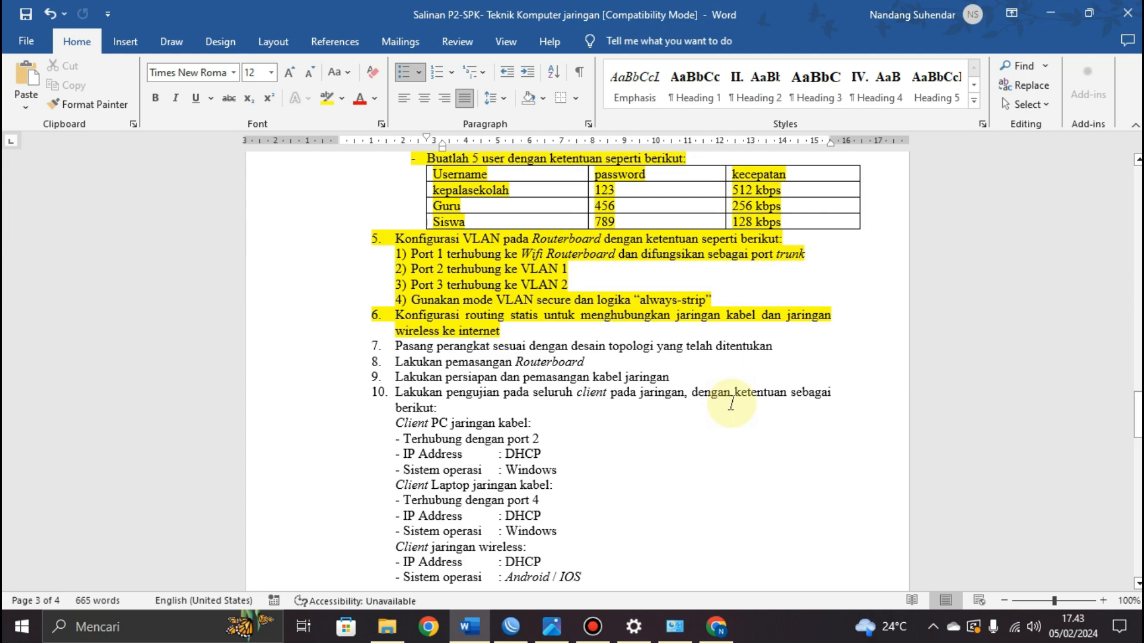
scroll(732, 403, "up", 15)
scroll(732, 384, "up", 20)
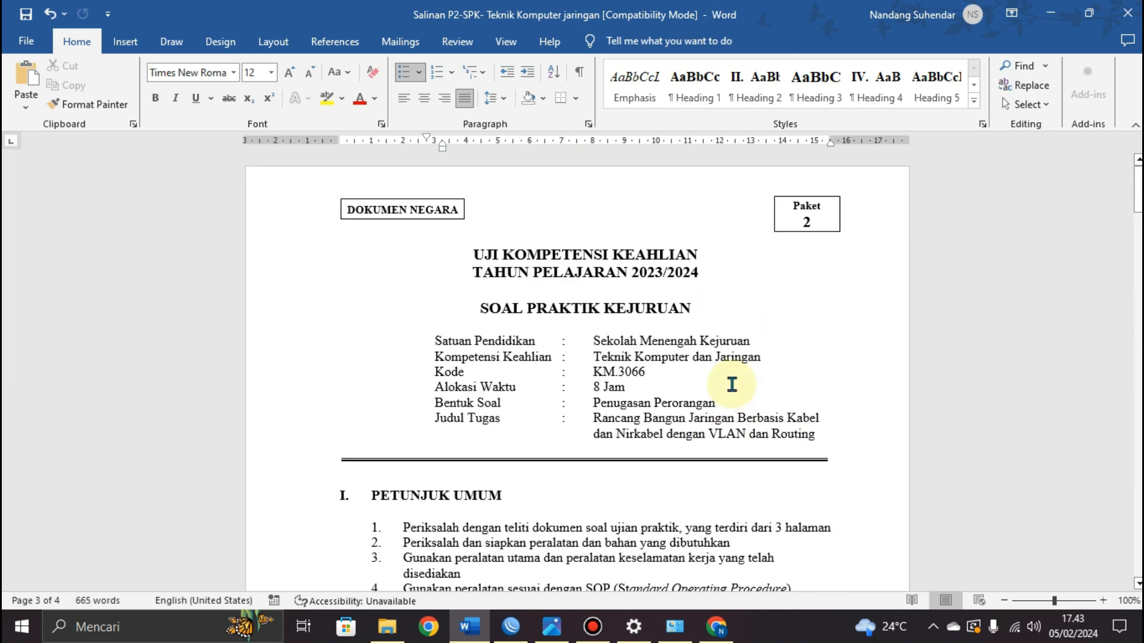